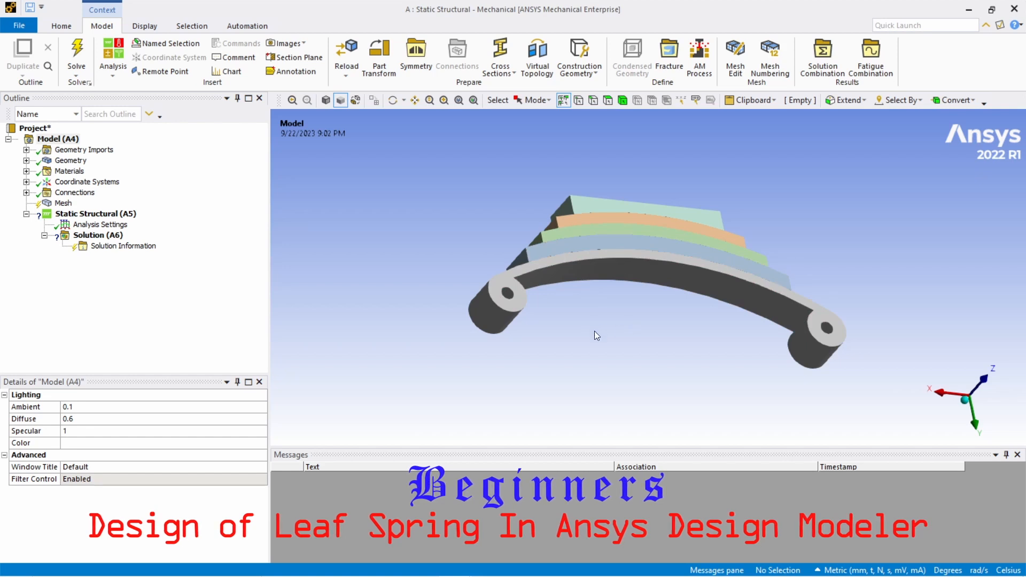
{"action": "middle_click_drag", "start_coordinate": [648, 219], "coordinate": [750, 321]}
{"action": "middle_click_drag", "start_coordinate": [648, 337], "coordinate": [551, 325]}
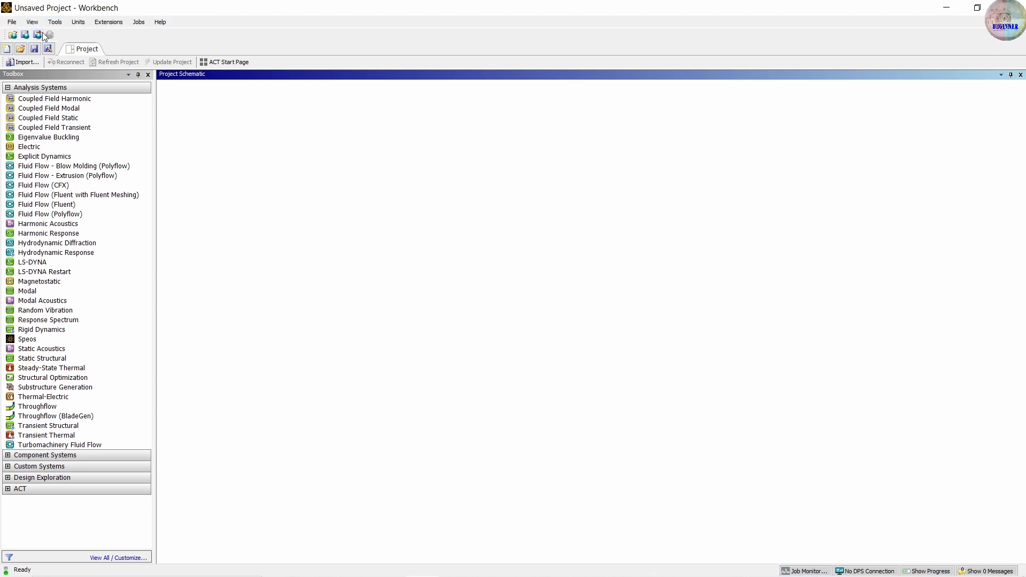
Add a Static Structural analysis system to the project schematic and open a new DesignModeler geometry from its Geometry cell
{"action": "left_click", "coordinate": [7, 92]}
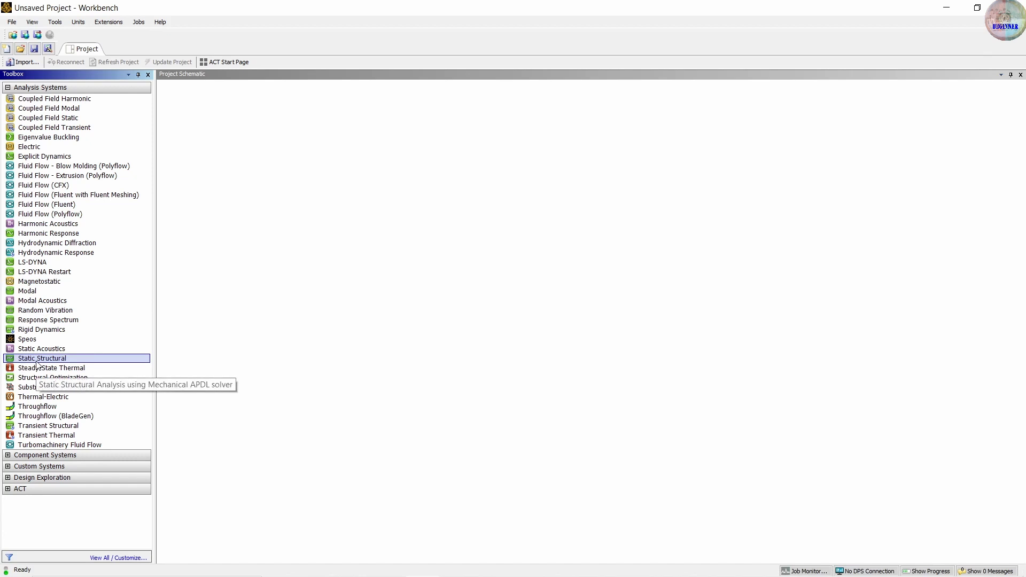
{"action": "left_click_drag", "start_coordinate": [36, 365], "coordinate": [248, 143]}
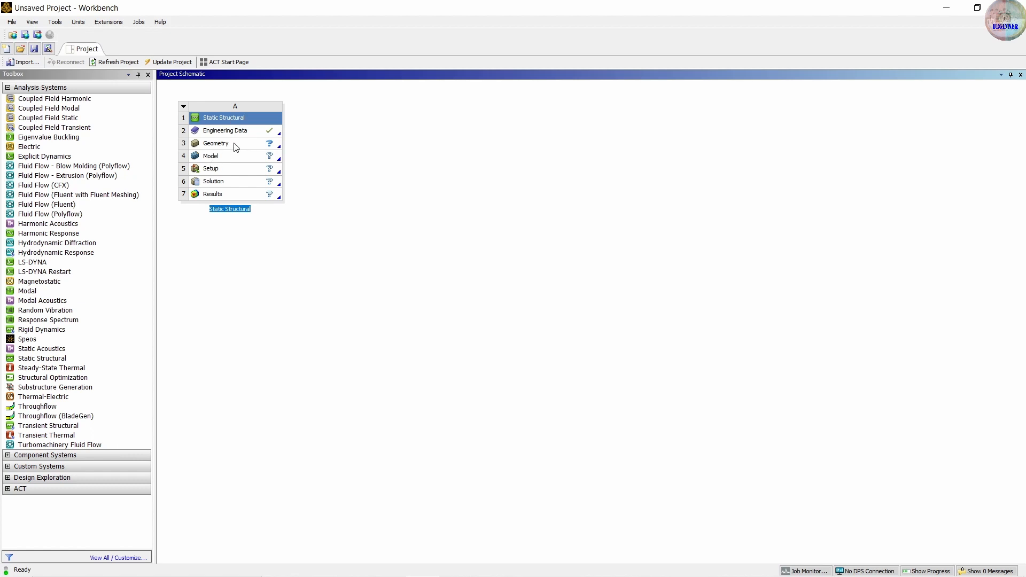
{"action": "left_click", "coordinate": [235, 147]}
{"action": "right_click", "coordinate": [236, 147]}
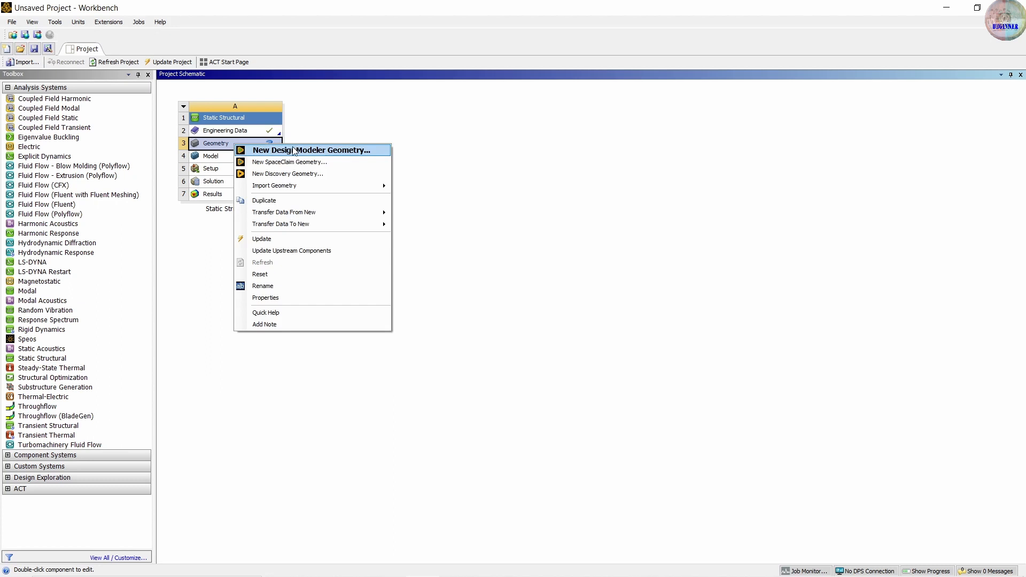
{"action": "left_click", "coordinate": [294, 151]}
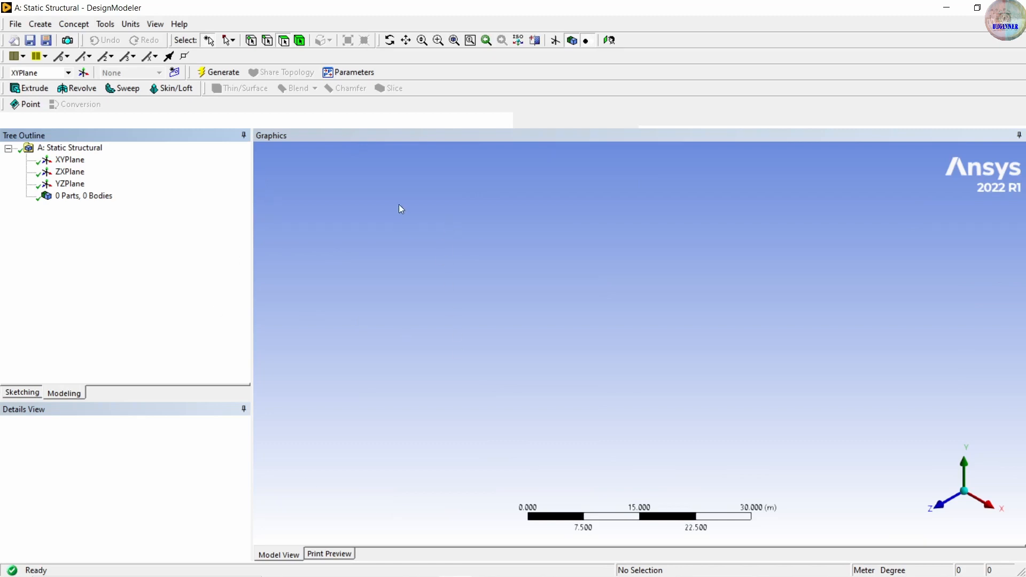
Set the geometry's length unit to millimeter
{"action": "left_click", "coordinate": [156, 25]}
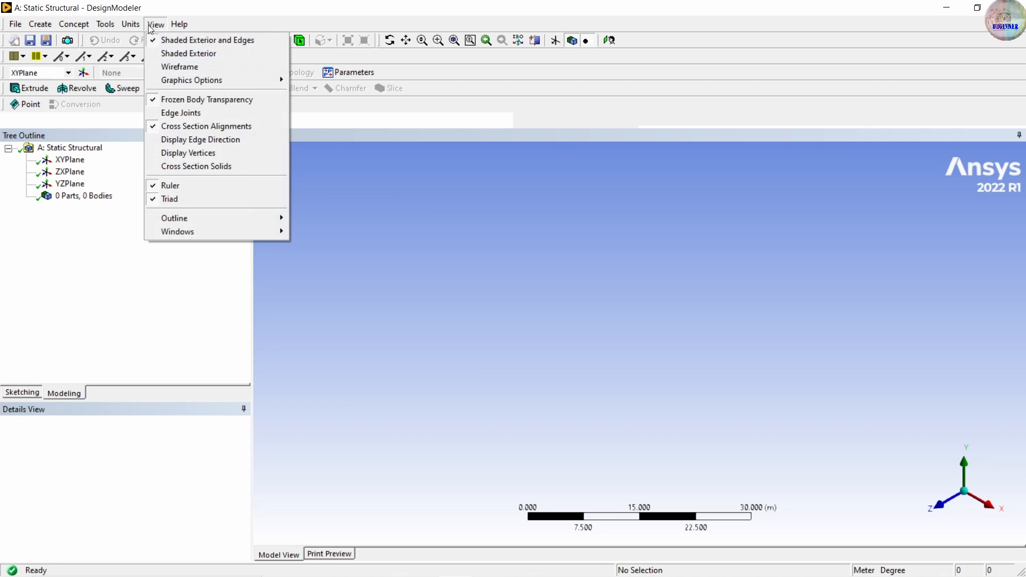
{"action": "mouse_move", "coordinate": [134, 28]}
{"action": "left_click", "coordinate": [153, 69]}
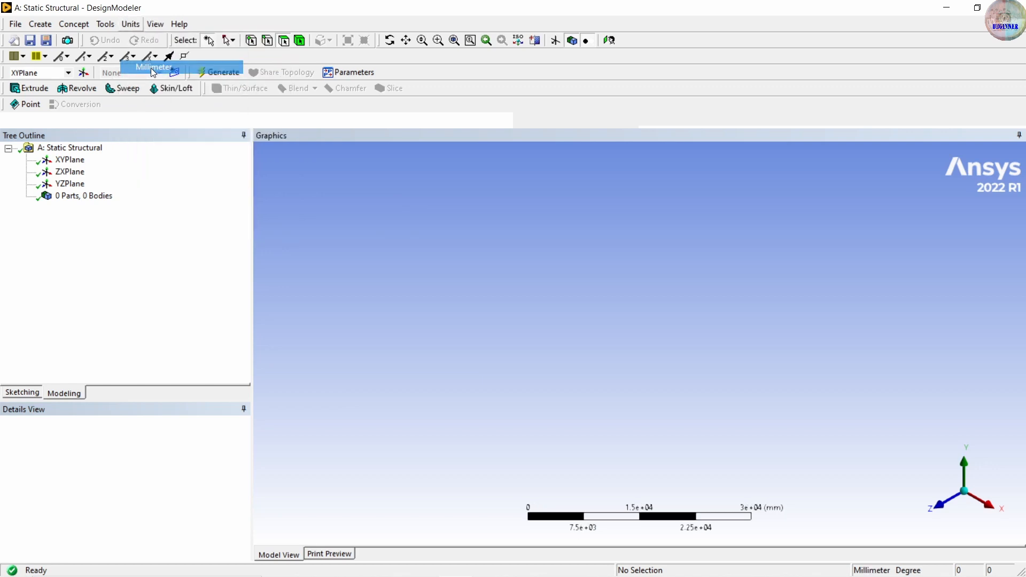
Enable grid snapping for sketching, leaving the 2D grid display off
{"action": "left_click", "coordinate": [27, 394]}
{"action": "left_click", "coordinate": [153, 375]}
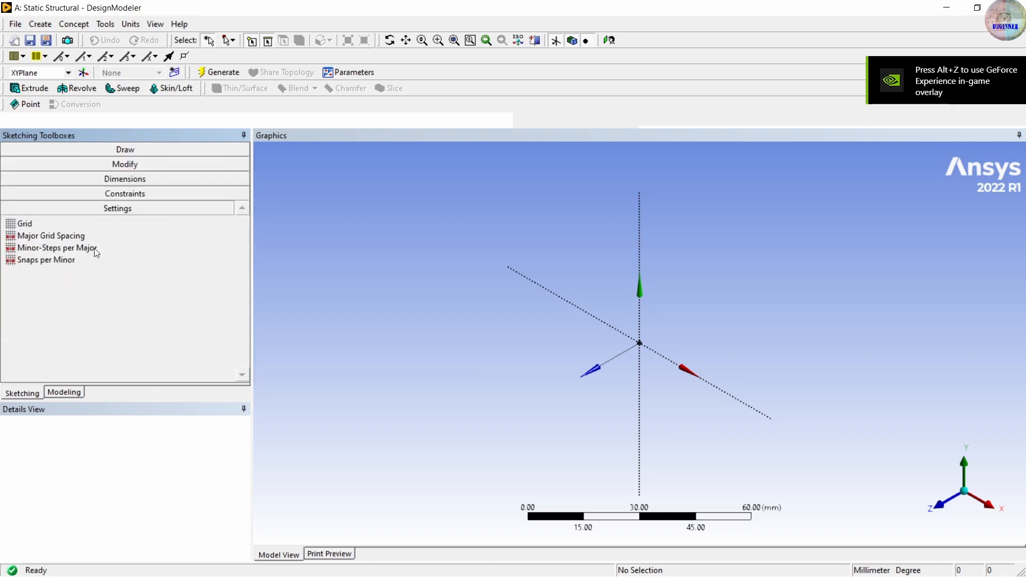
{"action": "left_click", "coordinate": [50, 221]}
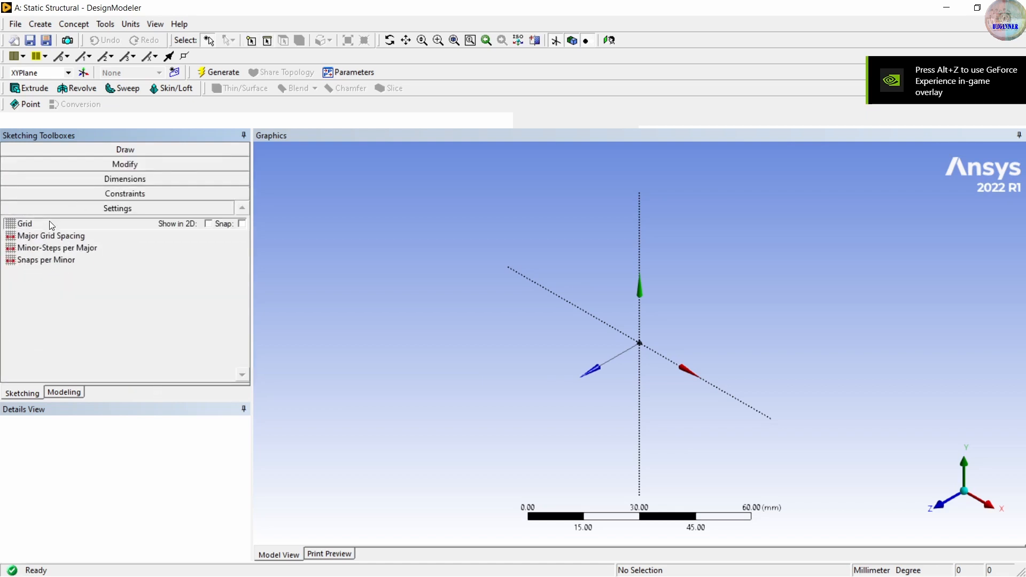
{"action": "left_click", "coordinate": [242, 224]}
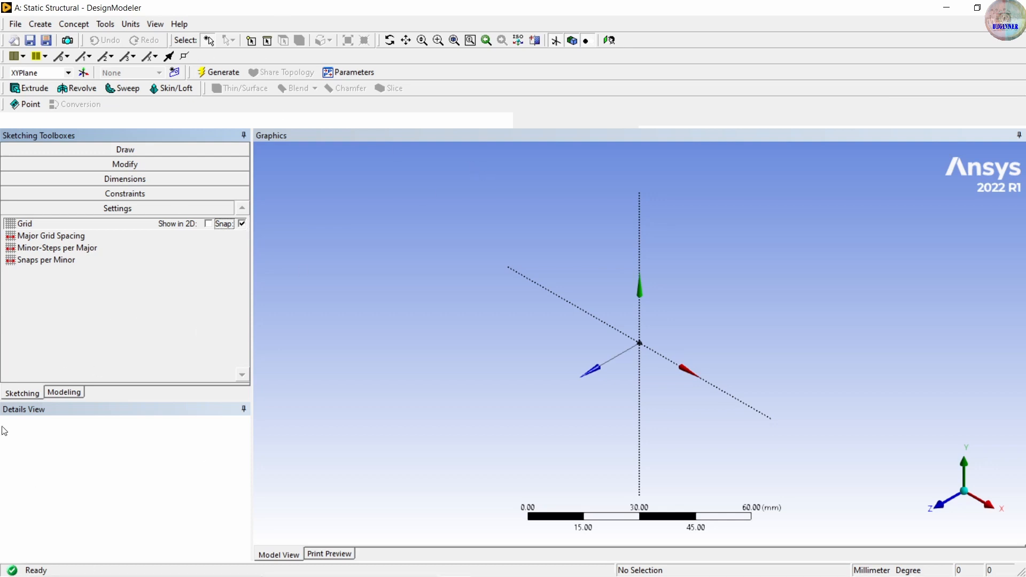
Create a new sketch on the XY plane and orient the view face-on to it
{"action": "left_click", "coordinate": [64, 393]}
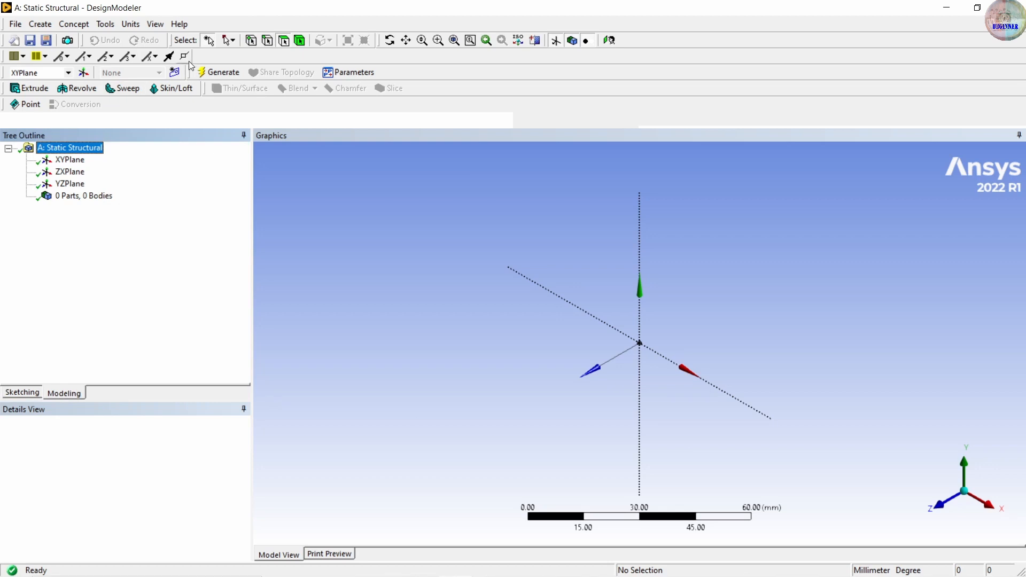
{"action": "left_click", "coordinate": [174, 73]}
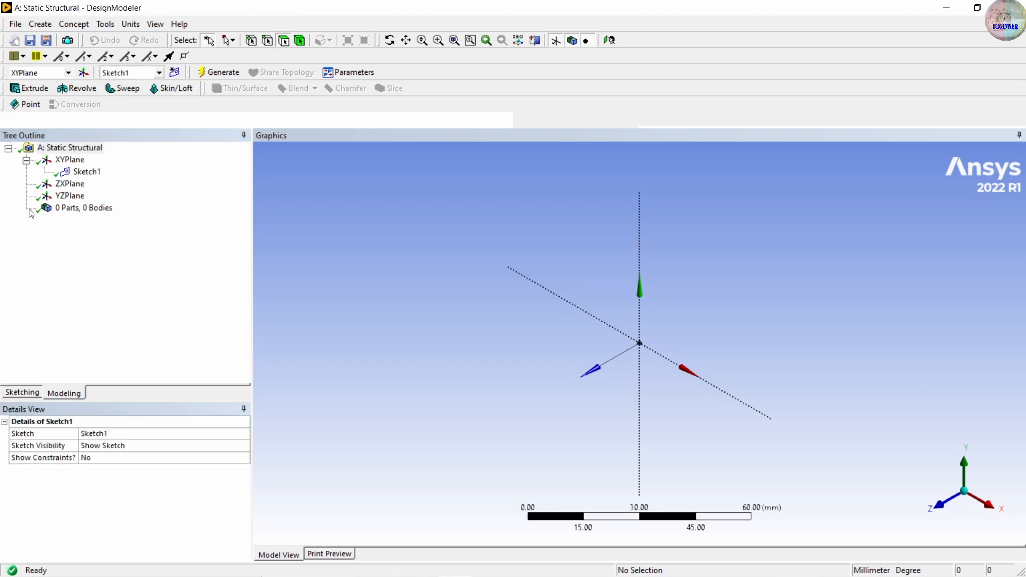
{"action": "left_click", "coordinate": [79, 173]}
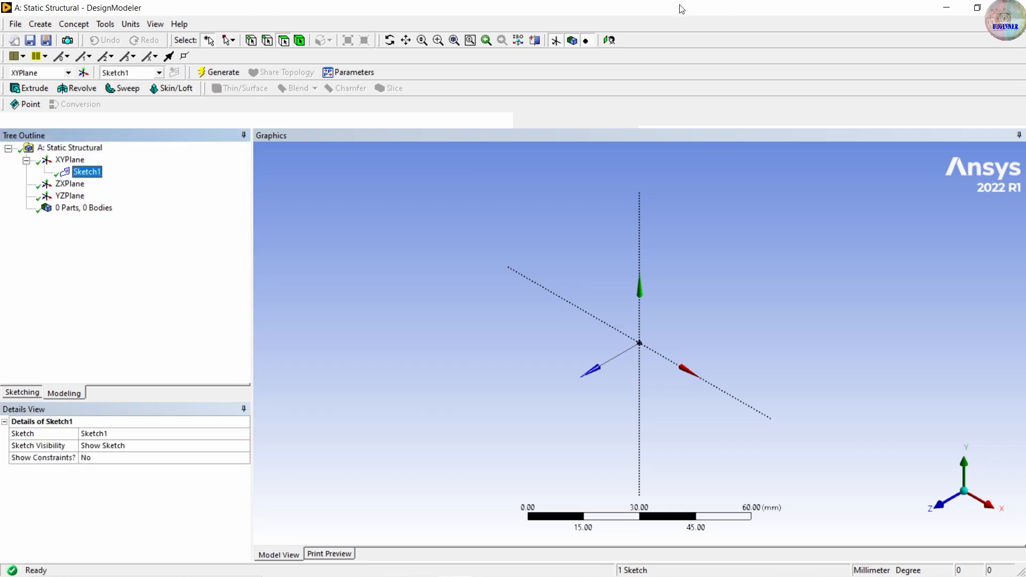
{"action": "left_click", "coordinate": [610, 41]}
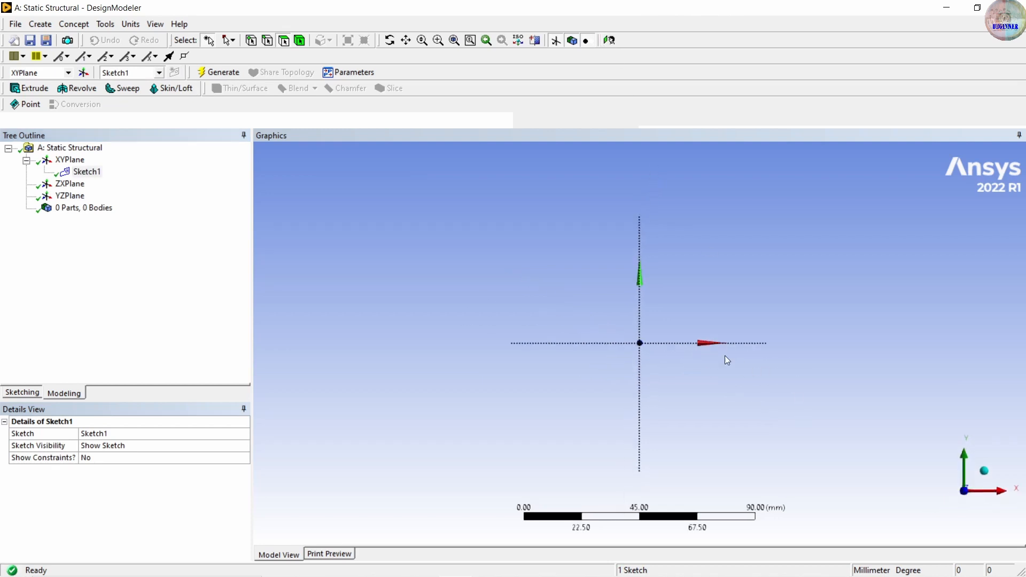
Sketch an arc by center below the X axis, centered about 20 mm up the Y axis, with ends about 32 mm either side of the origin
{"action": "scroll", "coordinate": [657, 352], "scroll_direction": "up", "scroll_amount": 4}
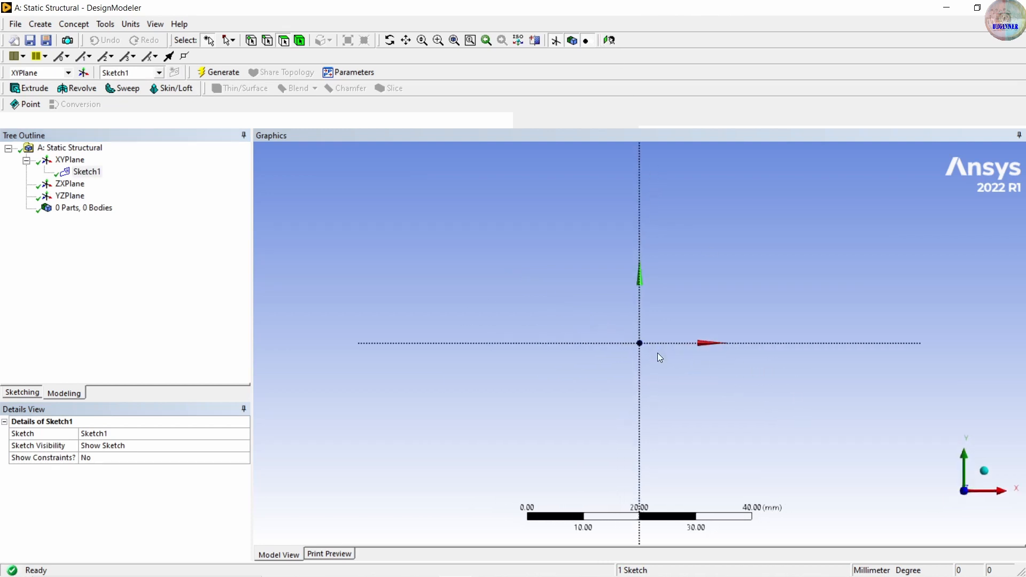
{"action": "left_click", "coordinate": [35, 396]}
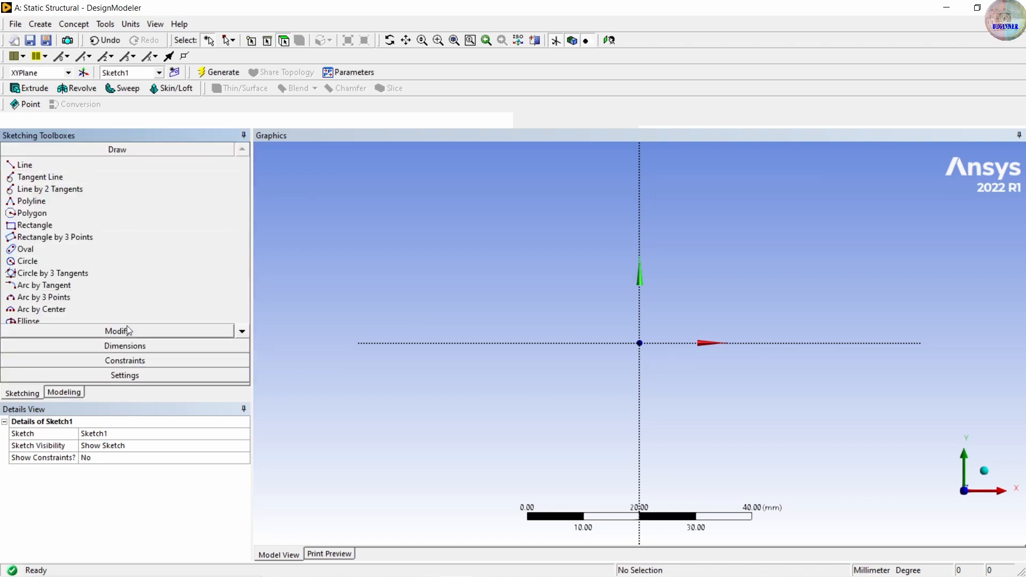
{"action": "left_click", "coordinate": [55, 313]}
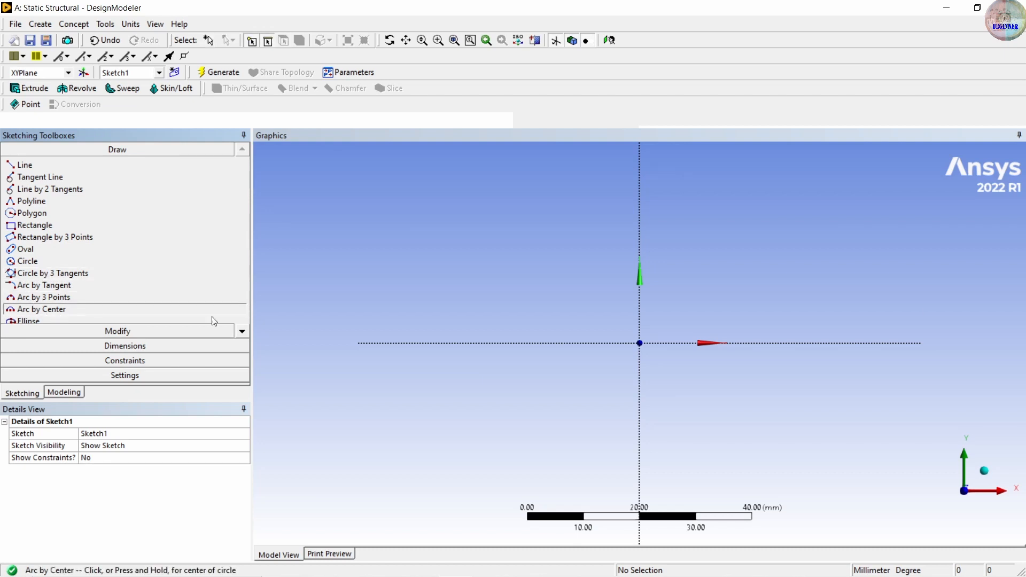
{"action": "left_click", "coordinate": [640, 229]}
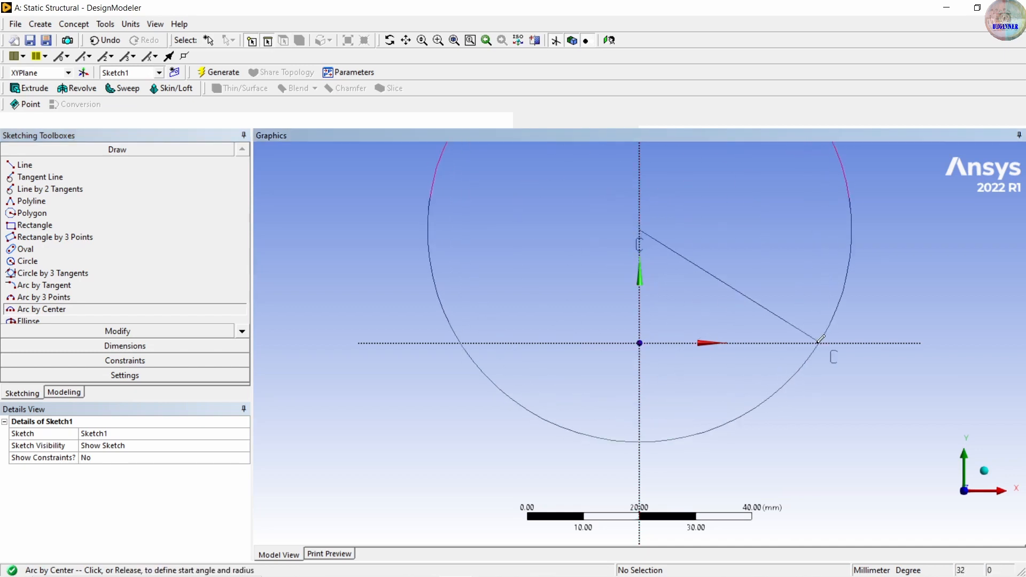
{"action": "left_click", "coordinate": [821, 340]}
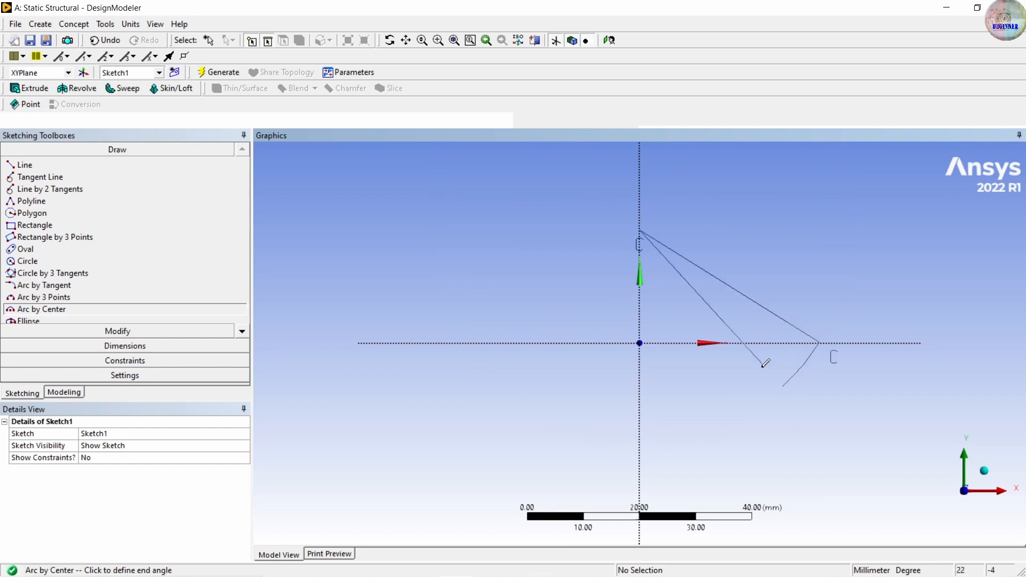
{"action": "left_click", "coordinate": [461, 340]}
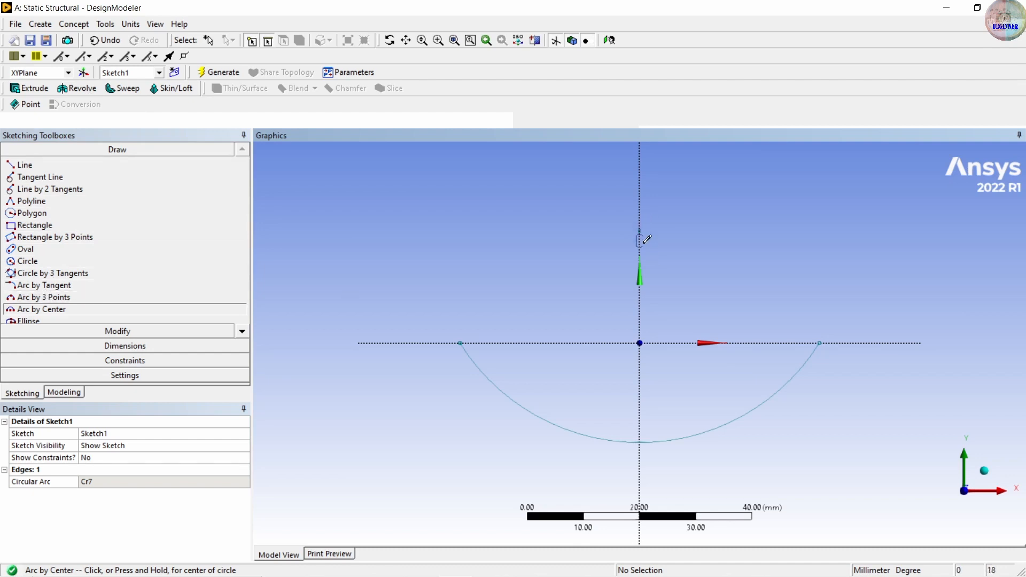
Sketch a larger arc outside the first, centered about 22 mm up the Y axis, ending on the X axis about 36 mm either side of the origin
{"action": "left_click", "coordinate": [639, 220]}
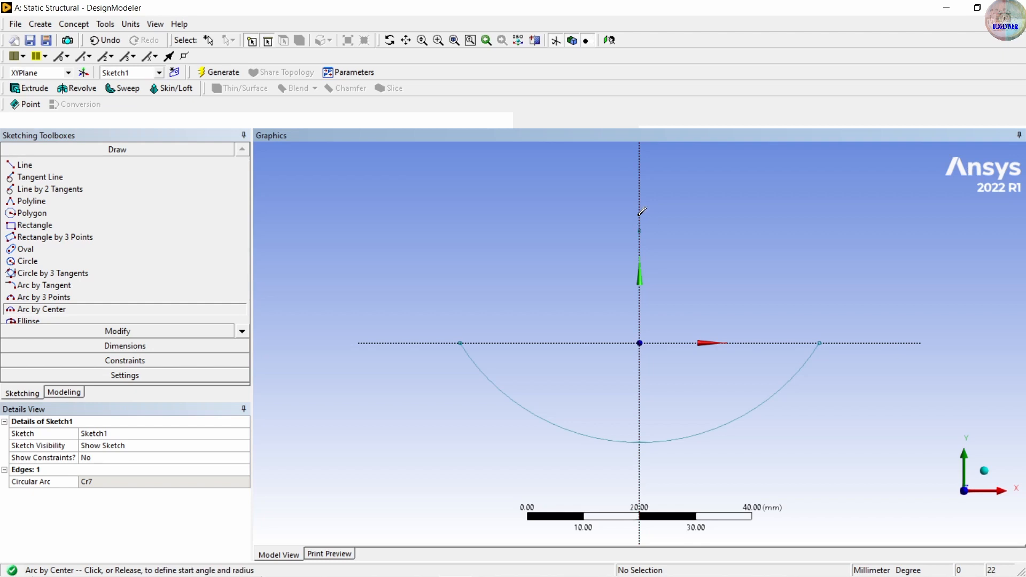
{"action": "left_click", "coordinate": [440, 340]}
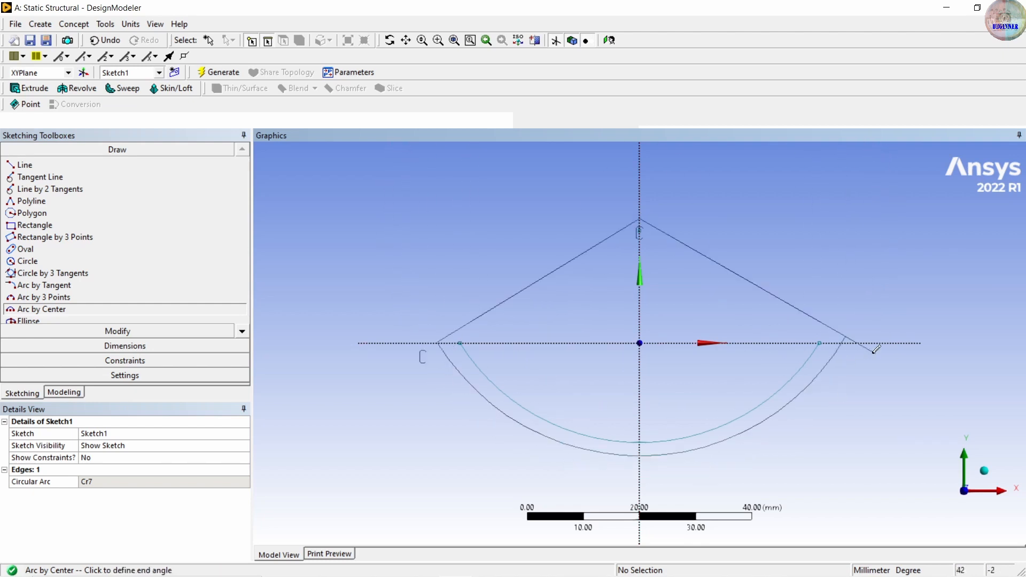
{"action": "left_click", "coordinate": [845, 341]}
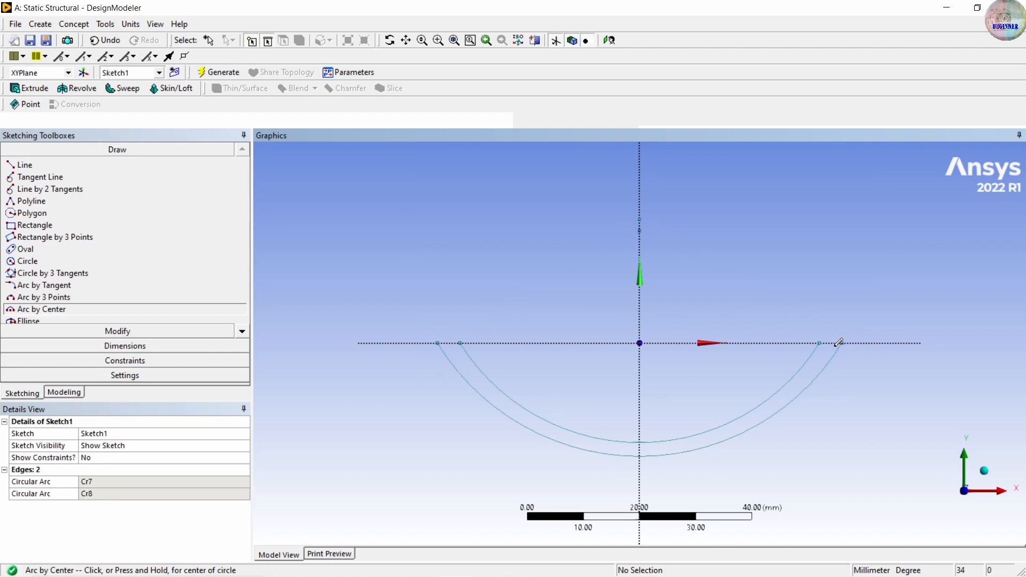
{"action": "key", "text": "Escape"}
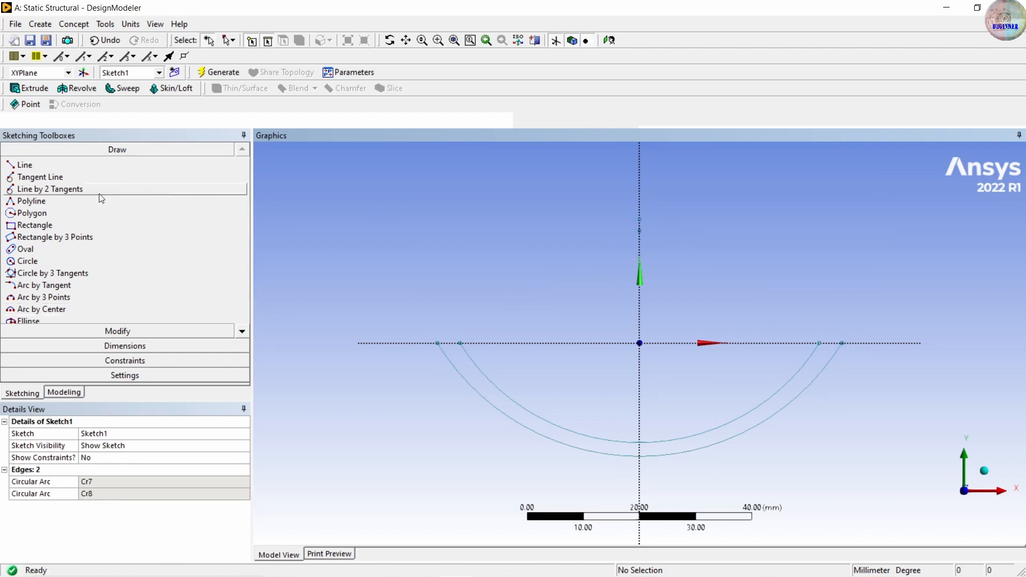
Add horizontal dimensions from the Y axis to the right endpoints of the inner and outer arcs
{"action": "left_click", "coordinate": [138, 347]}
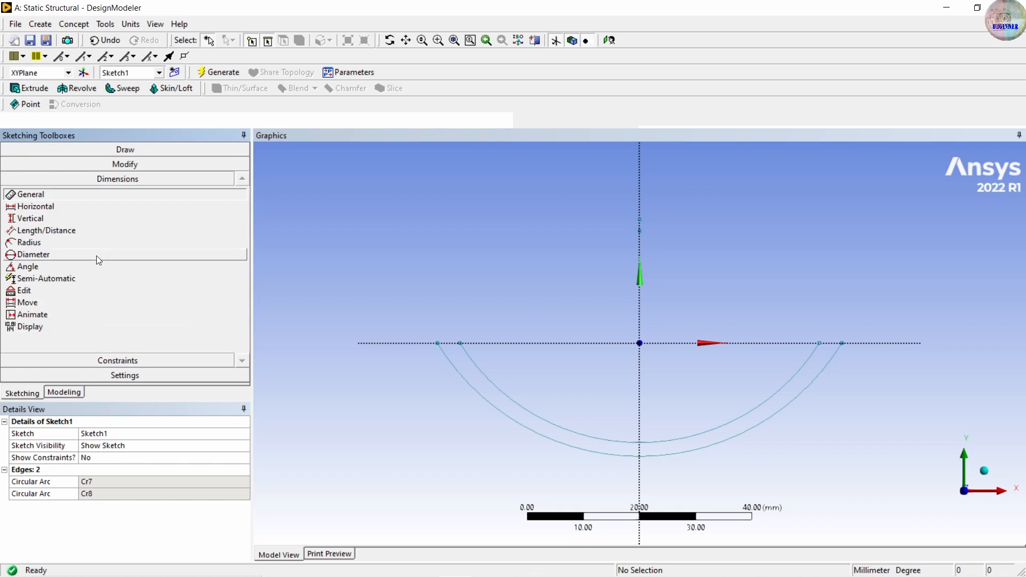
{"action": "left_click", "coordinate": [72, 208]}
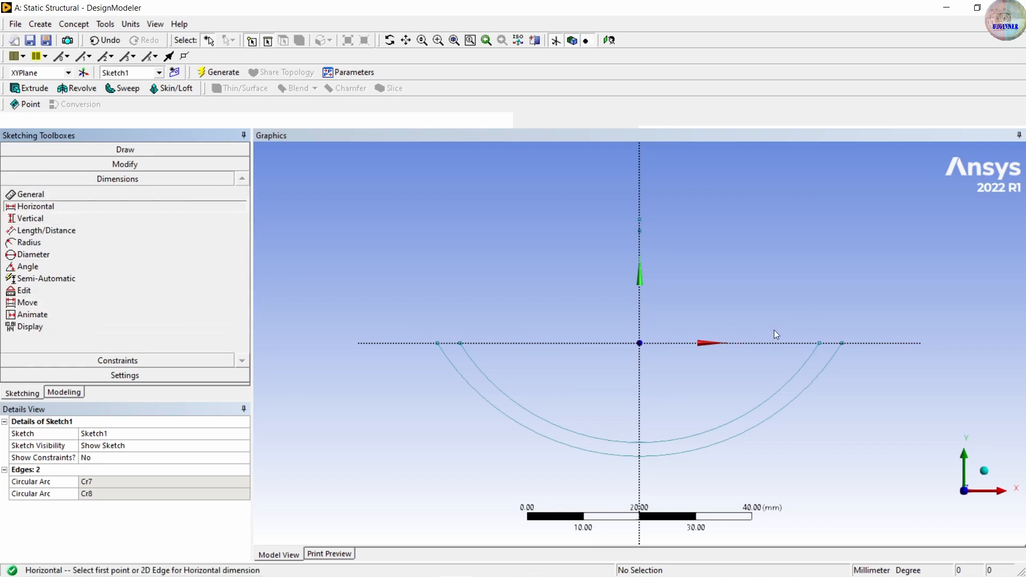
{"action": "scroll", "coordinate": [755, 380], "scroll_direction": "up", "scroll_amount": 1}
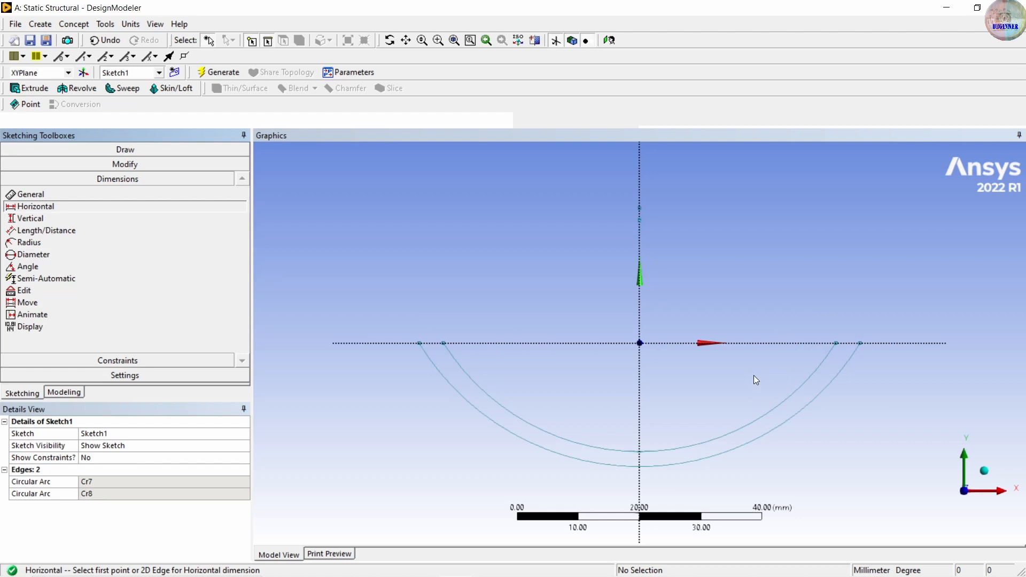
{"action": "left_click", "coordinate": [639, 343]}
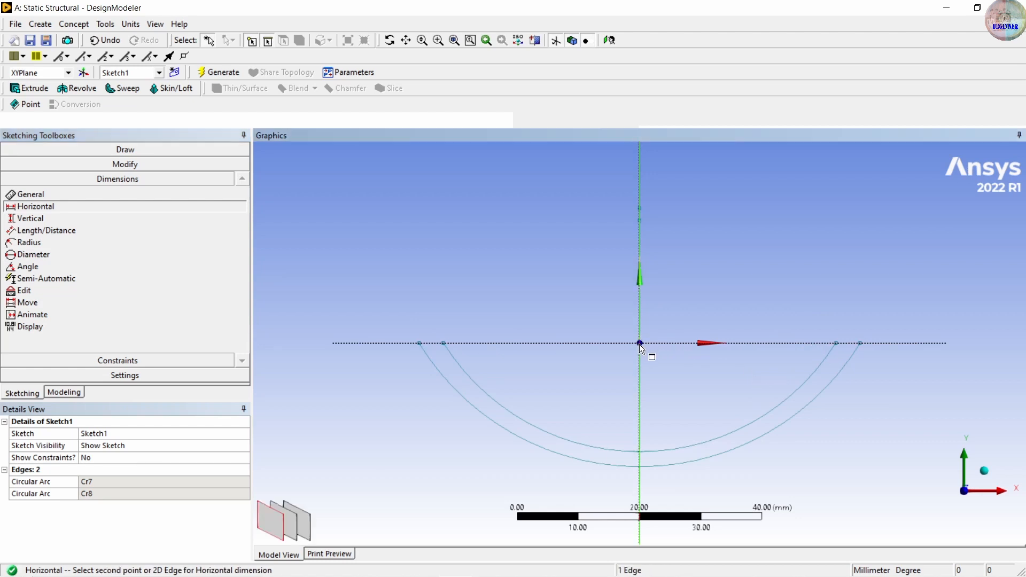
{"action": "left_click", "coordinate": [837, 343]}
{"action": "left_click", "coordinate": [836, 310]}
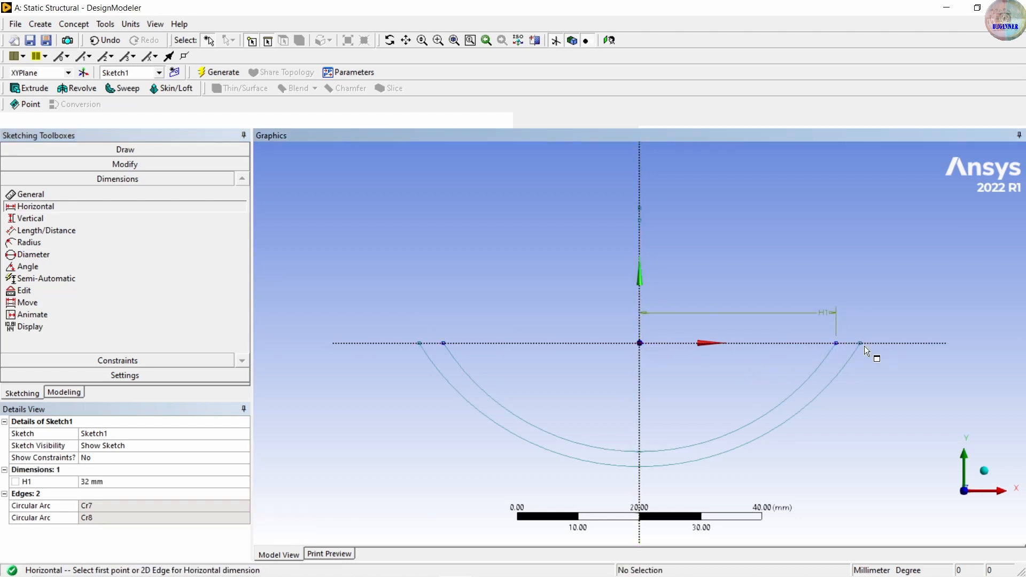
{"action": "left_click", "coordinate": [860, 344]}
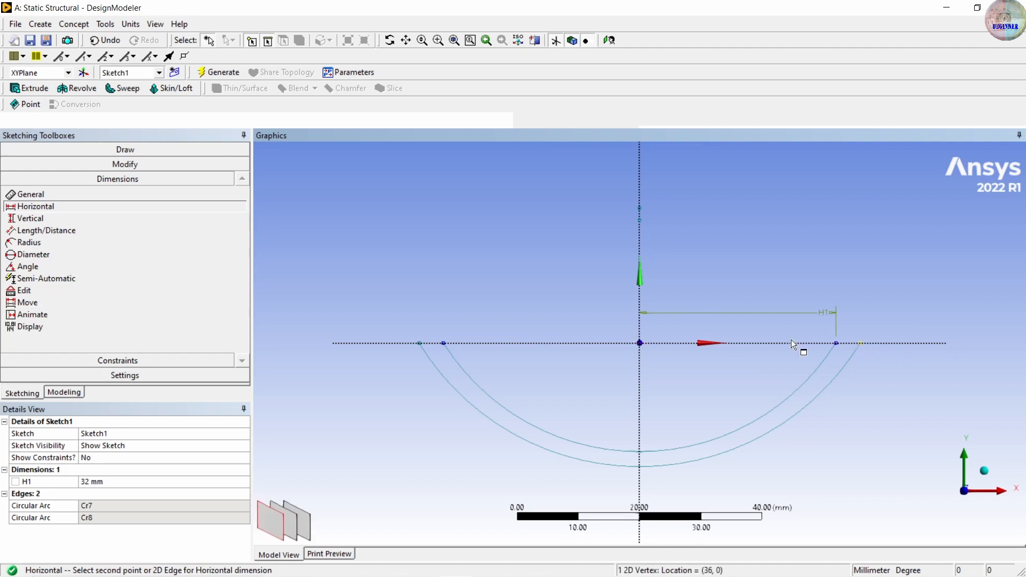
{"action": "left_click", "coordinate": [639, 344]}
{"action": "left_click", "coordinate": [693, 261]}
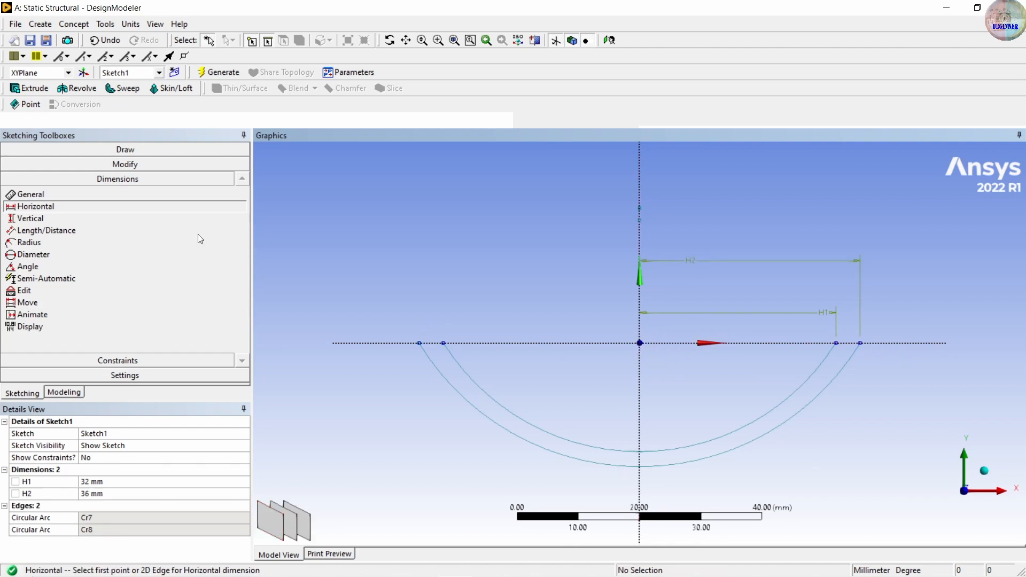
Add radius dimensions to the inner arc and the outer arc
{"action": "left_click", "coordinate": [58, 243]}
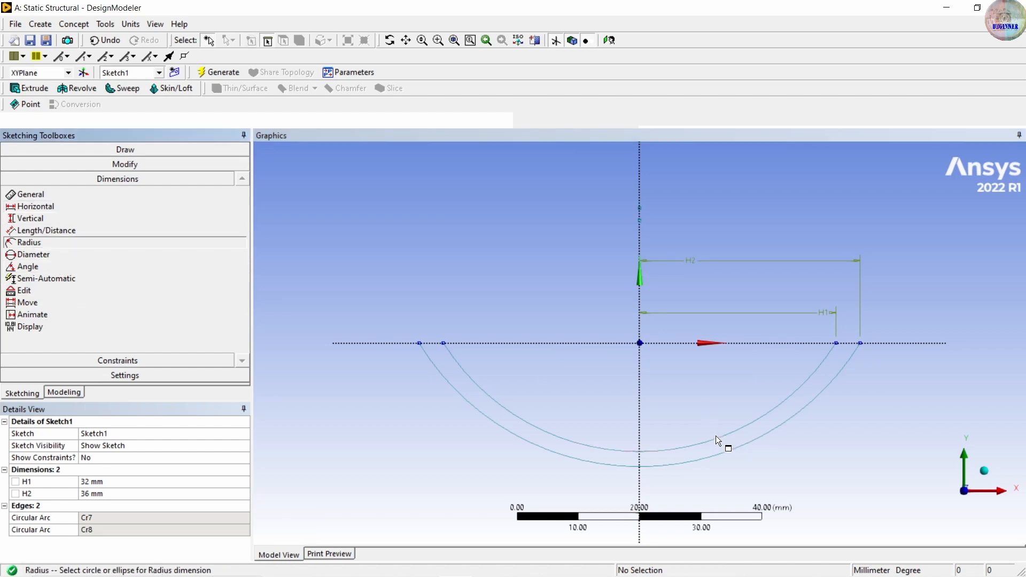
{"action": "left_click", "coordinate": [719, 437]}
{"action": "left_click", "coordinate": [711, 402]}
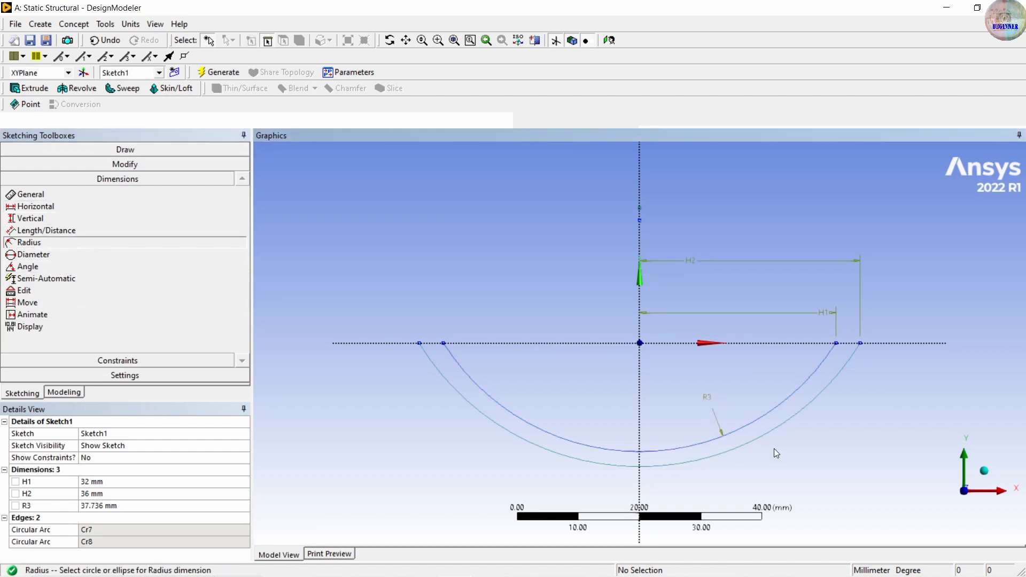
{"action": "left_click", "coordinate": [772, 431]}
{"action": "left_click", "coordinate": [784, 450]}
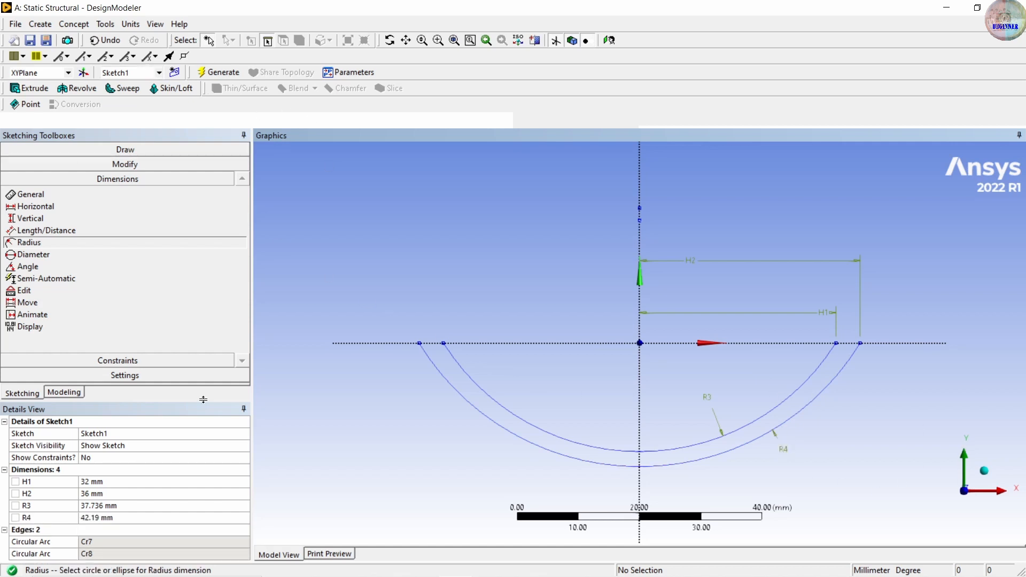
Set the horizontal dimensions to 40 mm for the inner arc's endpoint and 45 mm for the outer arc's endpoint
{"action": "left_click", "coordinate": [149, 482]}
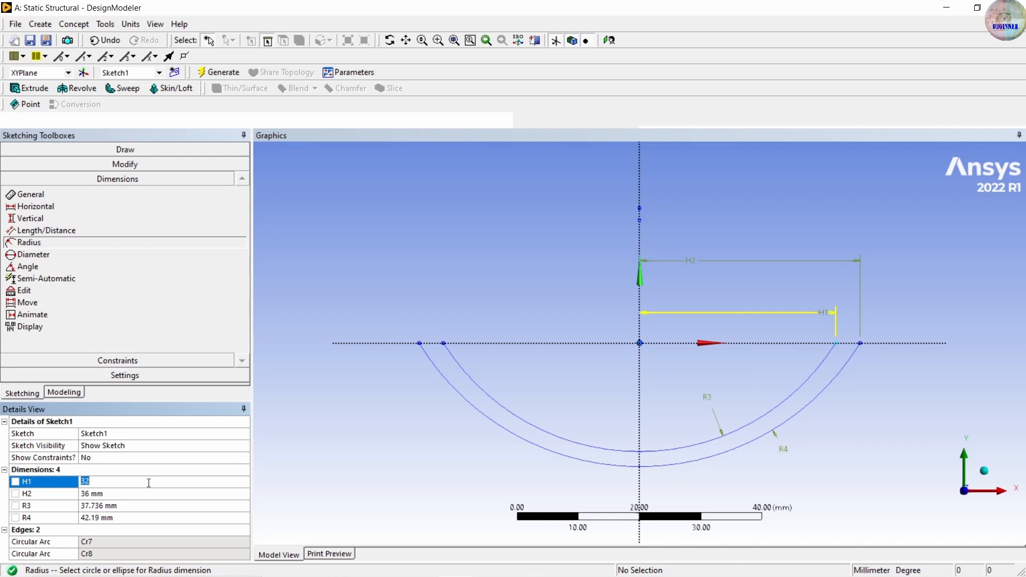
{"action": "key", "text": "Return"}
{"action": "left_click", "coordinate": [141, 485]}
{"action": "key", "text": "Num_Lock"}
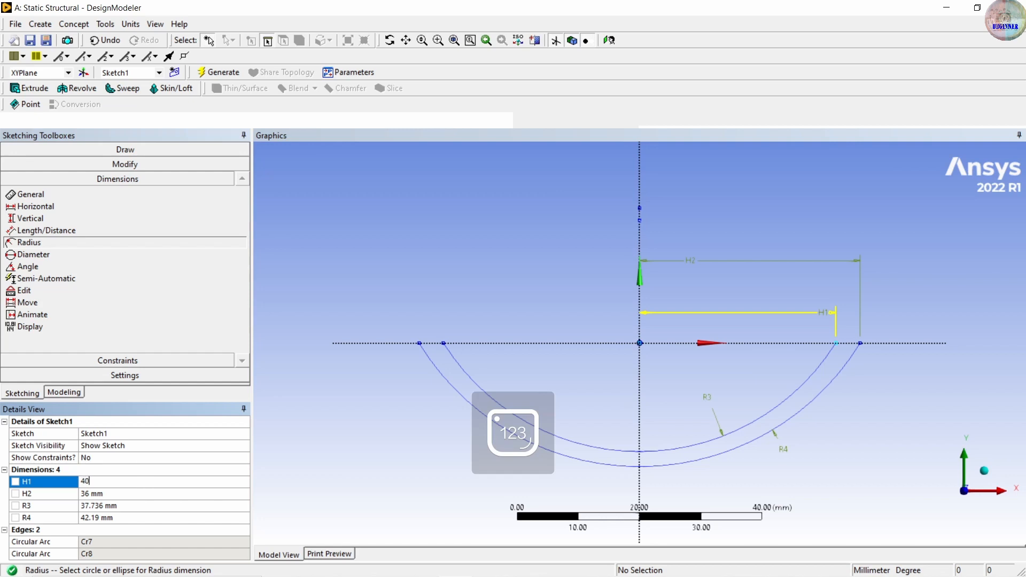
{"action": "key", "text": "Return"}
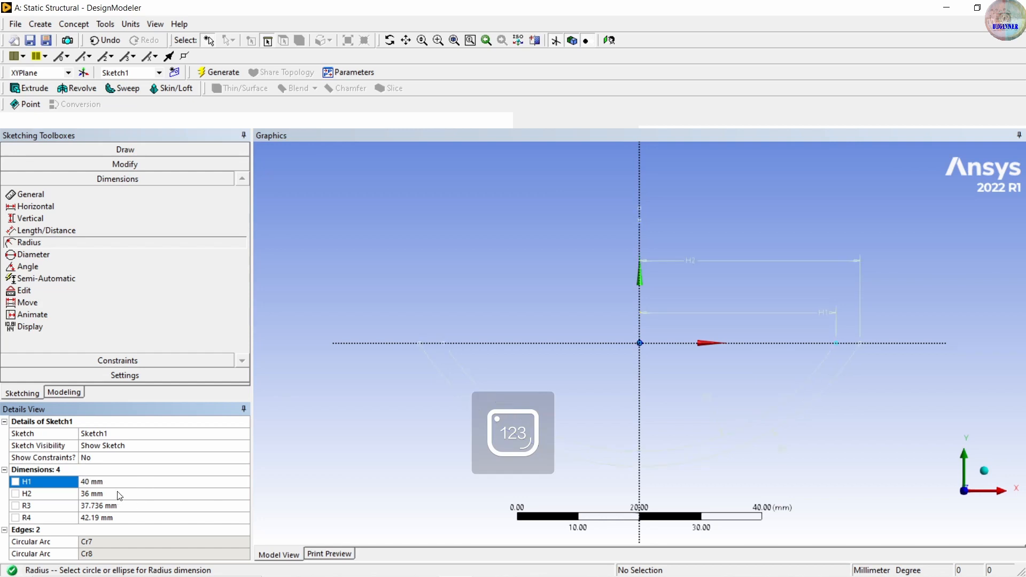
{"action": "left_click", "coordinate": [118, 493]}
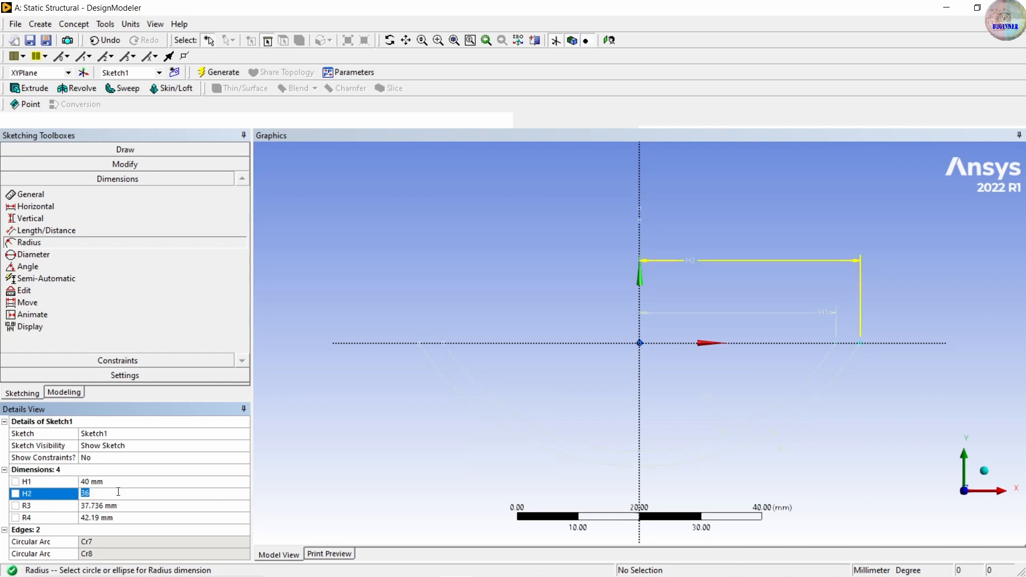
{"action": "type", "text": "45"}
{"action": "key", "text": "Return"}
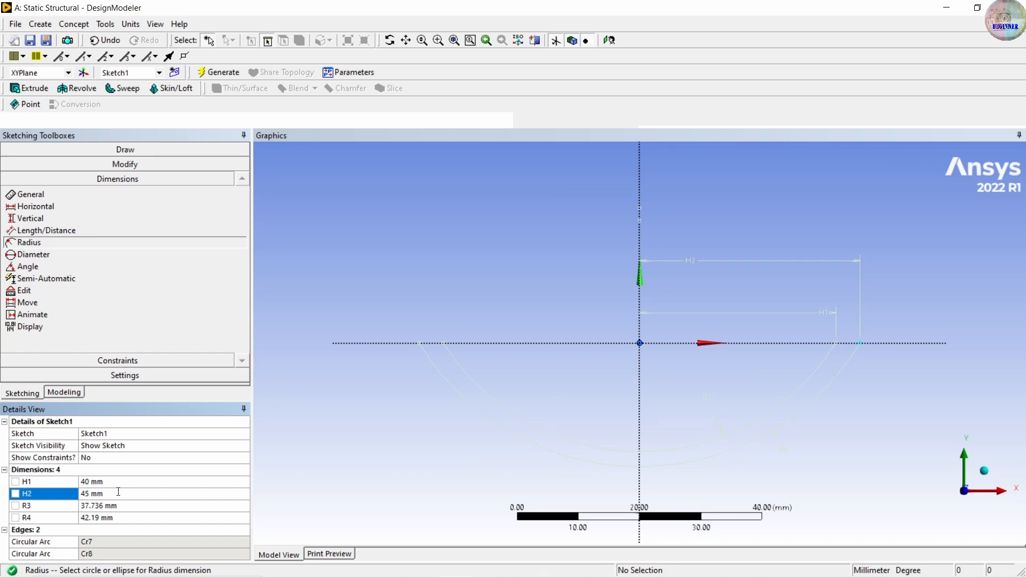
Set the inner arc's radius to 90 mm and the outer arc's radius to 92 mm
{"action": "left_click", "coordinate": [122, 508]}
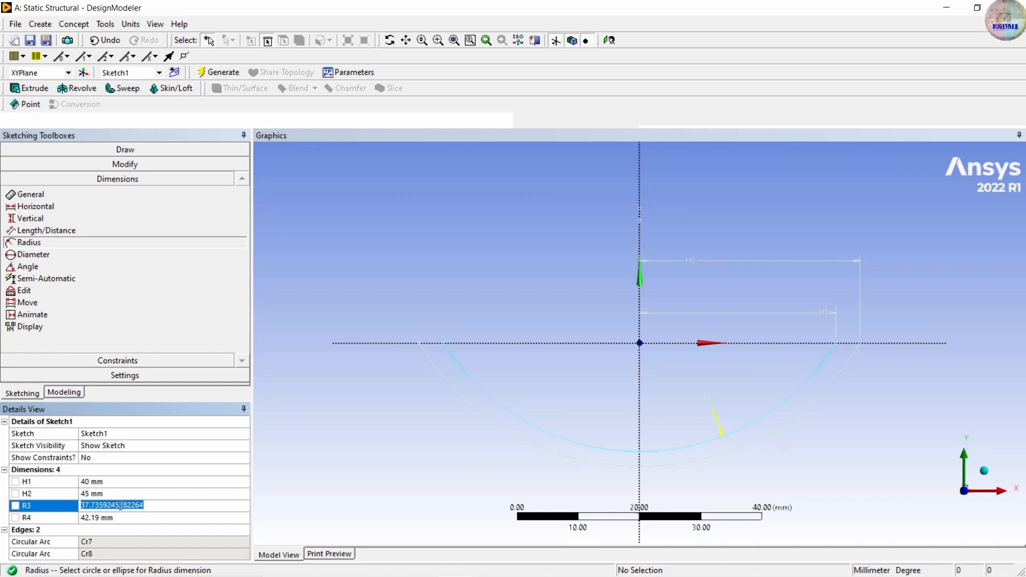
{"action": "type", "text": "90"}
{"action": "key", "text": "Return"}
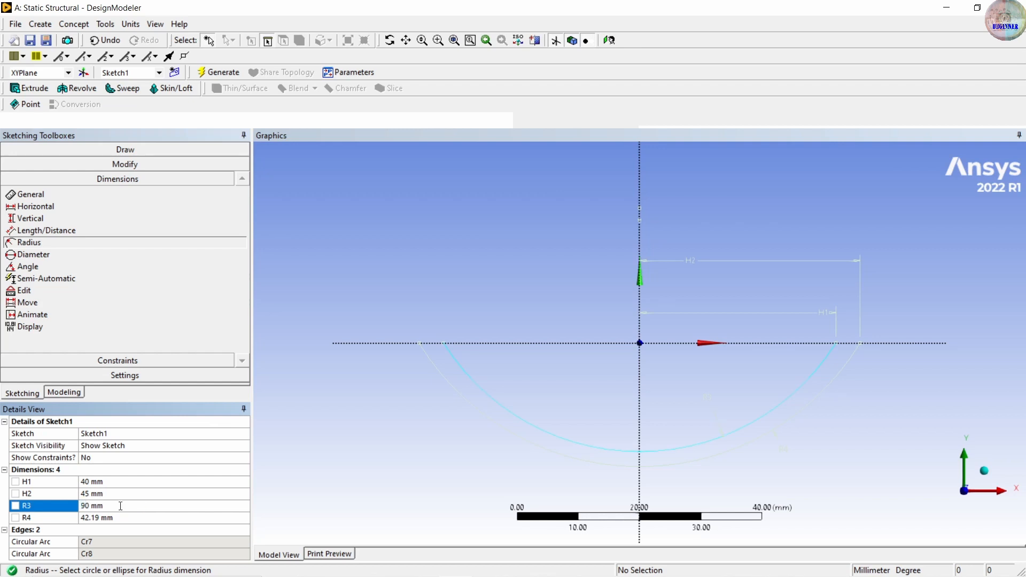
{"action": "left_click", "coordinate": [123, 519]}
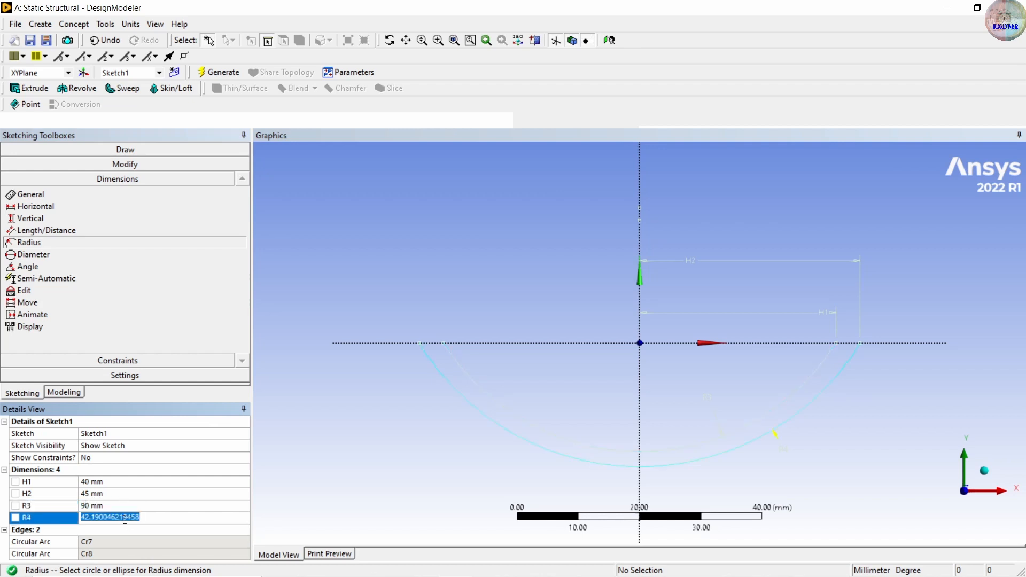
{"action": "type", "text": "9"}
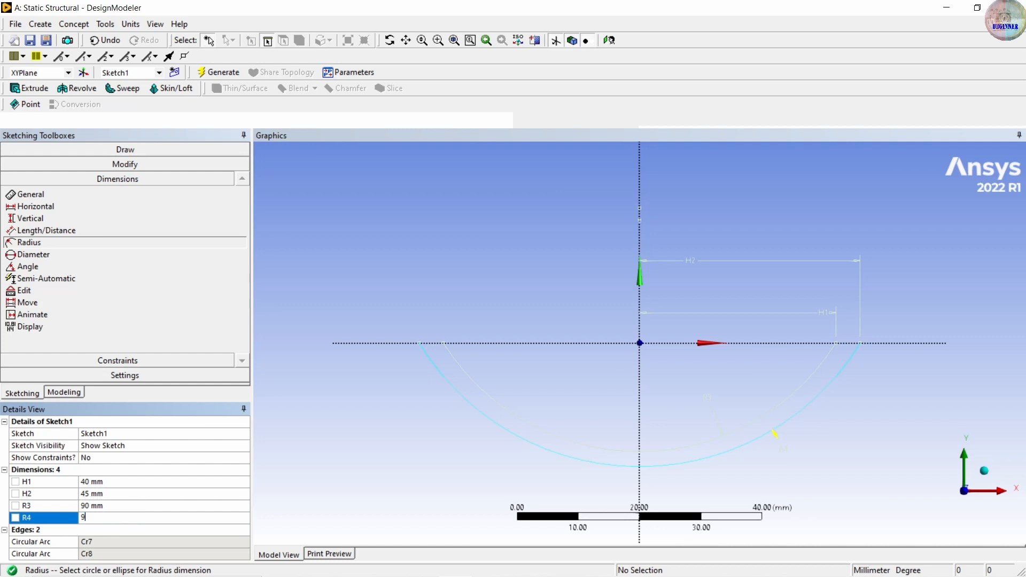
{"action": "type", "text": "2"}
{"action": "key", "text": "Return"}
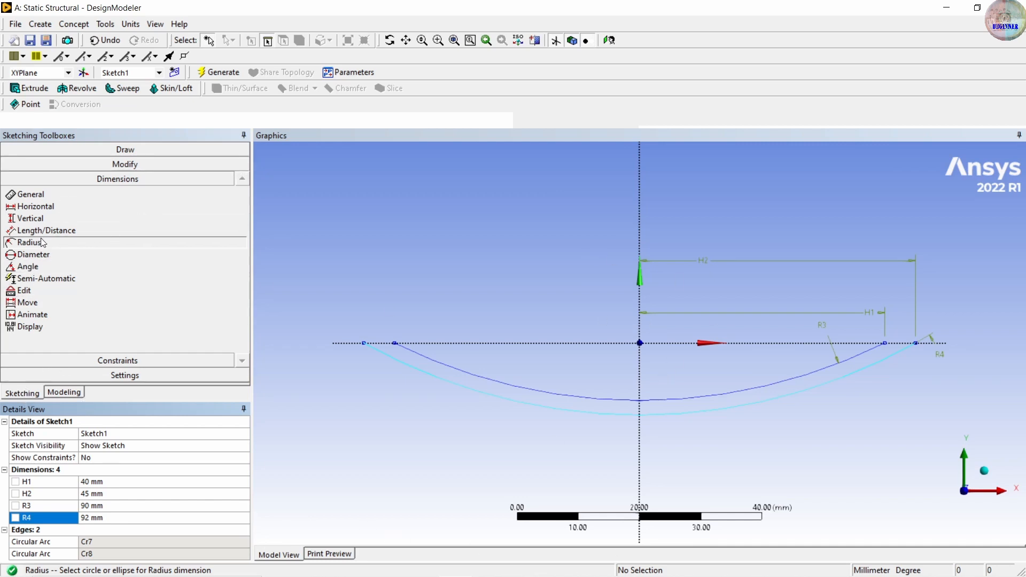
Draw a three-point arc joining the left endpoints of both leaf arcs, bulging above the X axis as an eye about 10 mm across
{"action": "left_click", "coordinate": [140, 150]}
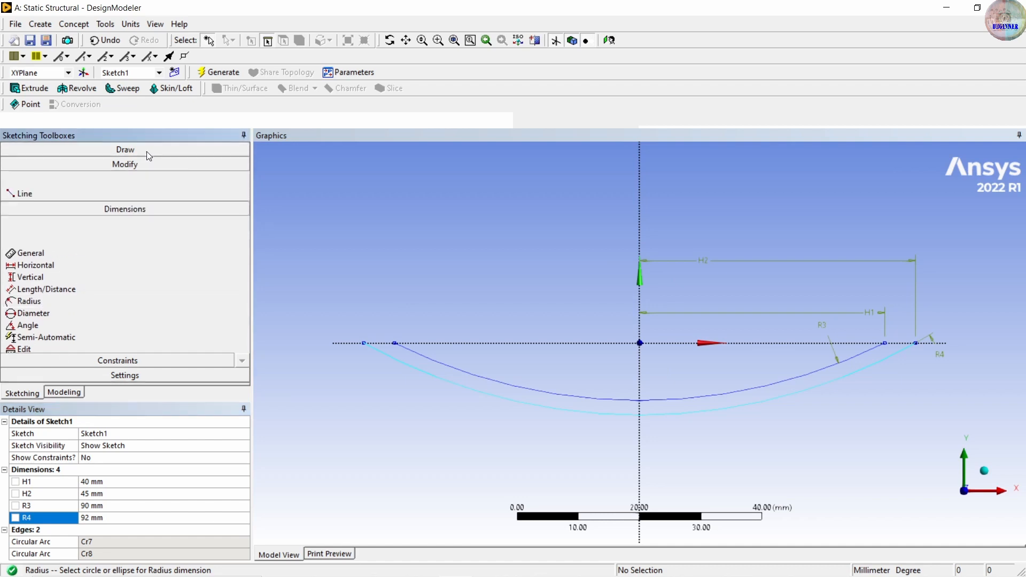
{"action": "left_click", "coordinate": [27, 261]}
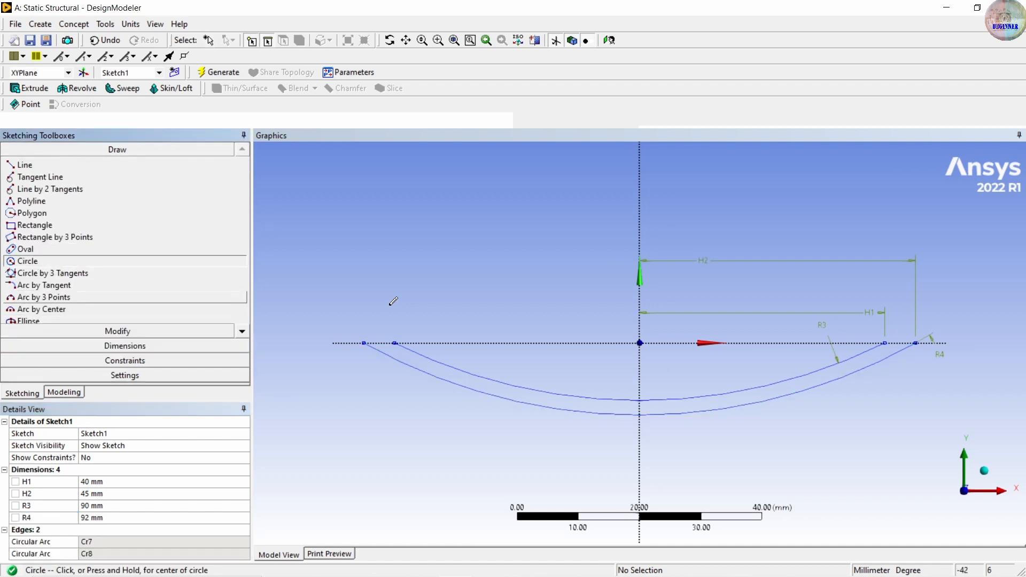
{"action": "left_click", "coordinate": [77, 298]}
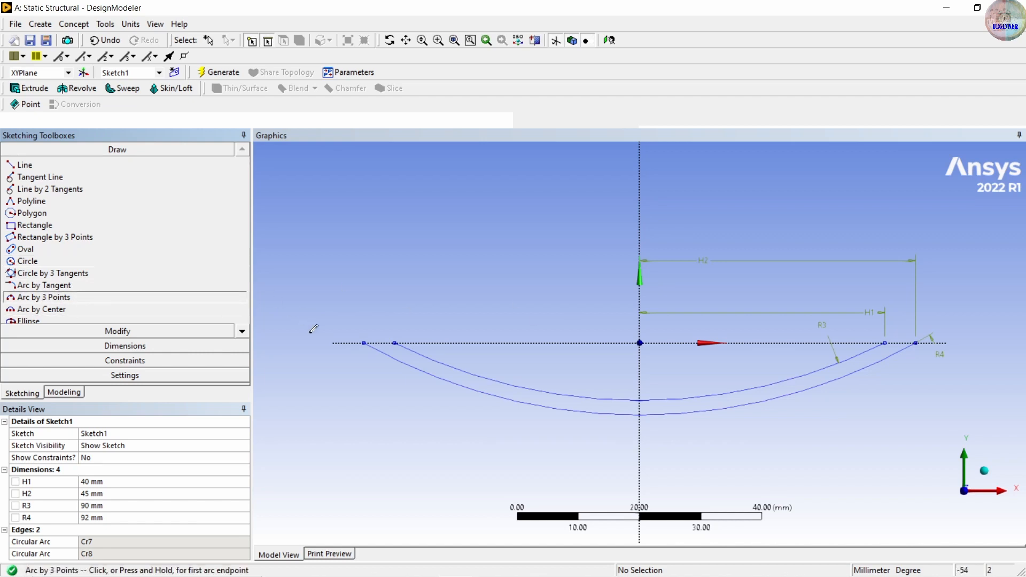
{"action": "left_click", "coordinate": [364, 343]}
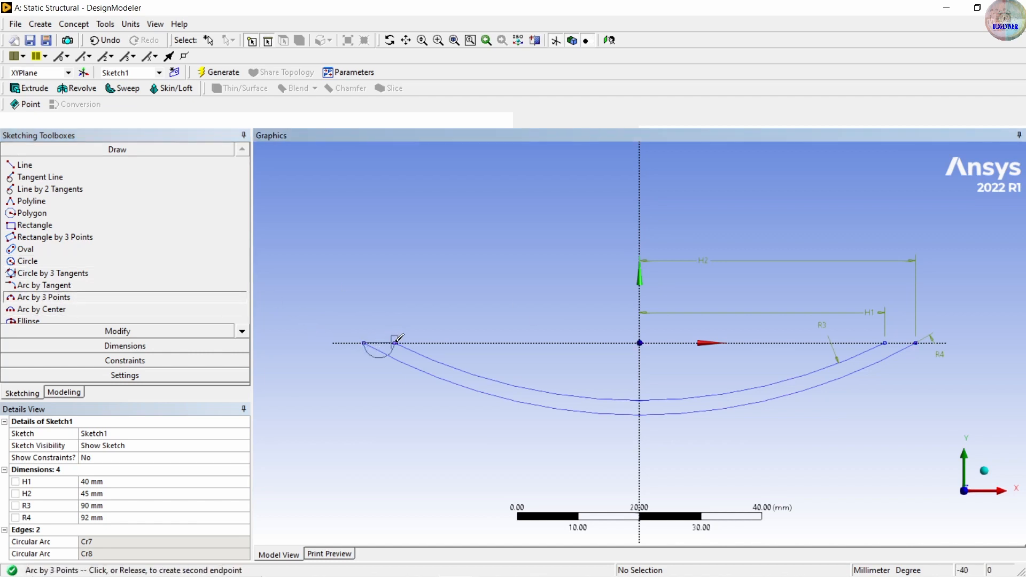
{"action": "left_click", "coordinate": [394, 343]}
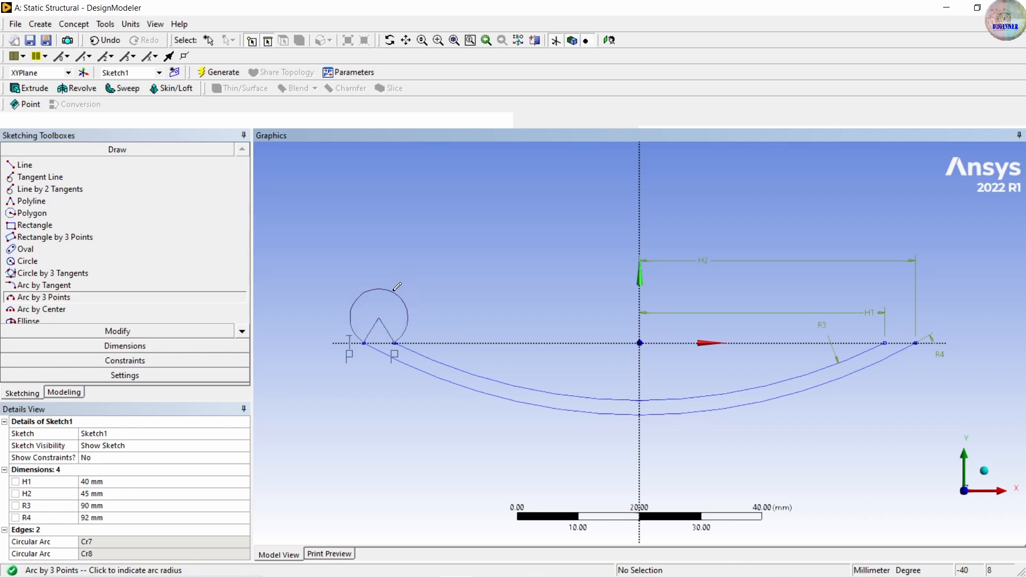
{"action": "left_click", "coordinate": [394, 290]}
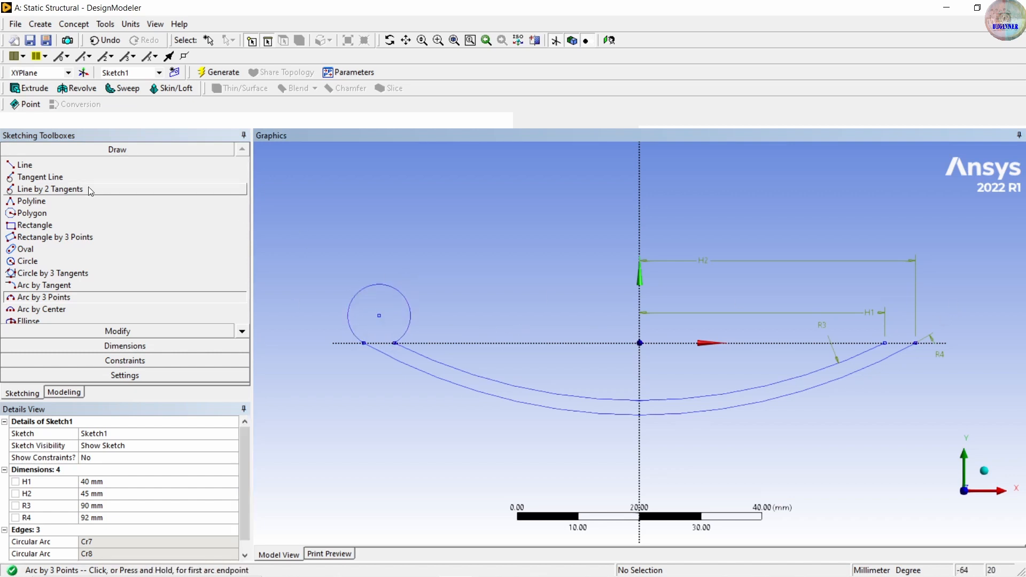
Draw a circle about 3 mm in diameter inside the left eye, centered on the eye arc's center point
{"action": "left_click", "coordinate": [70, 261]}
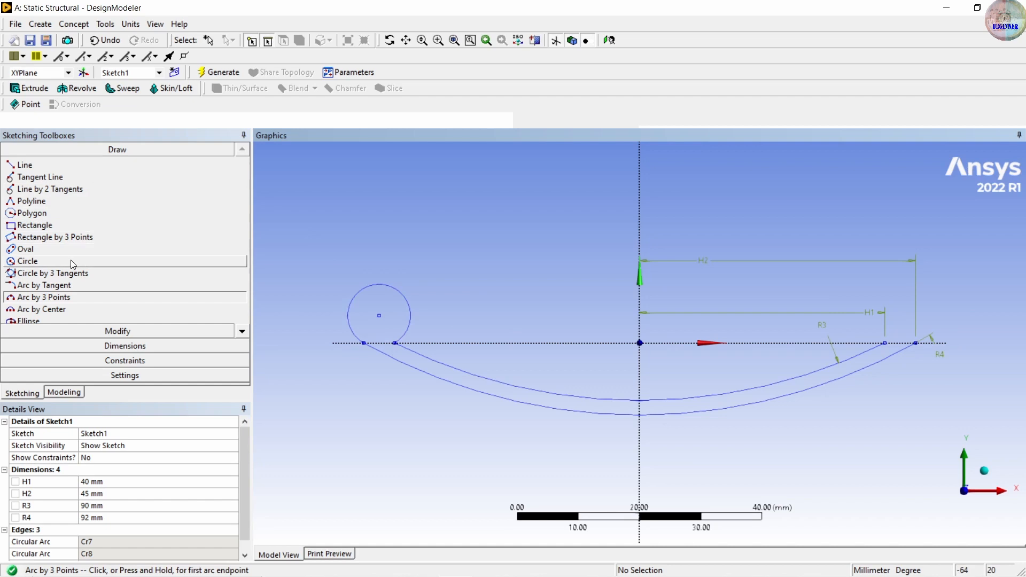
{"action": "left_click", "coordinate": [380, 315]}
{"action": "scroll", "coordinate": [380, 316], "scroll_direction": "up", "scroll_amount": 2}
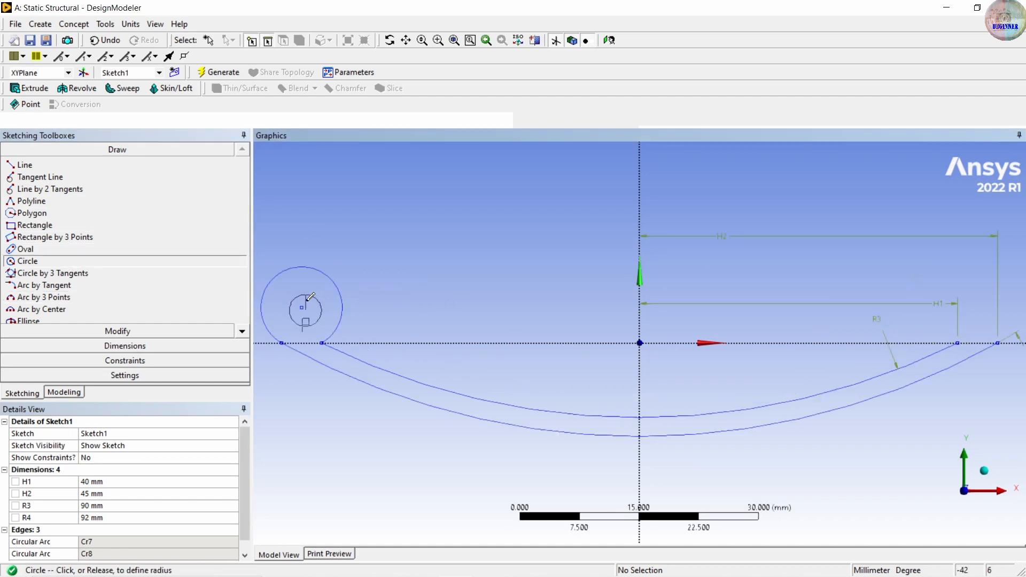
{"action": "left_click", "coordinate": [309, 298]}
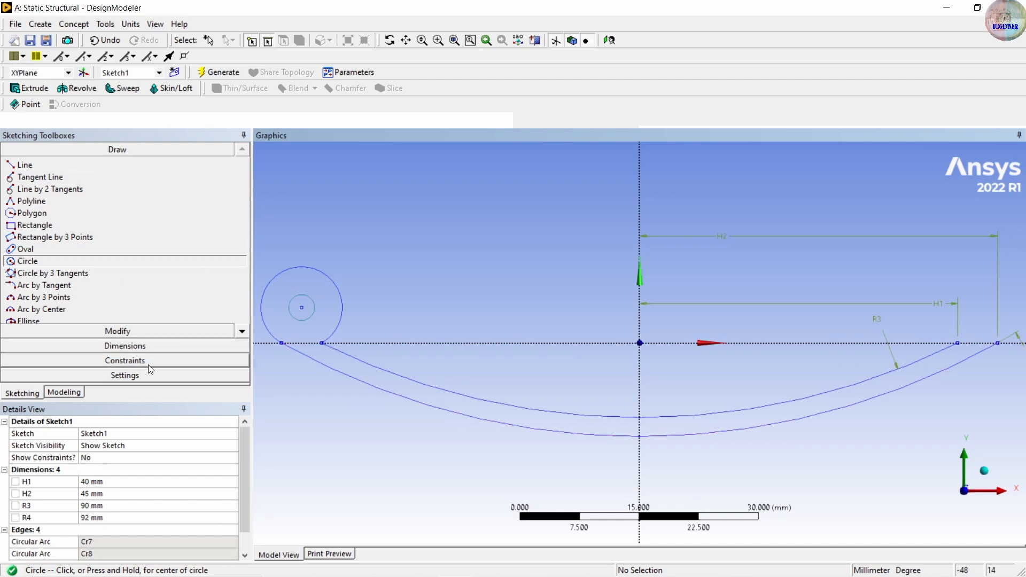
Copy the left eye's arc and inner circle and paste them just above the right endpoints of the leaf arcs
{"action": "left_click", "coordinate": [148, 333]}
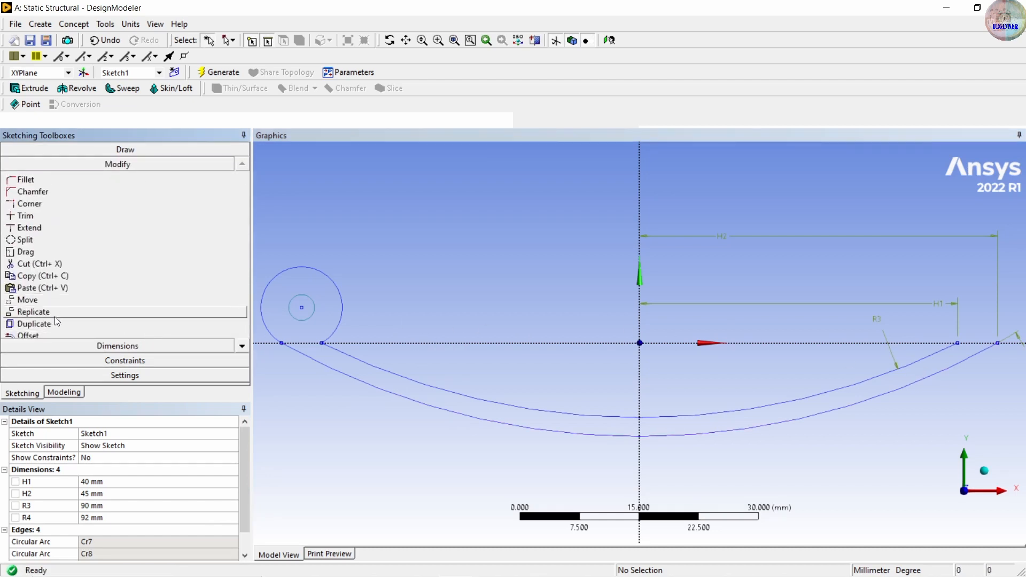
{"action": "left_click", "coordinate": [40, 276]}
{"action": "left_click", "coordinate": [307, 320]}
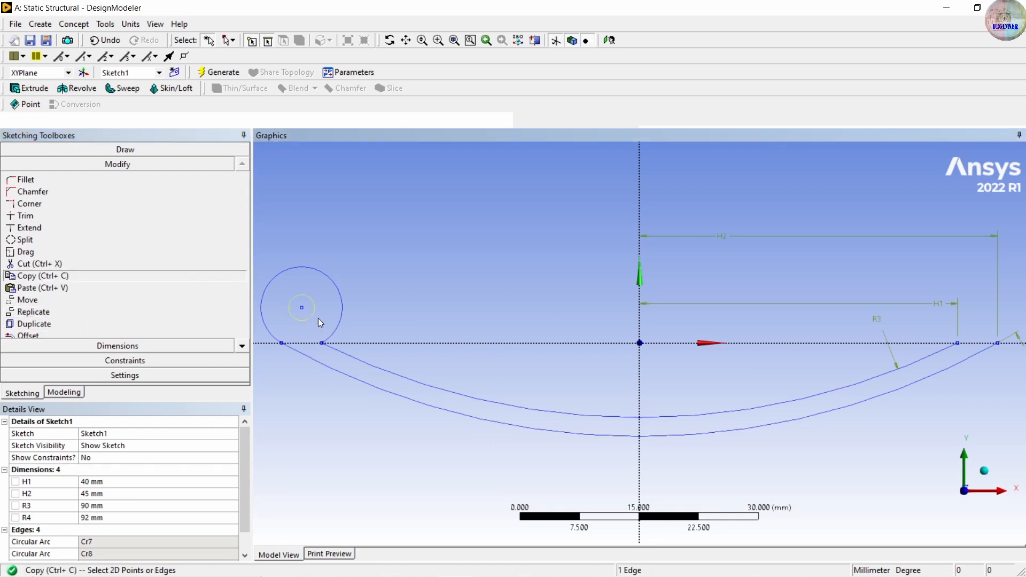
{"action": "left_click", "coordinate": [337, 289], "text": "ctrl"}
{"action": "left_click", "coordinate": [65, 289]}
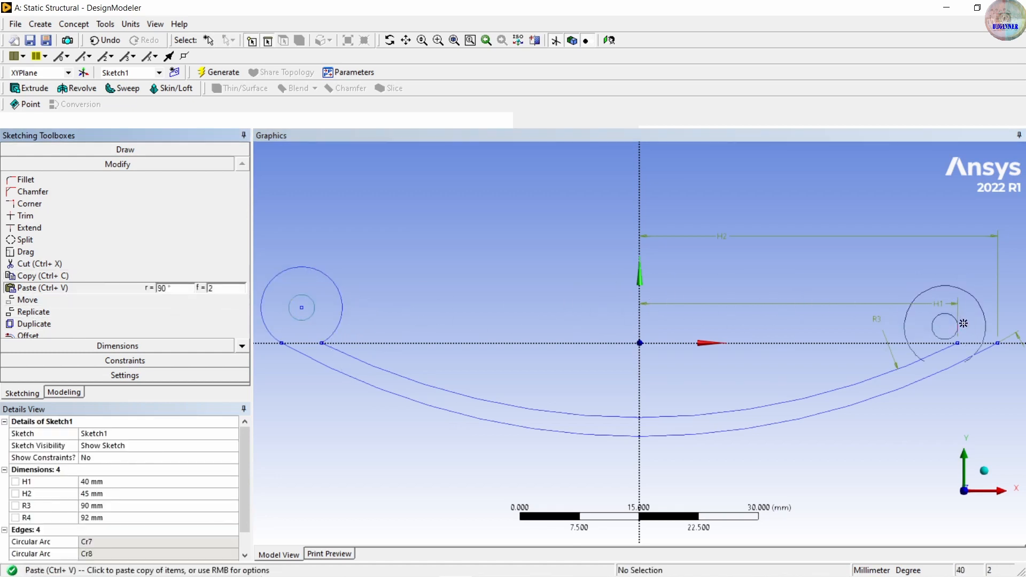
{"action": "left_click", "coordinate": [977, 297]}
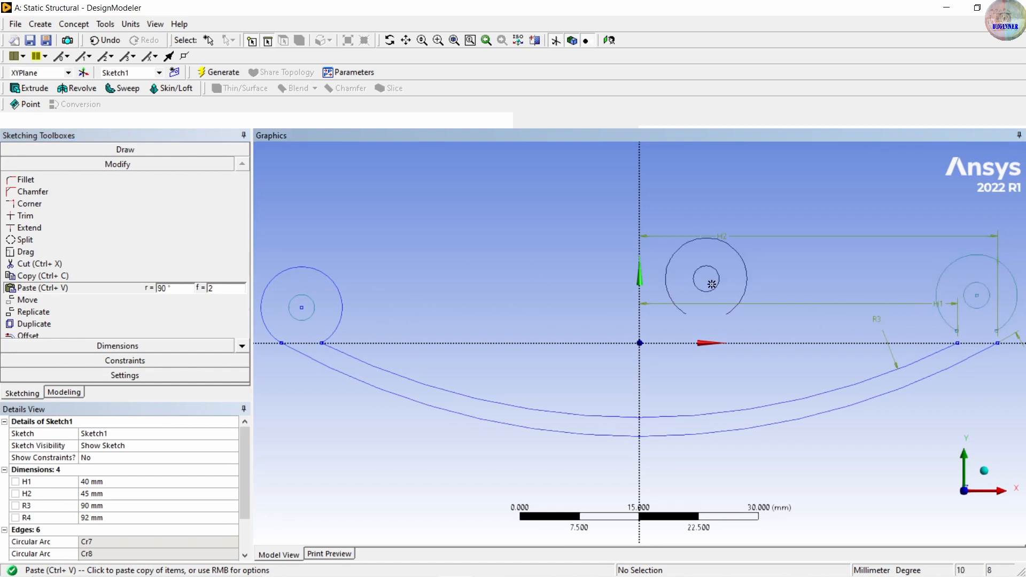
{"action": "key", "text": "Escape"}
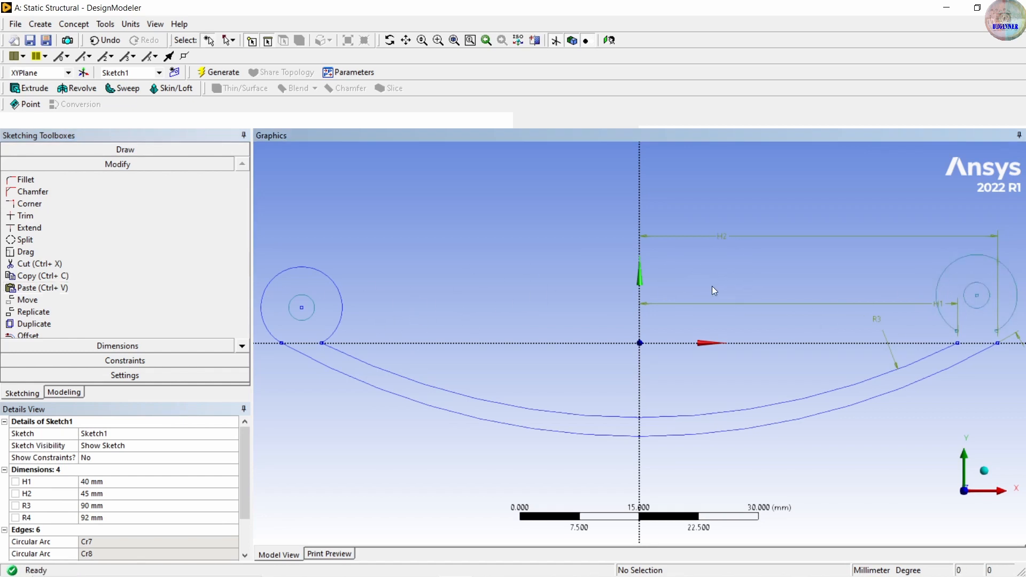
Apply coincident constraints to attach the pasted eye arc's open ends to the right endpoints of the leaf arcs
{"action": "left_click", "coordinate": [182, 361]}
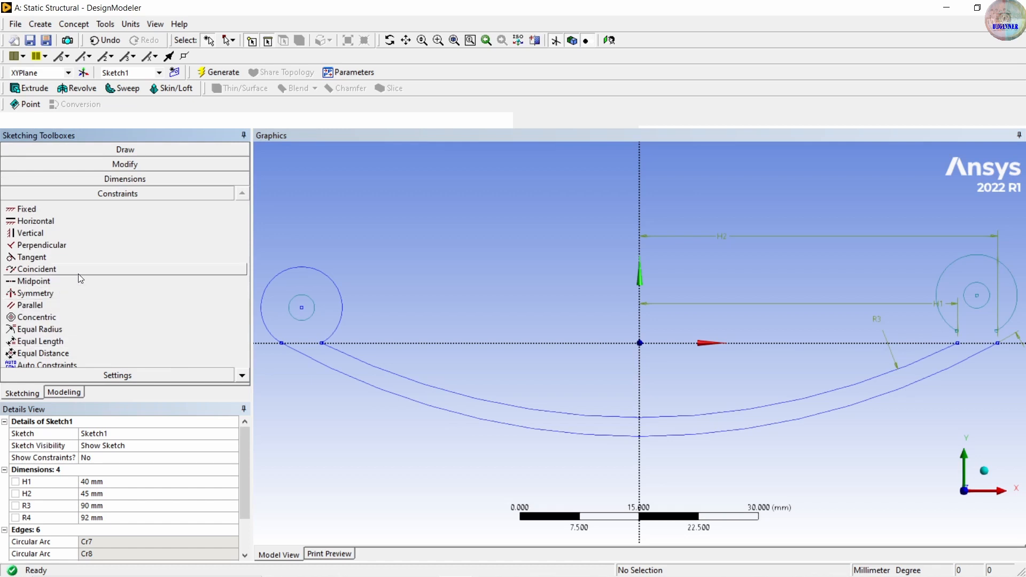
{"action": "left_click", "coordinate": [78, 273]}
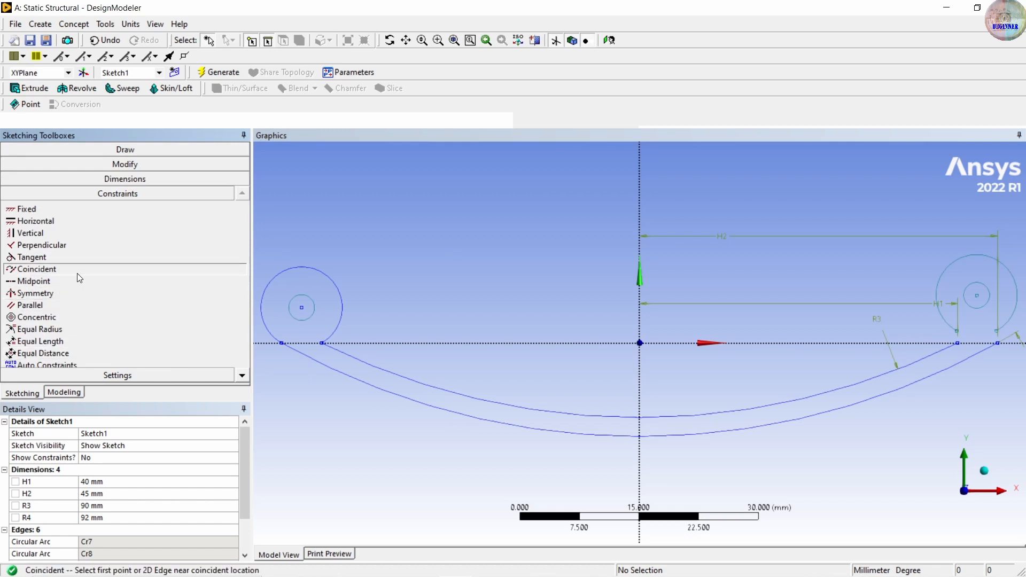
{"action": "left_click", "coordinate": [957, 342]}
{"action": "left_click", "coordinate": [958, 345]}
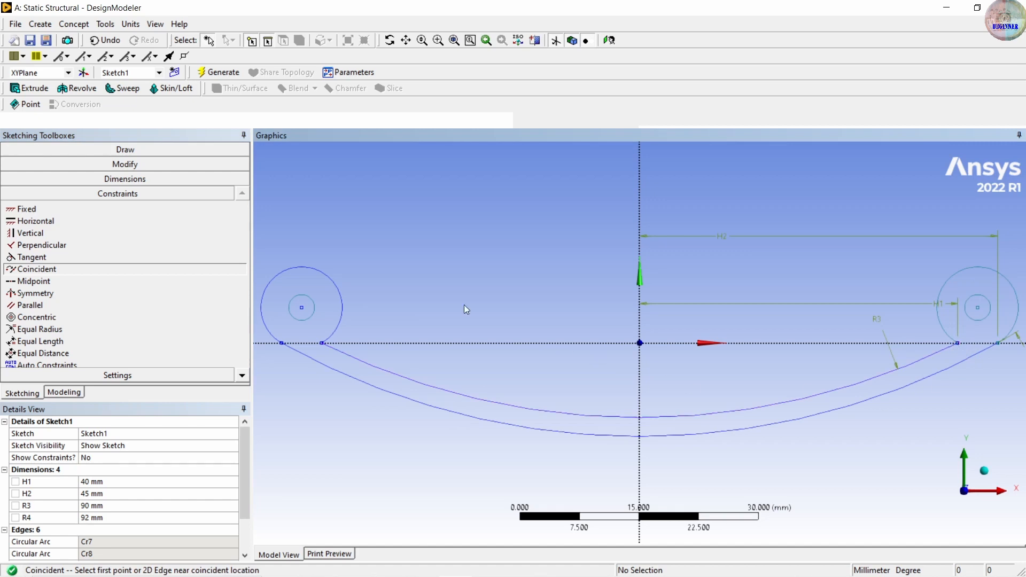
{"action": "scroll", "coordinate": [576, 406], "scroll_direction": "down", "scroll_amount": 1}
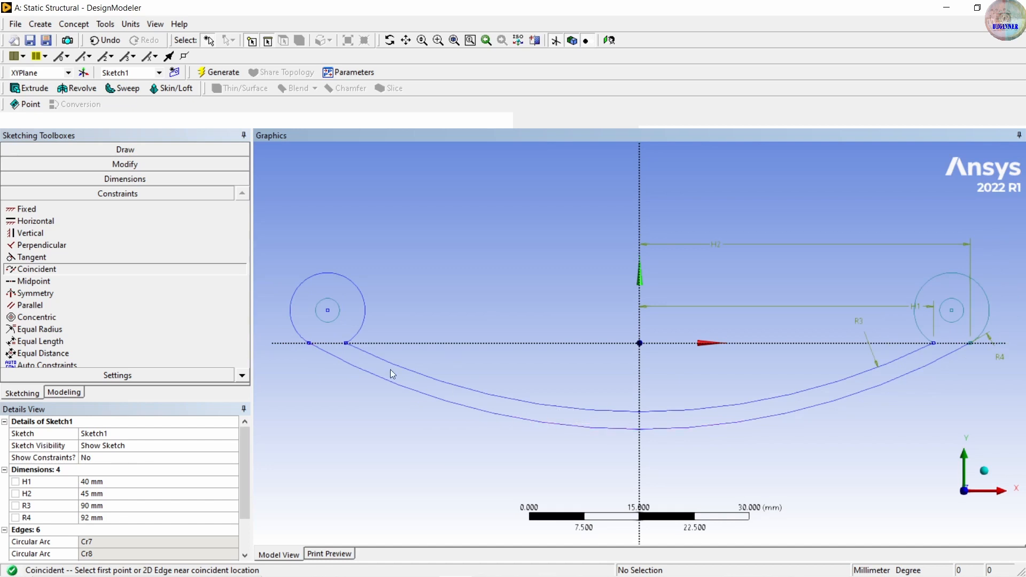
Extrude Sketch1 to a depth of 10 mm as added material and generate the first leaf body
{"action": "left_click", "coordinate": [46, 89]}
{"action": "left_click", "coordinate": [128, 445]}
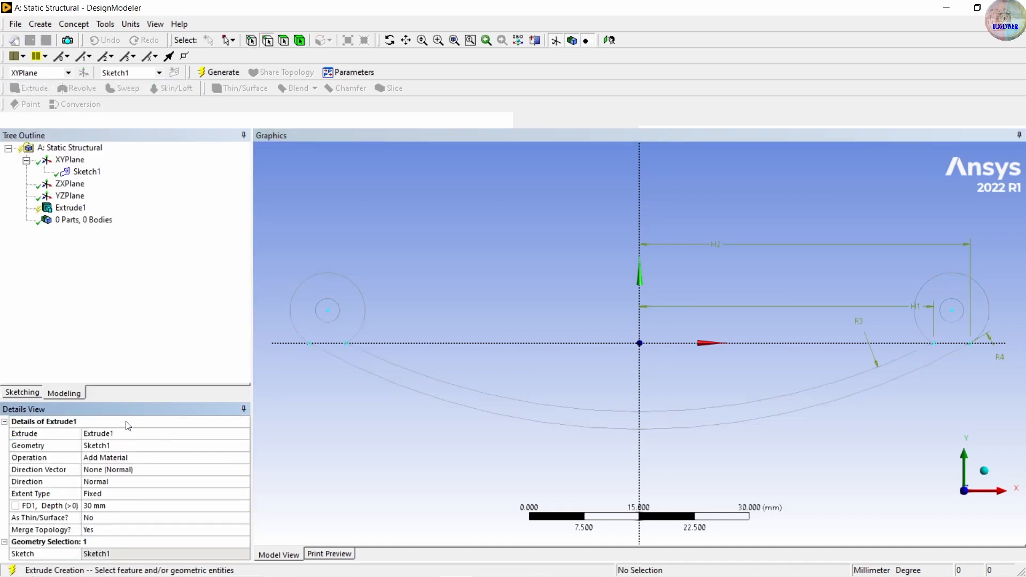
{"action": "left_click", "coordinate": [106, 506]}
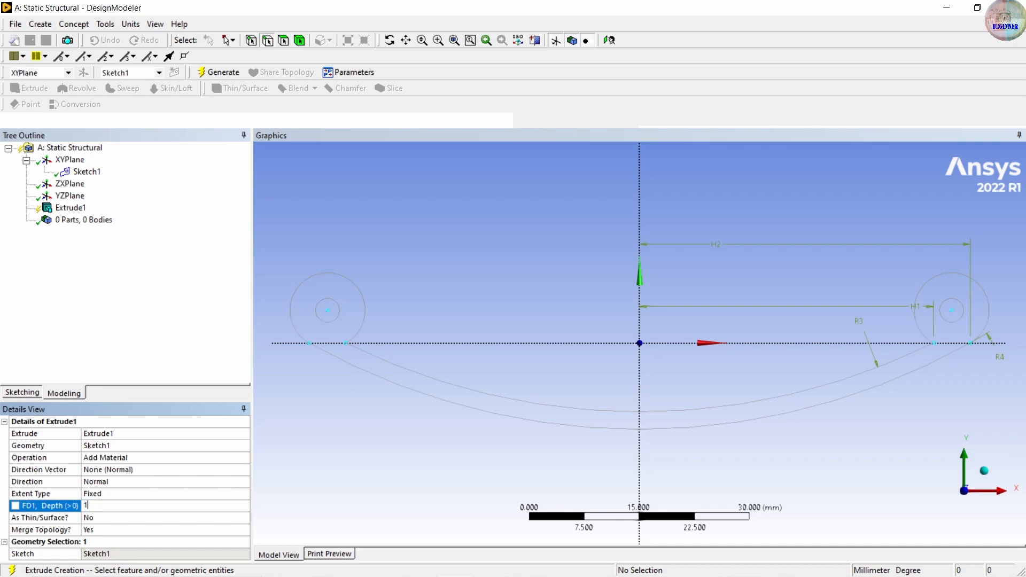
{"action": "type", "text": "10"}
{"action": "left_click", "coordinate": [163, 337]}
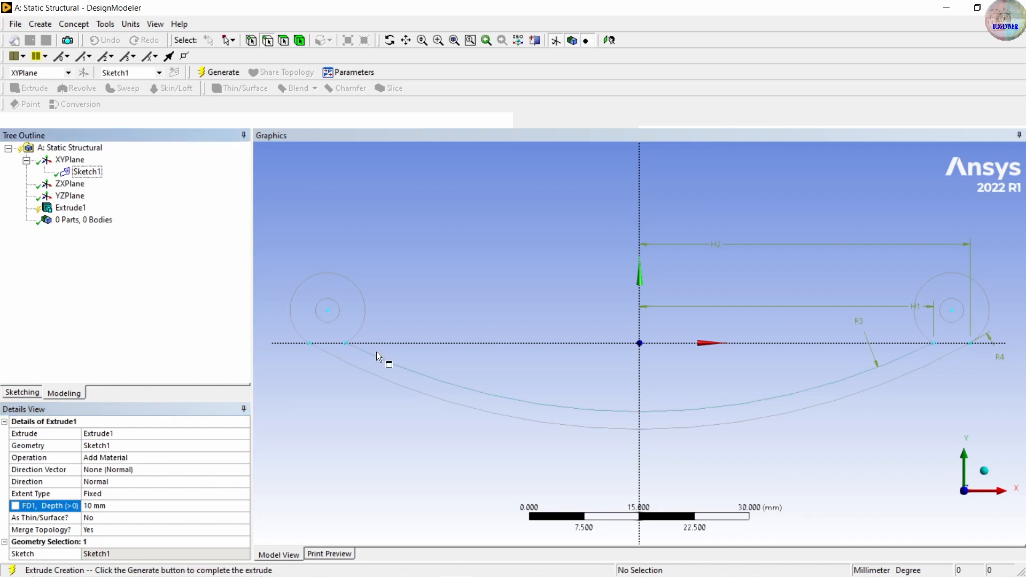
{"action": "middle_click_drag", "start_coordinate": [384, 360], "coordinate": [425, 440]}
{"action": "scroll", "coordinate": [427, 437], "scroll_direction": "down", "scroll_amount": 2}
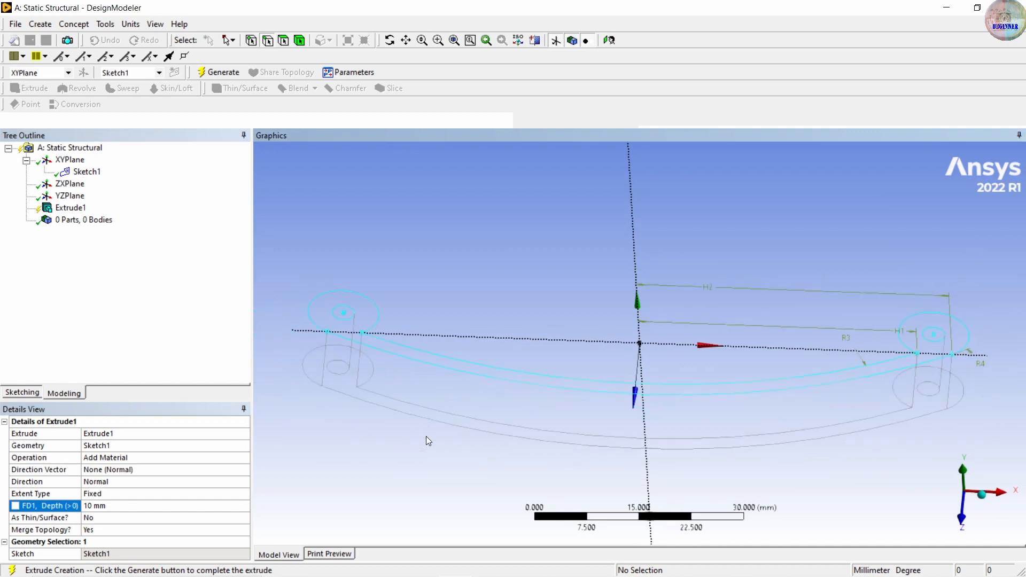
{"action": "left_click", "coordinate": [217, 72]}
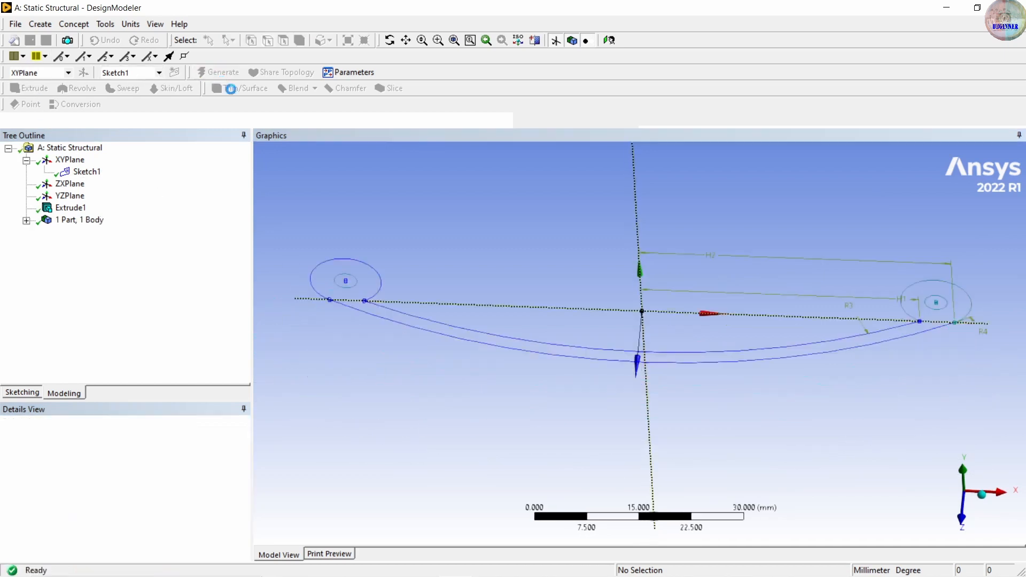
{"action": "middle_click_drag", "start_coordinate": [456, 423], "coordinate": [516, 421]}
{"action": "scroll", "coordinate": [517, 417], "scroll_direction": "down", "scroll_amount": 3}
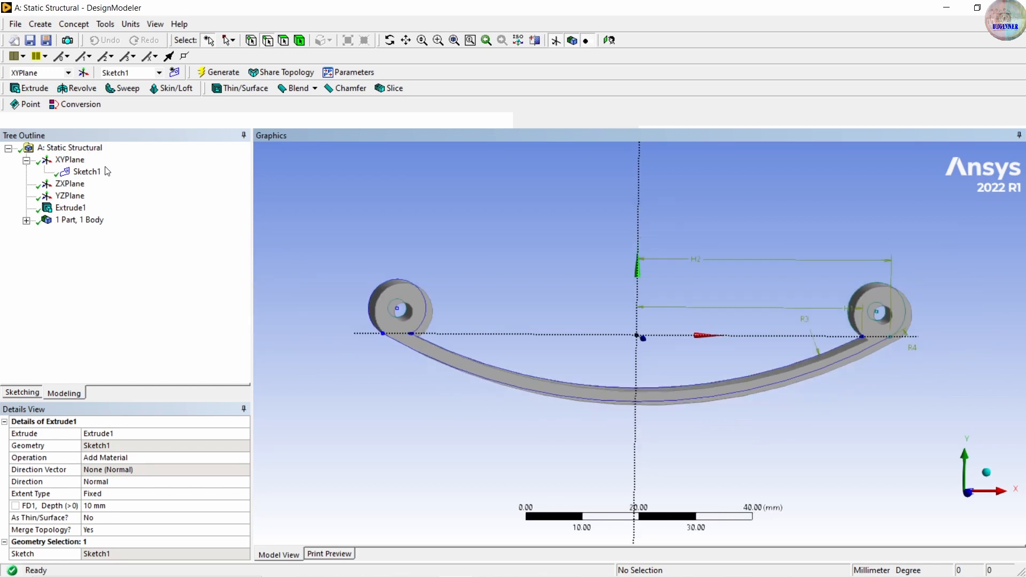
Create a new sketch on the XYPlane and view it face-on
{"action": "left_click", "coordinate": [174, 72]}
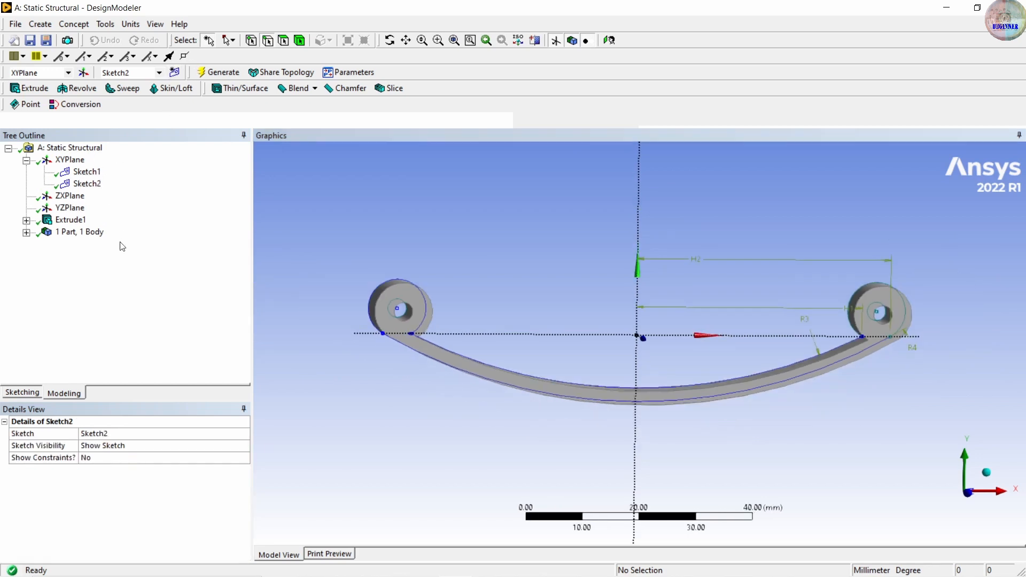
{"action": "left_click", "coordinate": [86, 184]}
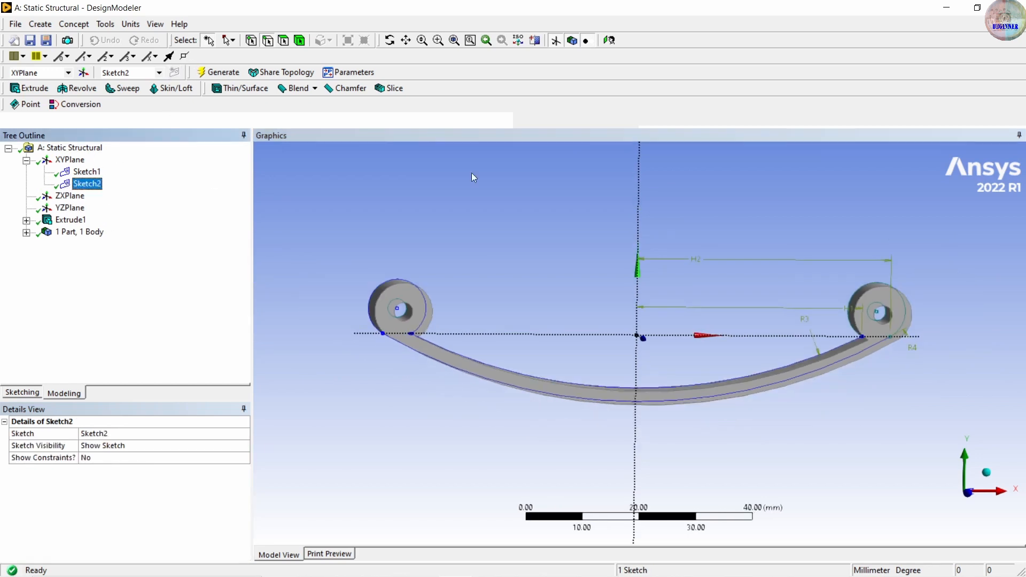
{"action": "left_click", "coordinate": [610, 41]}
{"action": "scroll", "coordinate": [641, 395], "scroll_direction": "up", "scroll_amount": 5}
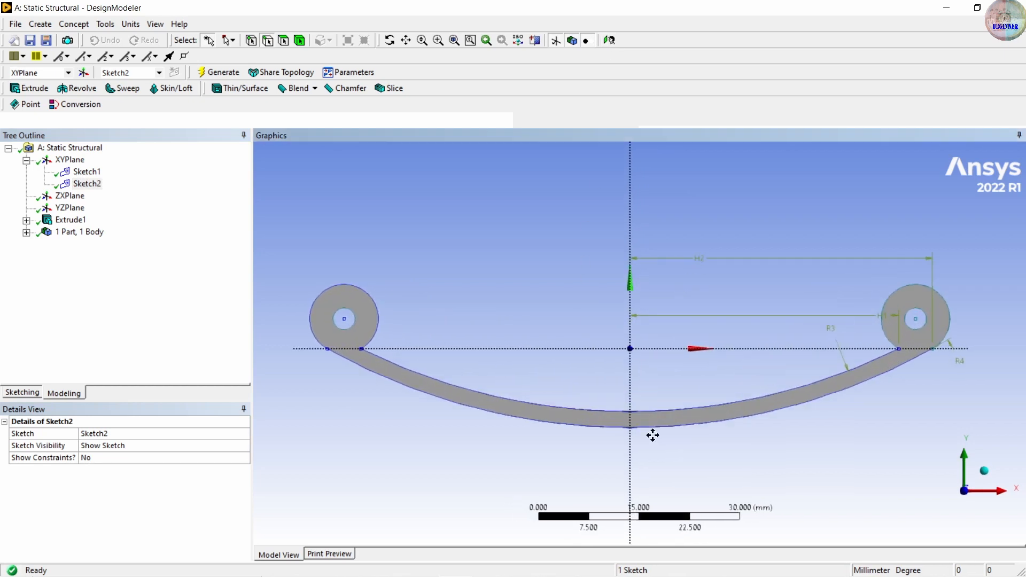
{"action": "middle_click_drag", "start_coordinate": [653, 435], "coordinate": [653, 354], "text": "ctrl"}
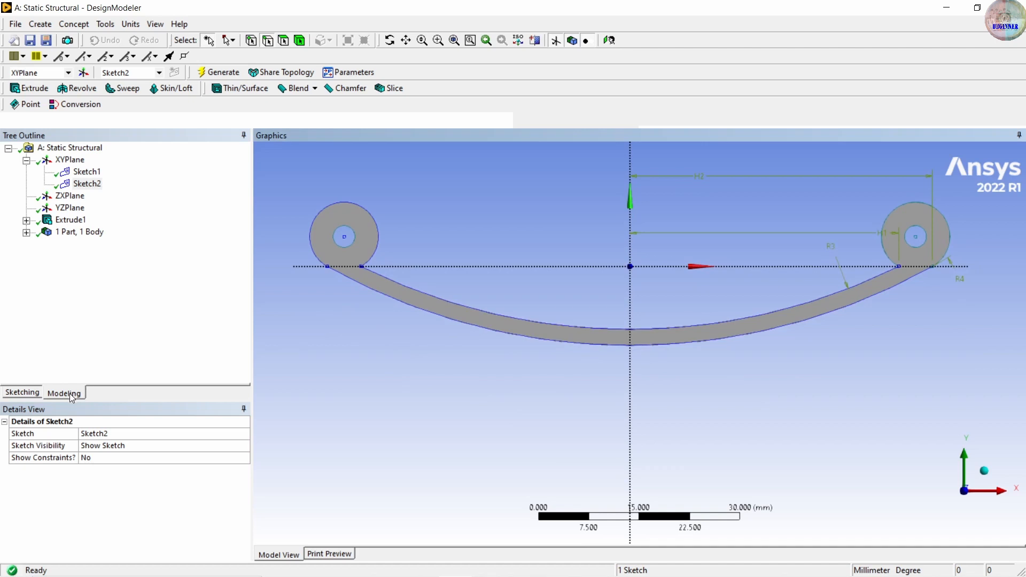
Draw a three-point arc along the lower edge of the first leaf, with its right end about 36 mm from the vertical axis
{"action": "left_click", "coordinate": [21, 393]}
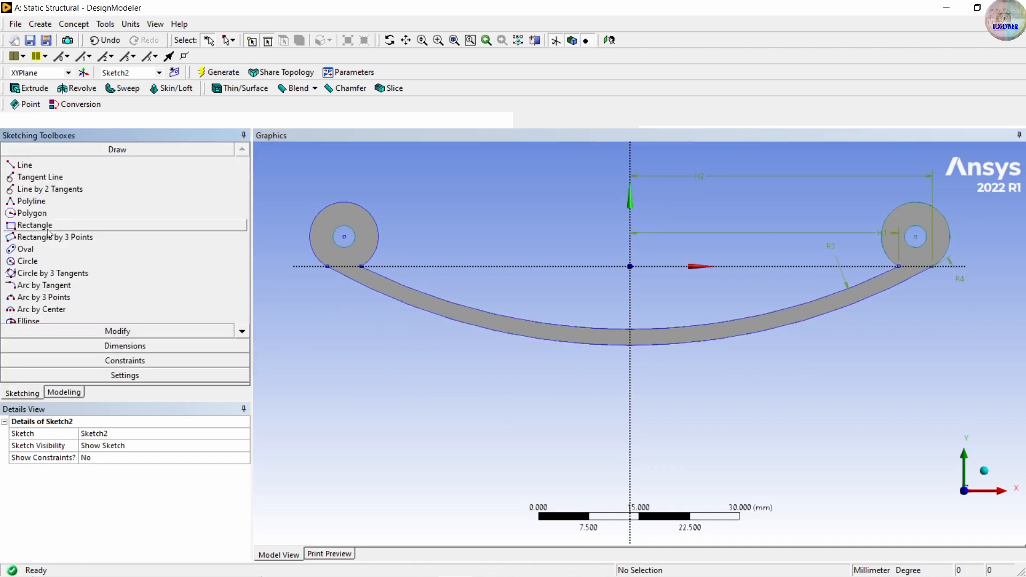
{"action": "left_click", "coordinate": [52, 299]}
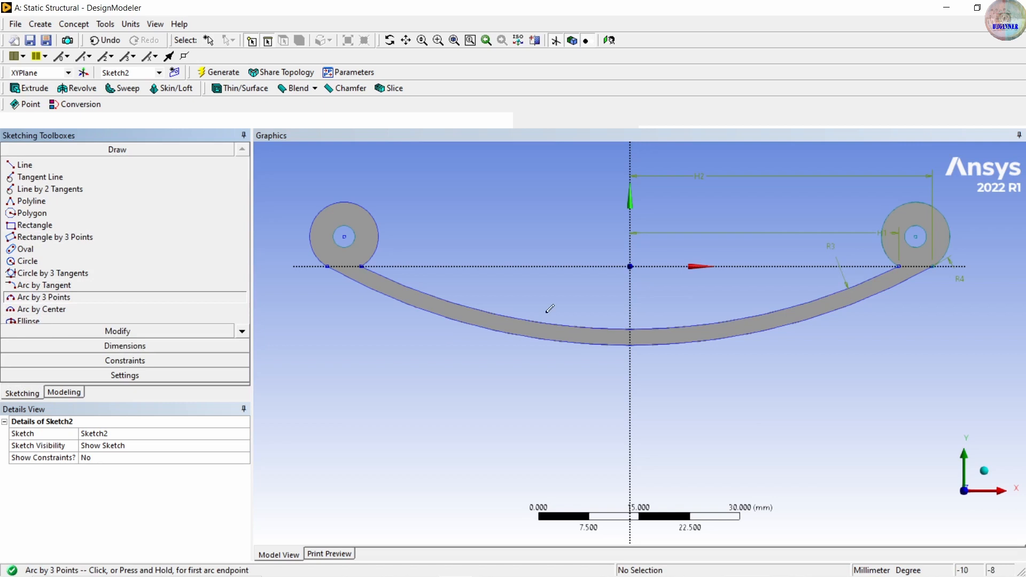
{"action": "left_click", "coordinate": [416, 306]}
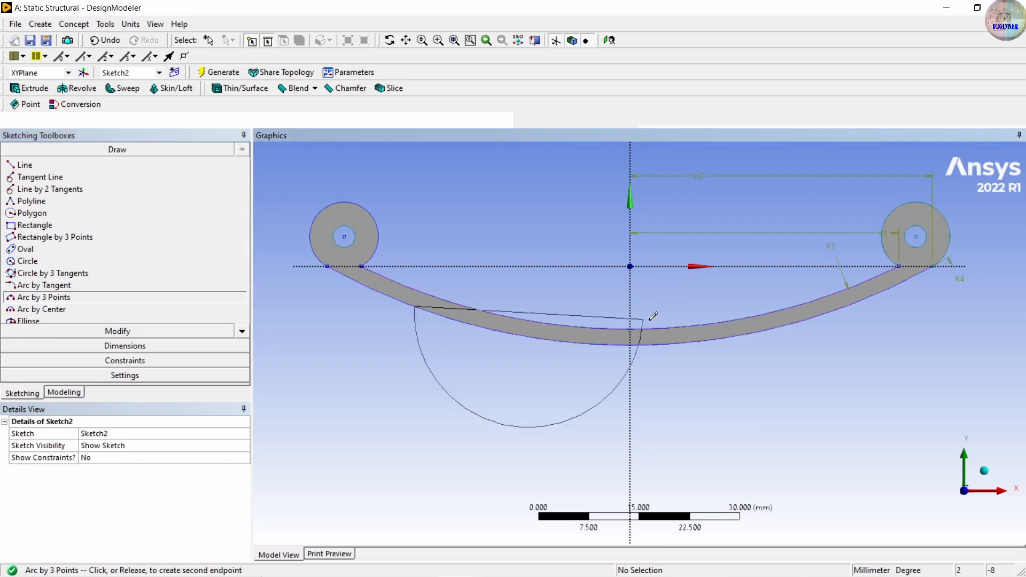
{"action": "left_click", "coordinate": [877, 292]}
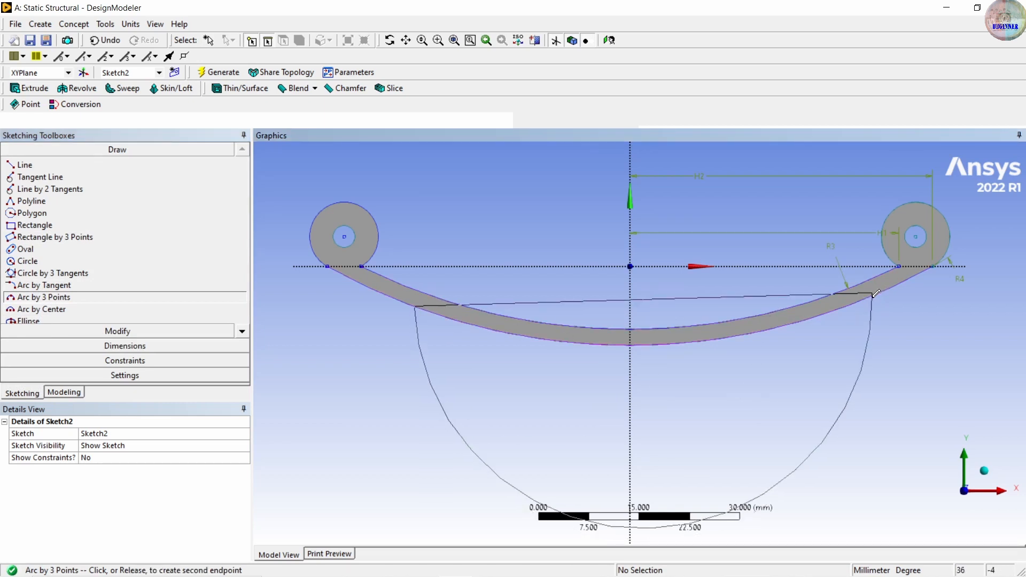
{"action": "left_click", "coordinate": [683, 341]}
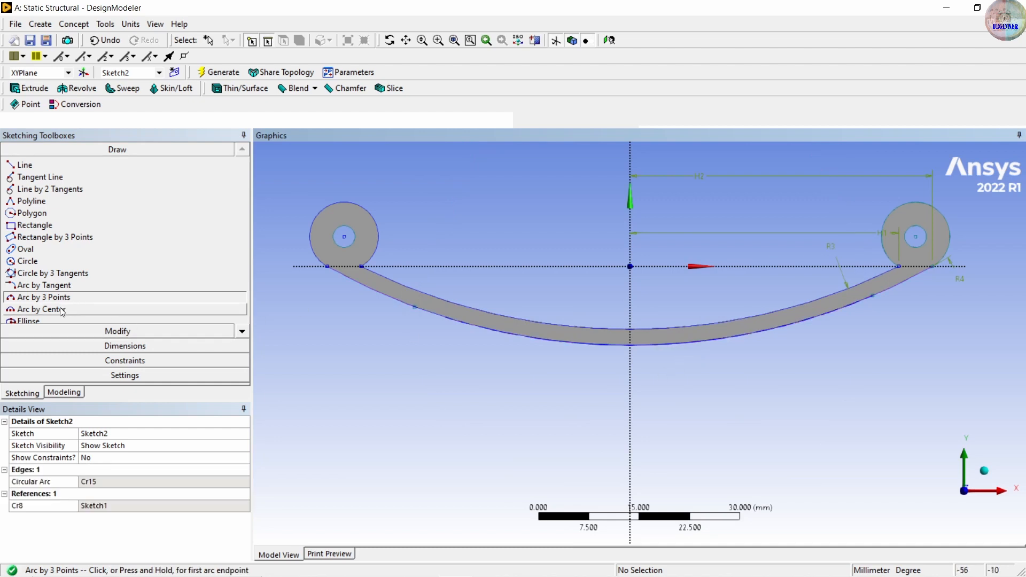
Draw a center arc about 42 mm in radius below the leaf, with its center on the vertical axis
{"action": "left_click", "coordinate": [43, 309]}
{"action": "left_click", "coordinate": [630, 172]}
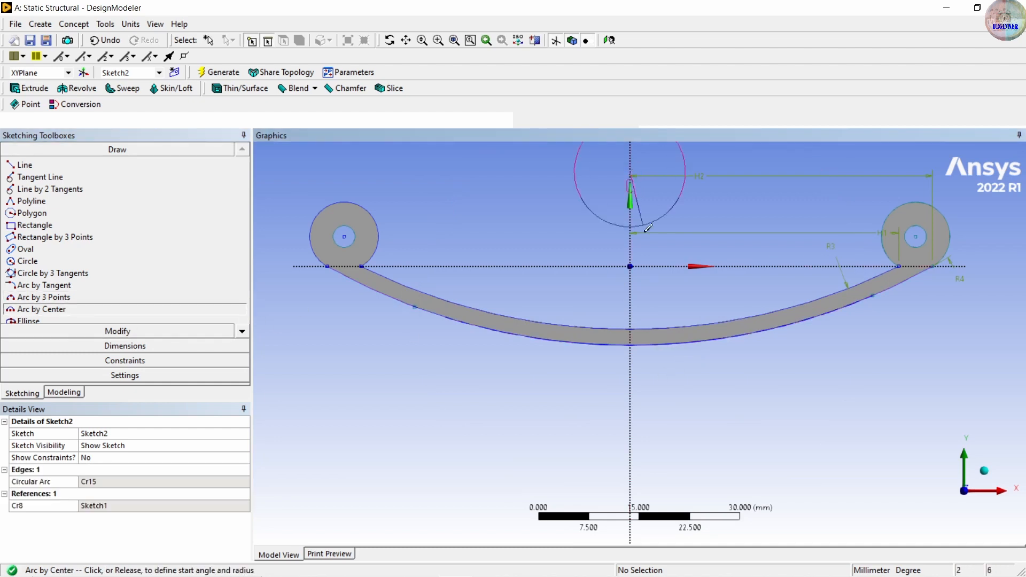
{"action": "left_click", "coordinate": [880, 321]}
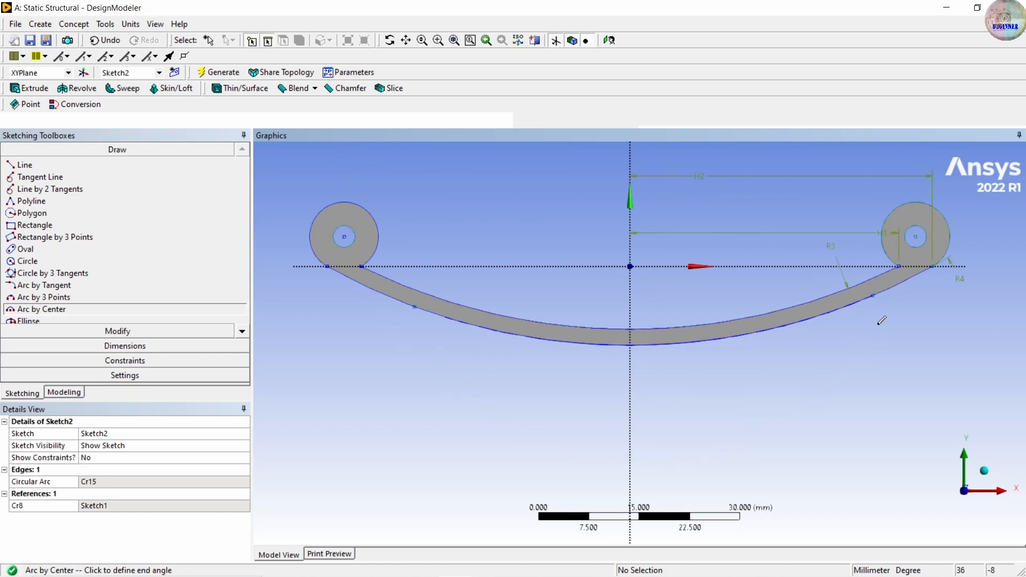
{"action": "left_click", "coordinate": [409, 326]}
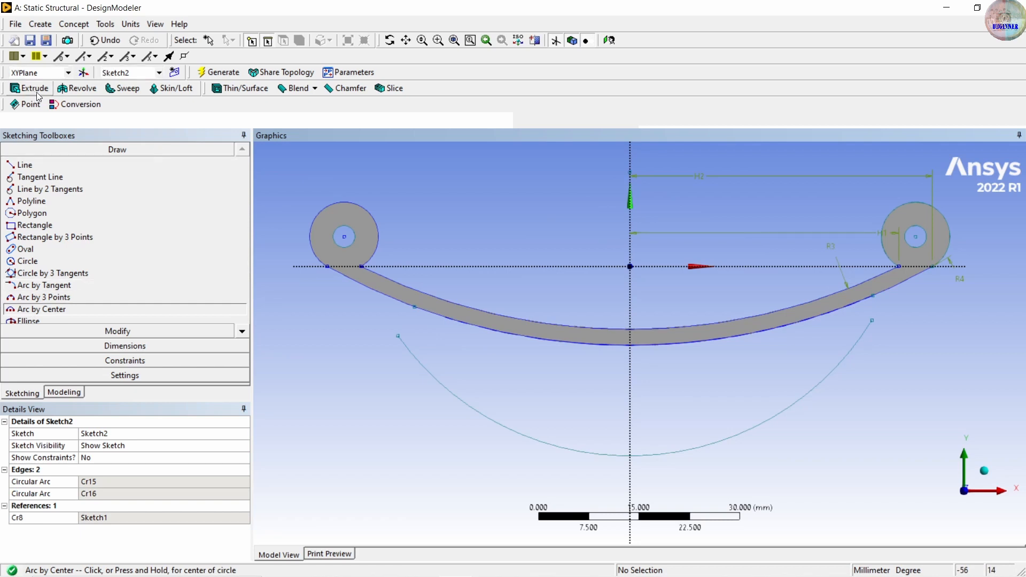
Dimension the horizontal distance from the vertical axis to the upper arc's right endpoint
{"action": "left_click", "coordinate": [175, 361]}
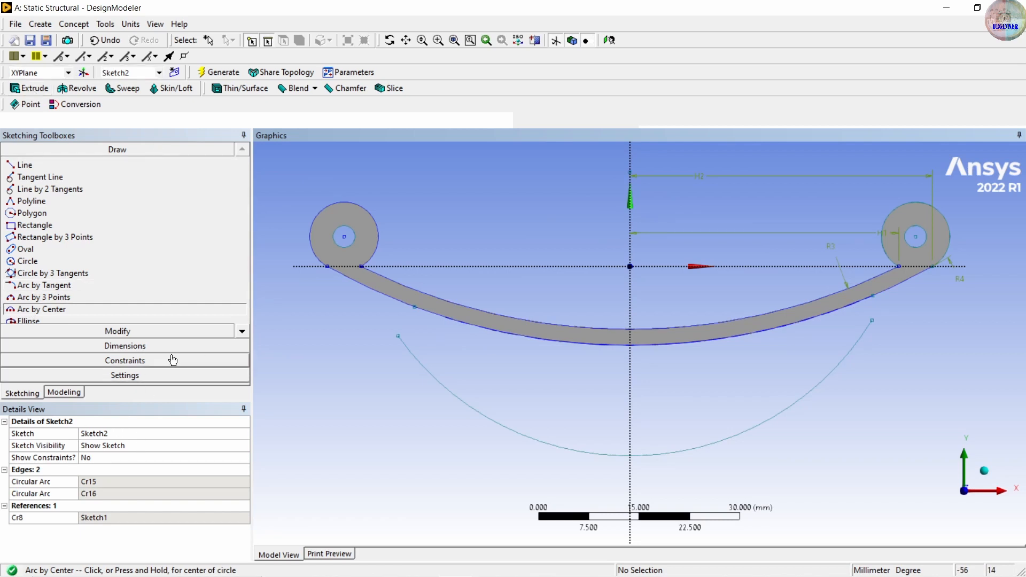
{"action": "left_click", "coordinate": [53, 205]}
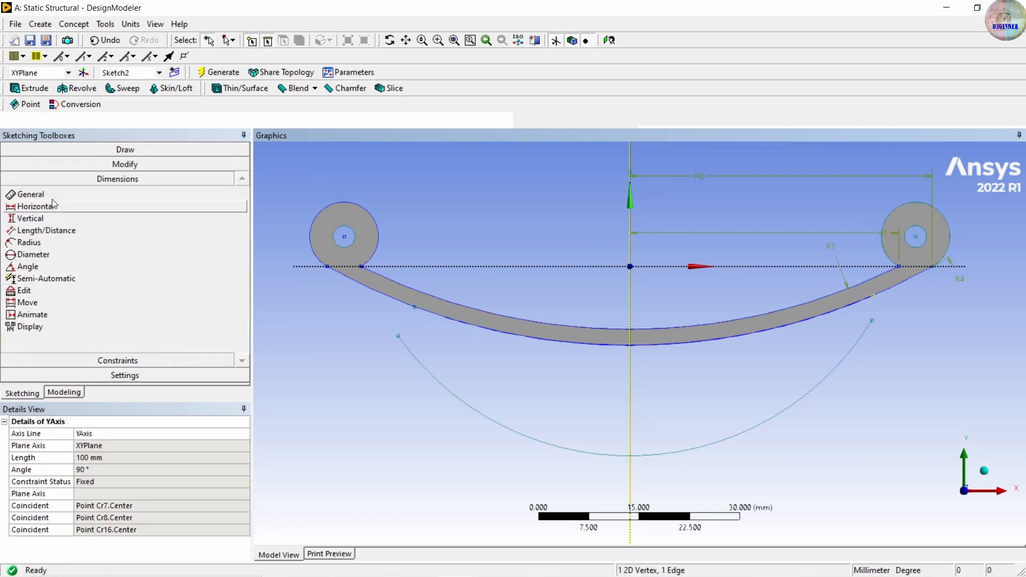
{"action": "left_click", "coordinate": [629, 268]}
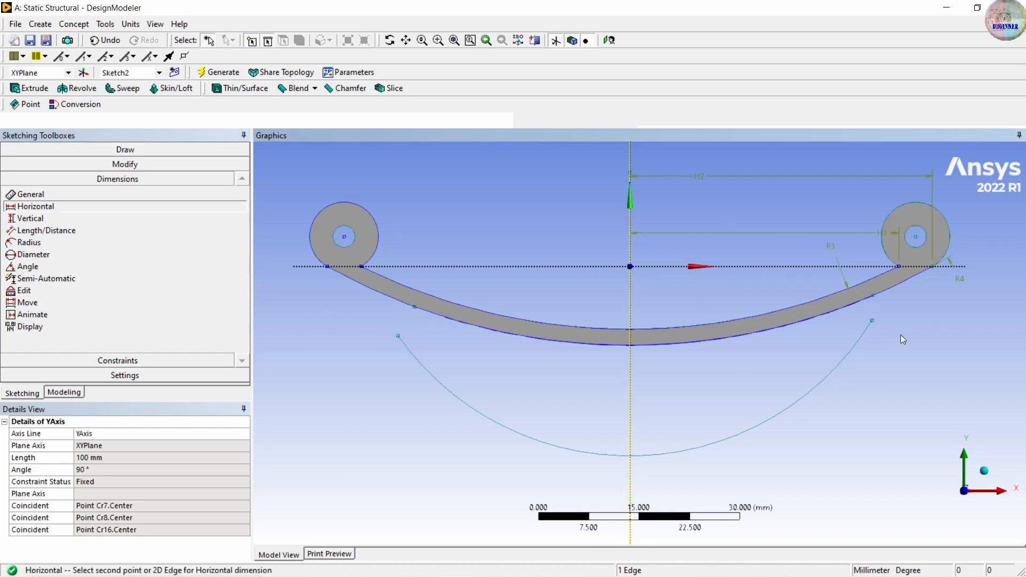
{"action": "left_click", "coordinate": [873, 296]}
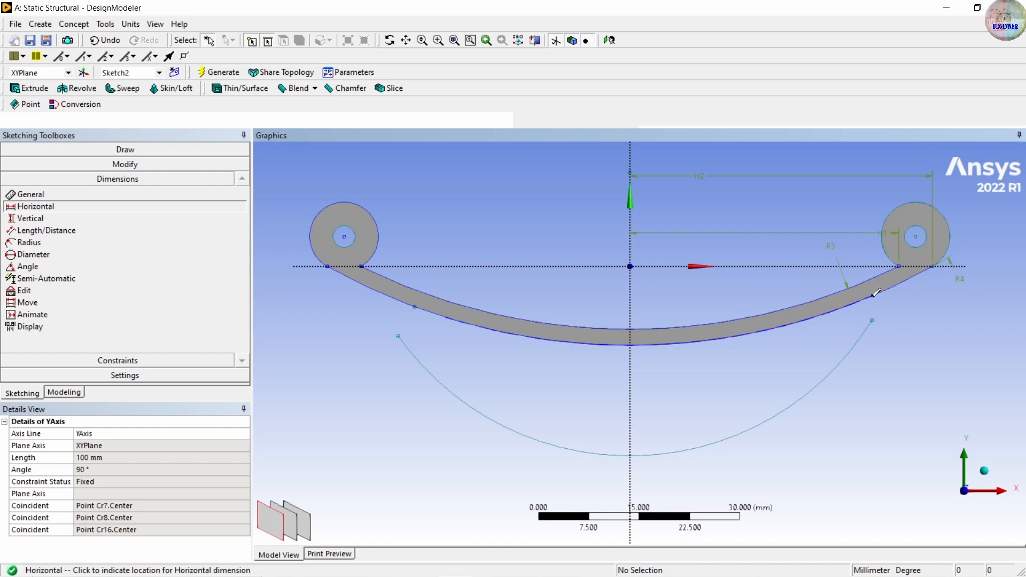
{"action": "left_click", "coordinate": [833, 365]}
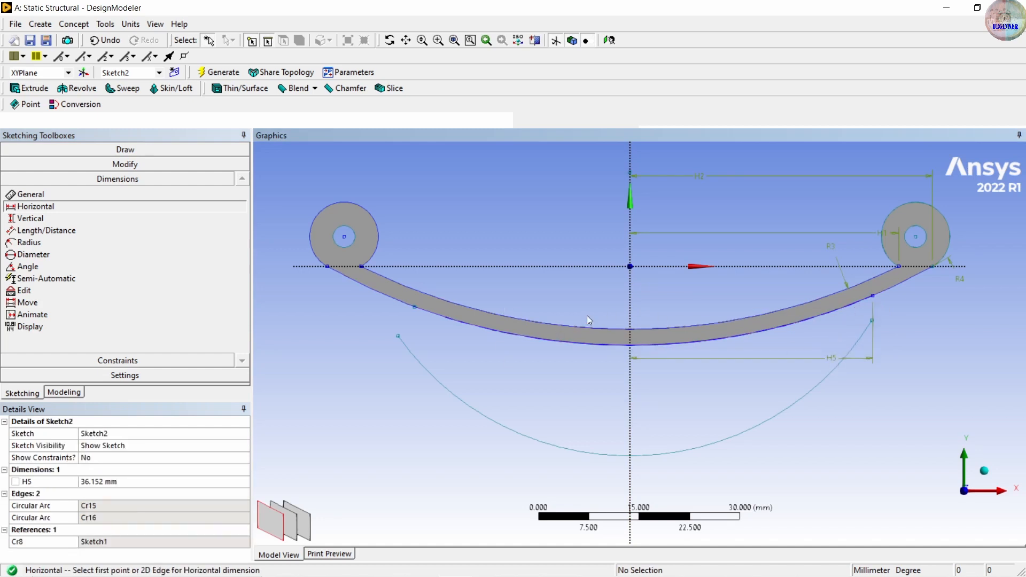
Try to dimension the horizontal distance from the vertical axis to the upper arc's left endpoint, and undo it
{"action": "left_click", "coordinate": [631, 298]}
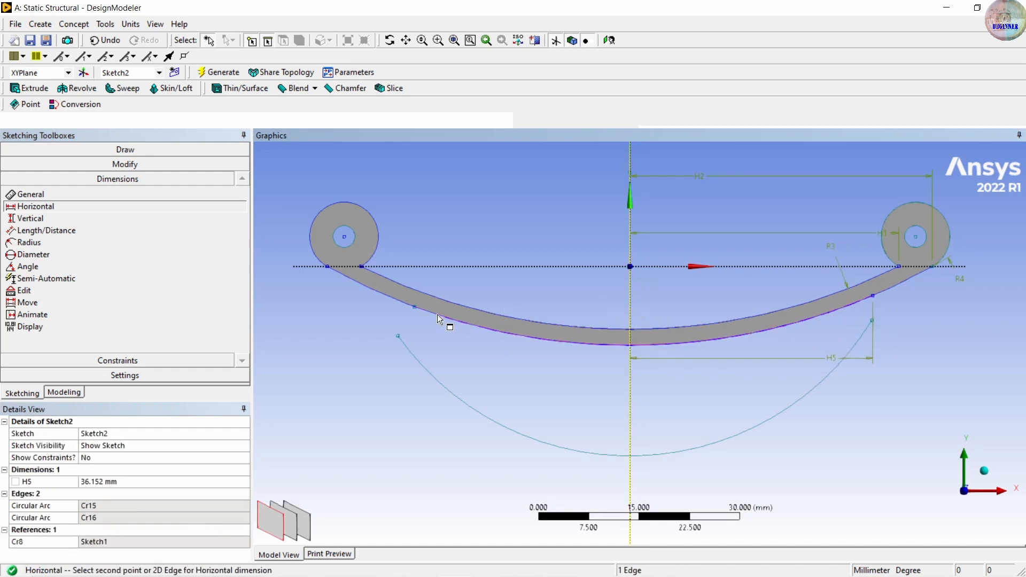
{"action": "left_click", "coordinate": [415, 308]}
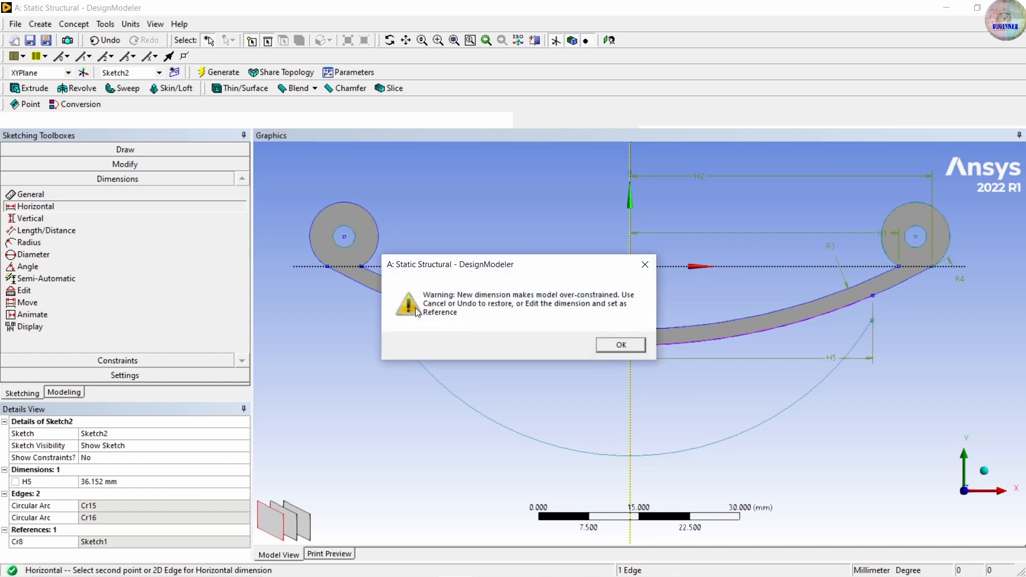
{"action": "left_click", "coordinate": [656, 264]}
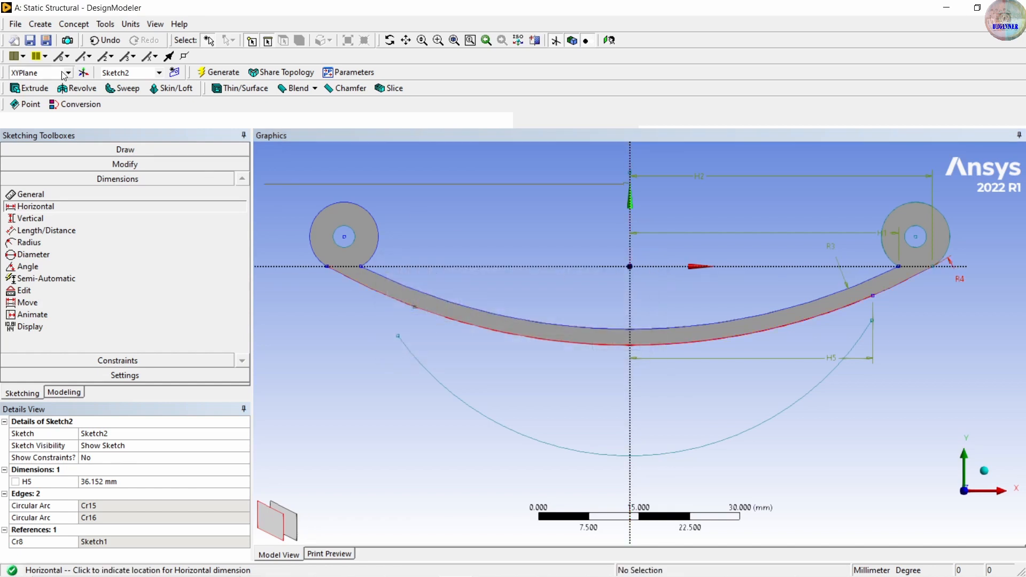
{"action": "left_click", "coordinate": [103, 40]}
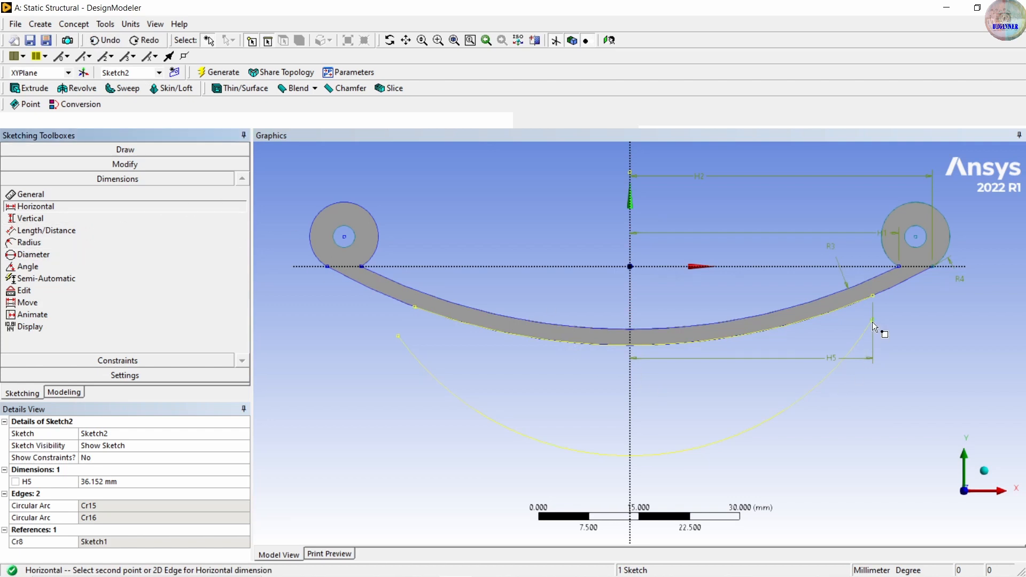
Dimension the lower arc's right endpoint horizontally from the vertical axis and add a radius dimension to that arc
{"action": "left_click", "coordinate": [631, 384]}
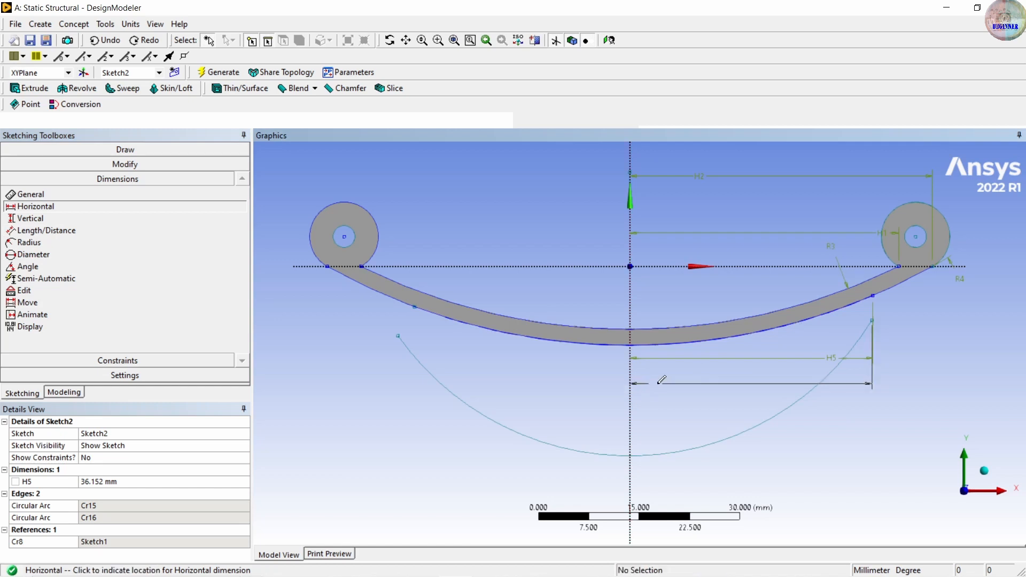
{"action": "left_click", "coordinate": [633, 388]}
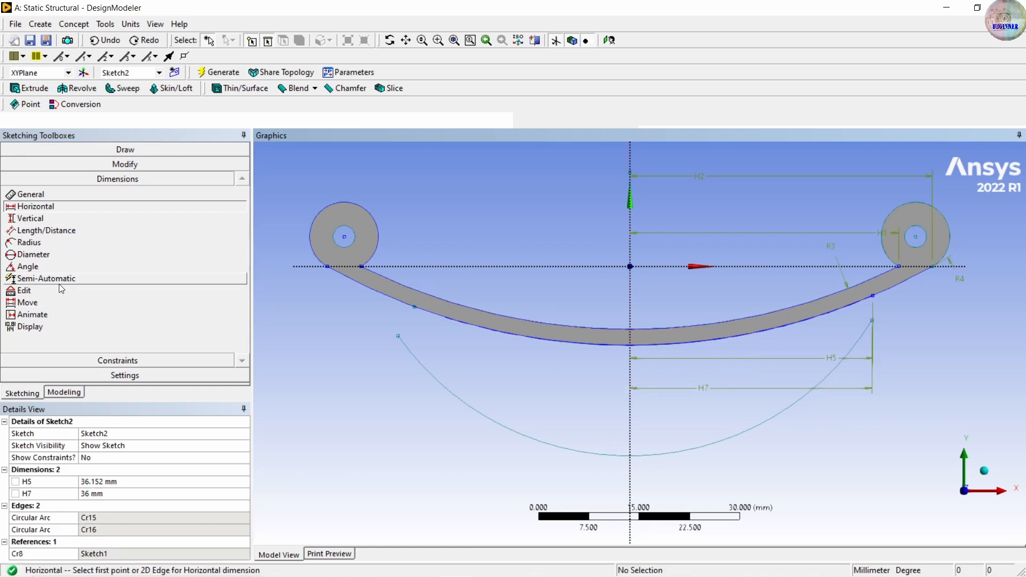
{"action": "left_click", "coordinate": [73, 246]}
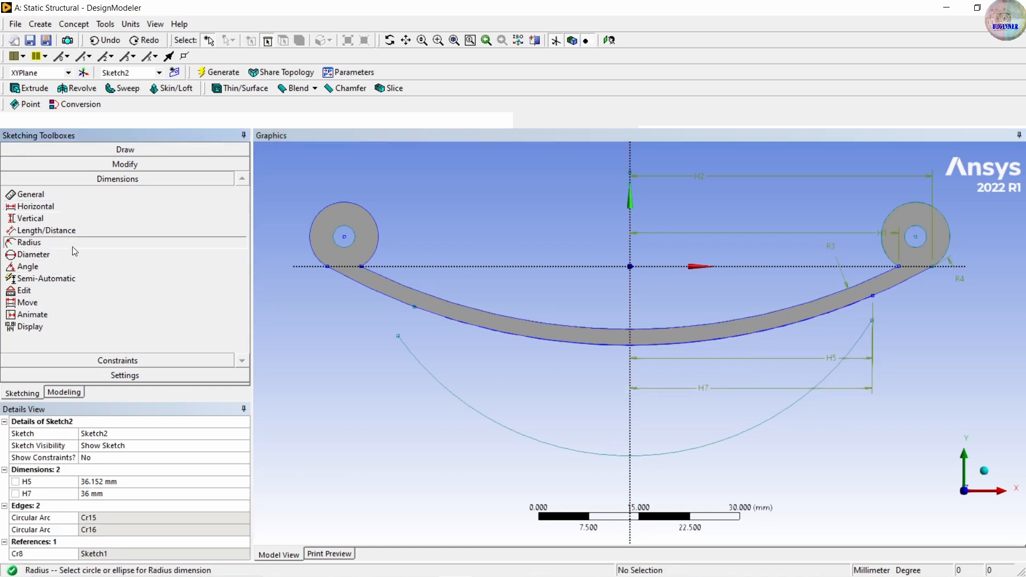
{"action": "left_click", "coordinate": [663, 456]}
{"action": "left_click", "coordinate": [672, 425]}
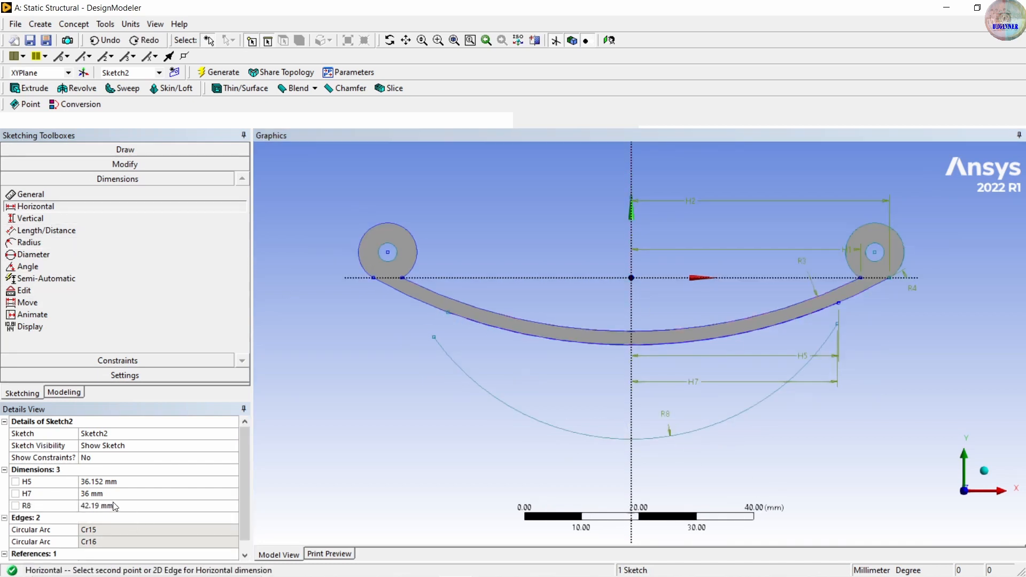
Set the horizontal distances H5 and H7 of both arcs' right endpoints to 35 mm
{"action": "left_click", "coordinate": [116, 484]}
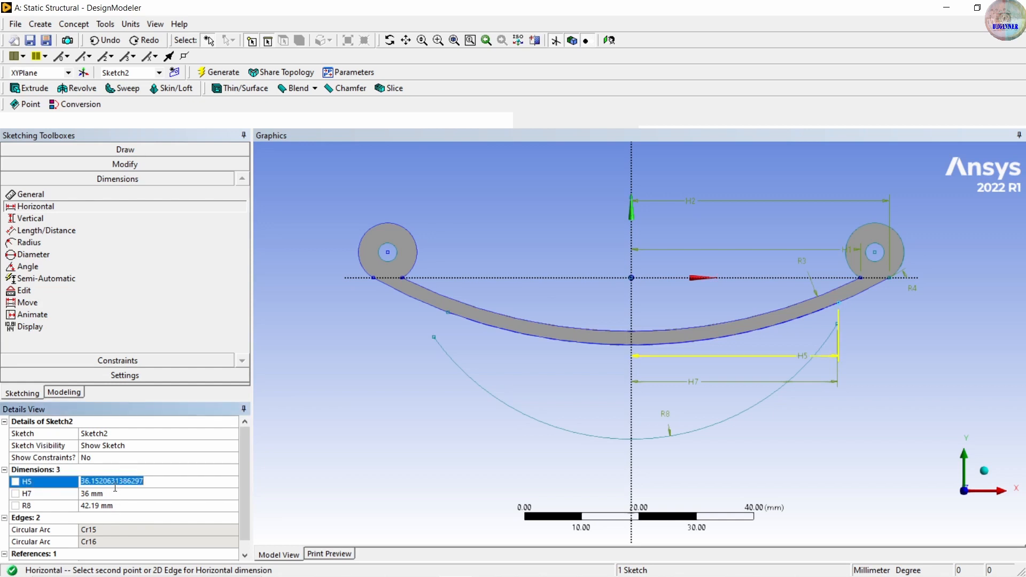
{"action": "type", "text": "3"}
{"action": "key", "text": "Return"}
{"action": "left_click", "coordinate": [113, 493]}
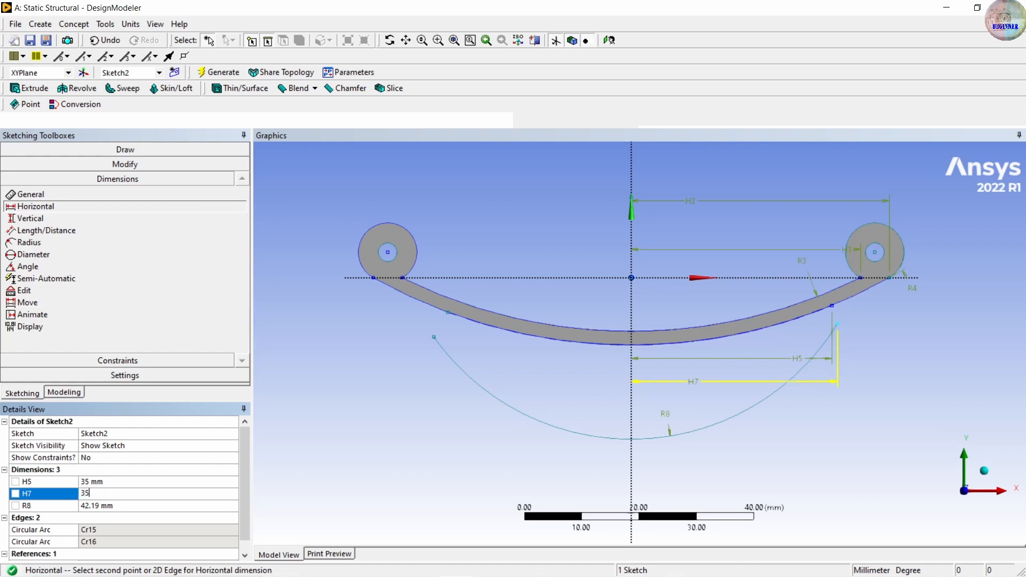
{"action": "type", "text": "35"}
{"action": "key", "text": "Return"}
Try to set the lower arc's radius R8 to 96 mm, and undo the change
{"action": "left_click", "coordinate": [90, 505]}
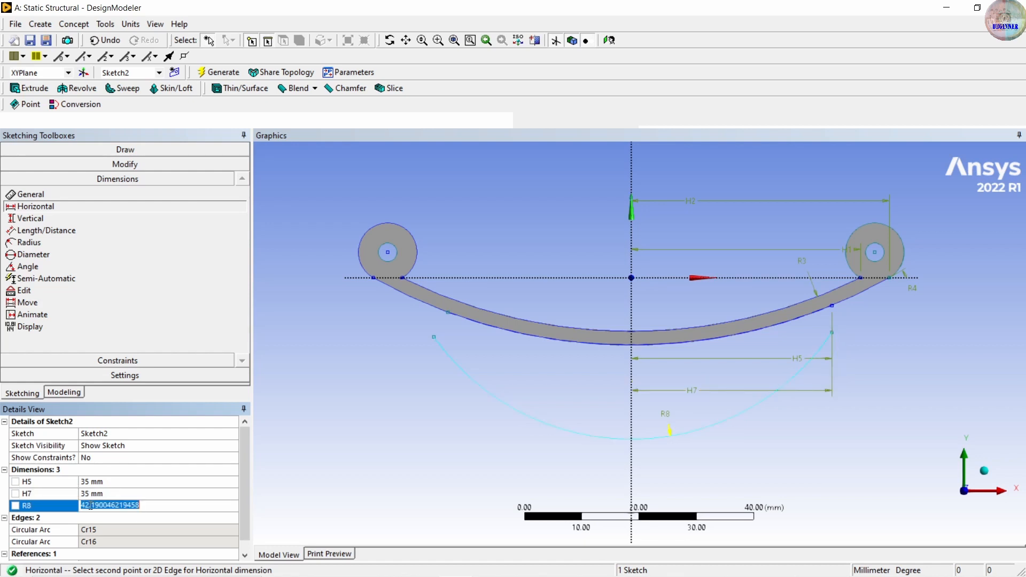
{"action": "type", "text": "96"}
{"action": "key", "text": "Return"}
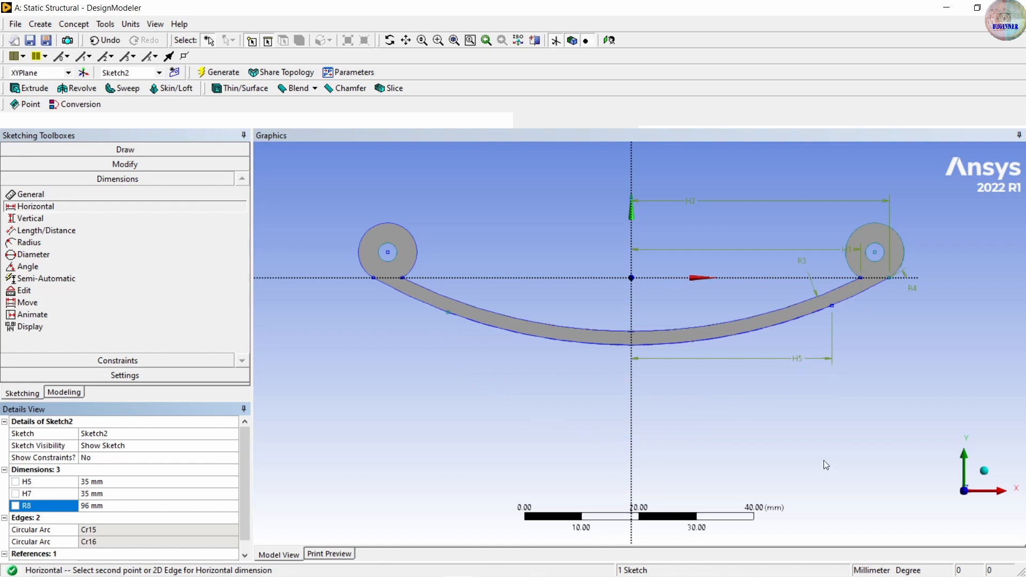
{"action": "scroll", "coordinate": [744, 418], "scroll_direction": "down", "scroll_amount": 3}
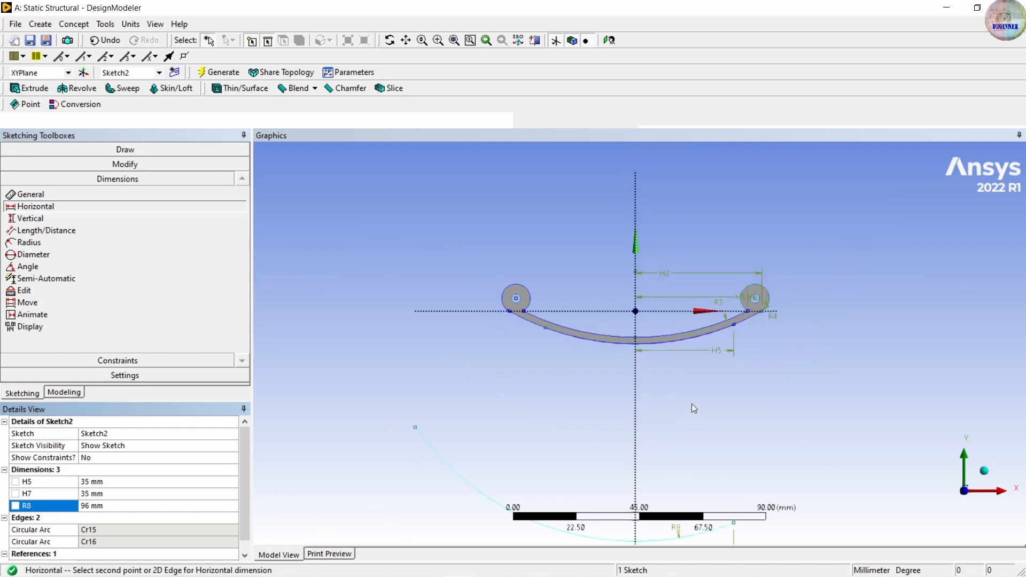
{"action": "key", "text": "ctrl+z"}
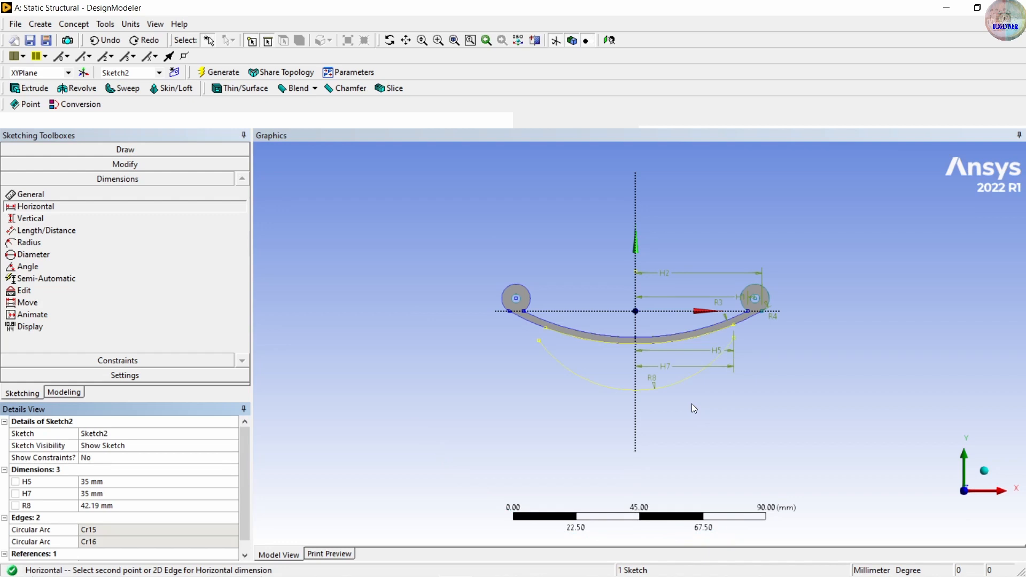
Add a vertical dimension between the lower and upper arcs of the second leaf and set it to 4 mm
{"action": "scroll", "coordinate": [683, 374], "scroll_direction": "up", "scroll_amount": 3}
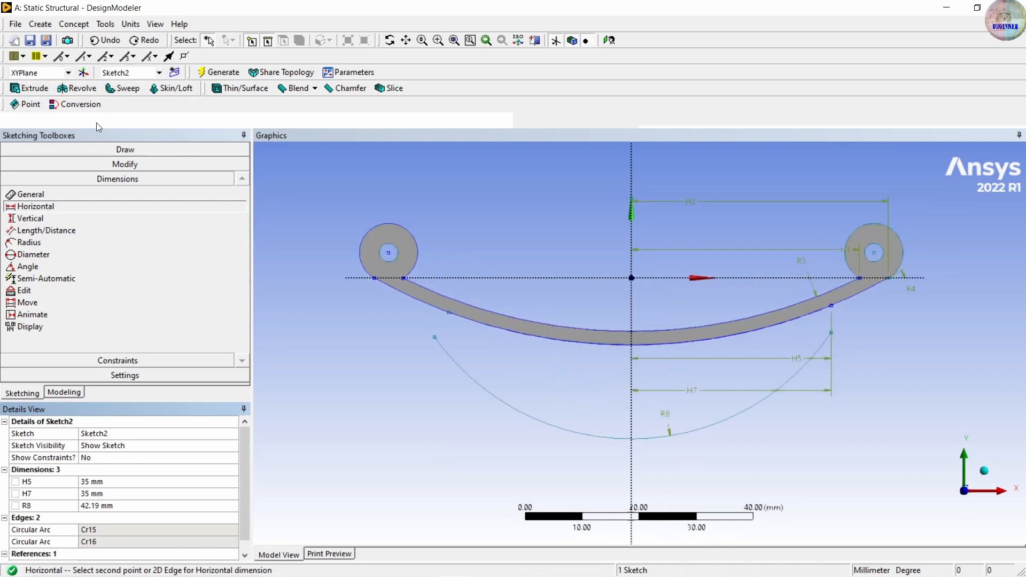
{"action": "left_click", "coordinate": [54, 218]}
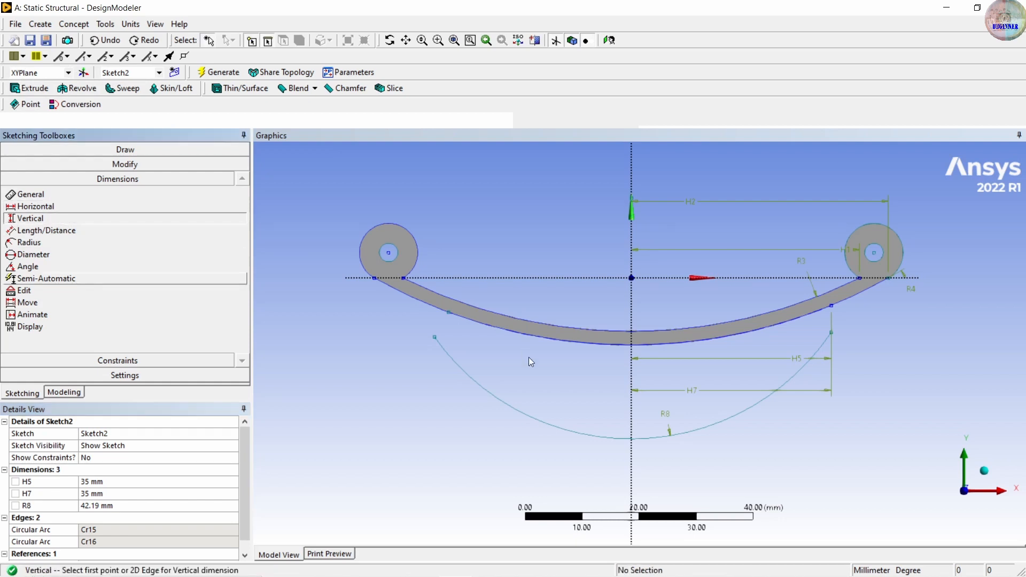
{"action": "left_click", "coordinate": [636, 438]}
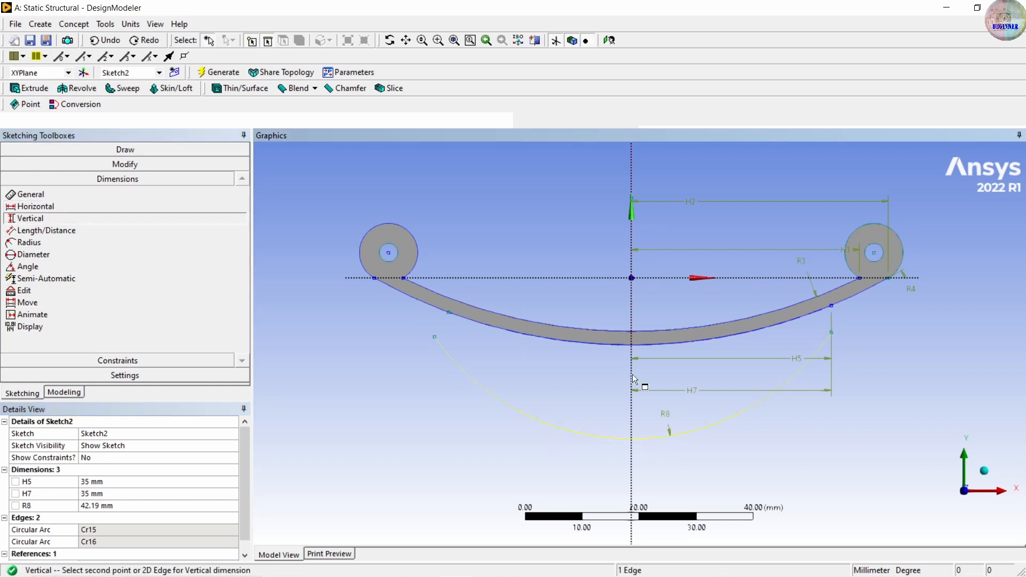
{"action": "left_click", "coordinate": [635, 351]}
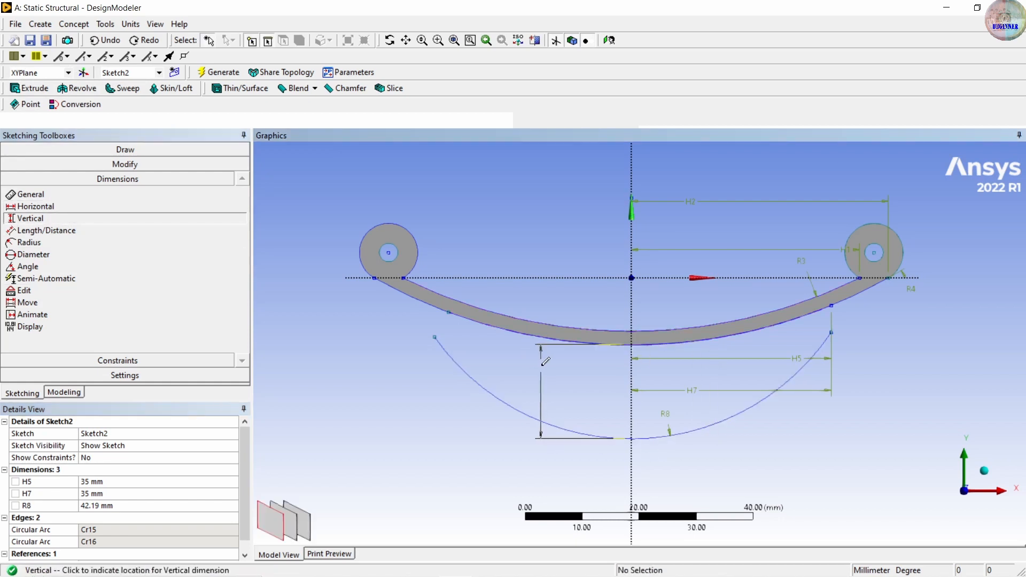
{"action": "left_click", "coordinate": [567, 385]}
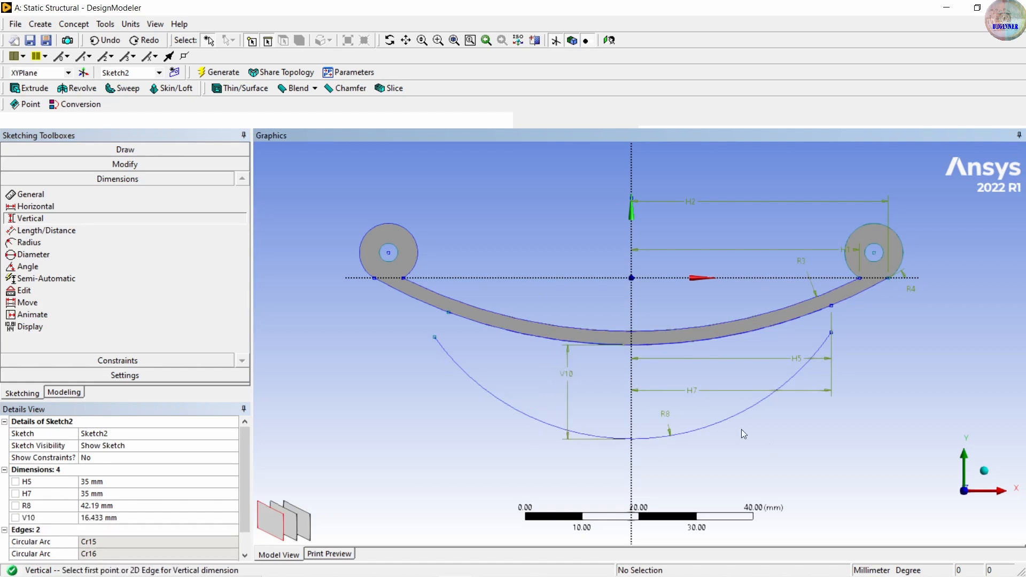
{"action": "left_click", "coordinate": [118, 519]}
{"action": "type", "text": "4"}
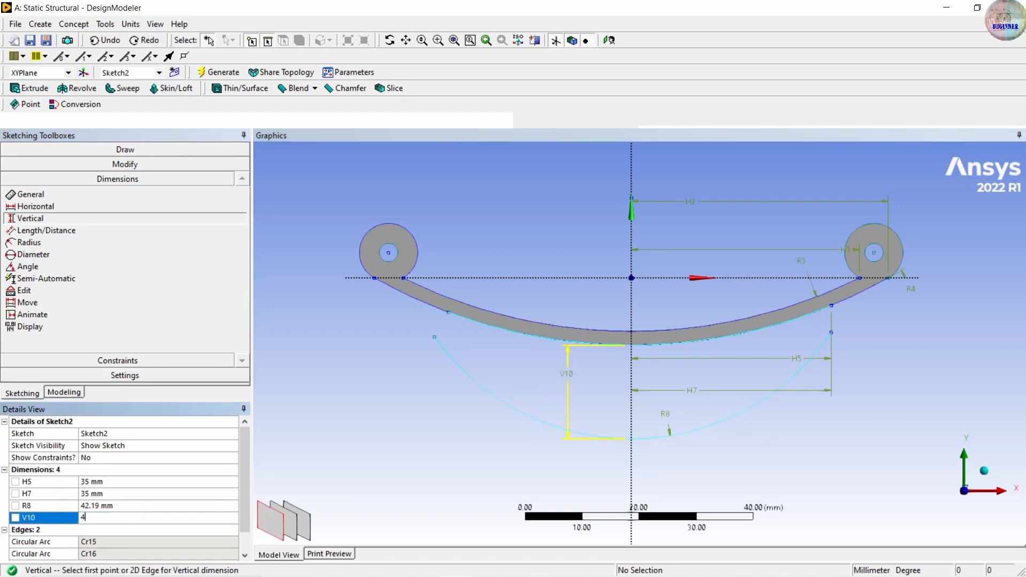
{"action": "key", "text": "Return"}
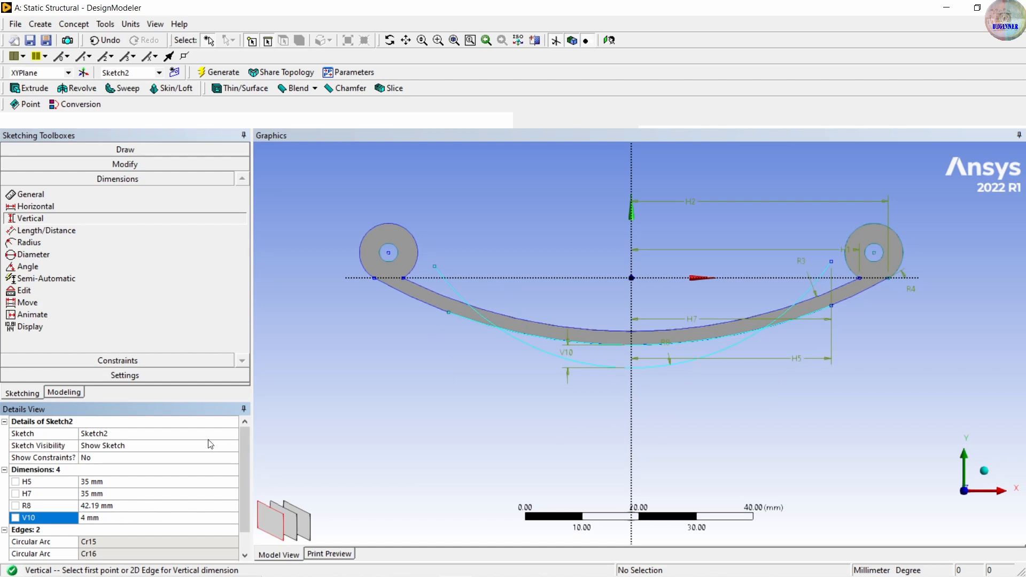
Set the lower arc's radius R8 to 92 mm
{"action": "left_click", "coordinate": [93, 507]}
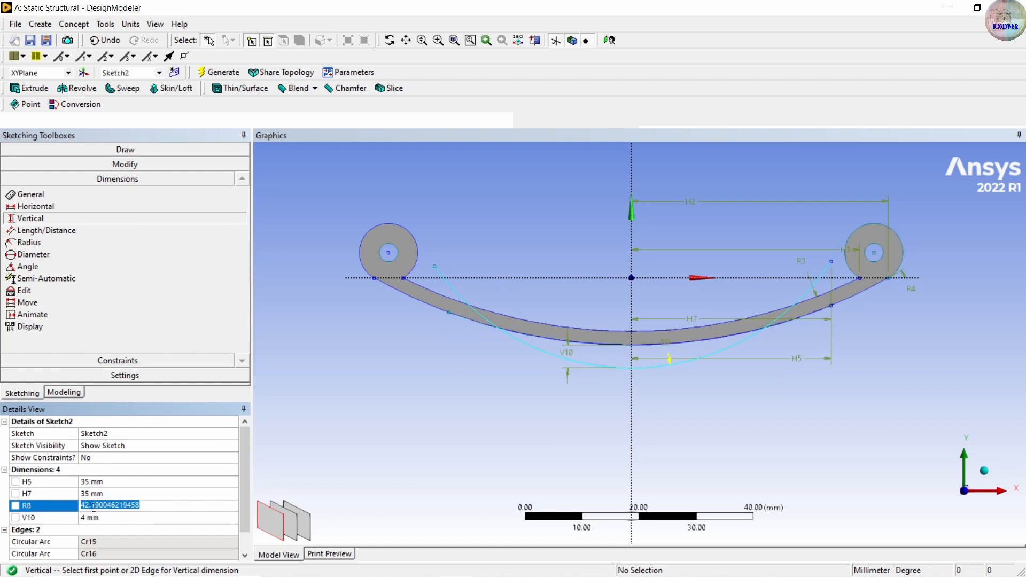
{"action": "type", "text": "92"}
{"action": "key", "text": "Return"}
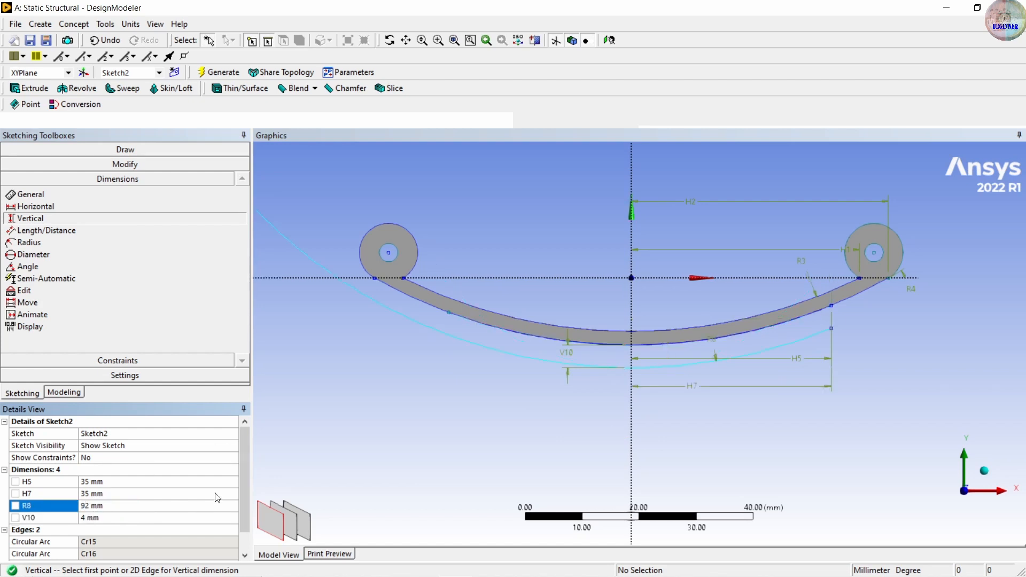
Dimension the left endpoints of the lower and upper arcs horizontally from the vertical axis
{"action": "scroll", "coordinate": [465, 387], "scroll_direction": "down", "scroll_amount": 5}
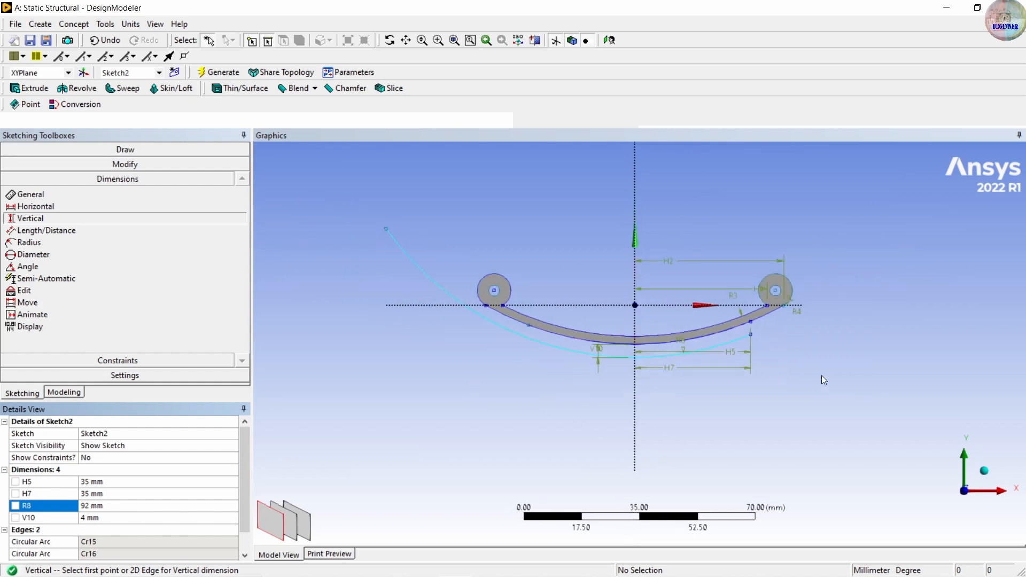
{"action": "scroll", "coordinate": [663, 361], "scroll_direction": "down", "scroll_amount": 2}
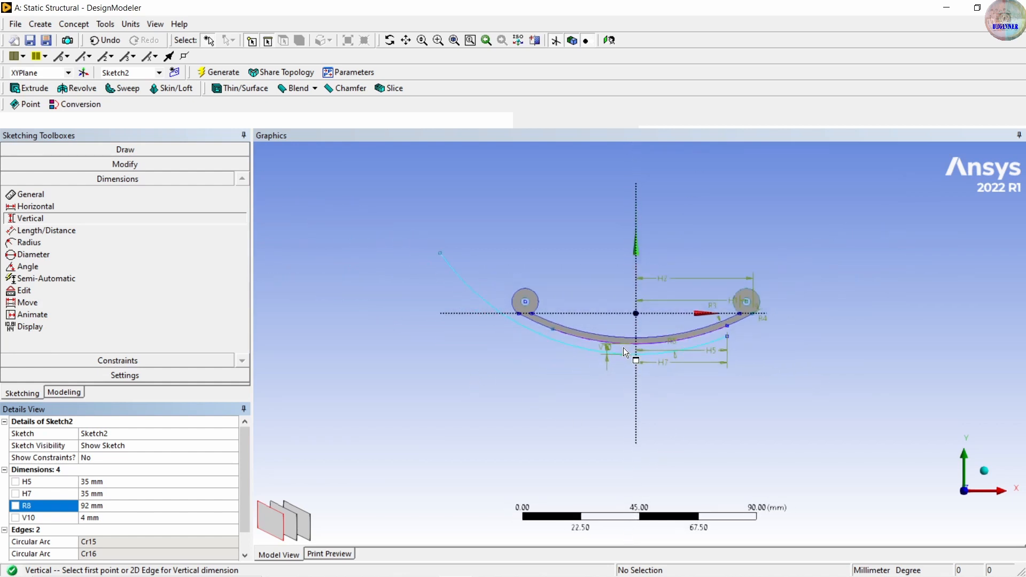
{"action": "scroll", "coordinate": [624, 348], "scroll_direction": "up", "scroll_amount": 3}
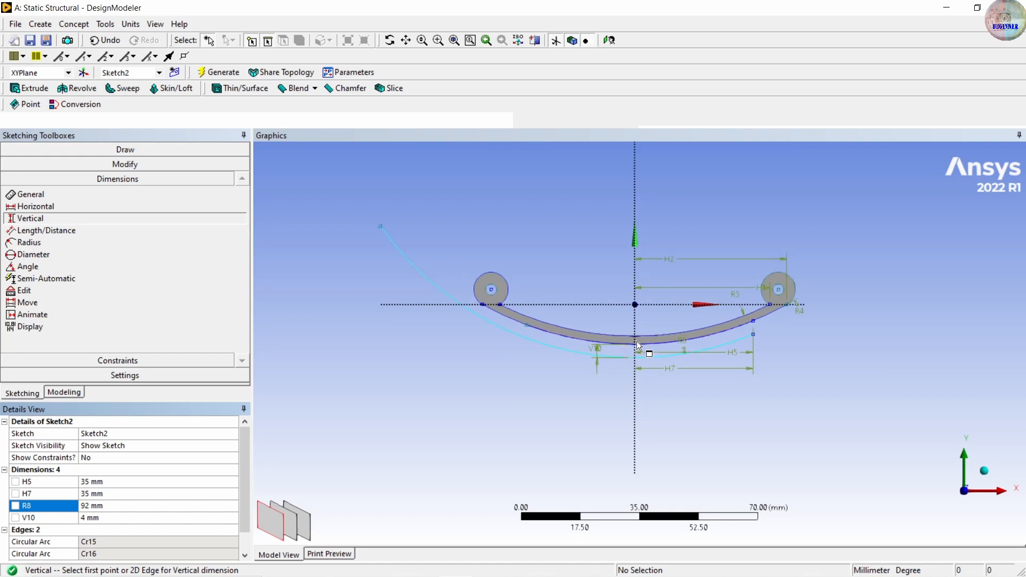
{"action": "left_click", "coordinate": [33, 207]}
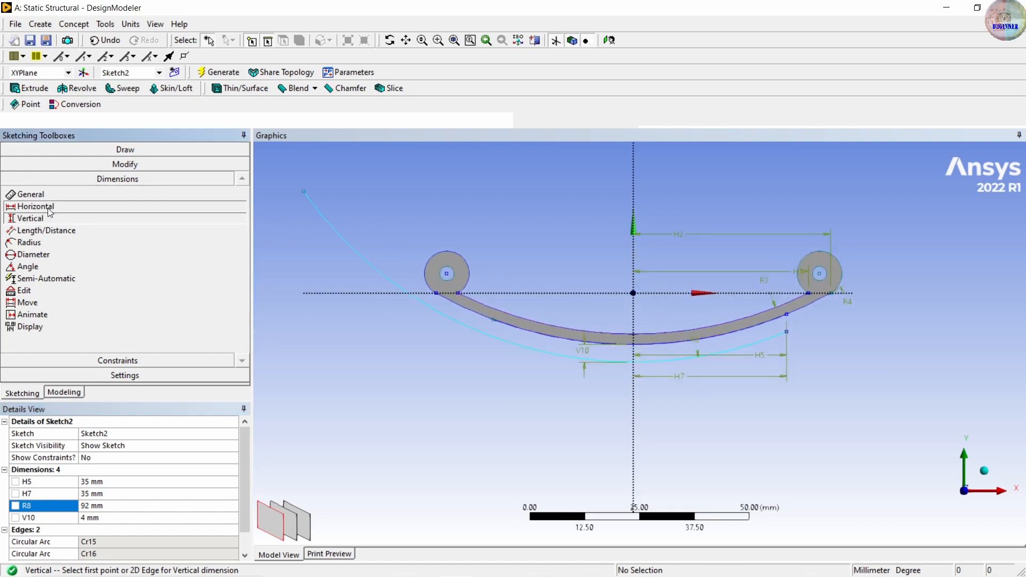
{"action": "left_click", "coordinate": [633, 258]}
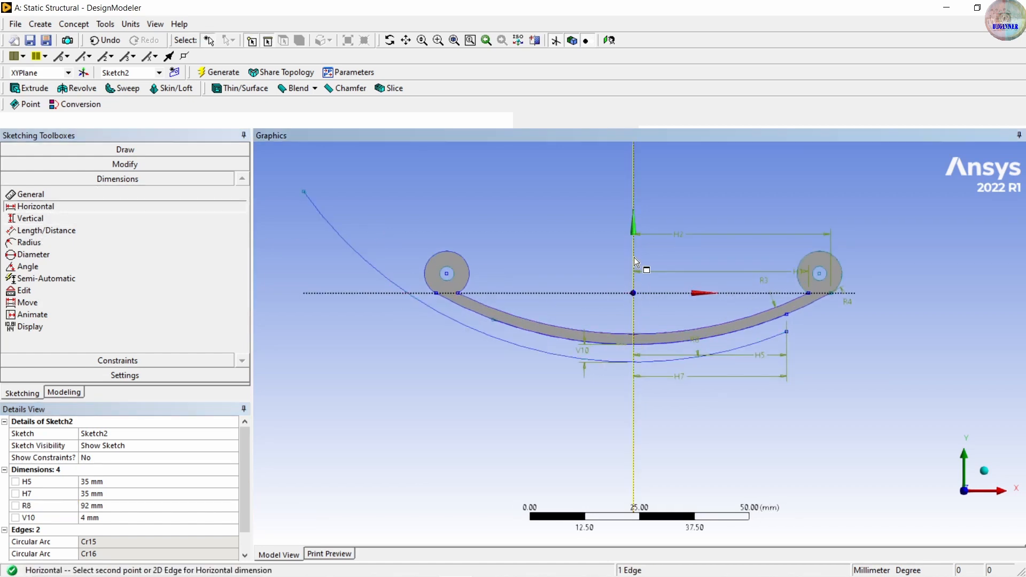
{"action": "left_click", "coordinate": [304, 193]}
{"action": "left_click", "coordinate": [463, 213]}
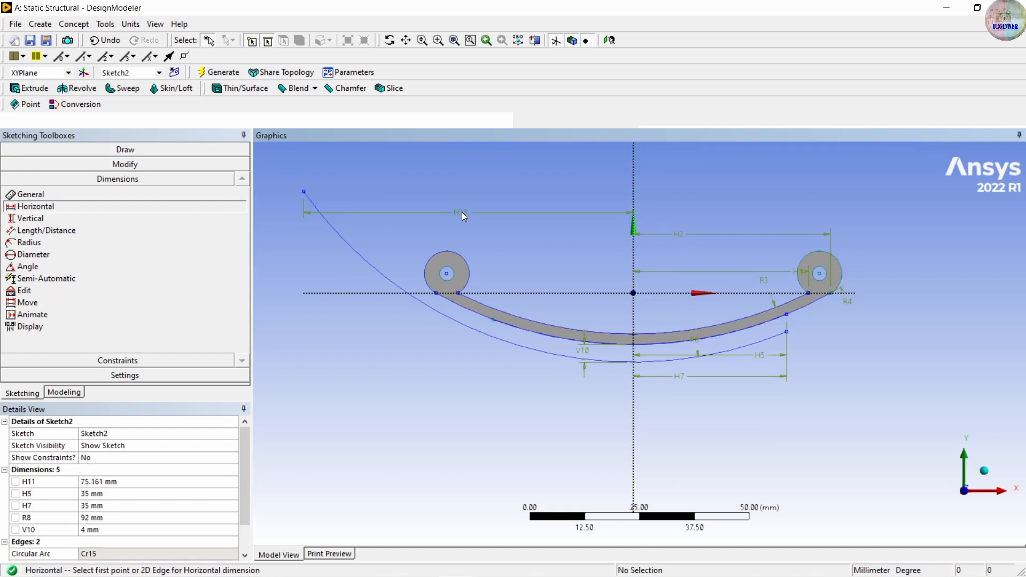
{"action": "left_click", "coordinate": [491, 322]}
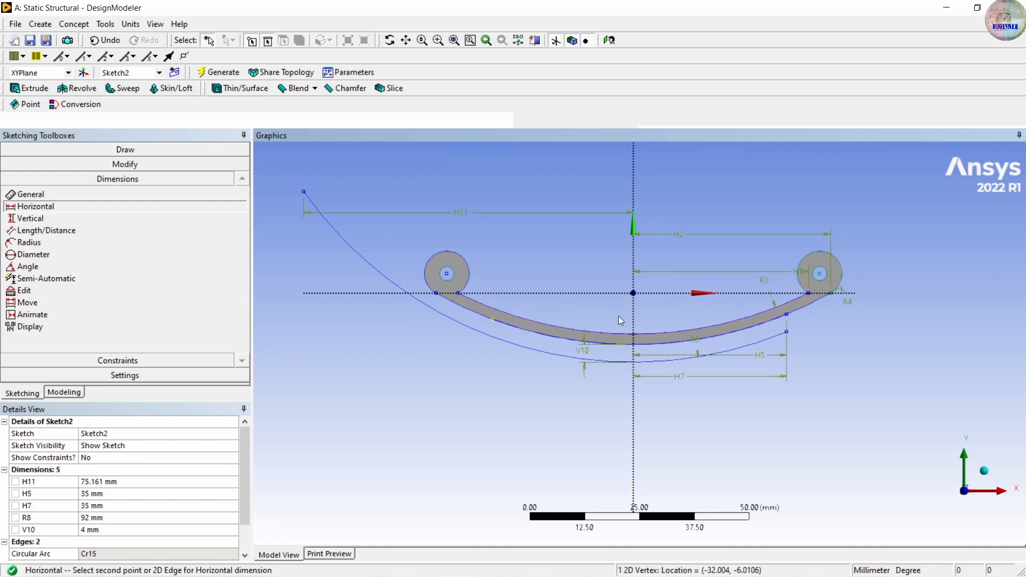
{"action": "left_click", "coordinate": [635, 316]}
{"action": "left_click", "coordinate": [567, 266]}
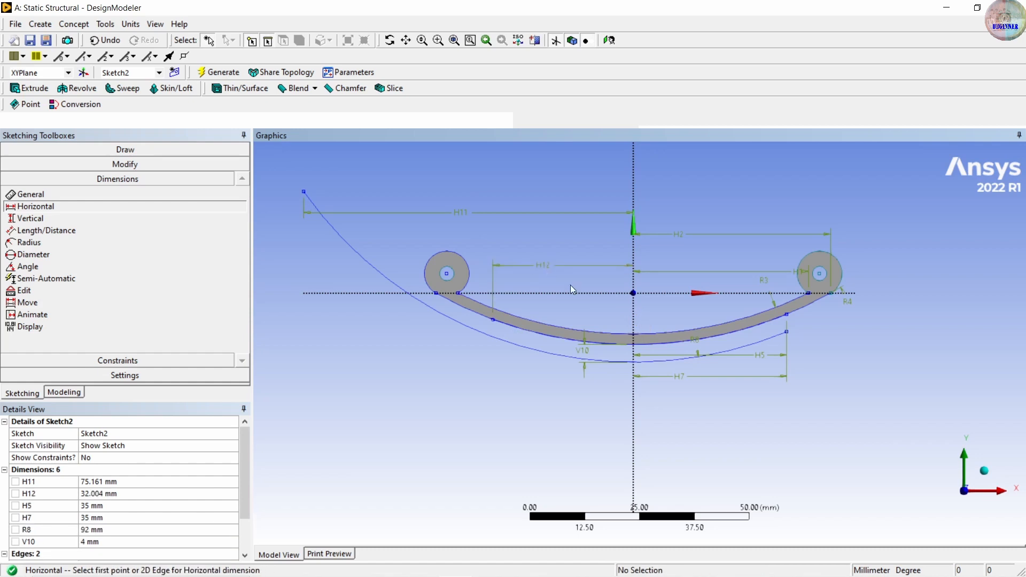
Set the horizontal distances H11 and H12 of both arcs' left endpoints to 35 mm
{"action": "left_click", "coordinate": [105, 483]}
{"action": "type", "text": "35"}
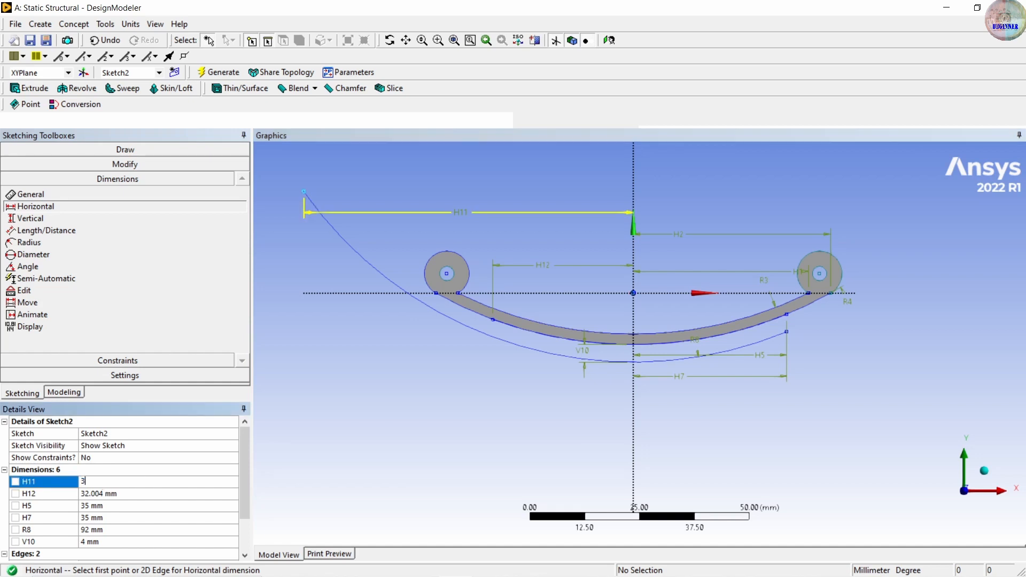
{"action": "key", "text": "Return"}
{"action": "left_click", "coordinate": [101, 493]}
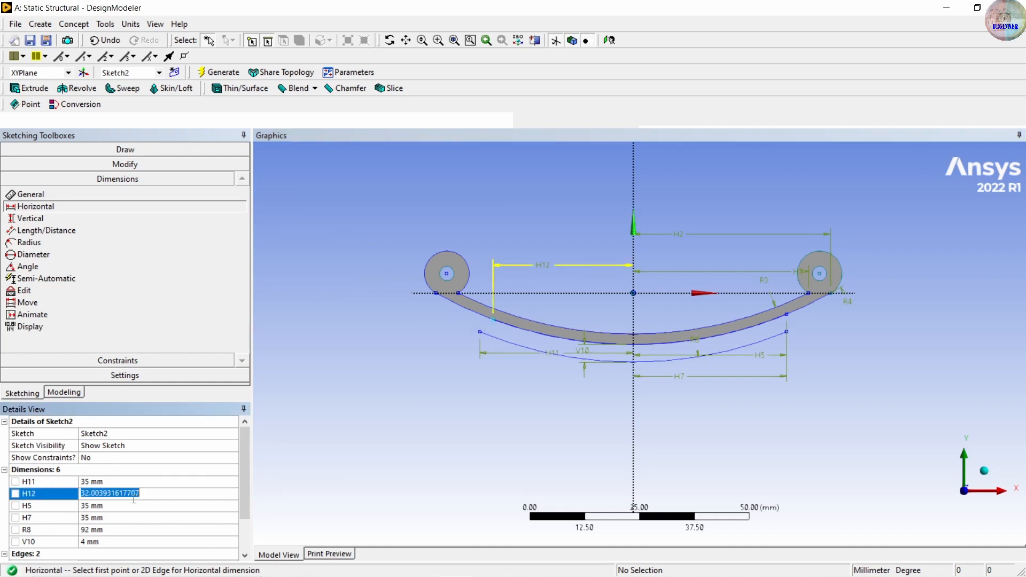
{"action": "type", "text": "35"}
{"action": "key", "text": "Return"}
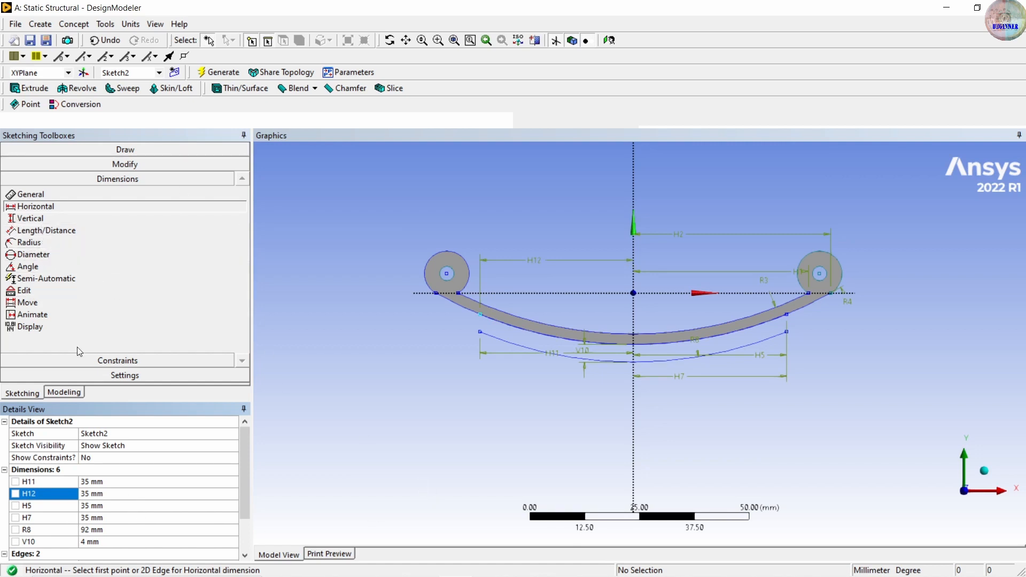
Close the second leaf's profile with vertical lines joining the upper and lower arcs at both ends
{"action": "left_click", "coordinate": [117, 149]}
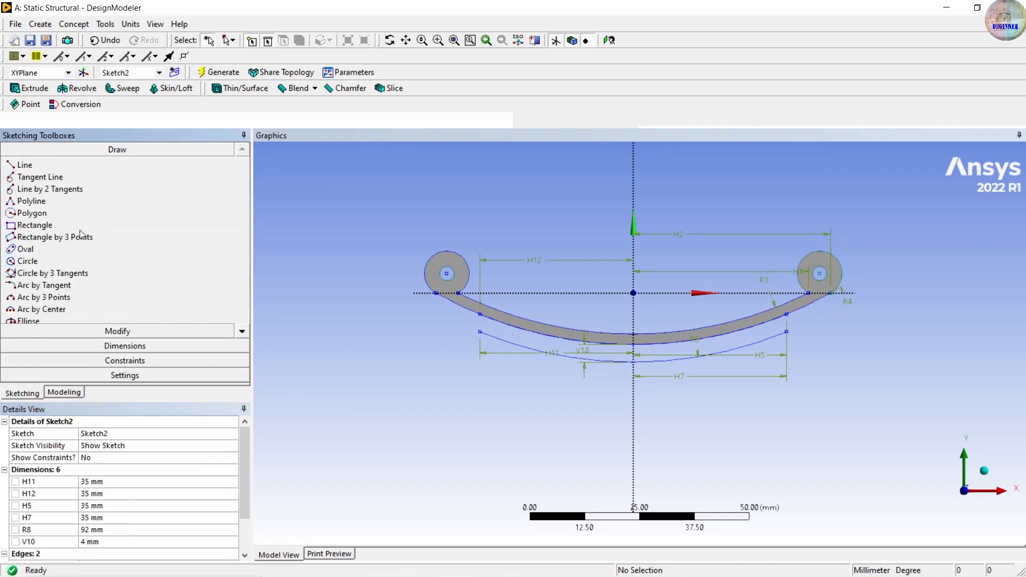
{"action": "left_click", "coordinate": [38, 167]}
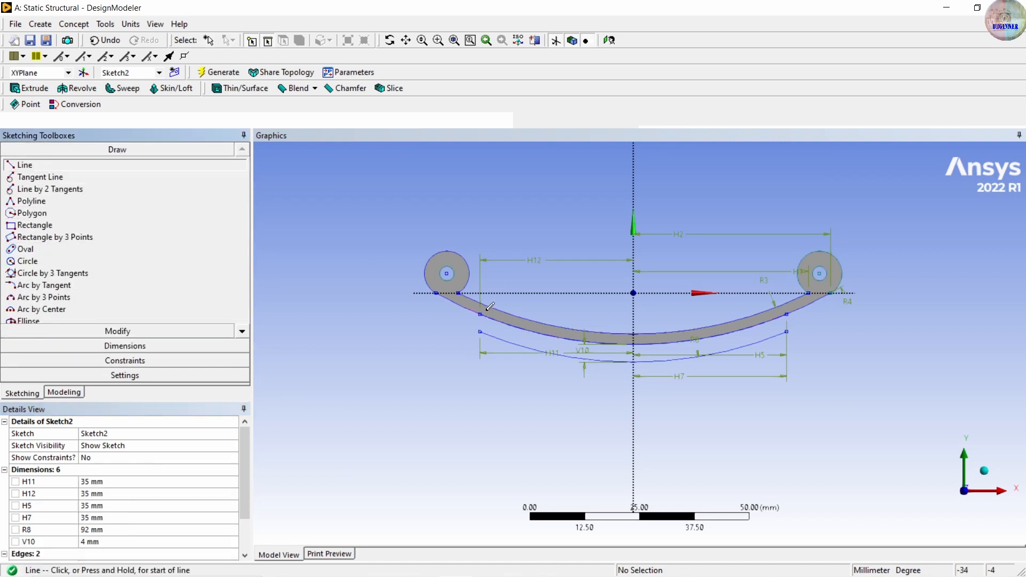
{"action": "left_click", "coordinate": [480, 311]}
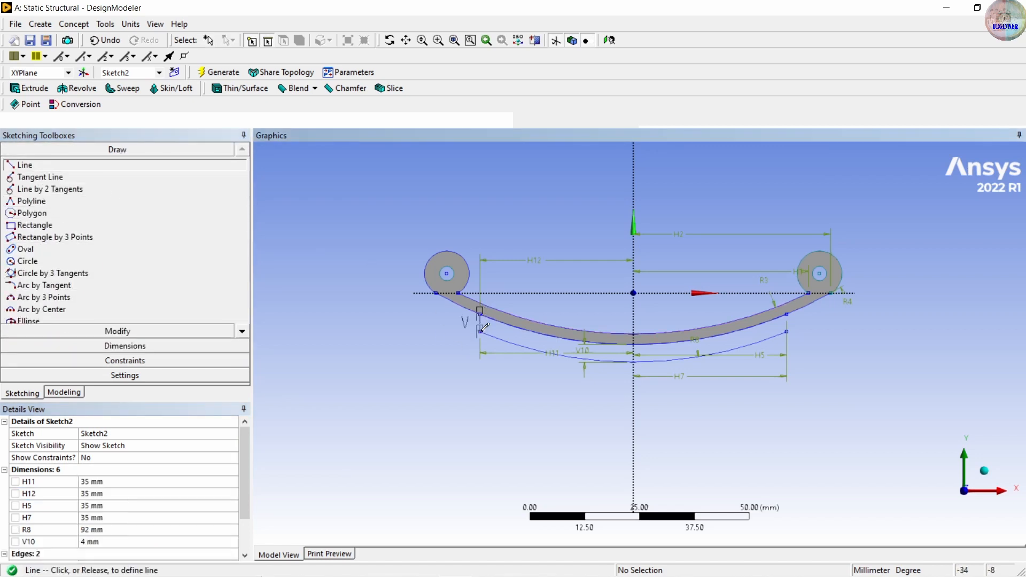
{"action": "left_click", "coordinate": [480, 331]}
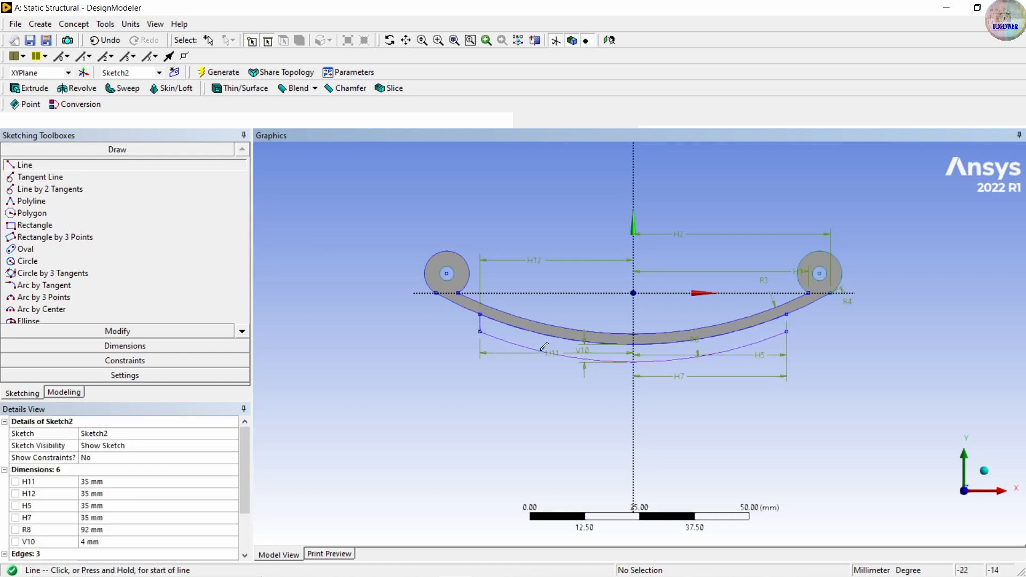
{"action": "left_click", "coordinate": [788, 315]}
{"action": "left_click", "coordinate": [787, 332]}
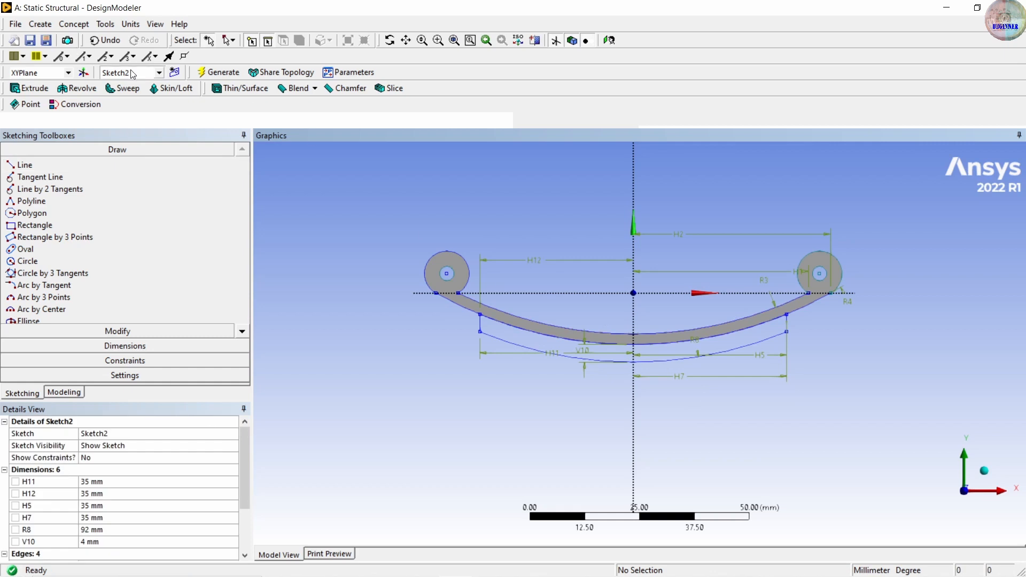
Extrude Sketch2 by 10 mm as an Add Frozen operation and generate the second leaf as a separate body
{"action": "left_click", "coordinate": [32, 88]}
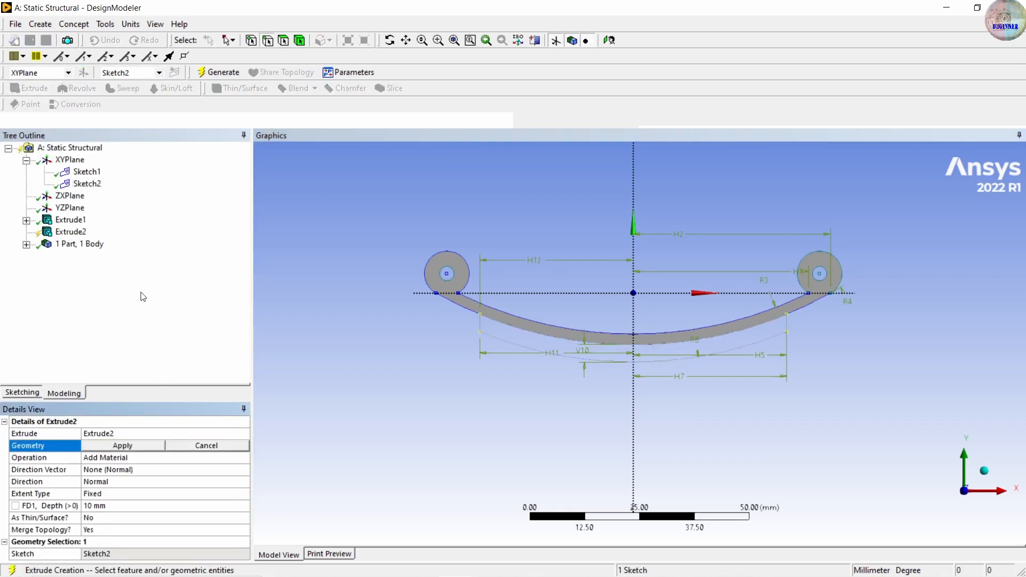
{"action": "left_click", "coordinate": [85, 183]}
{"action": "left_click", "coordinate": [136, 447]}
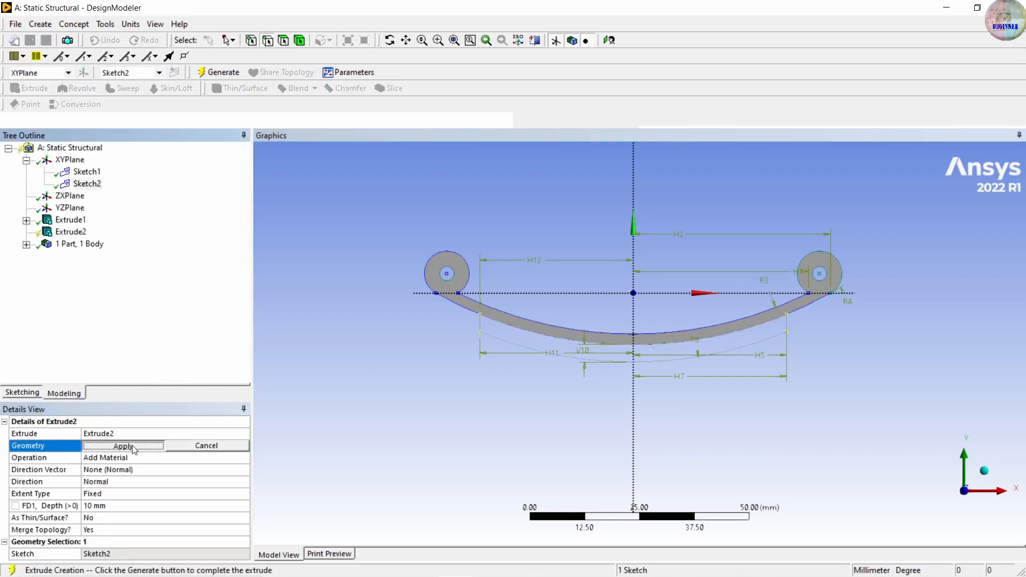
{"action": "left_click", "coordinate": [133, 460]}
{"action": "left_click", "coordinate": [243, 458]}
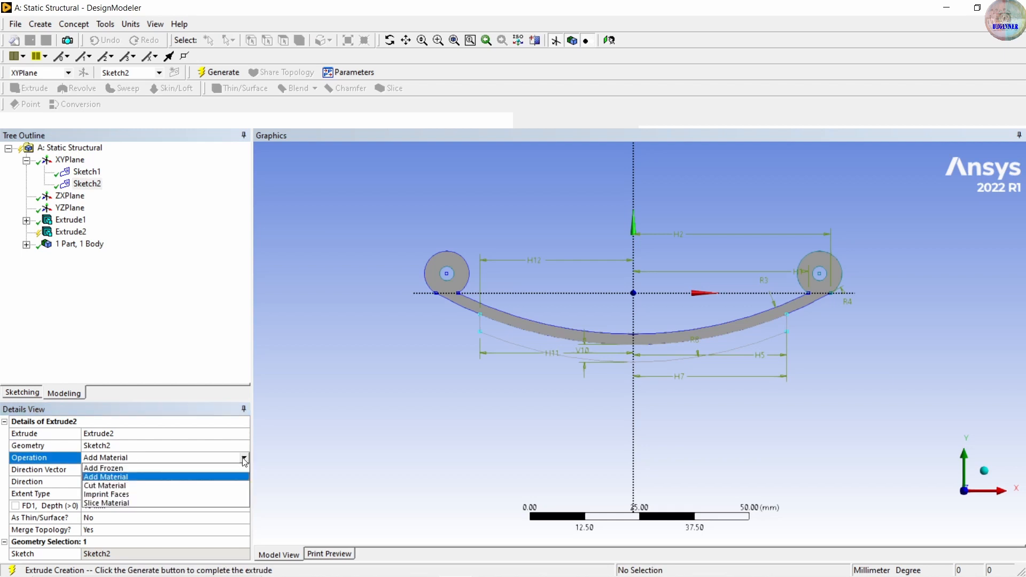
{"action": "left_click", "coordinate": [159, 468]}
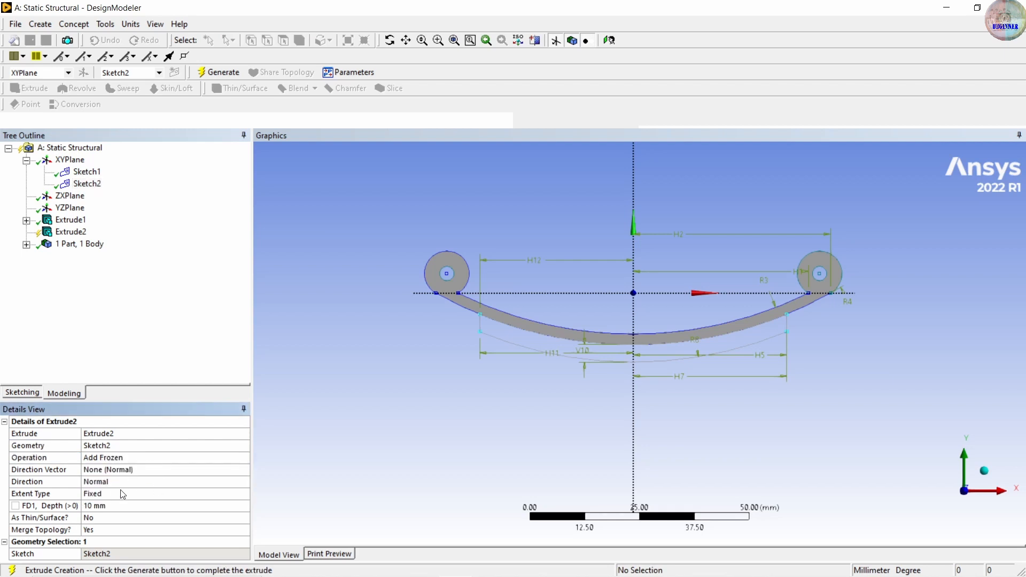
{"action": "left_click", "coordinate": [105, 507]}
{"action": "mouse_move", "coordinate": [541, 326]}
{"action": "middle_mouse_down"}
{"action": "mouse_move", "coordinate": [545, 360]}
{"action": "mouse_move", "coordinate": [544, 350]}
{"action": "middle_mouse_up"}
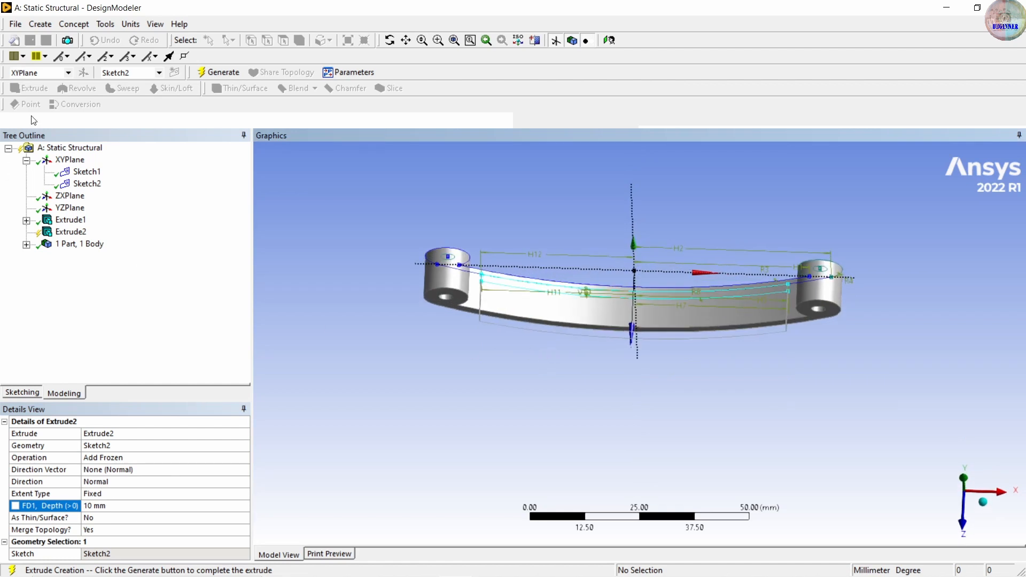
{"action": "left_click", "coordinate": [218, 72]}
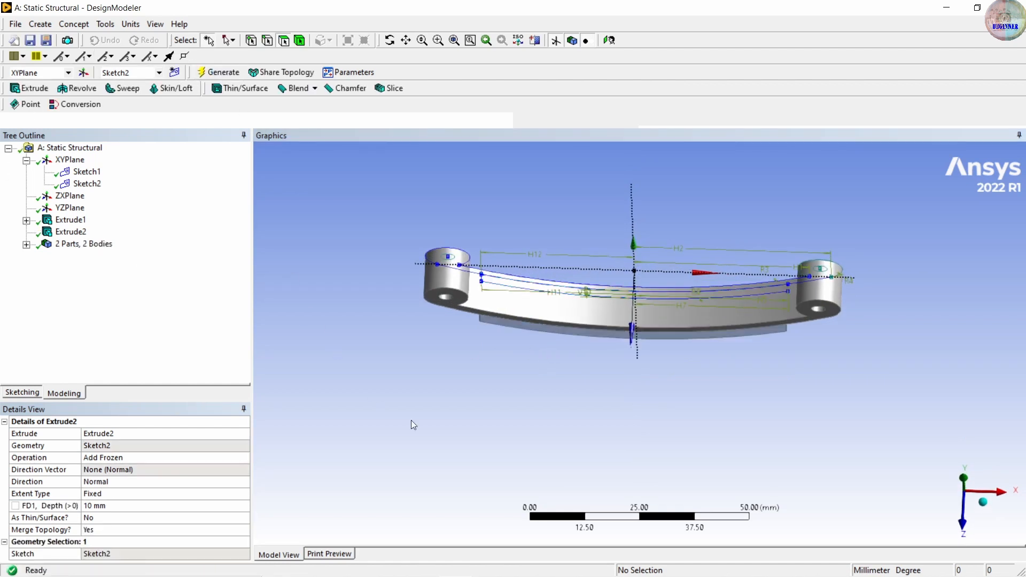
{"action": "middle_click_drag", "start_coordinate": [412, 425], "coordinate": [489, 335]}
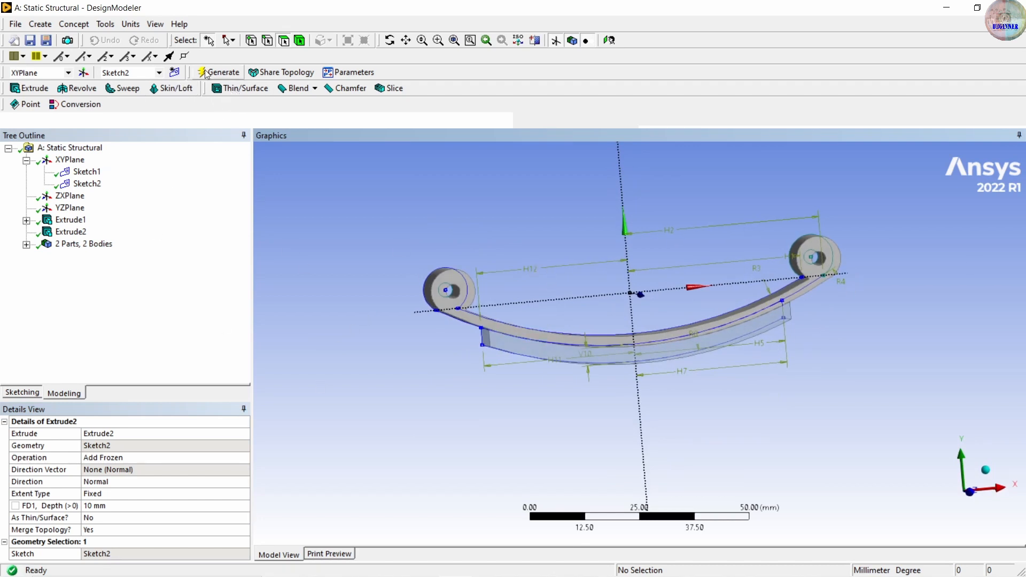
Create a new sketch on the XYPlane for the third leaf and orient the view normal to it
{"action": "left_click", "coordinate": [175, 73]}
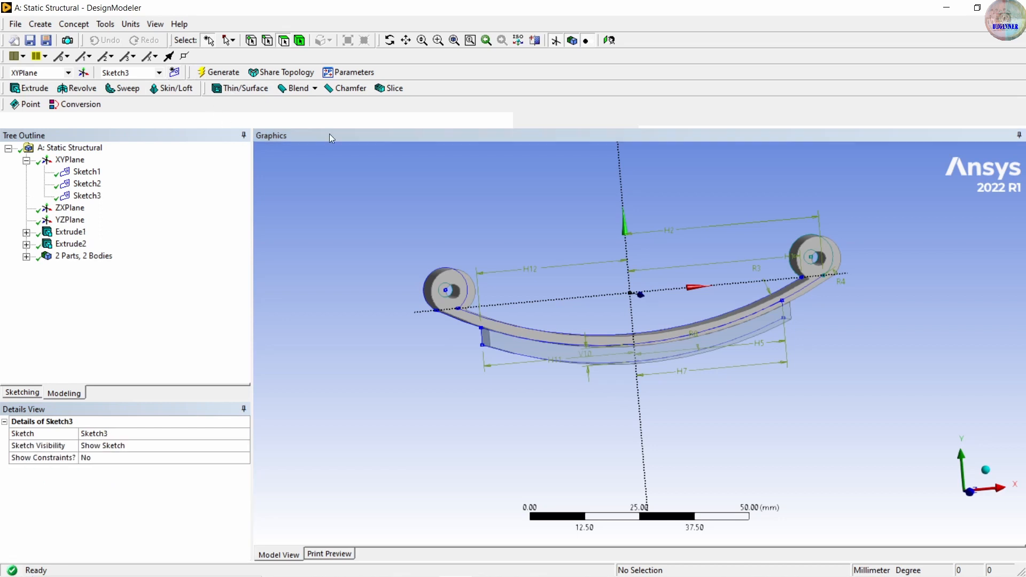
{"action": "left_click", "coordinate": [96, 197]}
{"action": "left_click", "coordinate": [609, 40]}
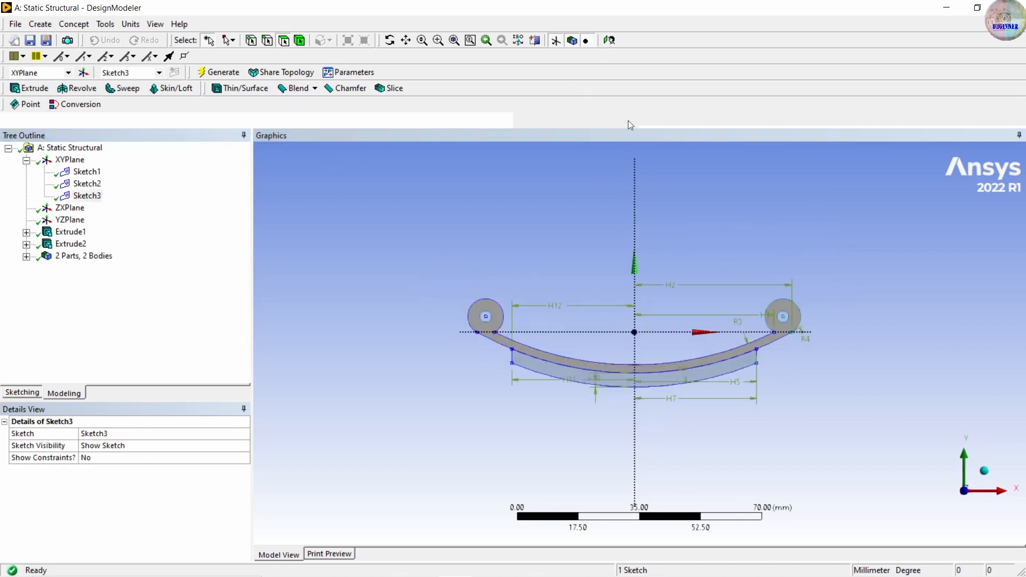
{"action": "scroll", "coordinate": [636, 413], "scroll_direction": "down", "scroll_amount": 2}
{"action": "scroll", "coordinate": [646, 400], "scroll_direction": "up", "scroll_amount": 4}
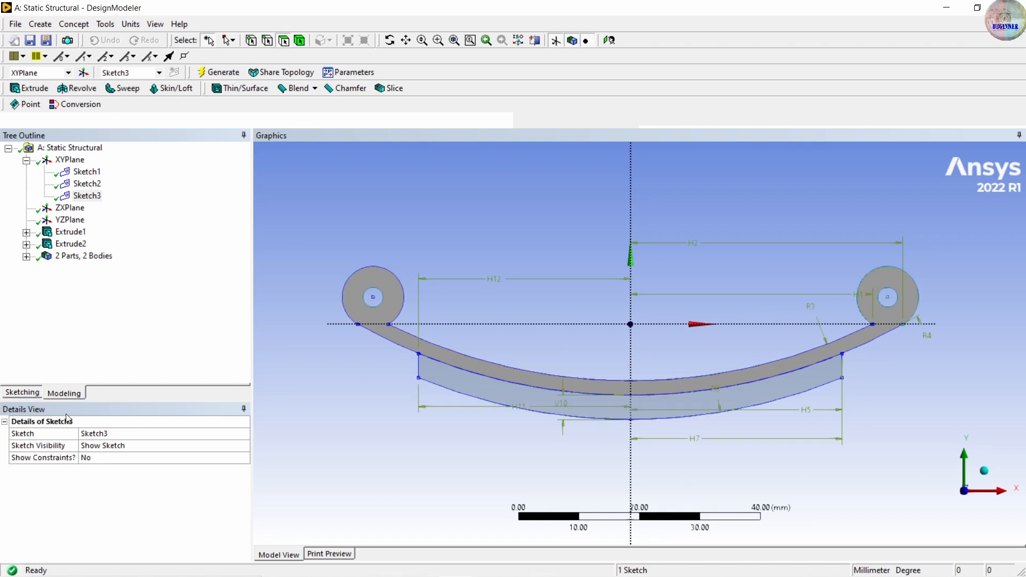
Draw a three-point arc about 56 mm wide along the second leaf's lower edge, centred on the Y axis
{"action": "left_click", "coordinate": [40, 394]}
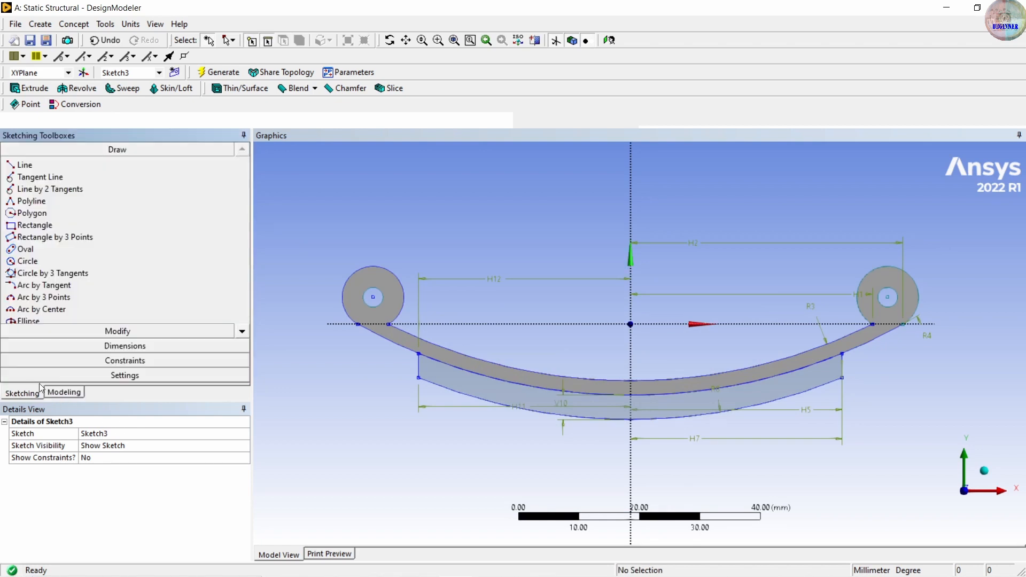
{"action": "left_click", "coordinate": [56, 298]}
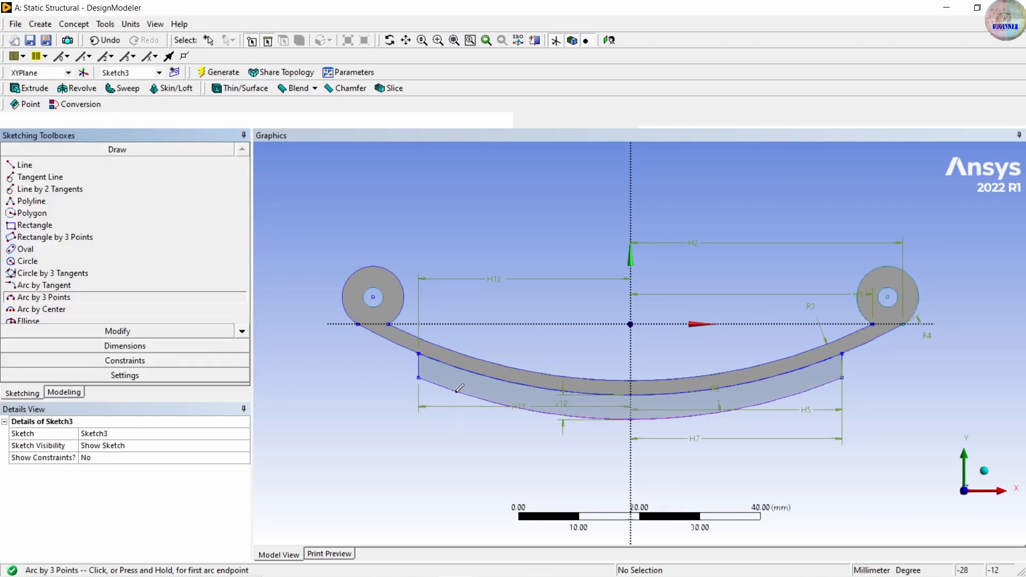
{"action": "left_click_drag", "start_coordinate": [463, 394], "coordinate": [799, 394]}
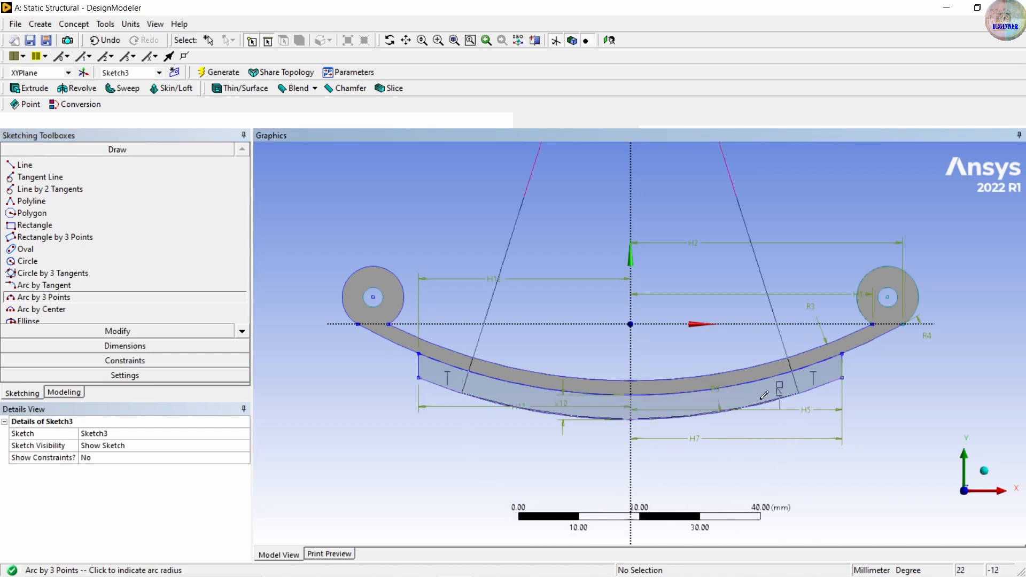
{"action": "left_click", "coordinate": [637, 415]}
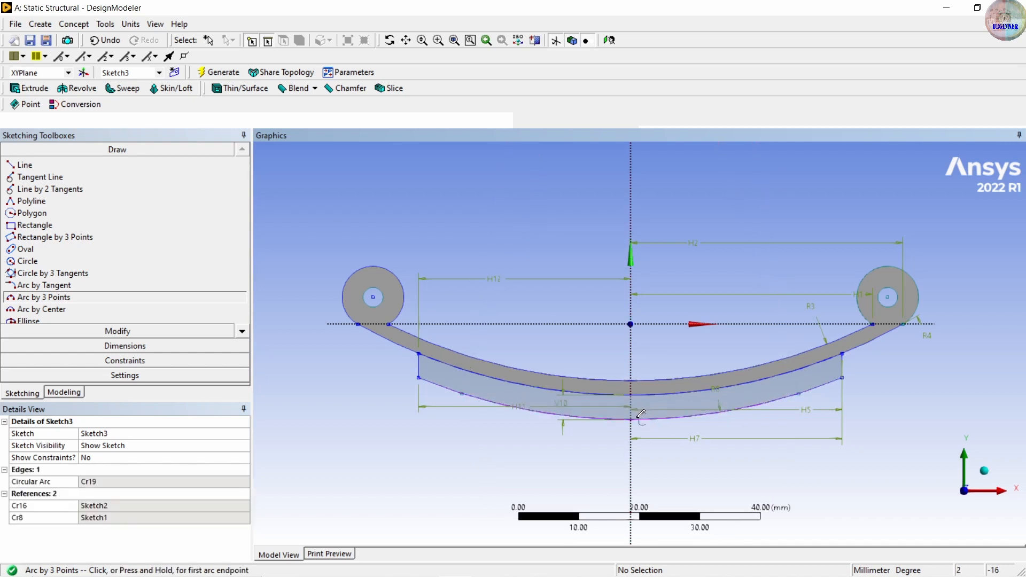
Draw a center-based arc of about 45 mm radius below the second leaf, with its center on the Y axis
{"action": "left_click", "coordinate": [58, 310]}
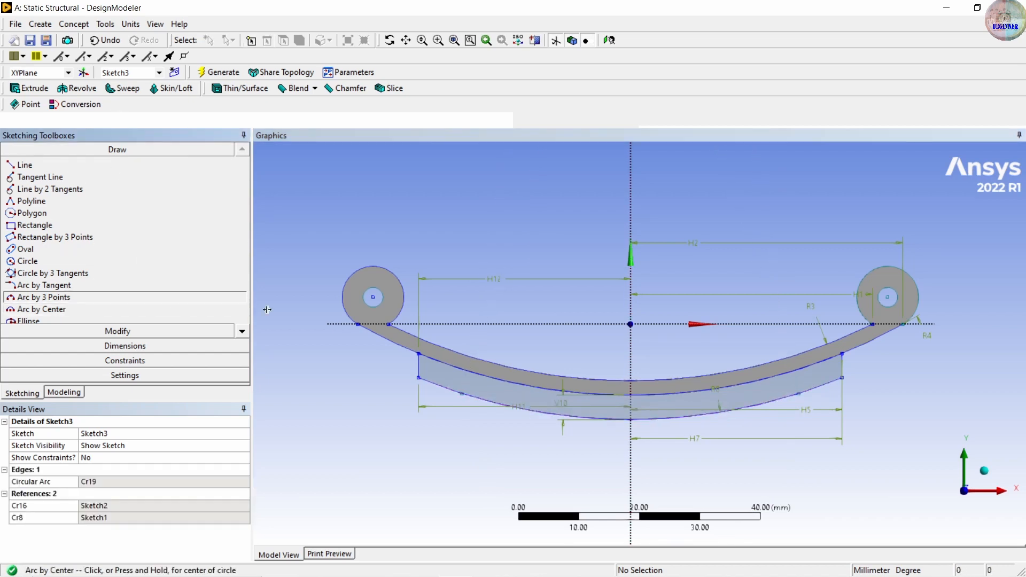
{"action": "left_click", "coordinate": [631, 215]}
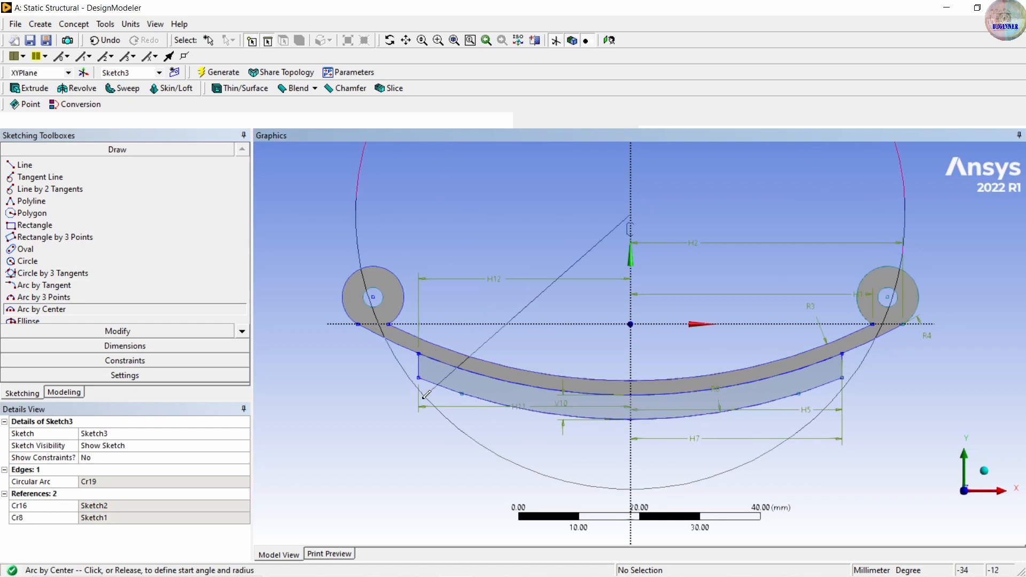
{"action": "left_click", "coordinate": [450, 421]}
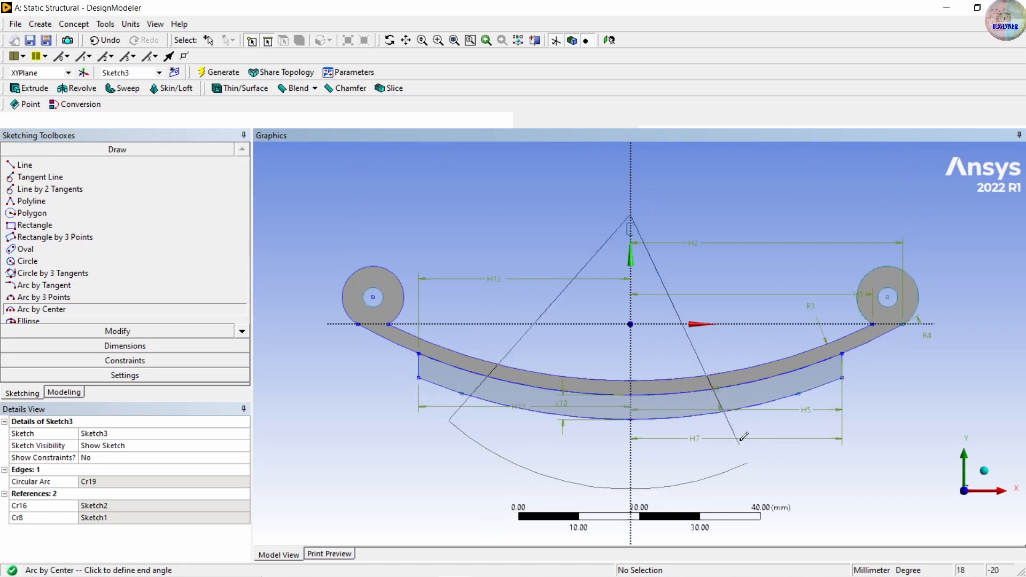
{"action": "left_click", "coordinate": [800, 430]}
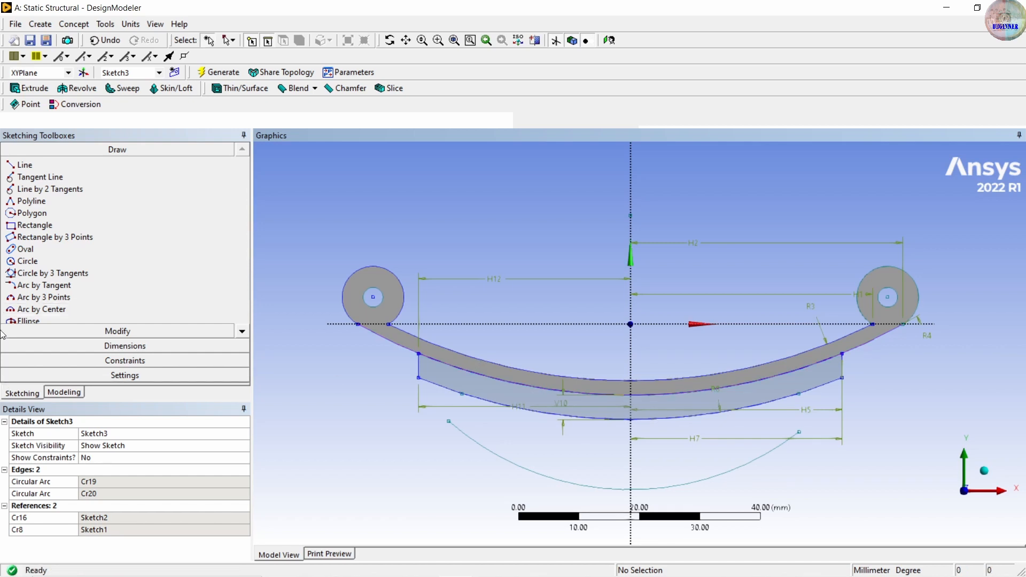
Add a radius dimension to the third leaf's lower arc
{"action": "left_click", "coordinate": [123, 346]}
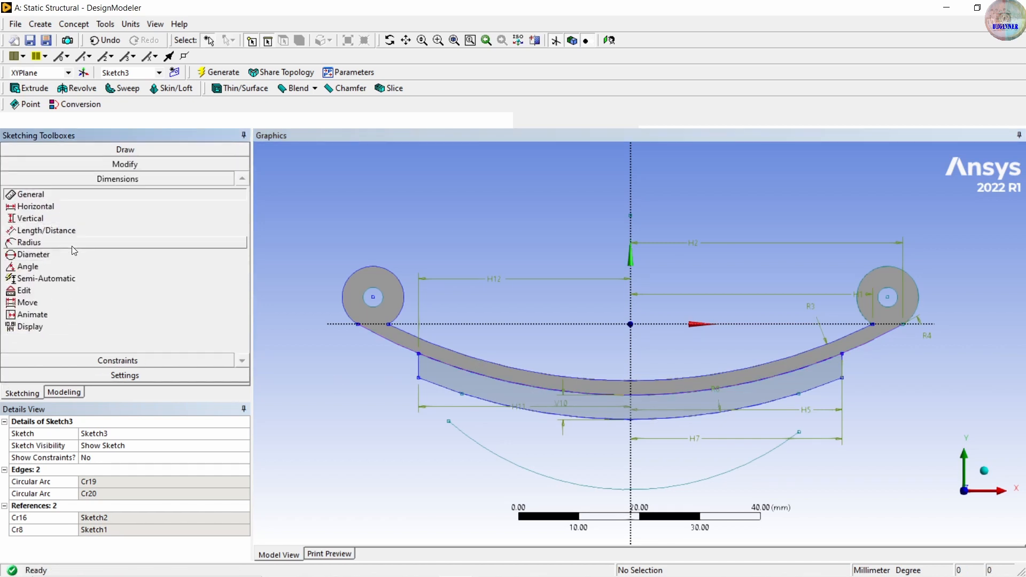
{"action": "left_click", "coordinate": [75, 244]}
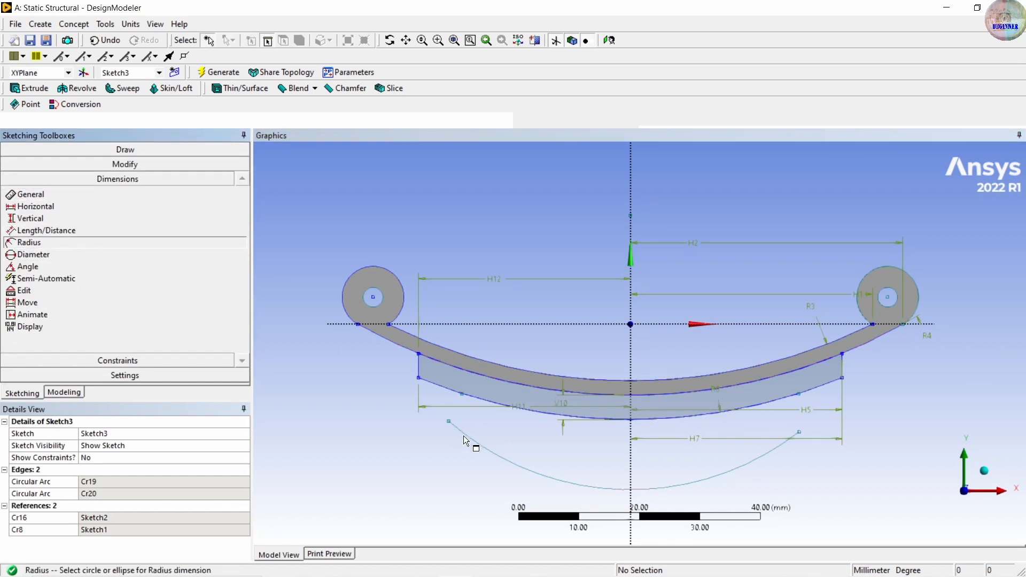
{"action": "left_click", "coordinate": [469, 436]}
{"action": "left_click", "coordinate": [503, 434]}
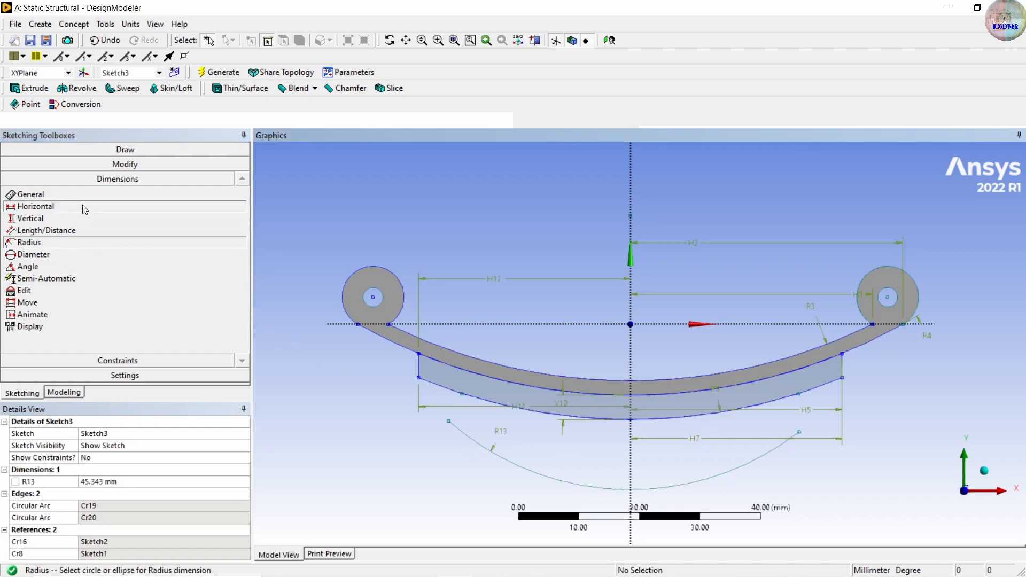
Dimension the horizontal distances from the Y axis to the lower arc's left endpoint and to both endpoints of the upper arc
{"action": "left_click", "coordinate": [35, 207]}
{"action": "left_click", "coordinate": [448, 421]}
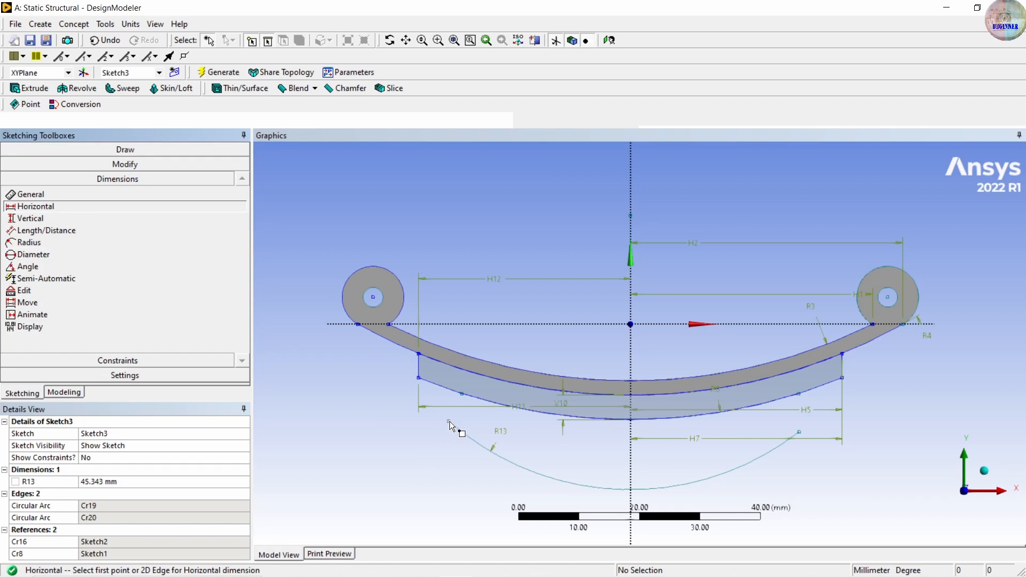
{"action": "left_click", "coordinate": [631, 359]}
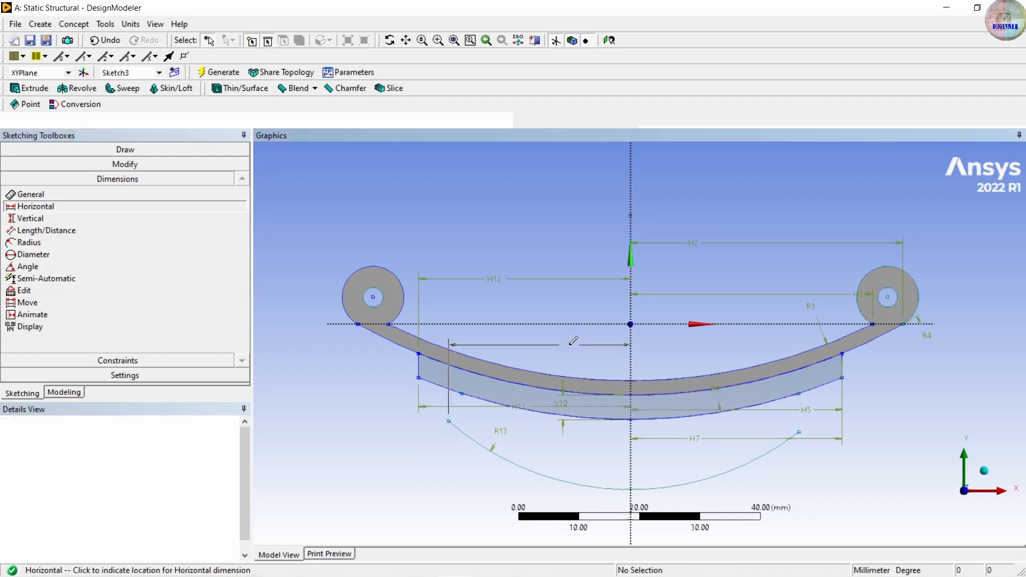
{"action": "left_click", "coordinate": [561, 345]}
{"action": "left_click", "coordinate": [799, 395]}
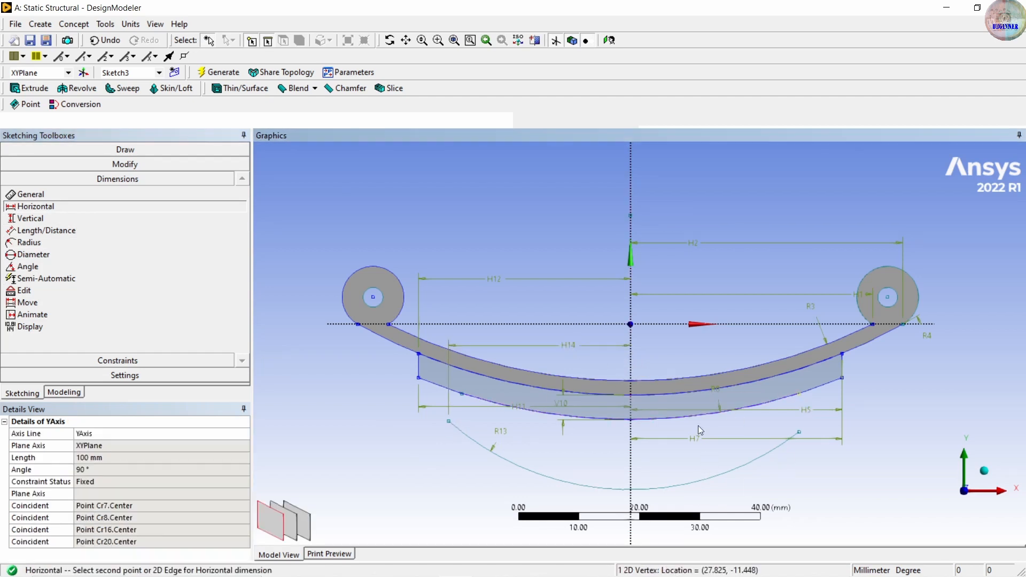
{"action": "left_click", "coordinate": [630, 451]}
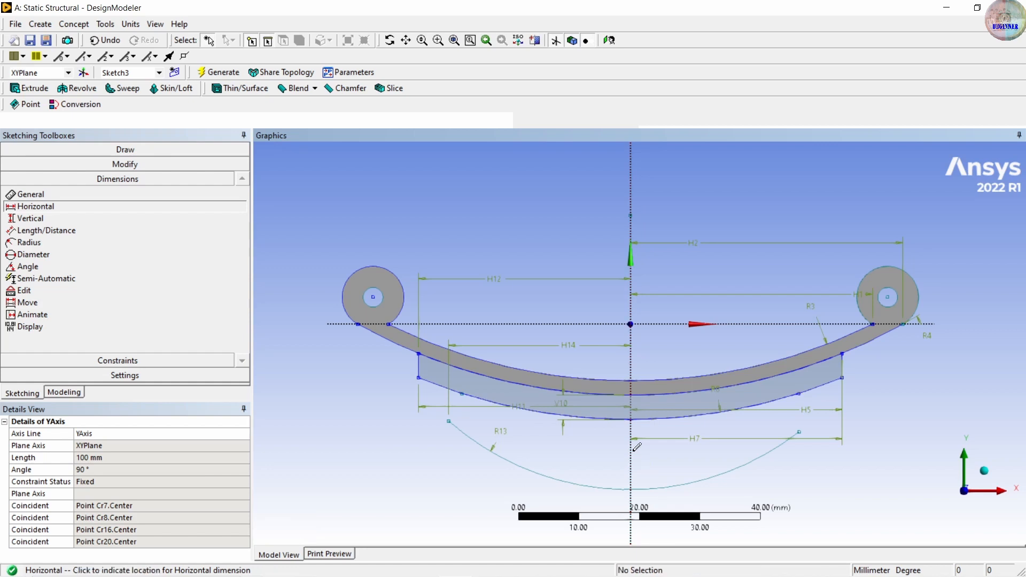
{"action": "left_click", "coordinate": [726, 478]}
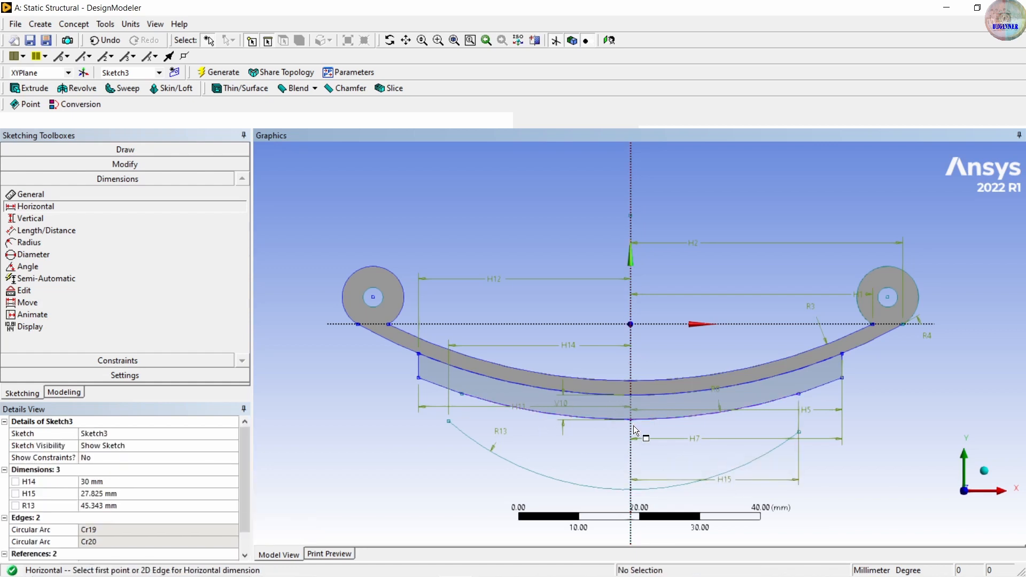
{"action": "left_click", "coordinate": [462, 395]}
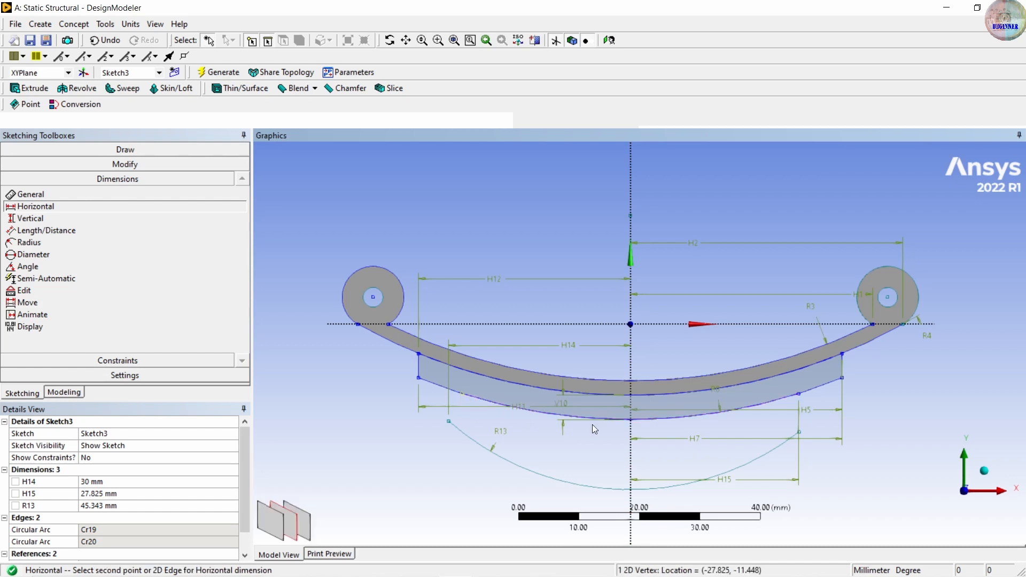
{"action": "left_click", "coordinate": [631, 433]}
{"action": "left_click", "coordinate": [610, 473]}
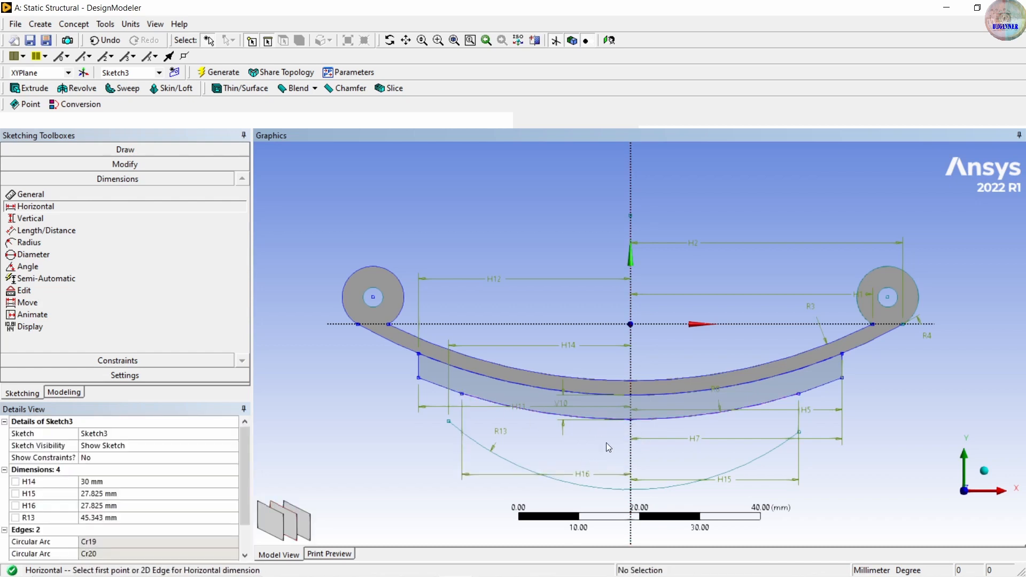
Try to add another horizontal dimension from the lower arc's left endpoint to the Y axis, and undo it
{"action": "left_click", "coordinate": [449, 422]}
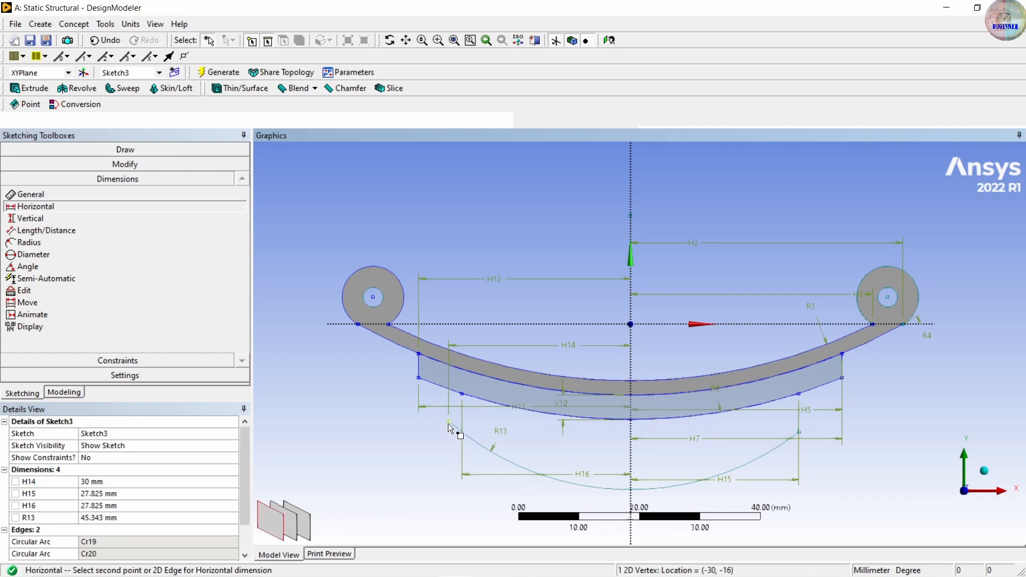
{"action": "left_click", "coordinate": [630, 451]}
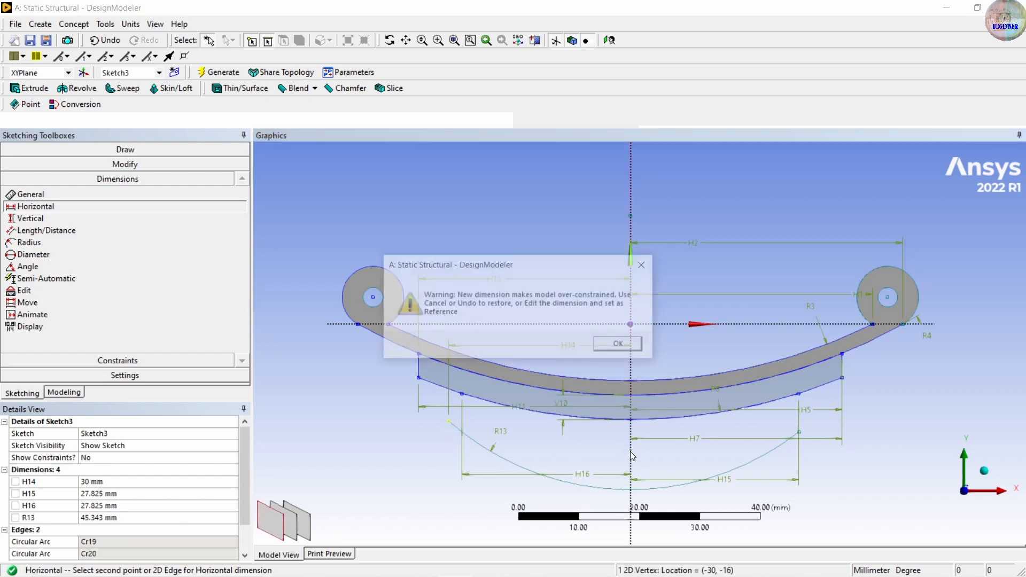
{"action": "left_click", "coordinate": [645, 264]}
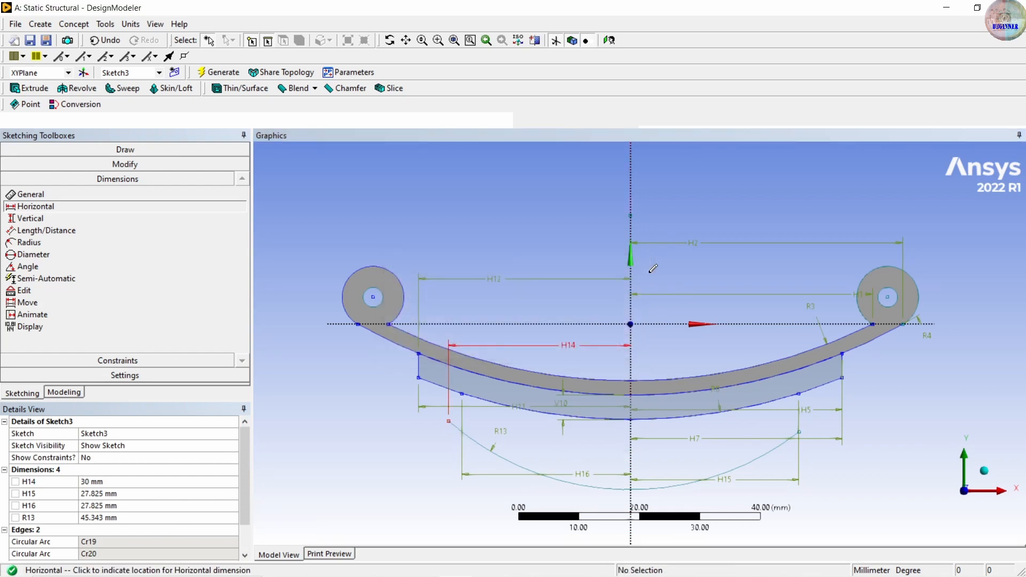
{"action": "left_click", "coordinate": [105, 40]}
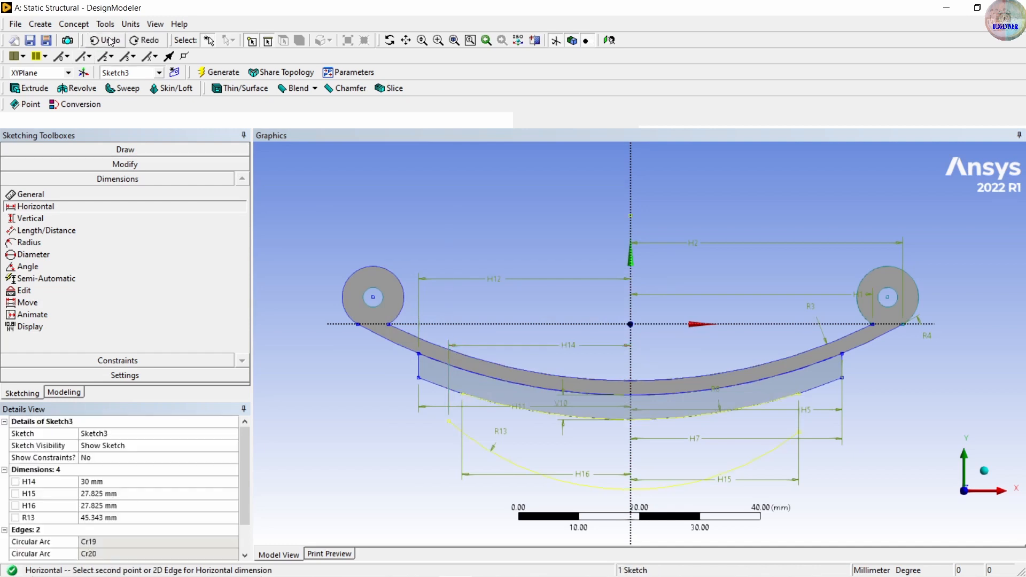
Set the upper arc's horizontal endpoint distances H15 and H16 to 30 mm
{"action": "left_click", "coordinate": [124, 483]}
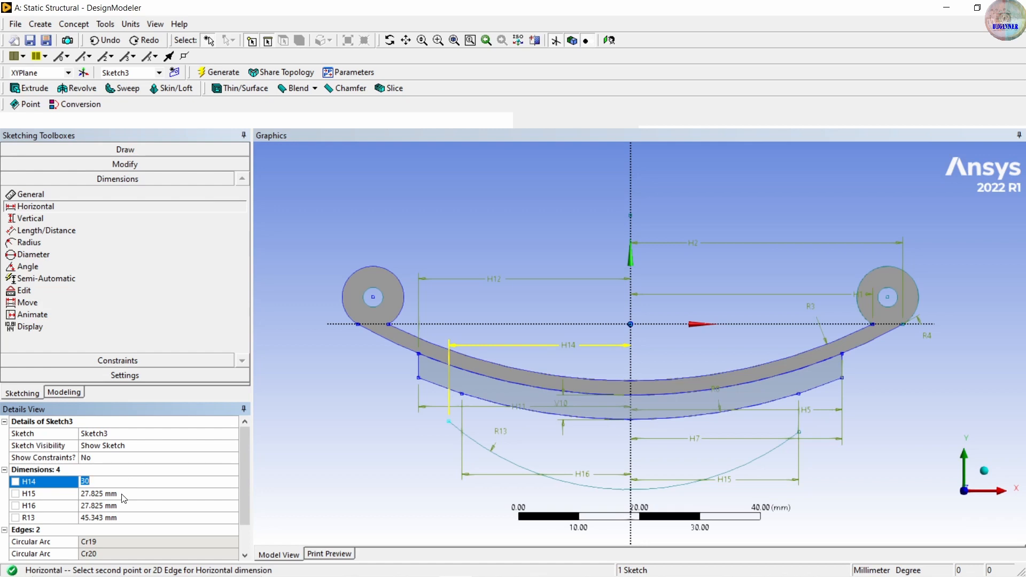
{"action": "left_click", "coordinate": [123, 494]}
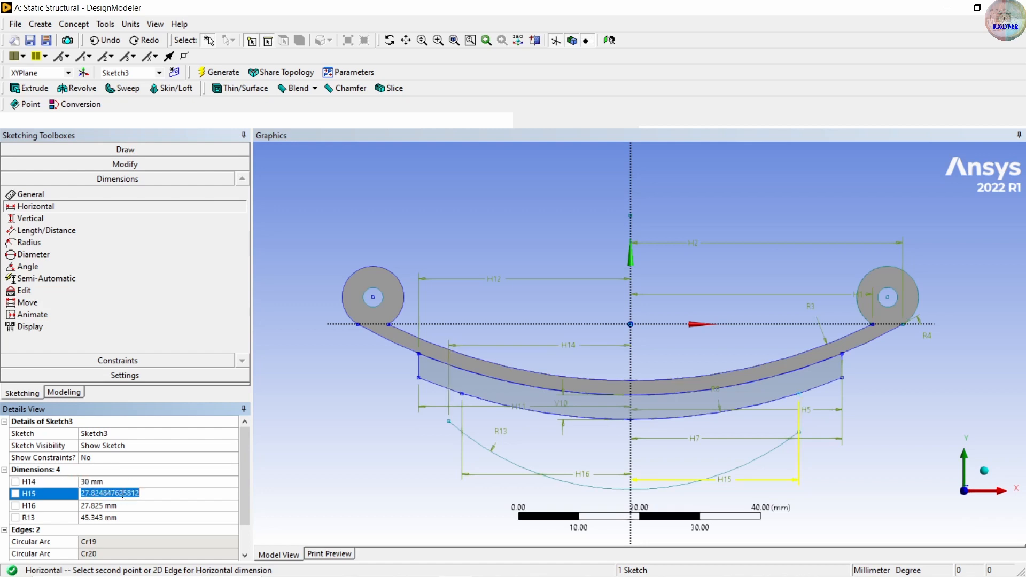
{"action": "type", "text": "30"}
{"action": "key", "text": "Return"}
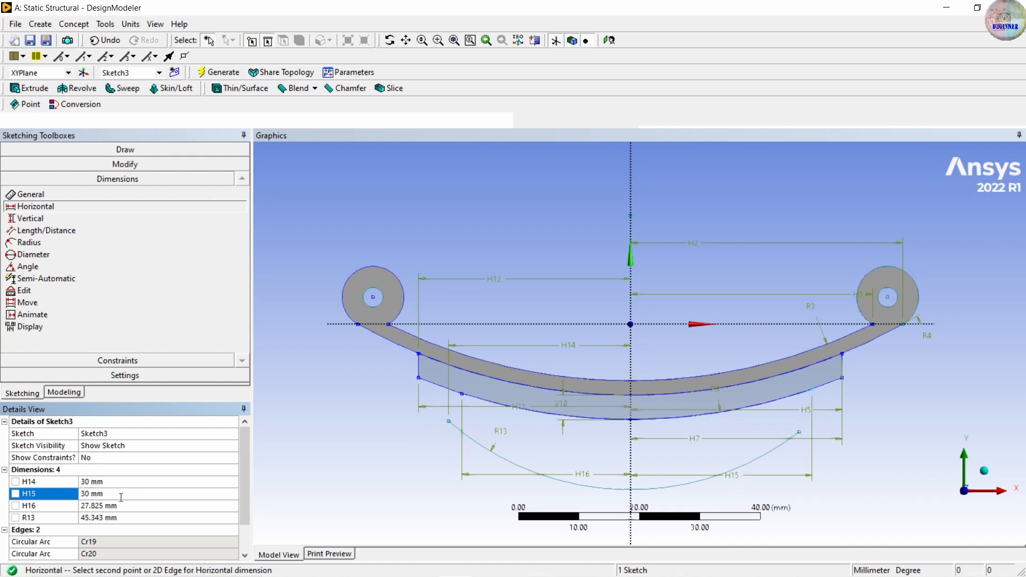
{"action": "left_click", "coordinate": [114, 508]}
{"action": "type", "text": "30"}
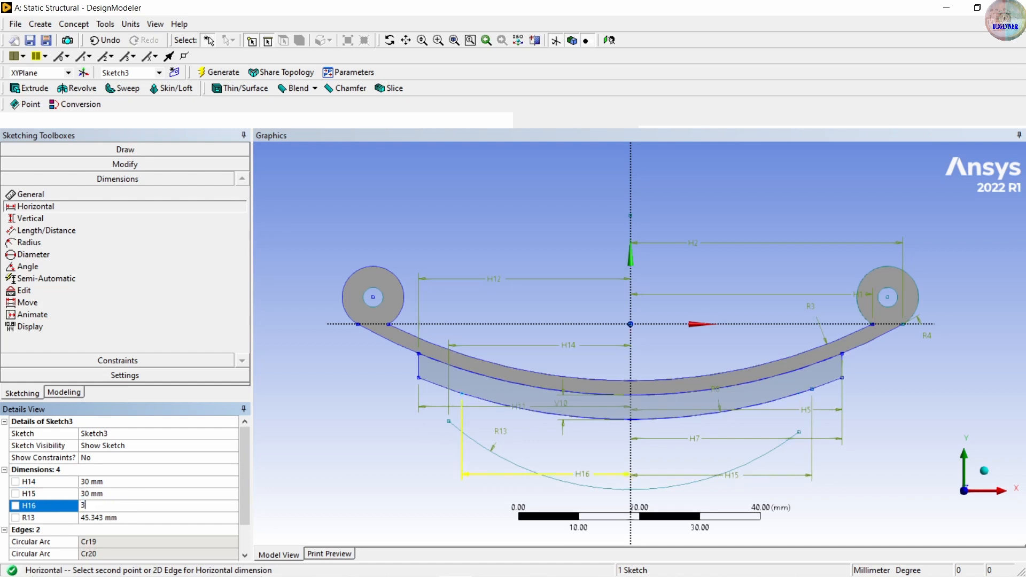
{"action": "key", "text": "Return"}
Try setting the lower arc's radius R13 to 90 mm, and undo the change
{"action": "left_click", "coordinate": [122, 518]}
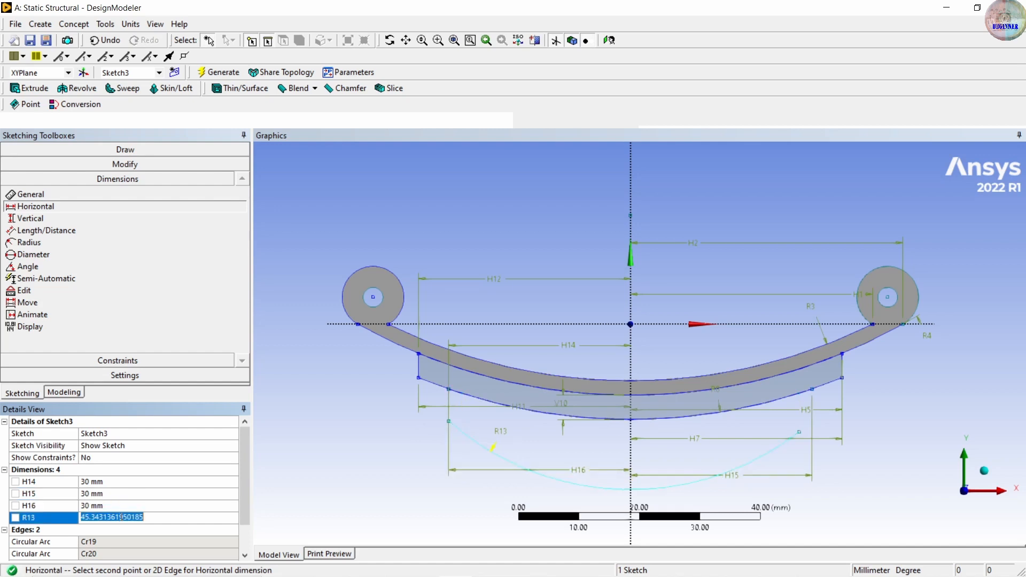
{"action": "type", "text": "9"}
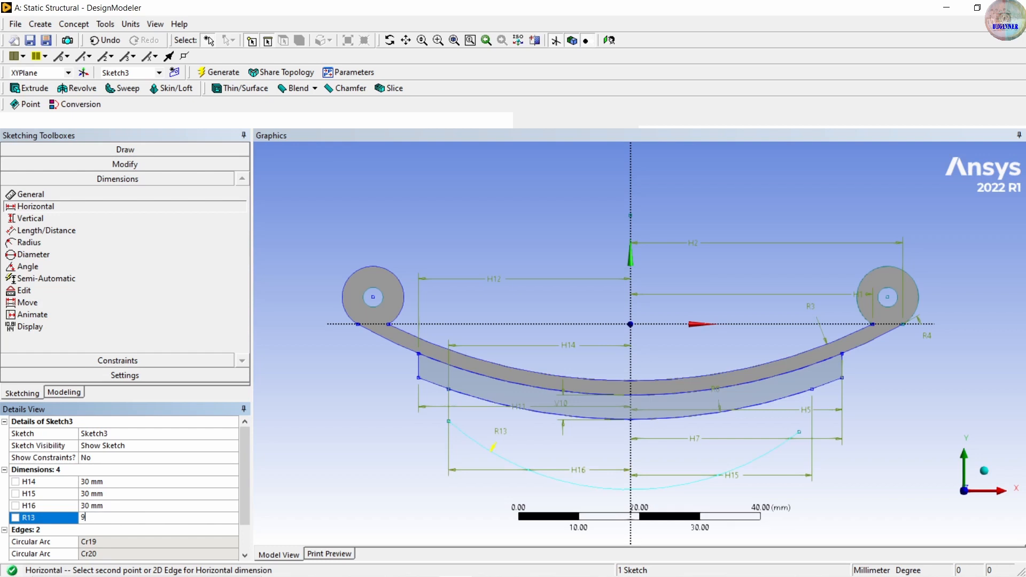
{"action": "type", "text": "0"}
{"action": "key", "text": "Return"}
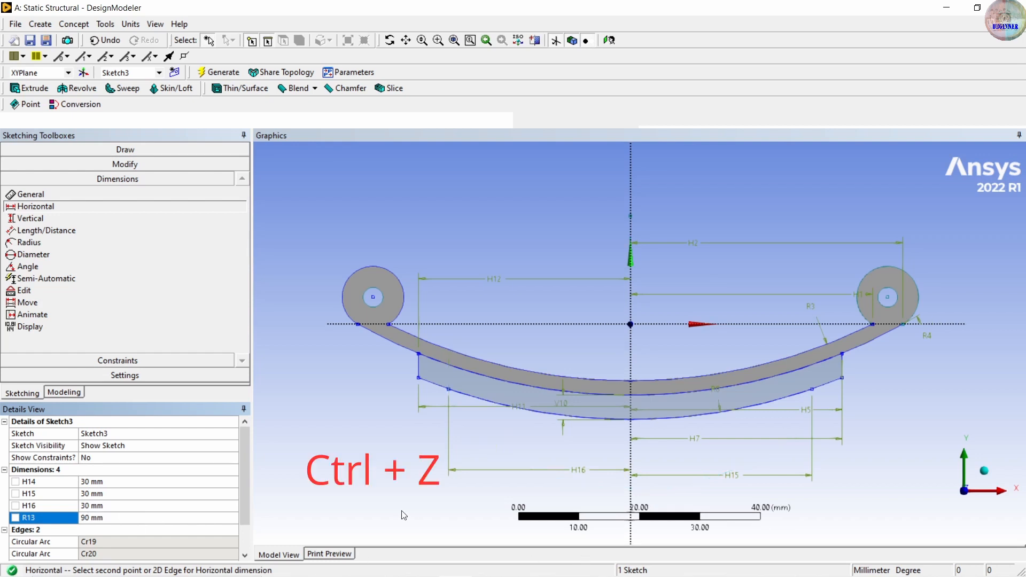
{"action": "key", "text": "ctrl+z"}
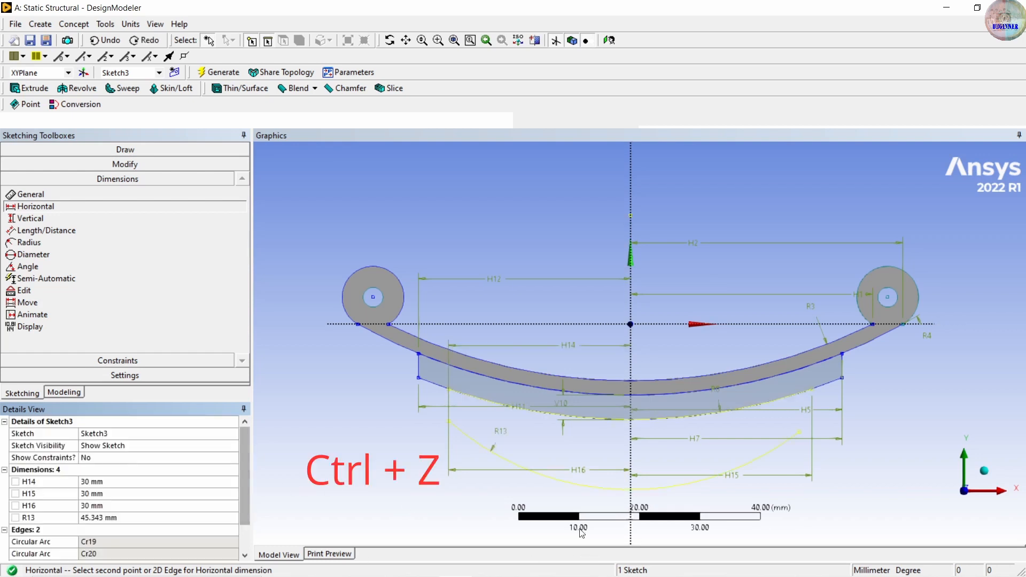
Add a vertical dimension between the third leaf's upper and lower arcs at the Y axis and set it to 3 mm
{"action": "left_click", "coordinate": [44, 217]}
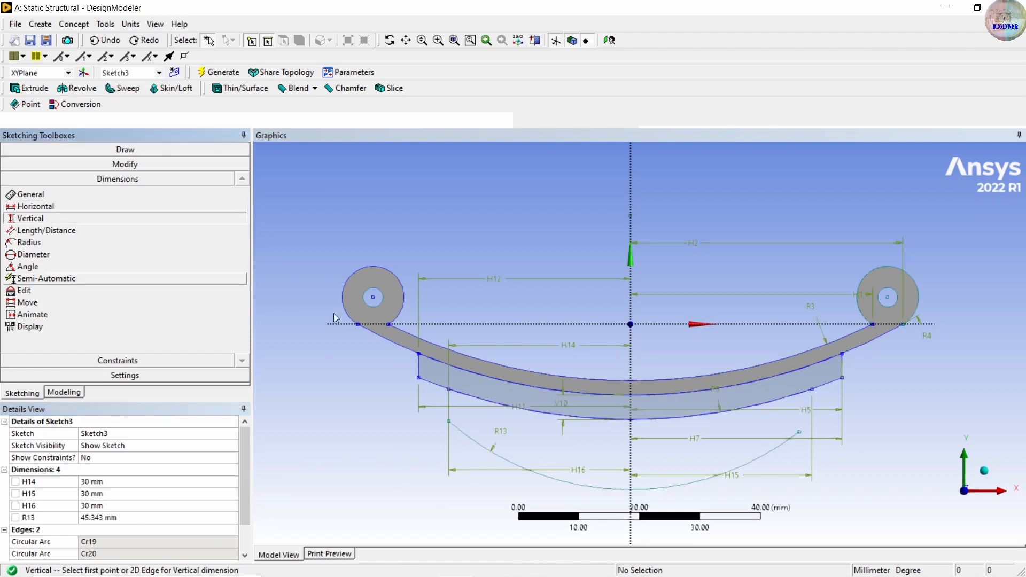
{"action": "left_click", "coordinate": [630, 488]}
{"action": "left_click", "coordinate": [641, 419]}
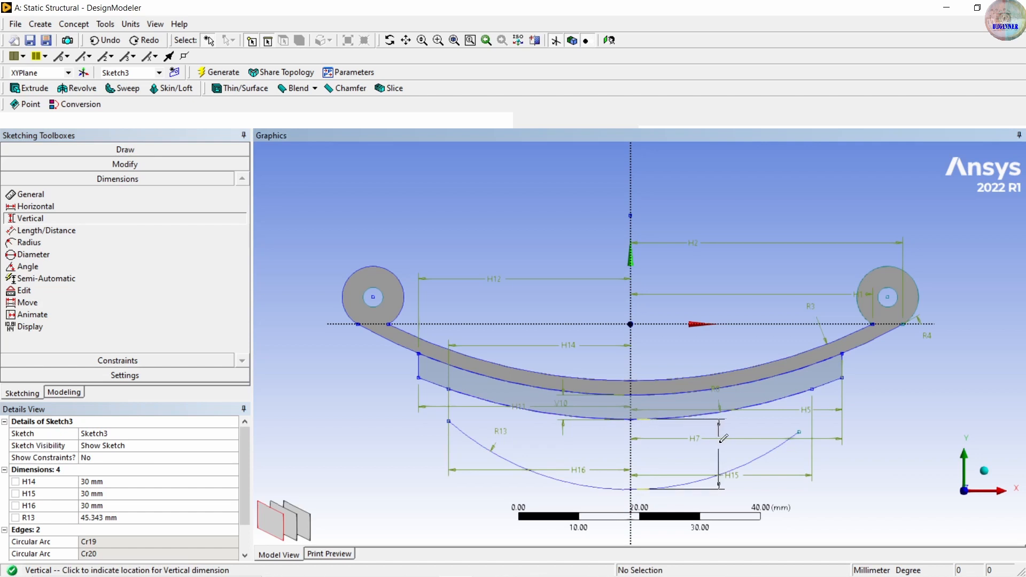
{"action": "left_click", "coordinate": [672, 453]}
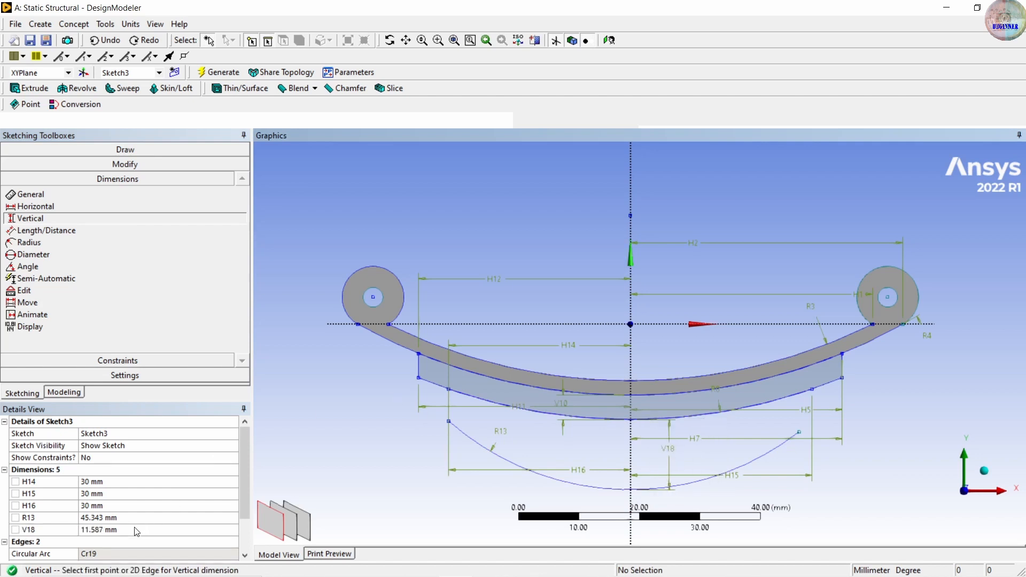
{"action": "left_click", "coordinate": [136, 530]}
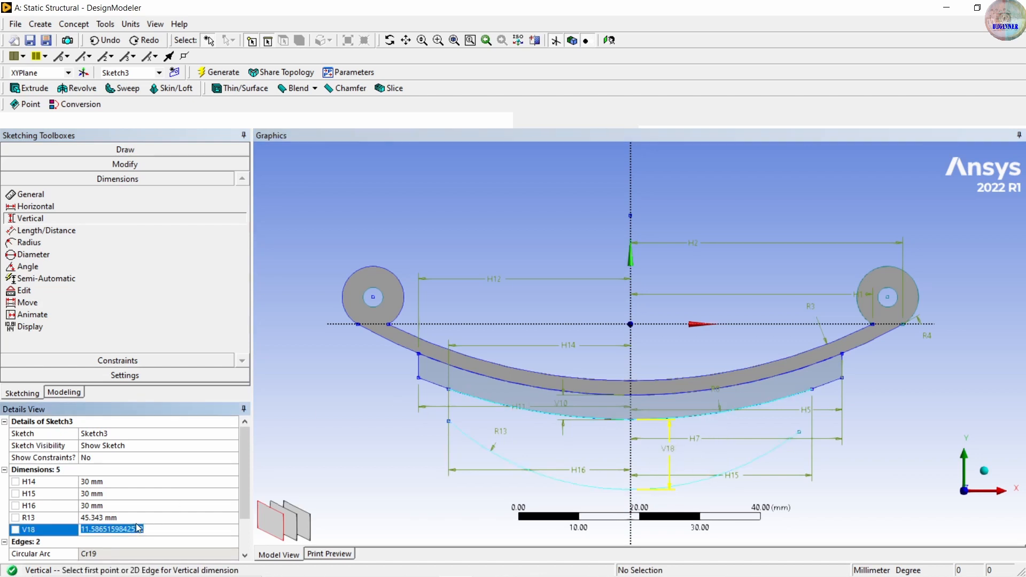
{"action": "type", "text": "3"}
{"action": "key", "text": "Return"}
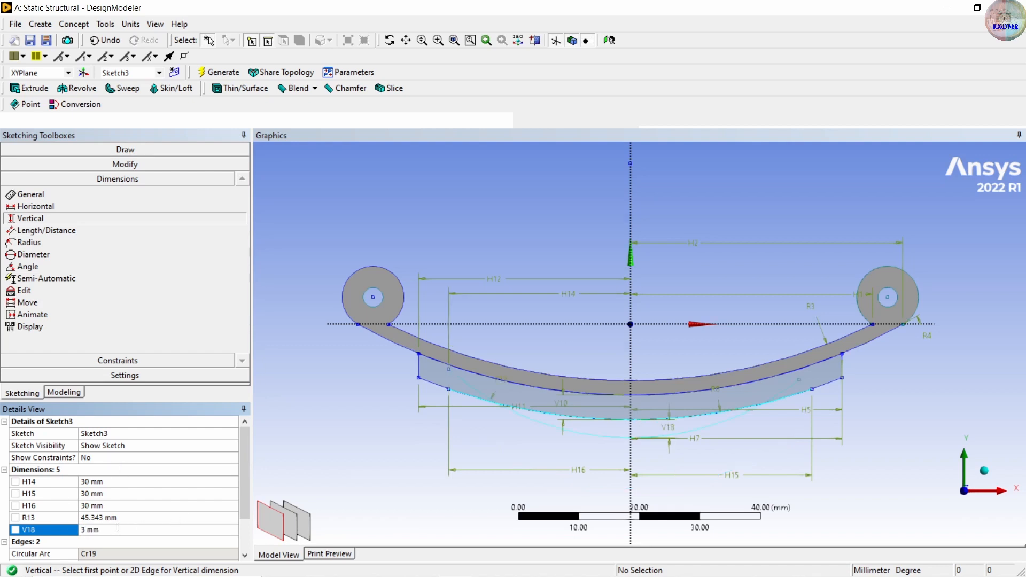
Set the third leaf's lower arc radius R13 to 90 mm
{"action": "left_click", "coordinate": [115, 517]}
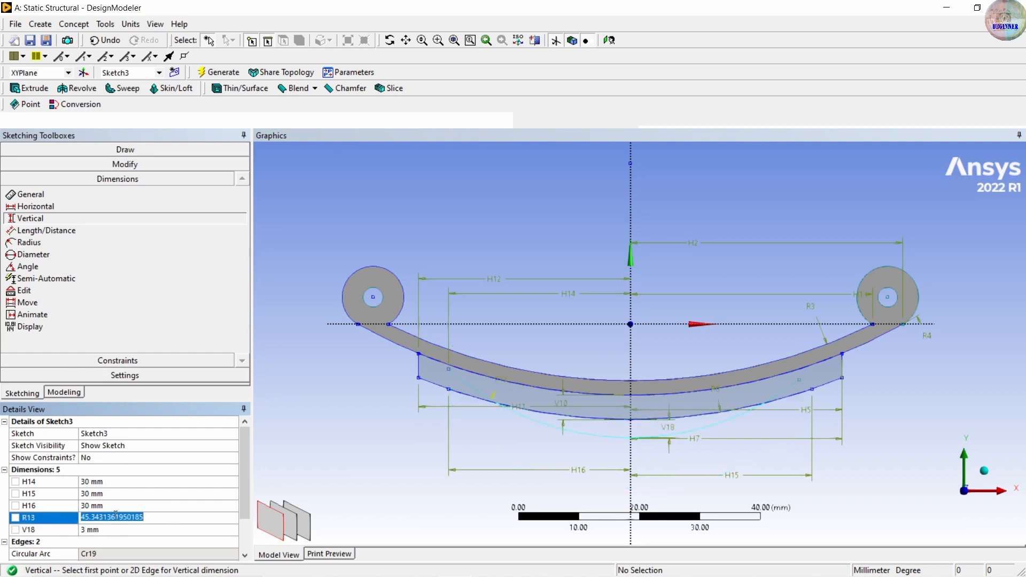
{"action": "type", "text": "90"}
{"action": "key", "text": "Return"}
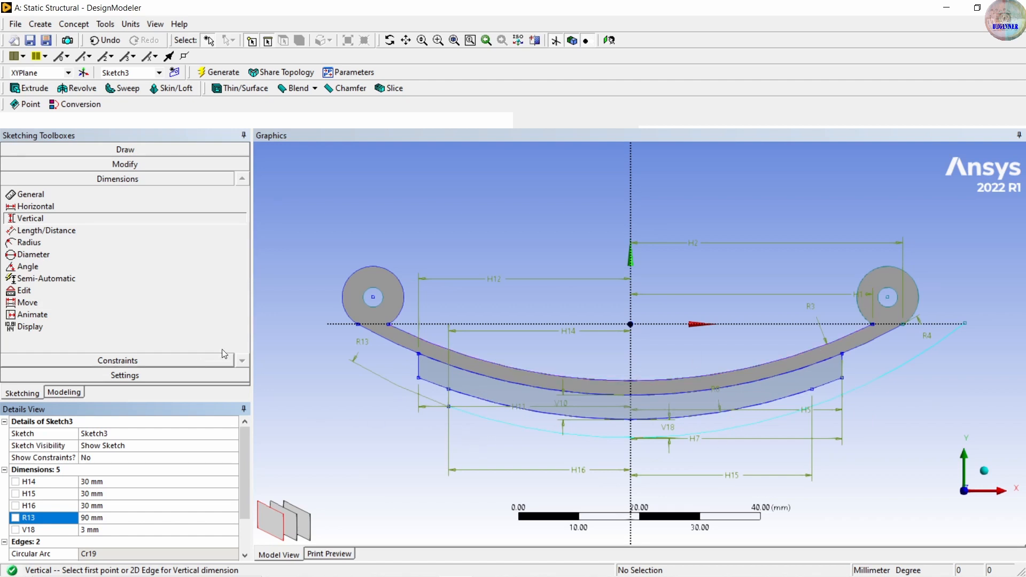
Add a horizontal dimension from the Y axis to the lower arc's right endpoint and set it to 30 mm
{"action": "left_click", "coordinate": [76, 206]}
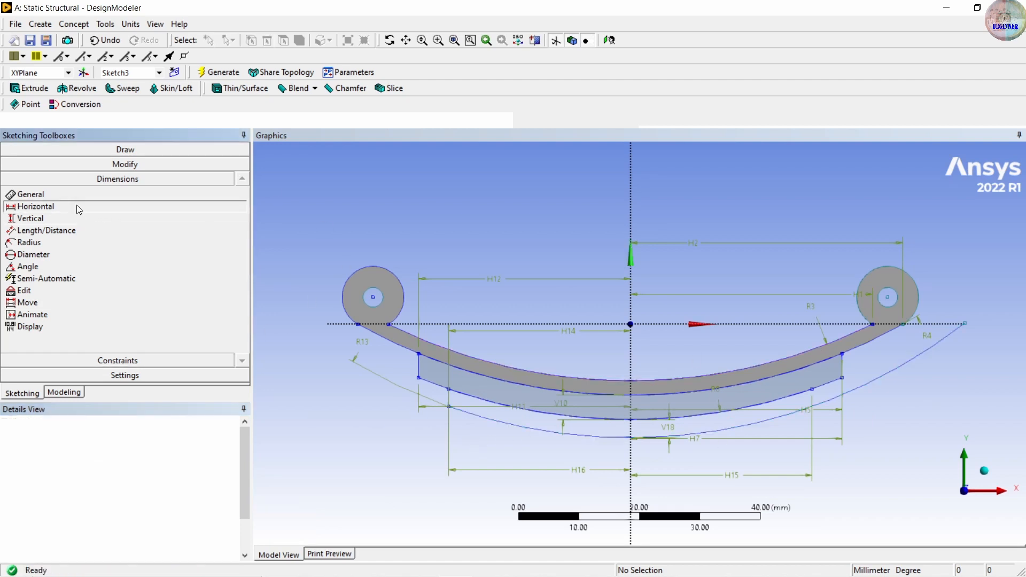
{"action": "left_click", "coordinate": [631, 351]}
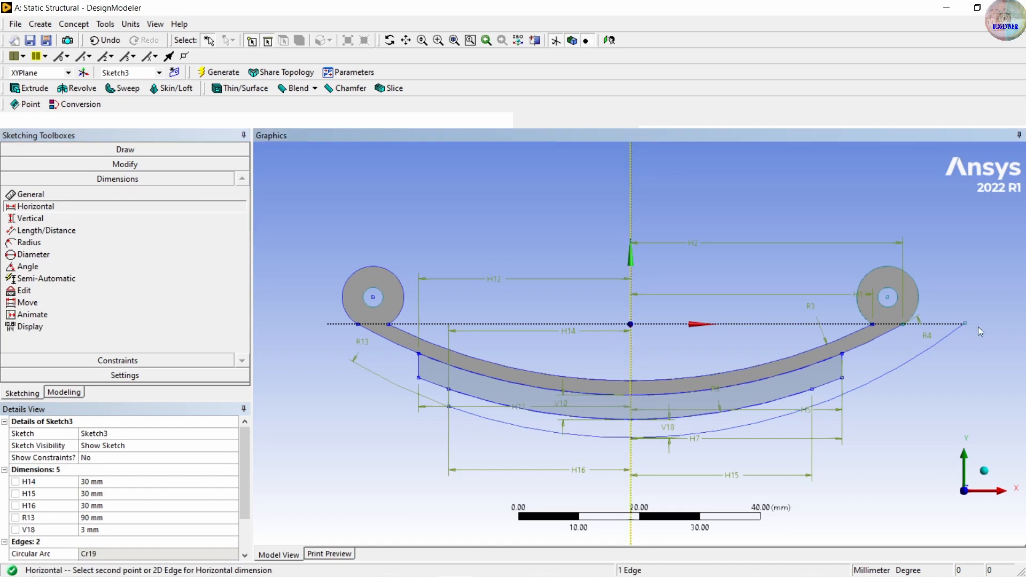
{"action": "left_click", "coordinate": [965, 323]}
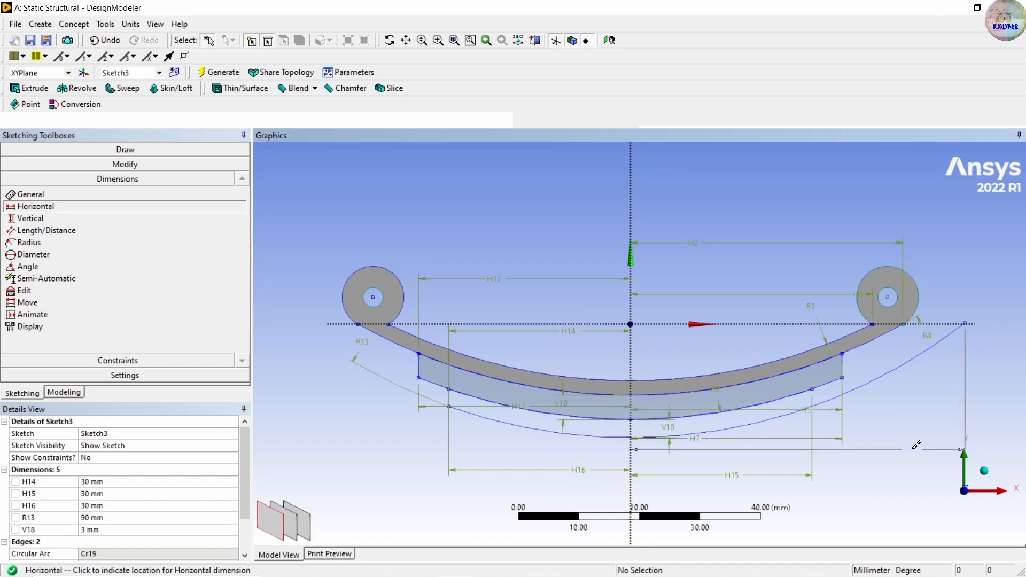
{"action": "left_click", "coordinate": [916, 452]}
{"action": "left_click", "coordinate": [111, 518]}
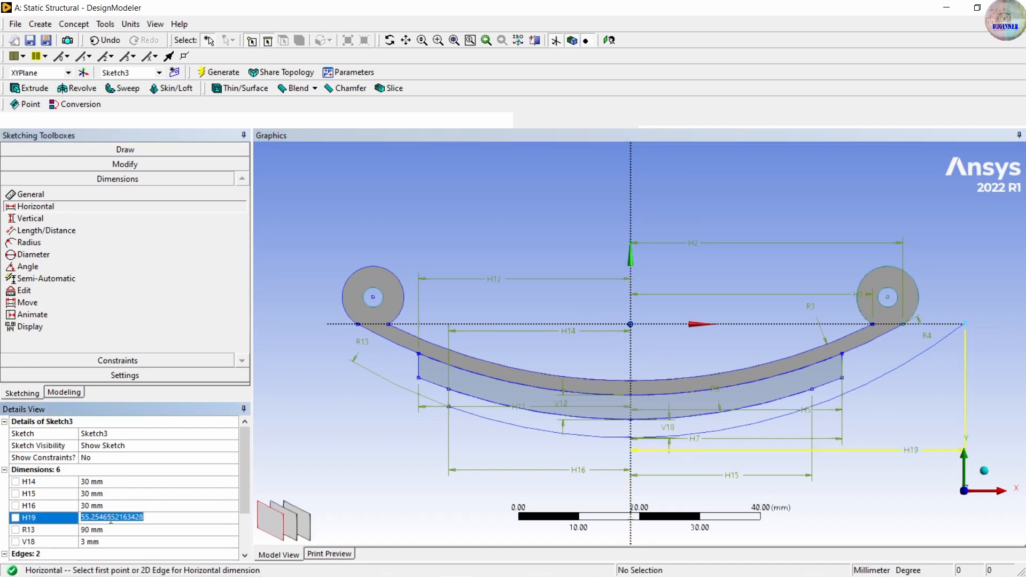
{"action": "type", "text": "30"}
{"action": "key", "text": "Return"}
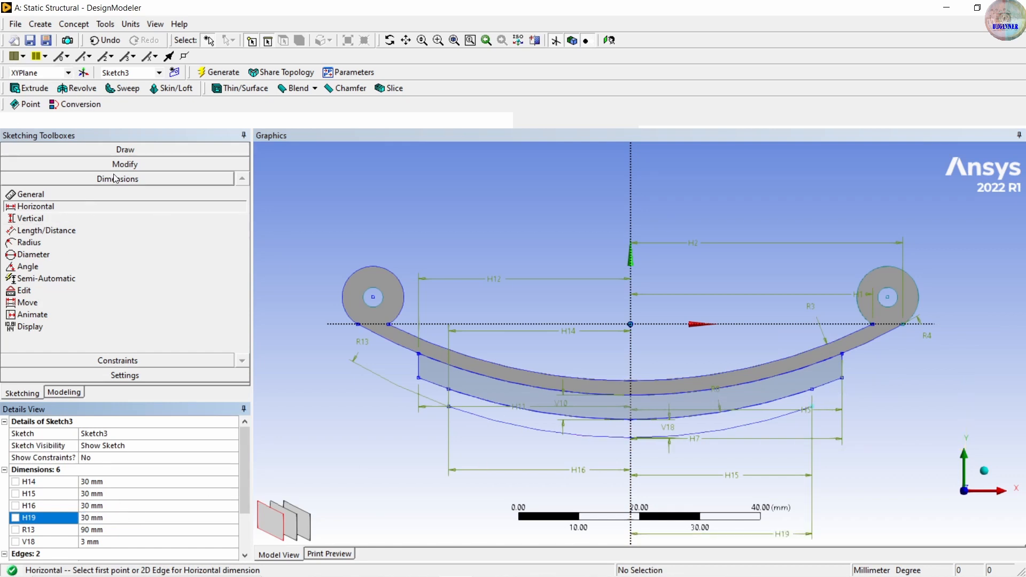
Close the third leaf's profile with a straight line between the upper and lower arc endpoints at each end
{"action": "left_click", "coordinate": [119, 150]}
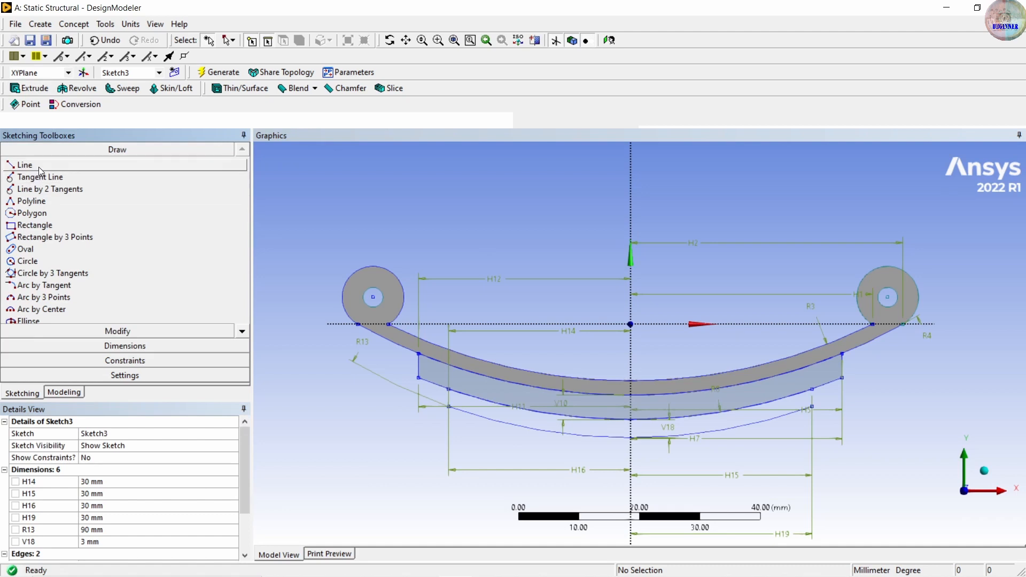
{"action": "left_click", "coordinate": [38, 167]}
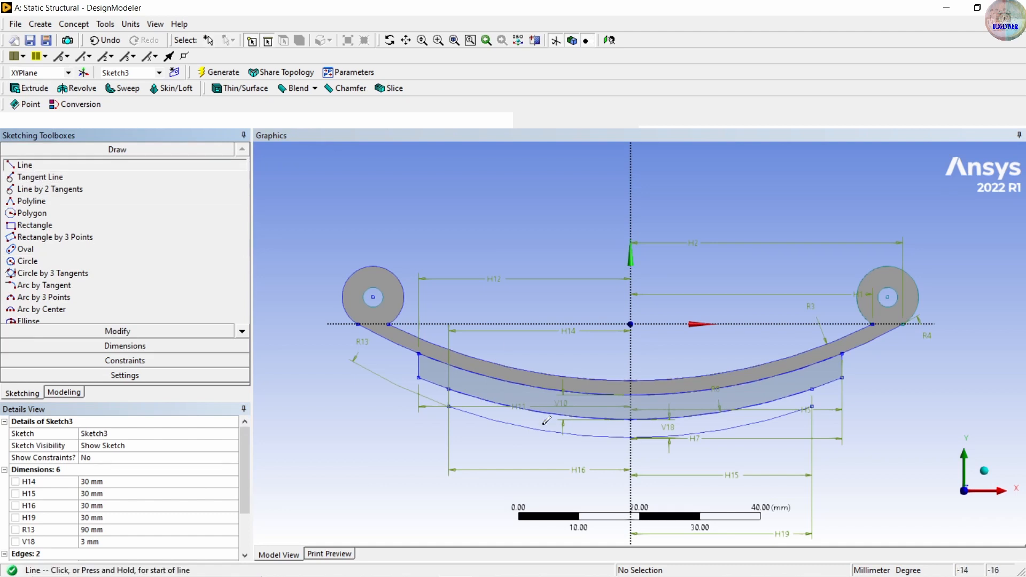
{"action": "left_click", "coordinate": [448, 404]}
{"action": "left_click", "coordinate": [450, 404]}
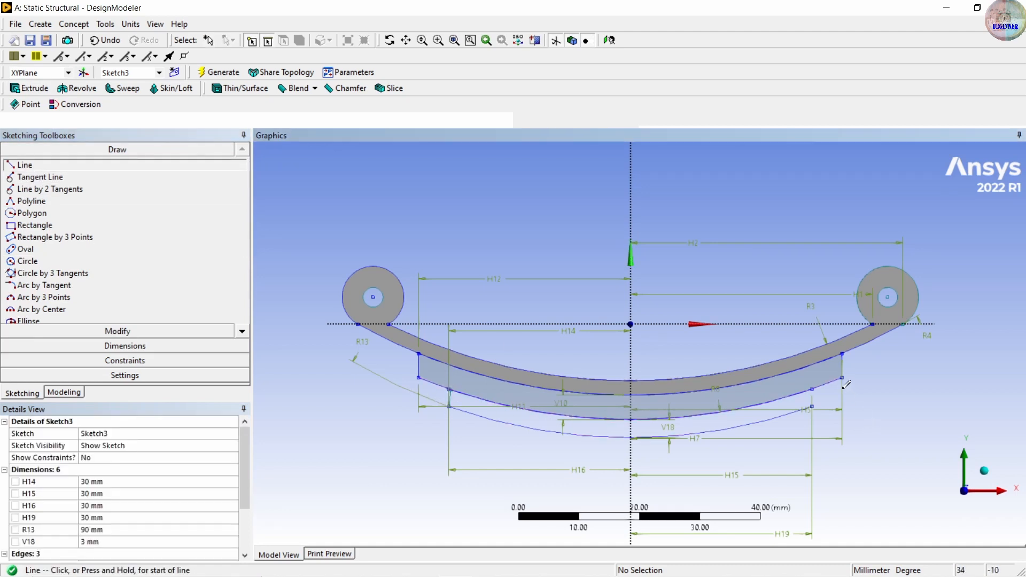
{"action": "left_click", "coordinate": [812, 390]}
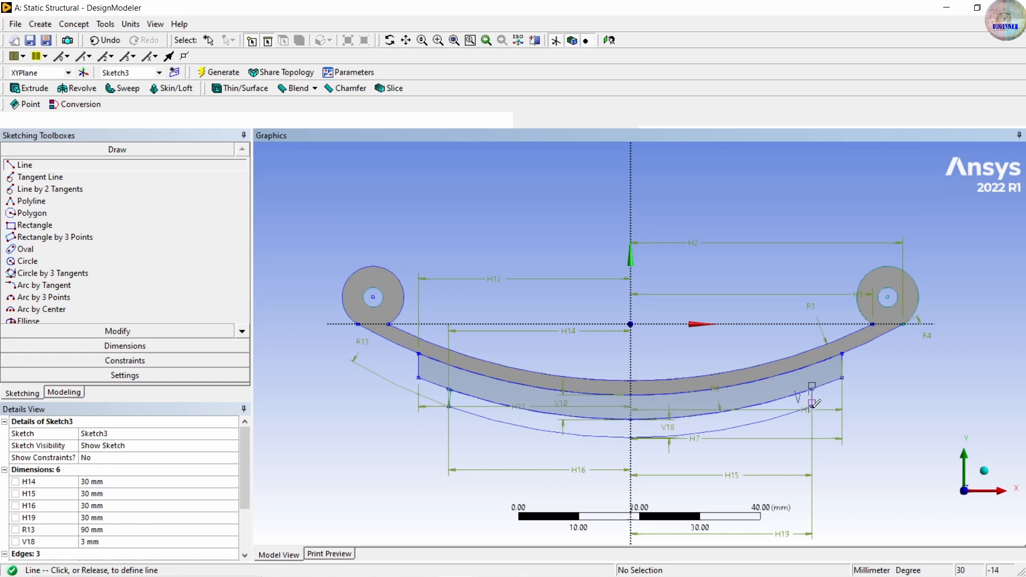
{"action": "left_click", "coordinate": [813, 406]}
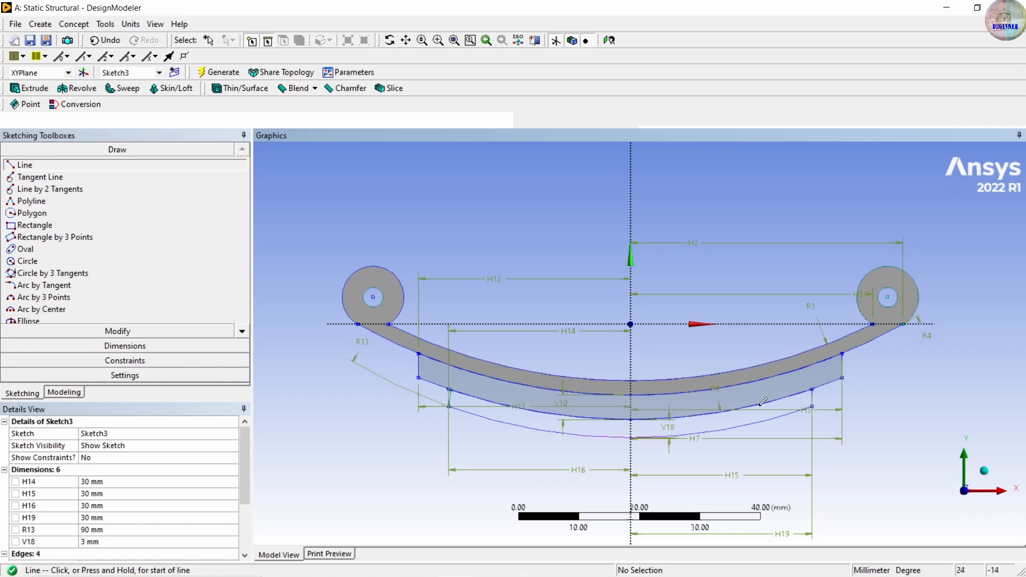
Try to extrude Sketch3 by 10 mm in the normal direction with the Add Material operation
{"action": "left_click", "coordinate": [32, 89]}
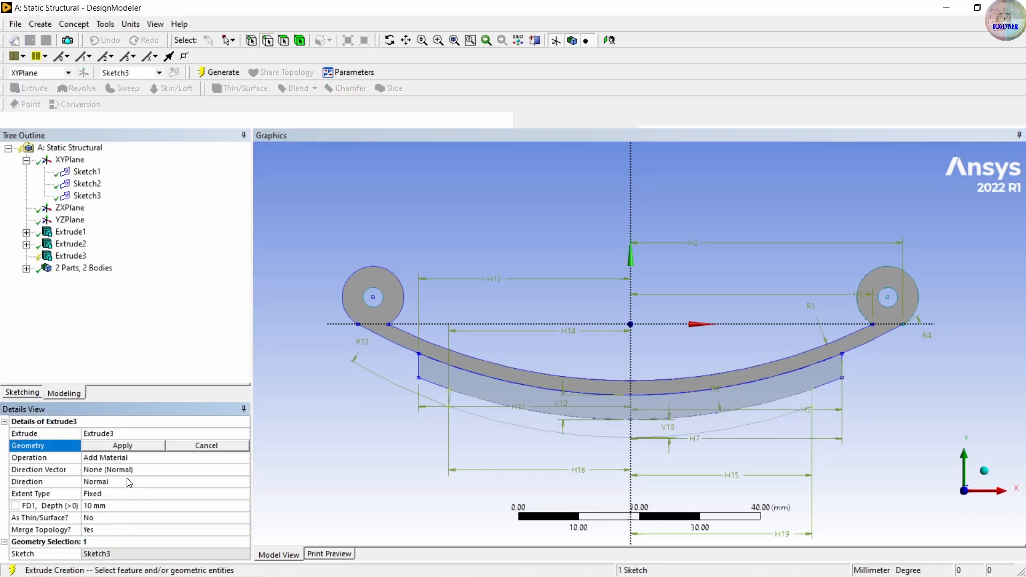
{"action": "left_click", "coordinate": [135, 447]}
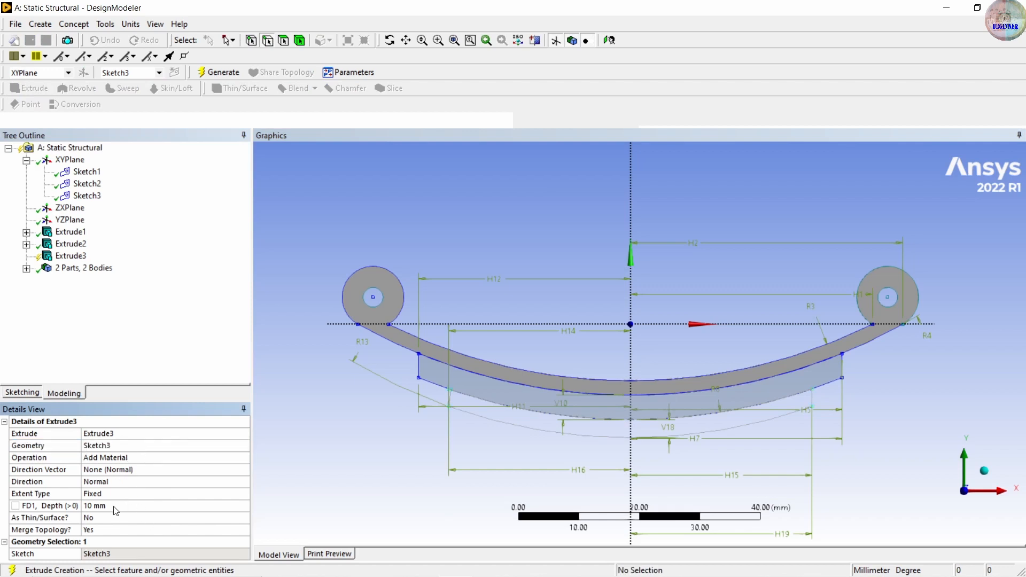
{"action": "middle_click_drag", "start_coordinate": [473, 404], "coordinate": [465, 427]}
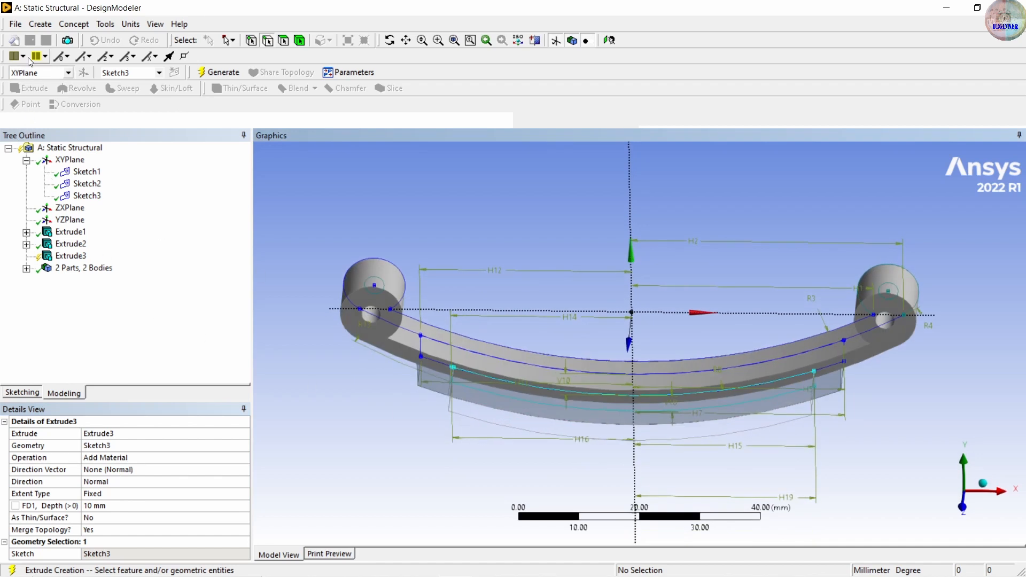
{"action": "left_click", "coordinate": [218, 73]}
{"action": "mouse_move", "coordinate": [469, 402]}
{"action": "middle_mouse_down"}
{"action": "mouse_move", "coordinate": [530, 464]}
{"action": "mouse_move", "coordinate": [507, 471]}
{"action": "middle_mouse_up"}
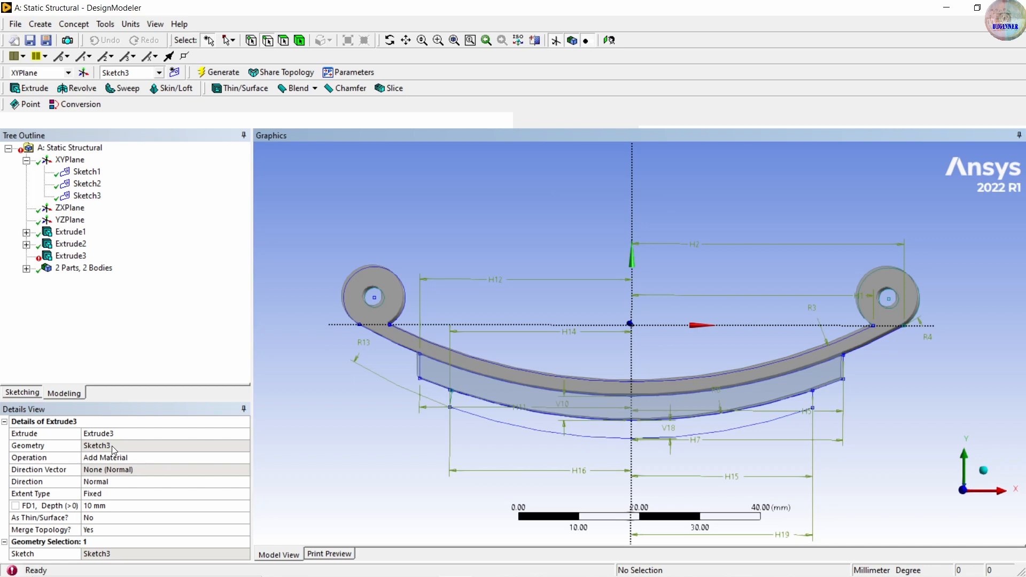
Delete the Extrude3 feature from the model
{"action": "left_click", "coordinate": [80, 259]}
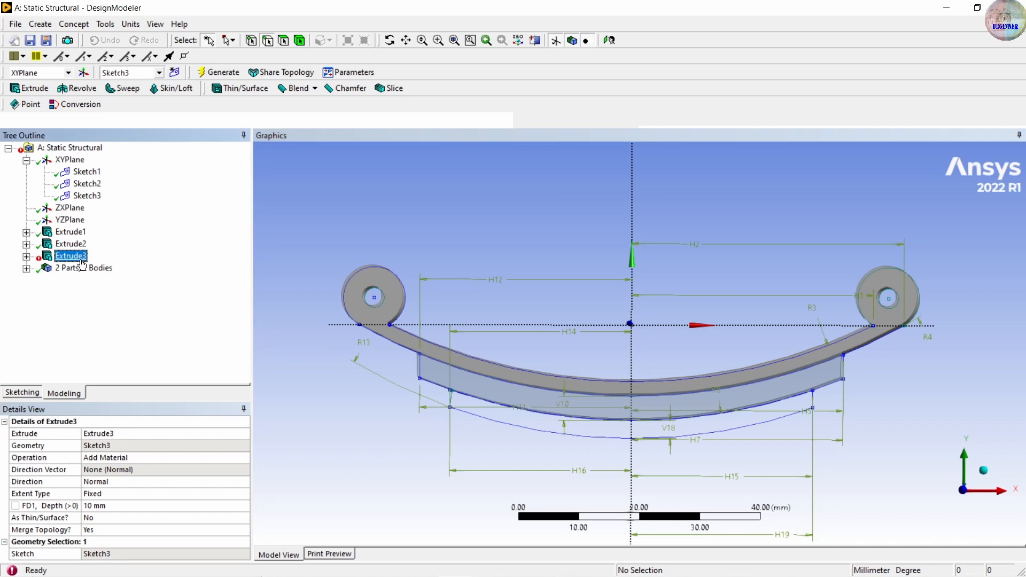
{"action": "key", "text": "Delete"}
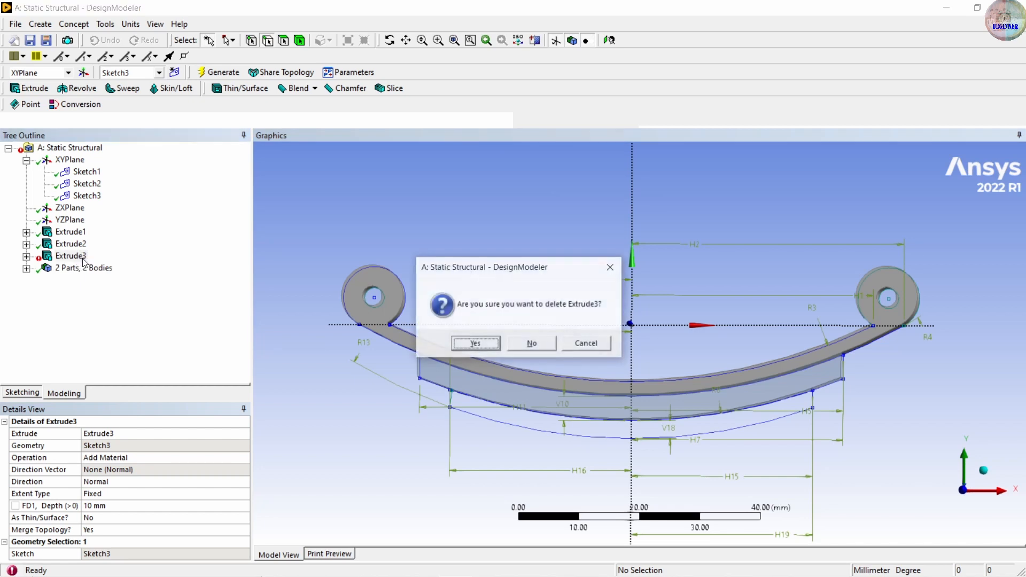
{"action": "key", "text": "Return"}
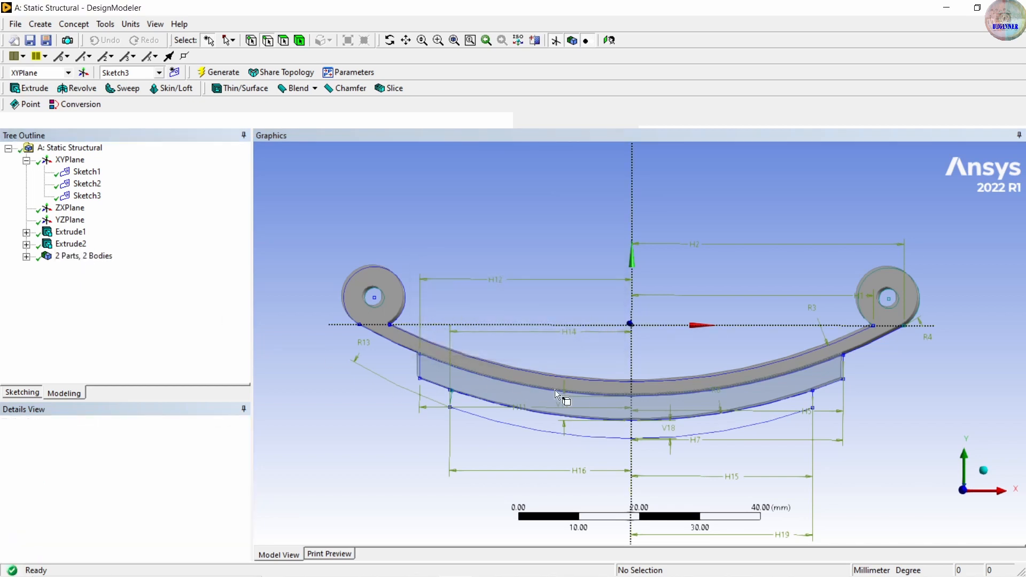
Make the left closing line's upper endpoint coincident with the left endpoint of the third leaf's upper arc
{"action": "mouse_move", "coordinate": [579, 464]}
{"action": "middle_mouse_down"}
{"action": "mouse_move", "coordinate": [615, 454]}
{"action": "mouse_move", "coordinate": [578, 445]}
{"action": "middle_mouse_up"}
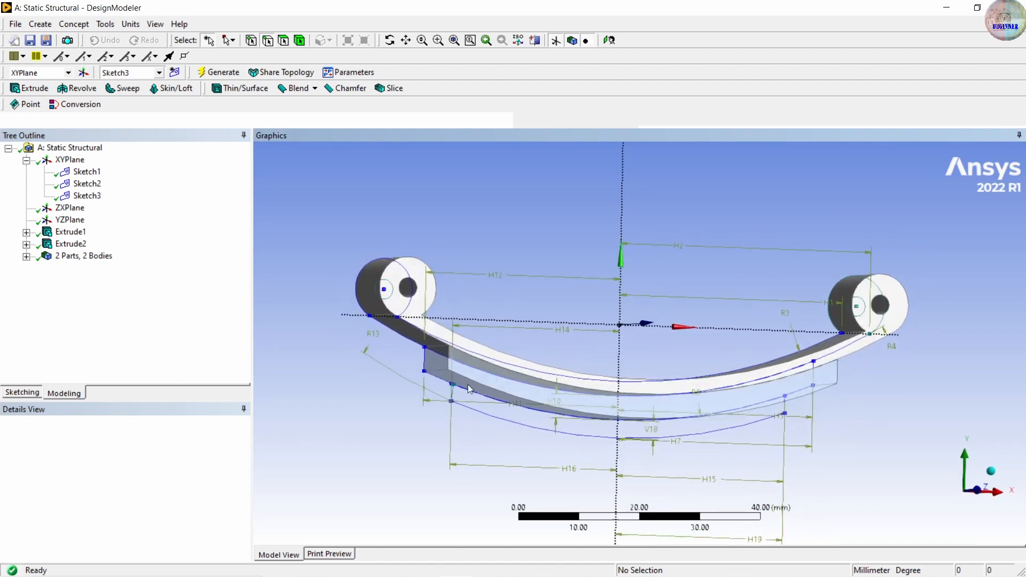
{"action": "scroll", "coordinate": [476, 408], "scroll_direction": "down", "scroll_amount": 3}
{"action": "scroll", "coordinate": [482, 393], "scroll_direction": "up", "scroll_amount": 8}
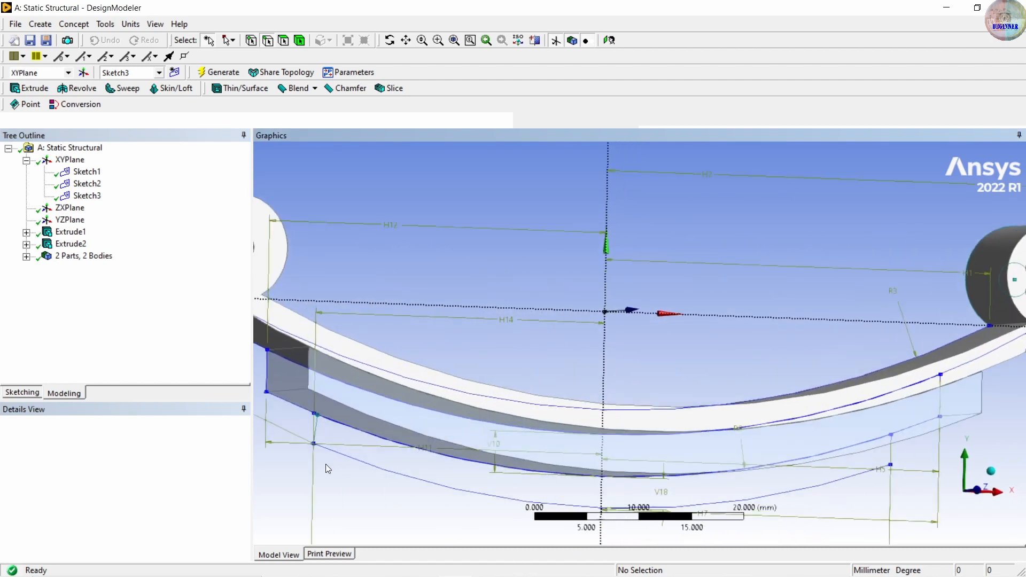
{"action": "scroll", "coordinate": [332, 460], "scroll_direction": "up", "scroll_amount": 4}
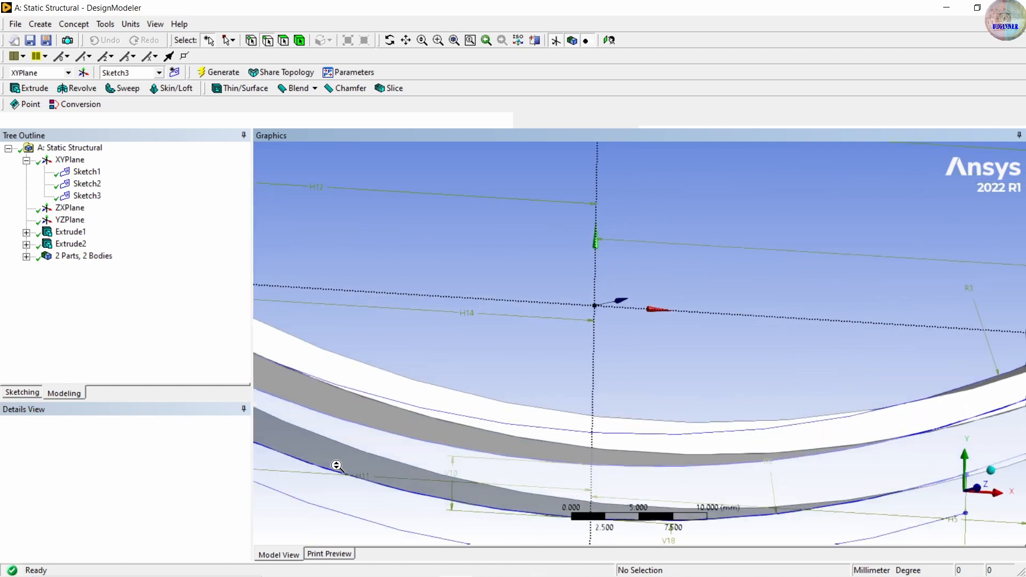
{"action": "scroll", "coordinate": [437, 483], "scroll_direction": "down", "scroll_amount": 4}
{"action": "scroll", "coordinate": [437, 483], "scroll_direction": "down", "scroll_amount": 1}
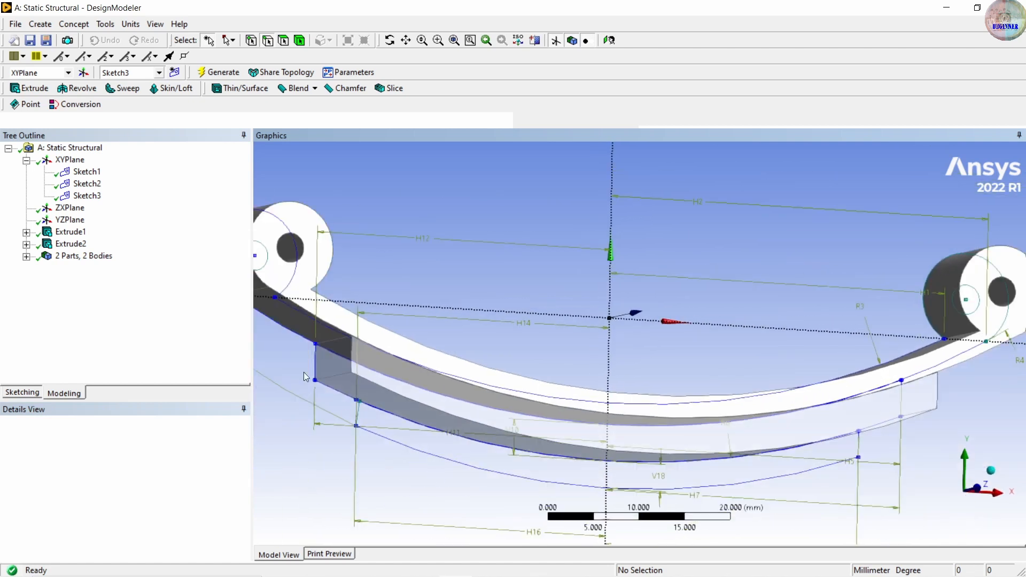
{"action": "left_click", "coordinate": [37, 395]}
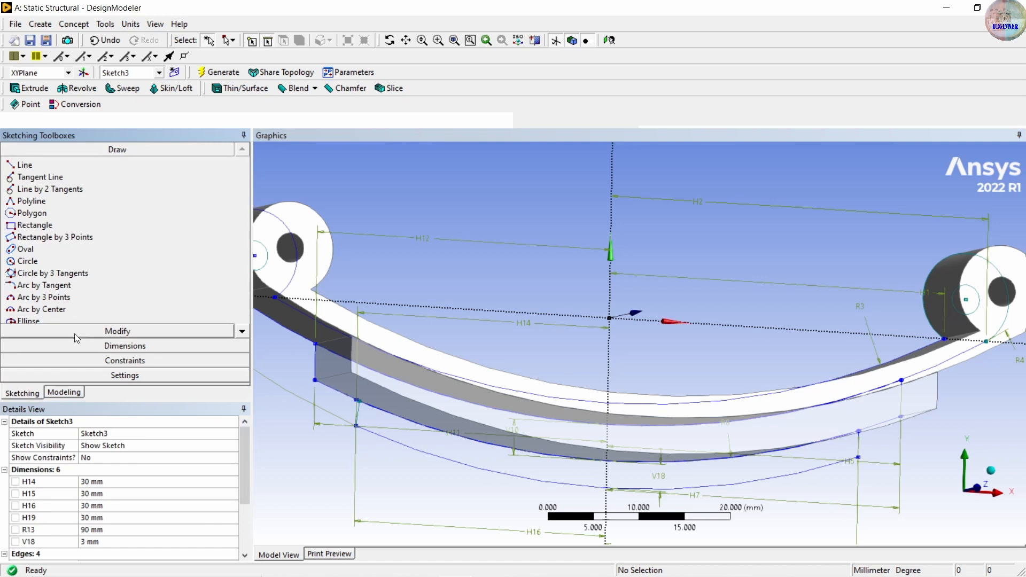
{"action": "left_click", "coordinate": [105, 364]}
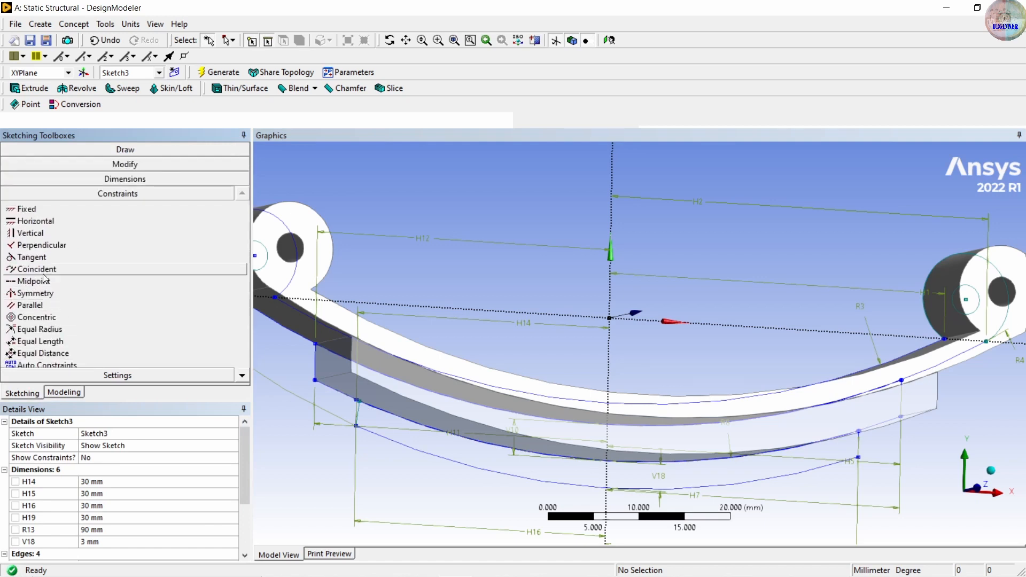
{"action": "left_click", "coordinate": [357, 401]}
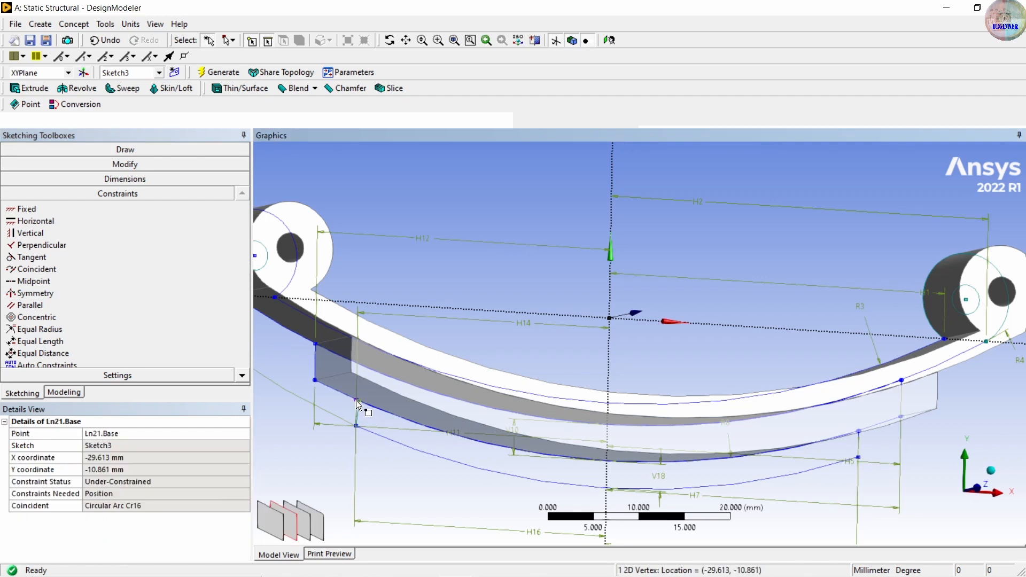
{"action": "left_click", "coordinate": [356, 401], "text": "ctrl"}
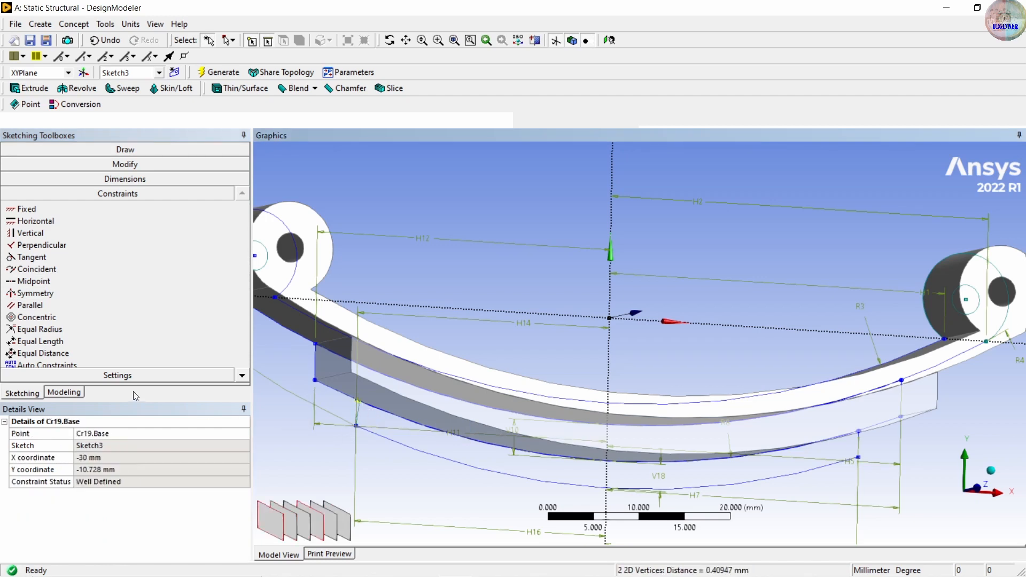
{"action": "scroll", "coordinate": [400, 408], "scroll_direction": "down", "scroll_amount": 1}
{"action": "scroll", "coordinate": [400, 409], "scroll_direction": "up", "scroll_amount": 2}
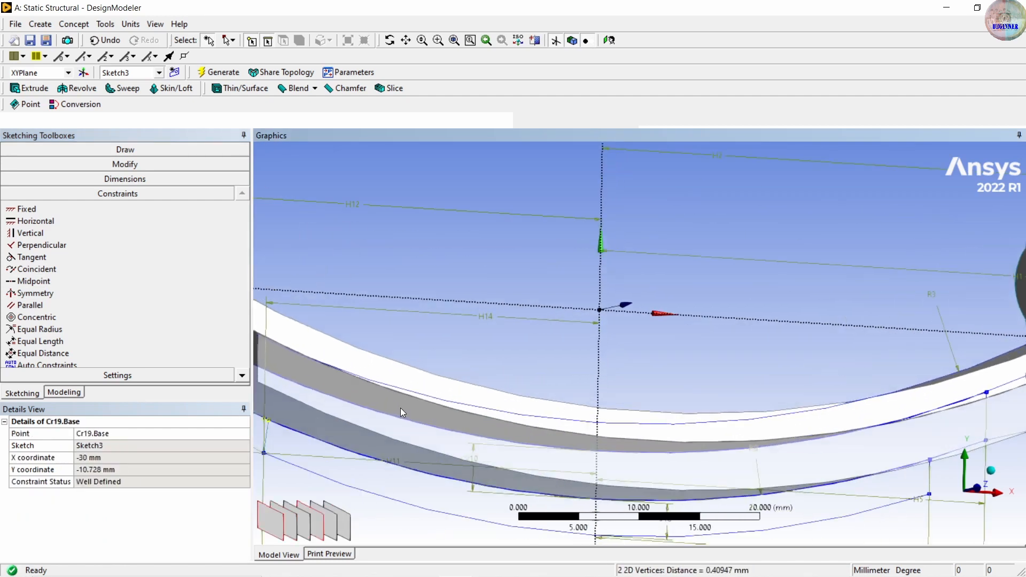
{"action": "scroll", "coordinate": [354, 450], "scroll_direction": "down", "scroll_amount": 3}
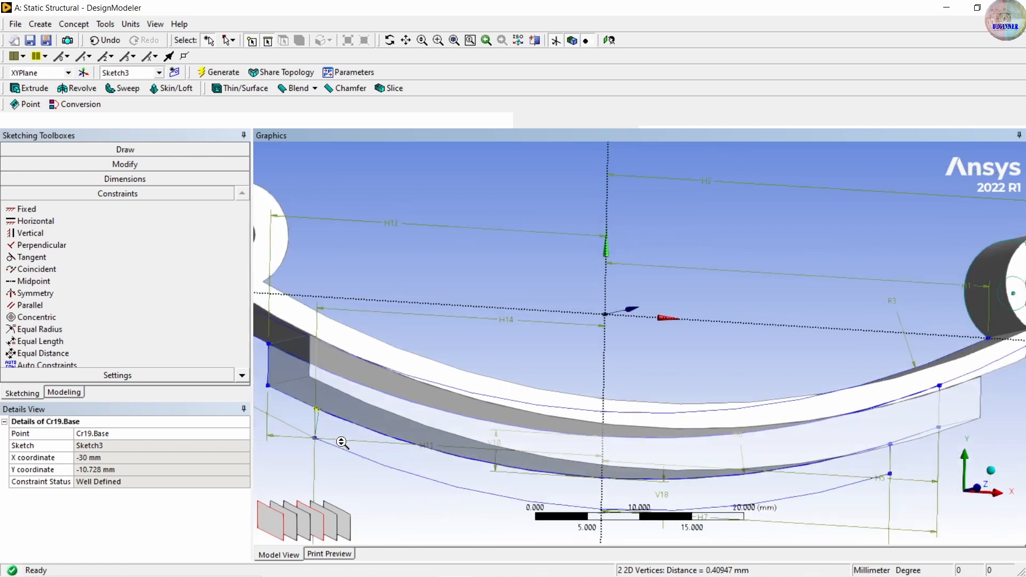
{"action": "scroll", "coordinate": [321, 438], "scroll_direction": "down", "scroll_amount": 1}
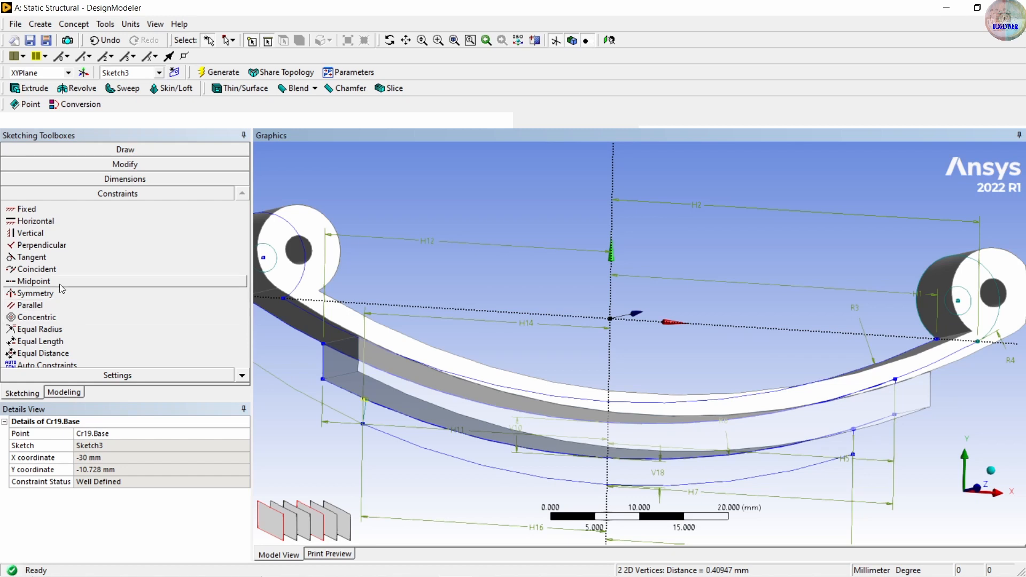
{"action": "left_click", "coordinate": [37, 269]}
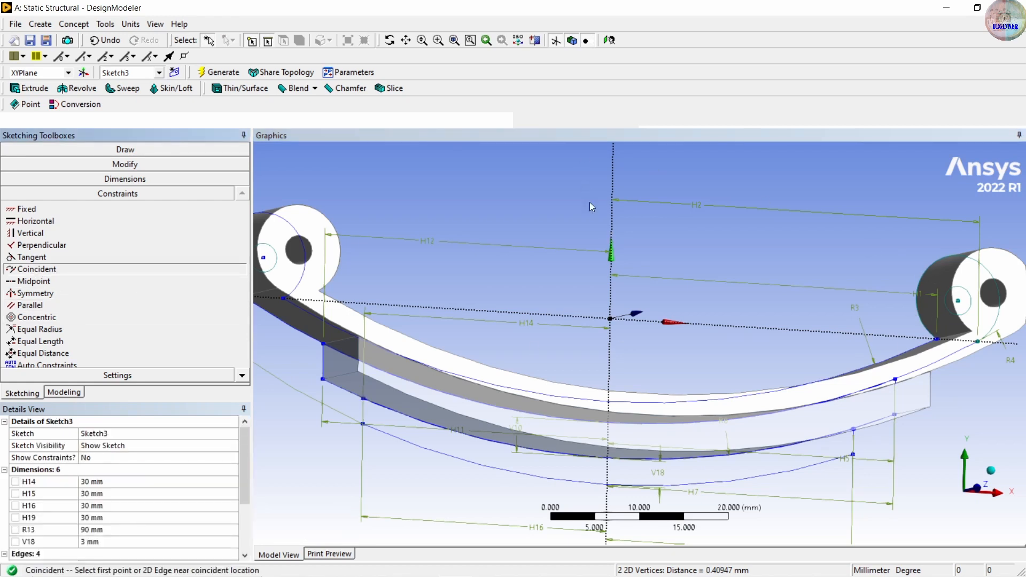
{"action": "scroll", "coordinate": [488, 499], "scroll_direction": "up", "scroll_amount": 2}
{"action": "scroll", "coordinate": [488, 499], "scroll_direction": "down", "scroll_amount": 3}
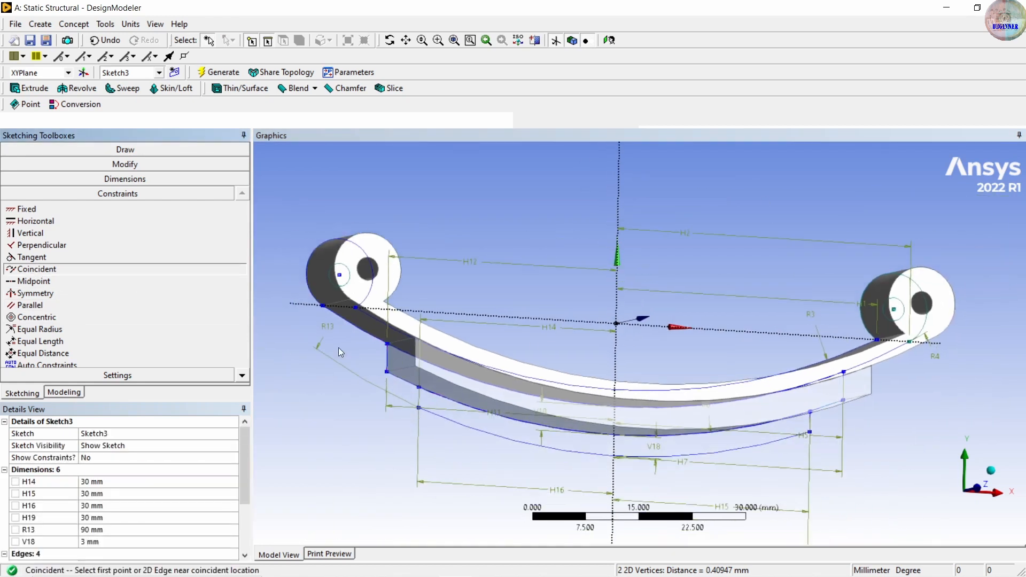
Extrude Sketch3 by 10 mm in the normal direction with the Add Material operation and generate the third leaf
{"action": "left_click", "coordinate": [30, 88]}
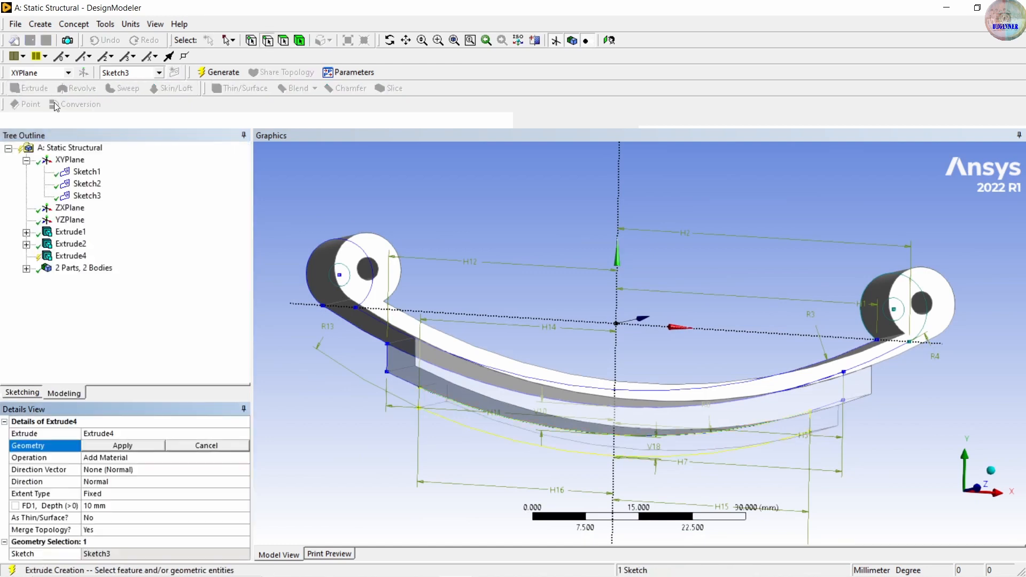
{"action": "left_click", "coordinate": [134, 447]}
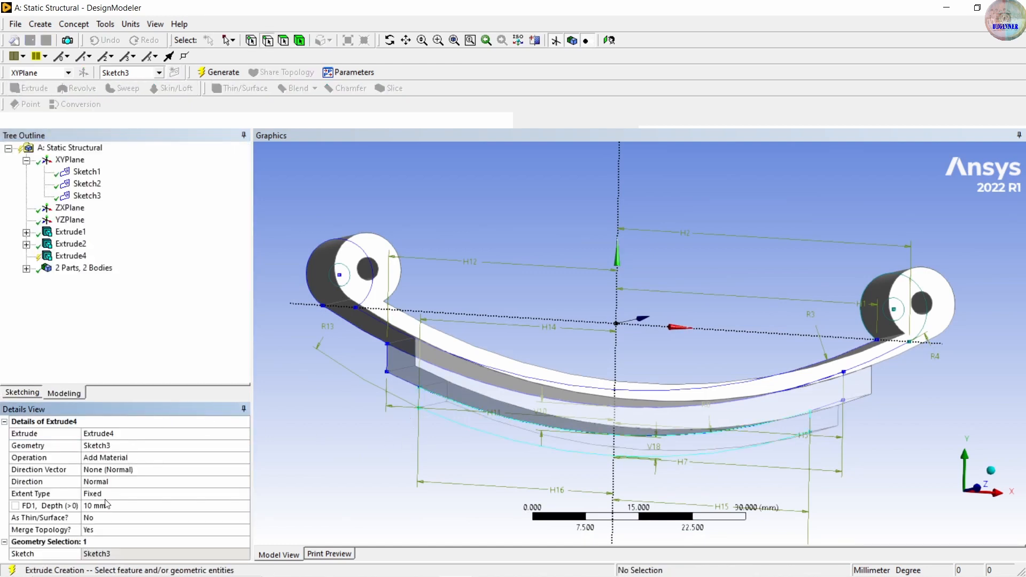
{"action": "middle_click_drag", "start_coordinate": [491, 390], "coordinate": [526, 384]}
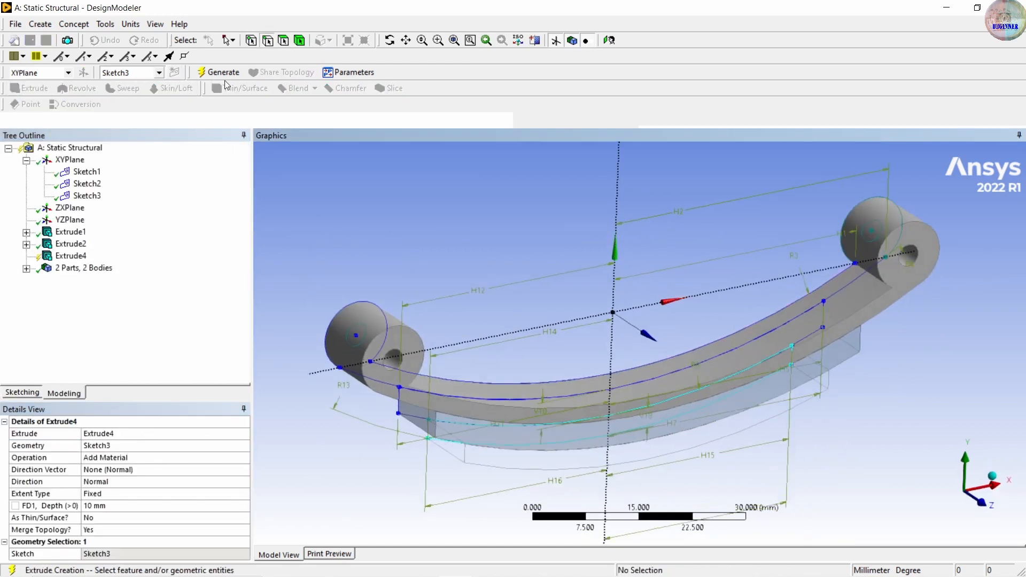
{"action": "left_click", "coordinate": [205, 70]}
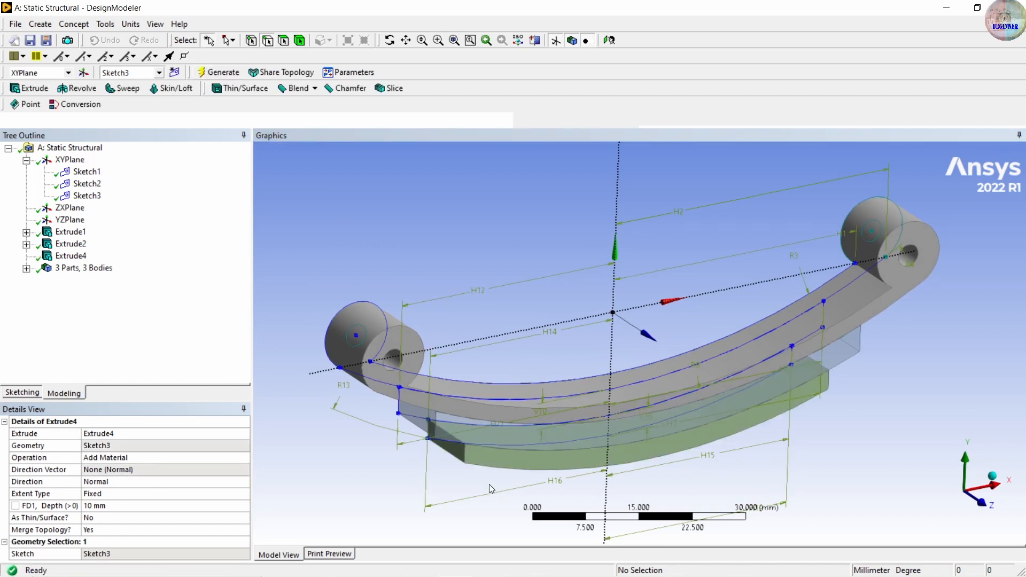
{"action": "middle_click_drag", "start_coordinate": [490, 488], "coordinate": [548, 419]}
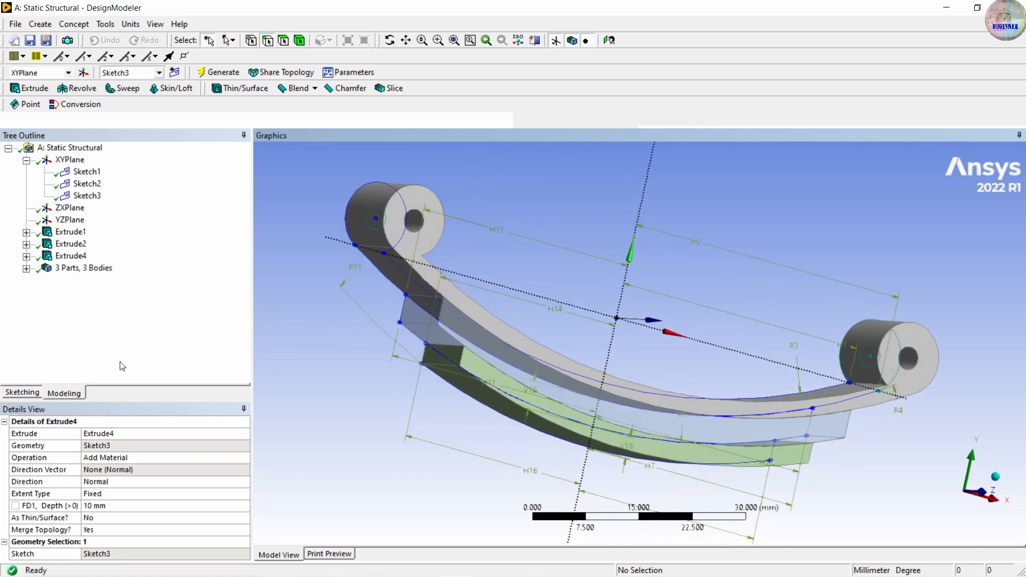
Create a new sketch on XYPlane for the fourth leaf and open it for sketching
{"action": "left_click", "coordinate": [32, 389]}
{"action": "middle_click_drag", "start_coordinate": [379, 388], "coordinate": [377, 408]}
{"action": "middle_click_drag", "start_coordinate": [514, 444], "coordinate": [428, 424]}
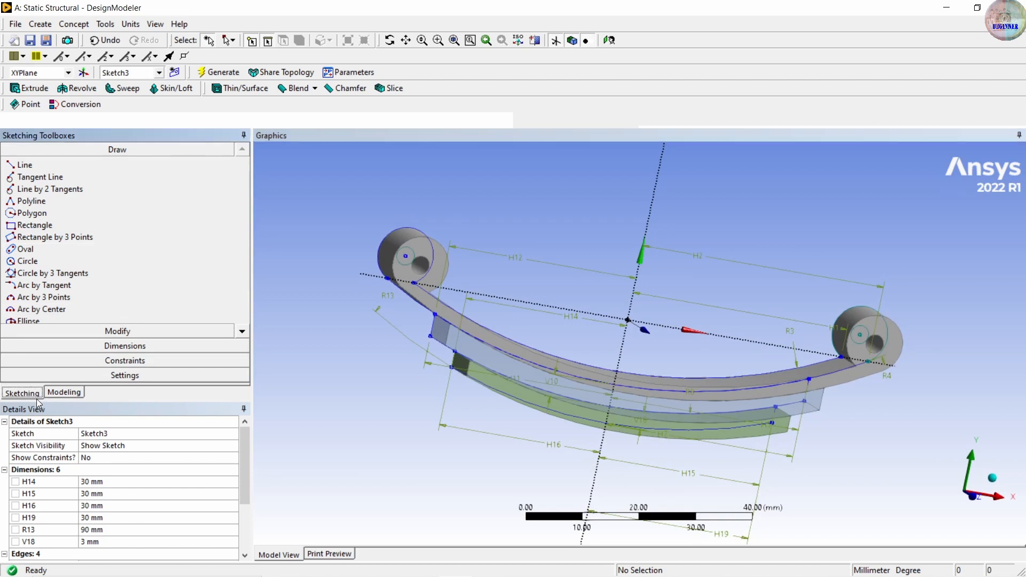
{"action": "left_click", "coordinate": [73, 391]}
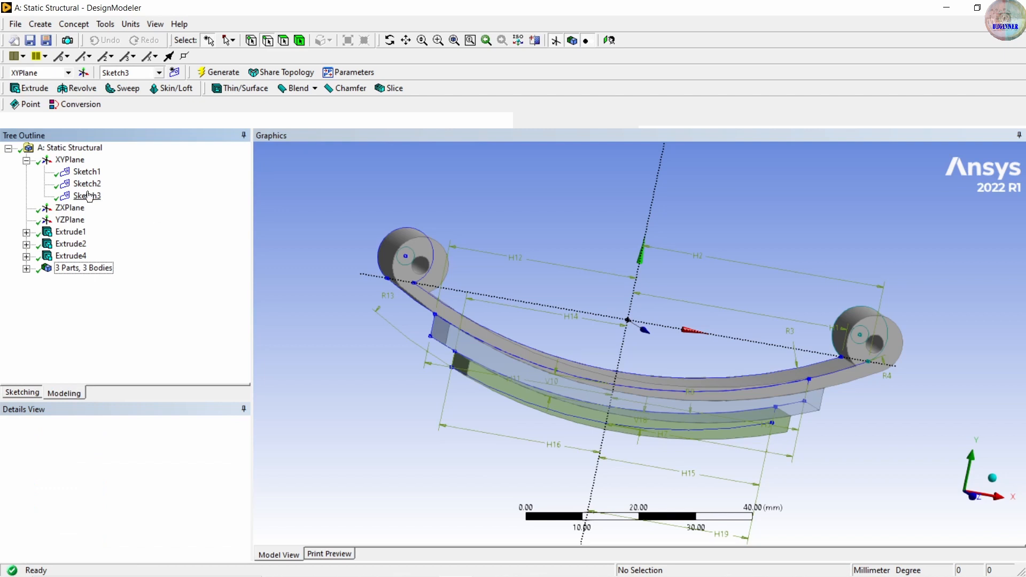
{"action": "left_click", "coordinate": [178, 74]}
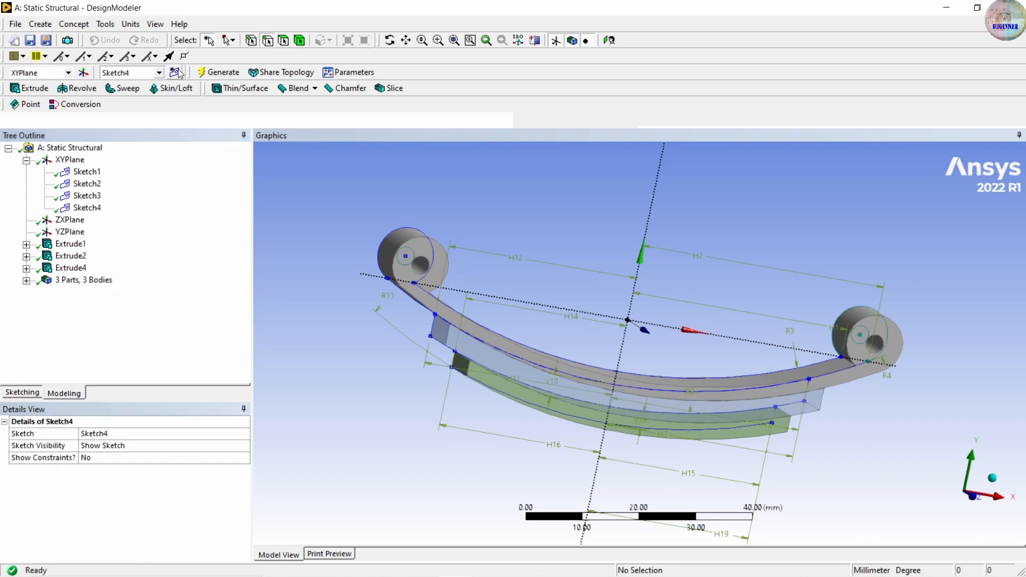
{"action": "left_click", "coordinate": [610, 40]}
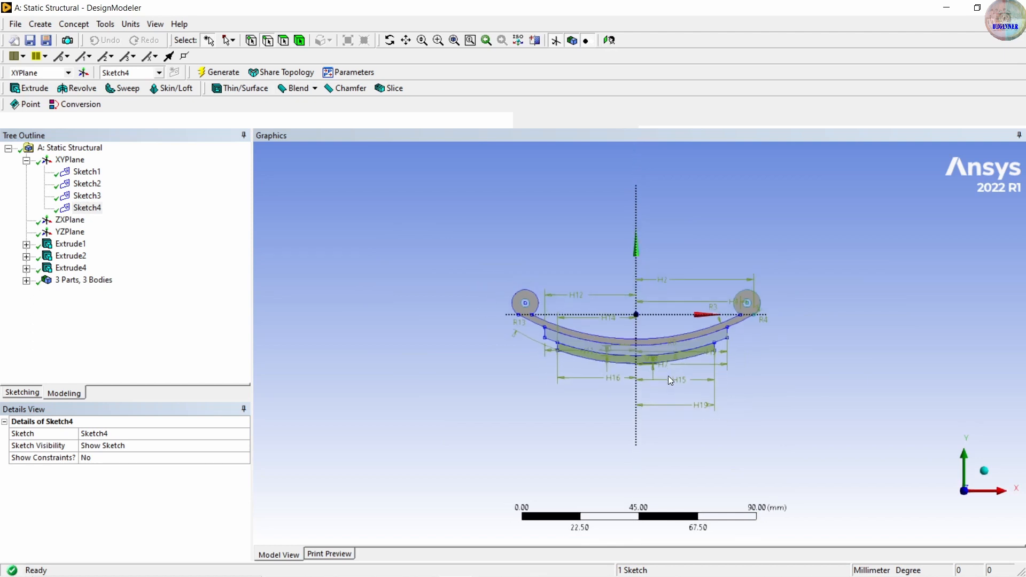
{"action": "left_click", "coordinate": [126, 457]}
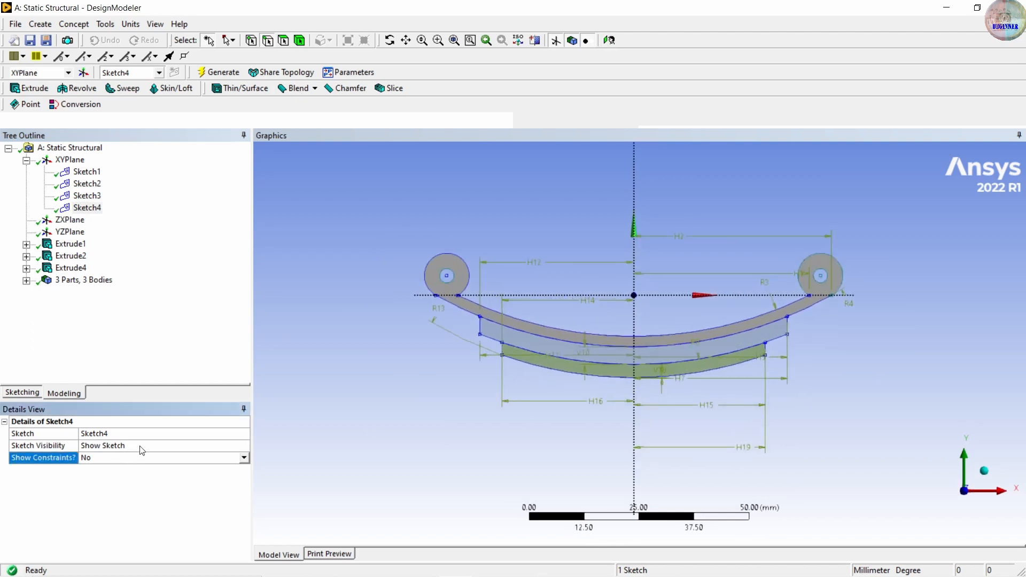
{"action": "left_click", "coordinate": [558, 420]}
{"action": "middle_click_drag", "start_coordinate": [621, 369], "coordinate": [636, 383]}
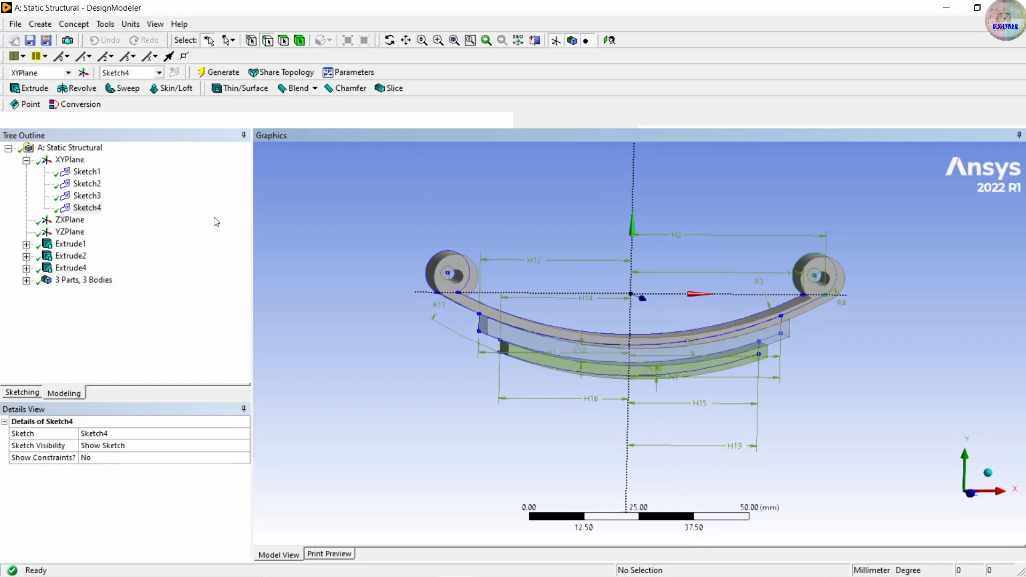
{"action": "left_click", "coordinate": [22, 393]}
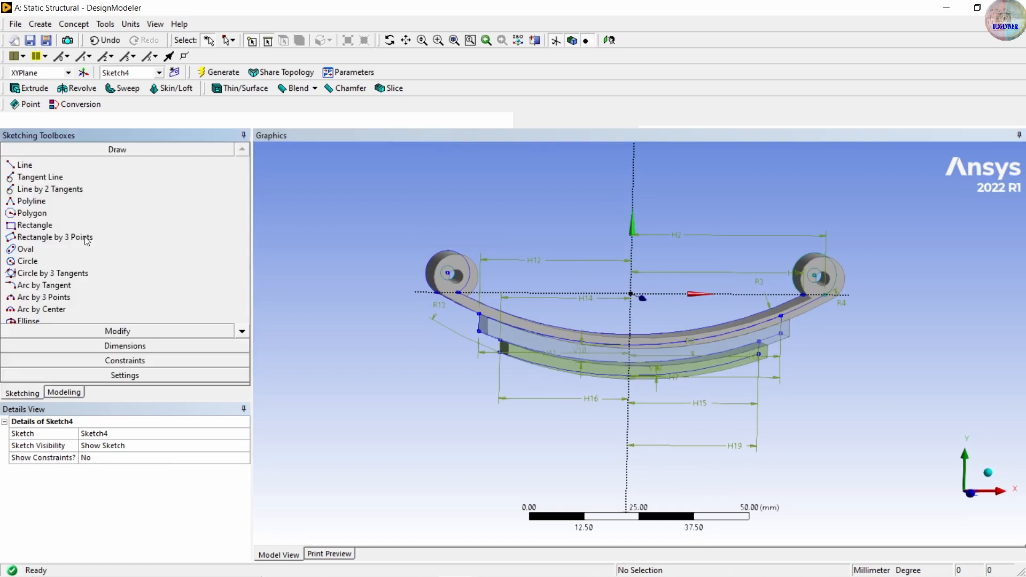
{"action": "left_click", "coordinate": [43, 298]}
{"action": "scroll", "coordinate": [584, 364], "scroll_direction": "up", "scroll_amount": 3}
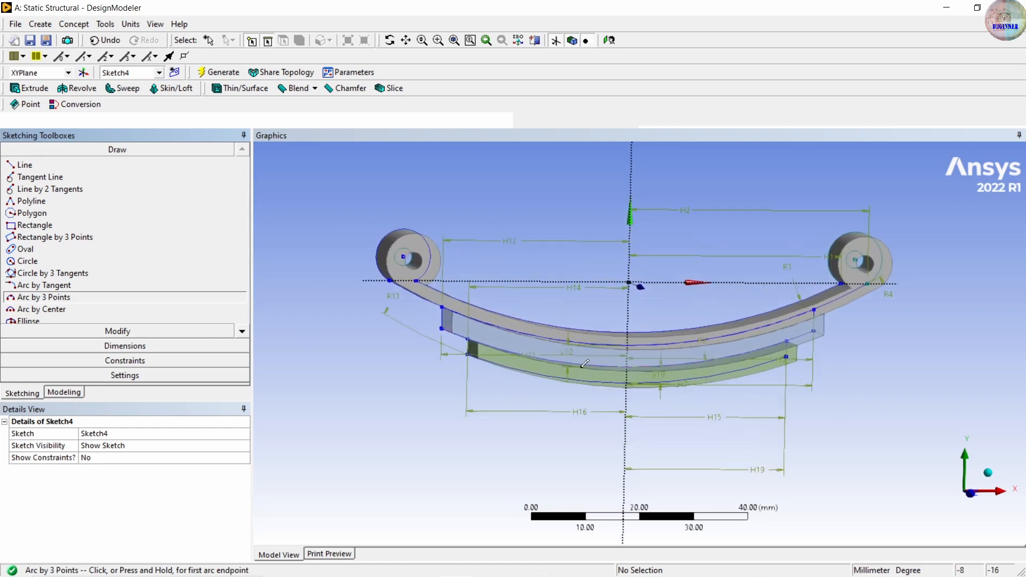
{"action": "left_click", "coordinate": [510, 368]}
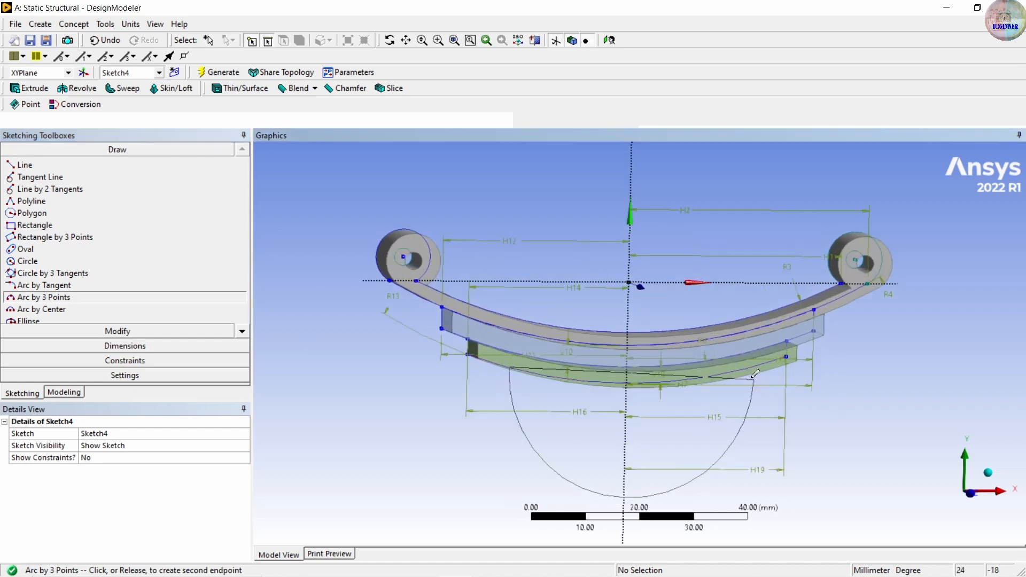
{"action": "key", "text": "Escape"}
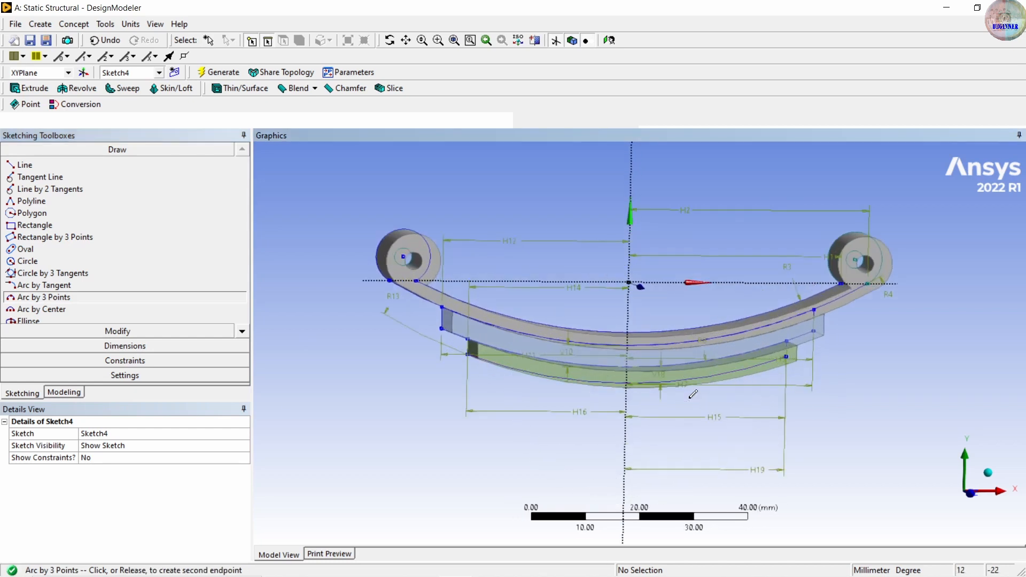
Draw a three-point arc about 42 mm wide along the third leaf's lower edge, roughly centred on the vertical axis
{"action": "left_click", "coordinate": [609, 40]}
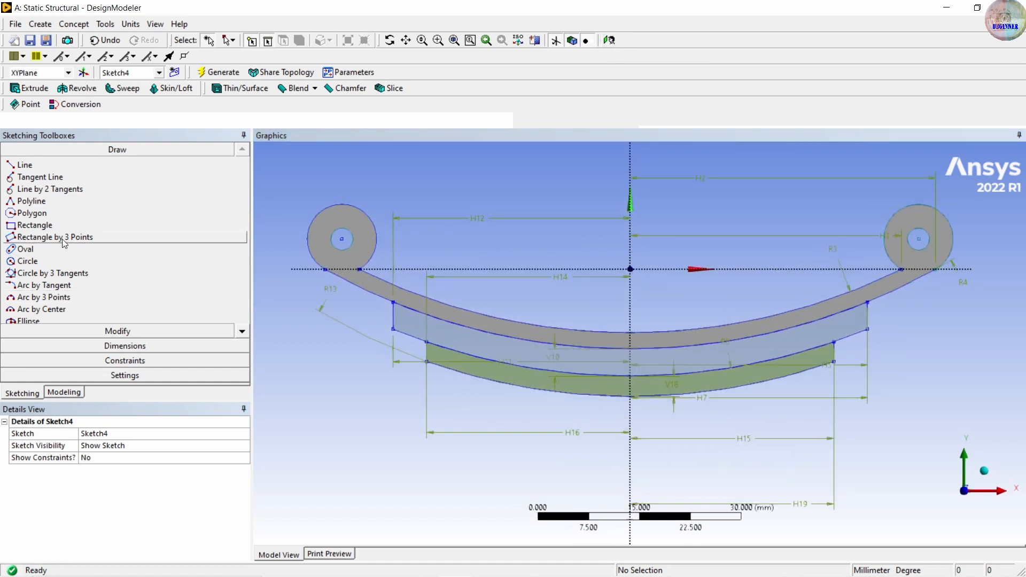
{"action": "left_click", "coordinate": [69, 297]}
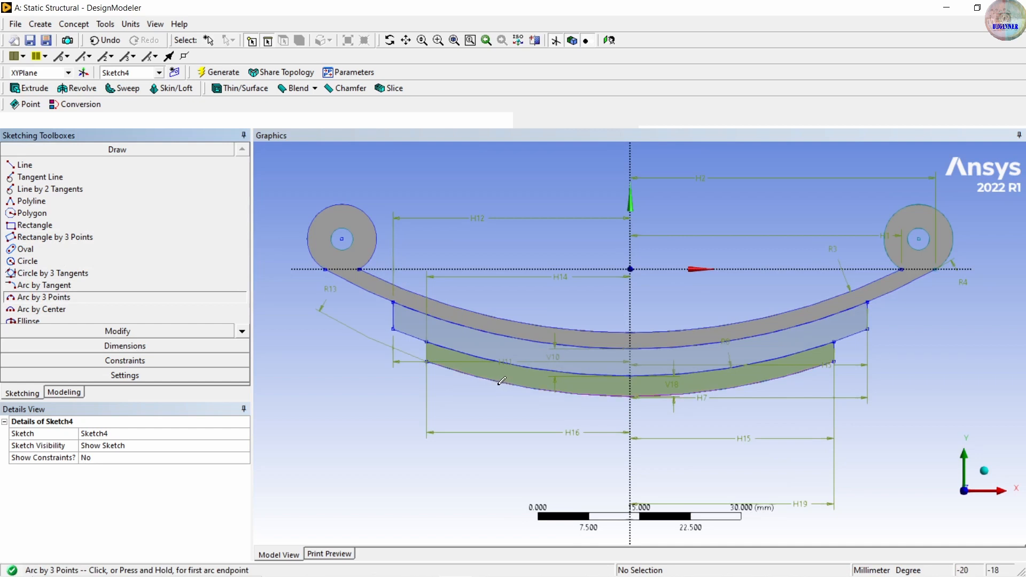
{"action": "left_click_drag", "start_coordinate": [502, 380], "coordinate": [779, 378]}
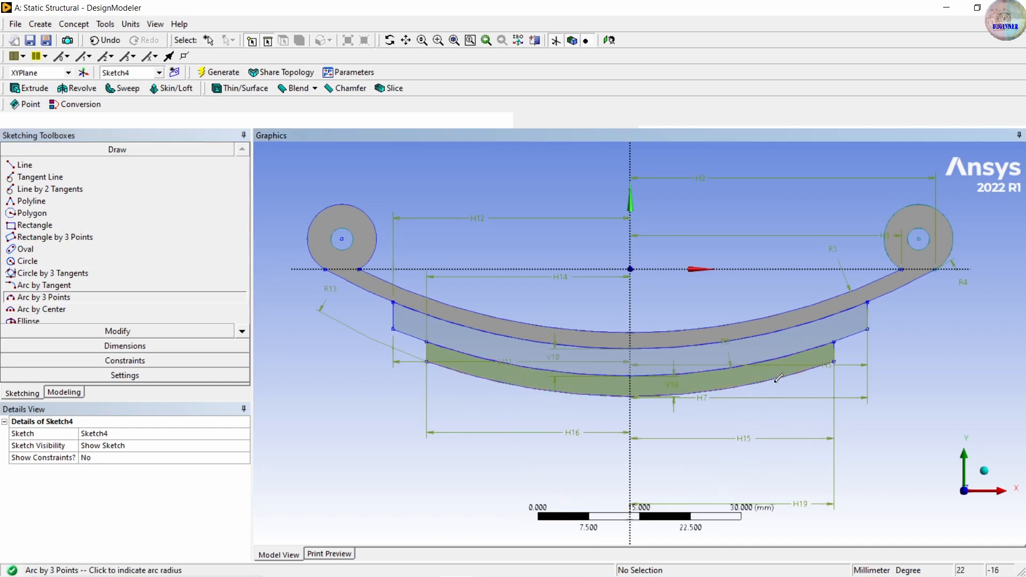
{"action": "left_click", "coordinate": [587, 369]}
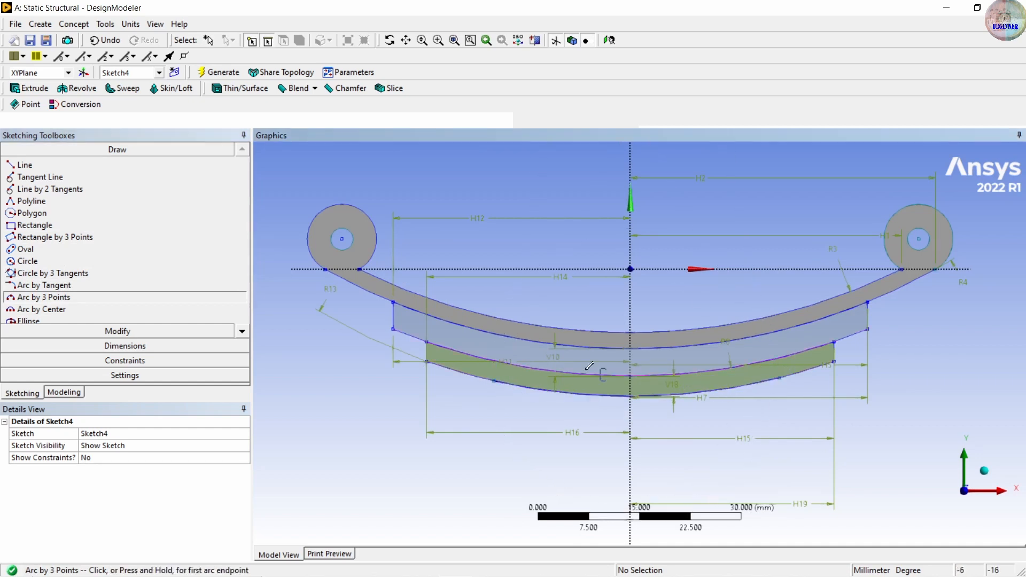
Draw a lower arc by center below the third leaf, centred on the vertical axis just above the origin, with its right end about 30 mm away
{"action": "left_click", "coordinate": [70, 309]}
{"action": "left_click", "coordinate": [630, 240]}
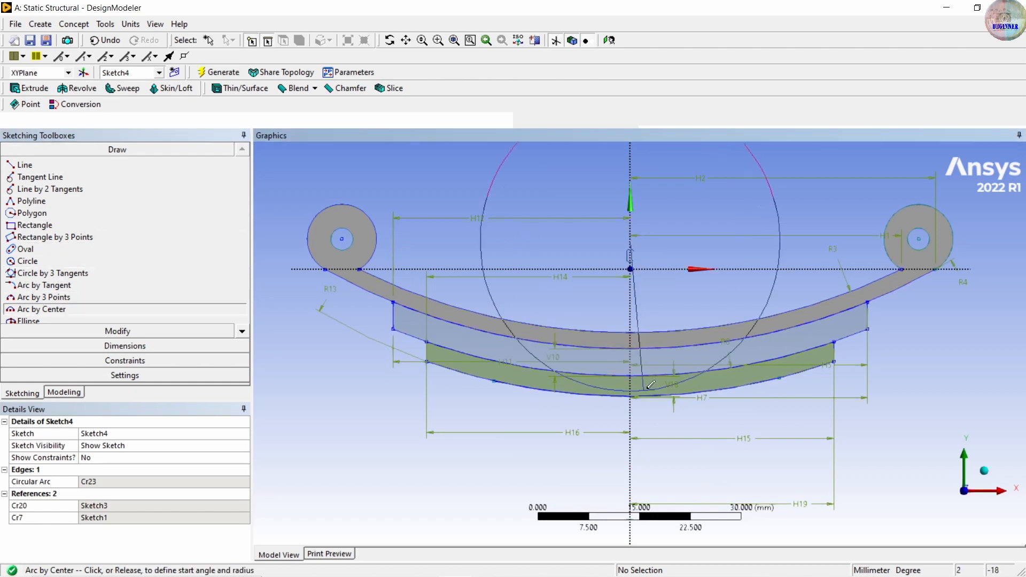
{"action": "left_click", "coordinate": [836, 390]}
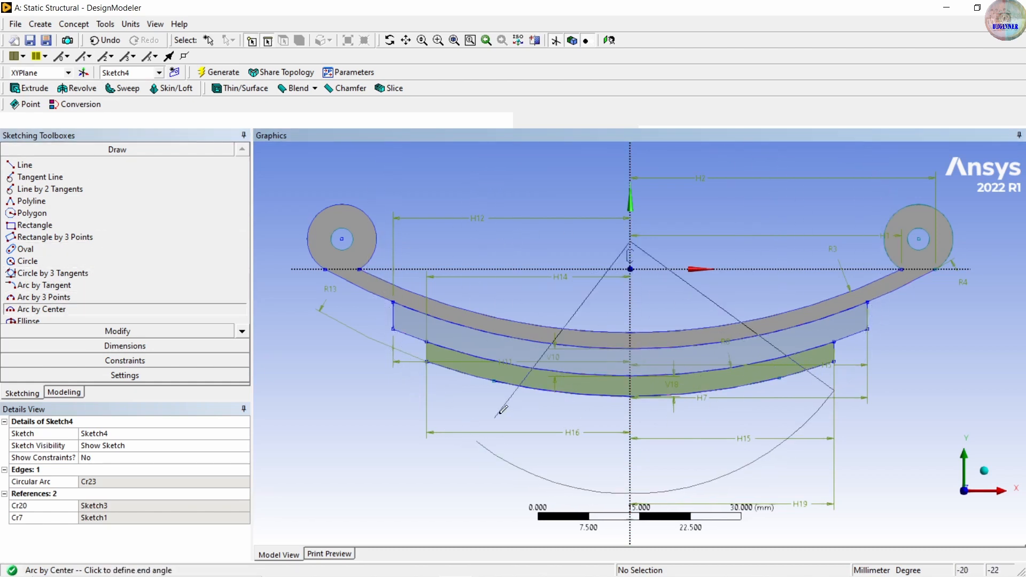
{"action": "left_click", "coordinate": [439, 406]}
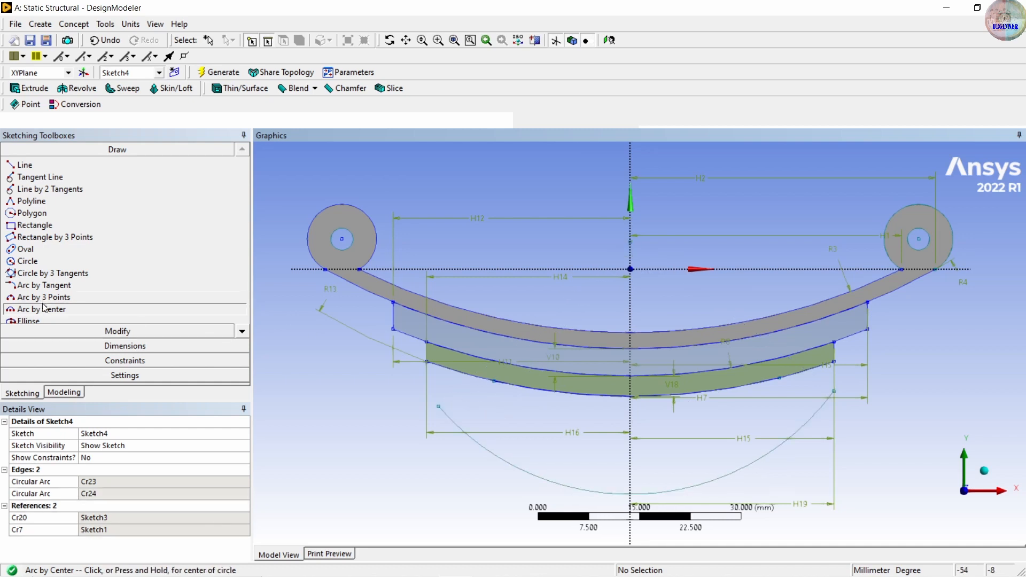
Add a vertical dimension between the new lower arc and the arc along the third leaf's underside
{"action": "left_click", "coordinate": [124, 346]}
{"action": "left_click", "coordinate": [30, 218]}
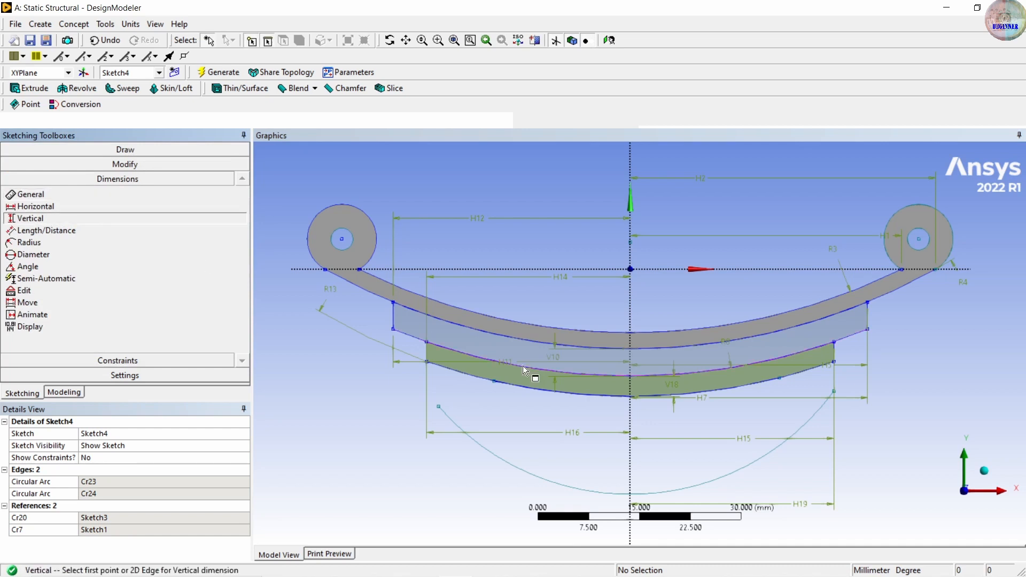
{"action": "left_click", "coordinate": [627, 396]}
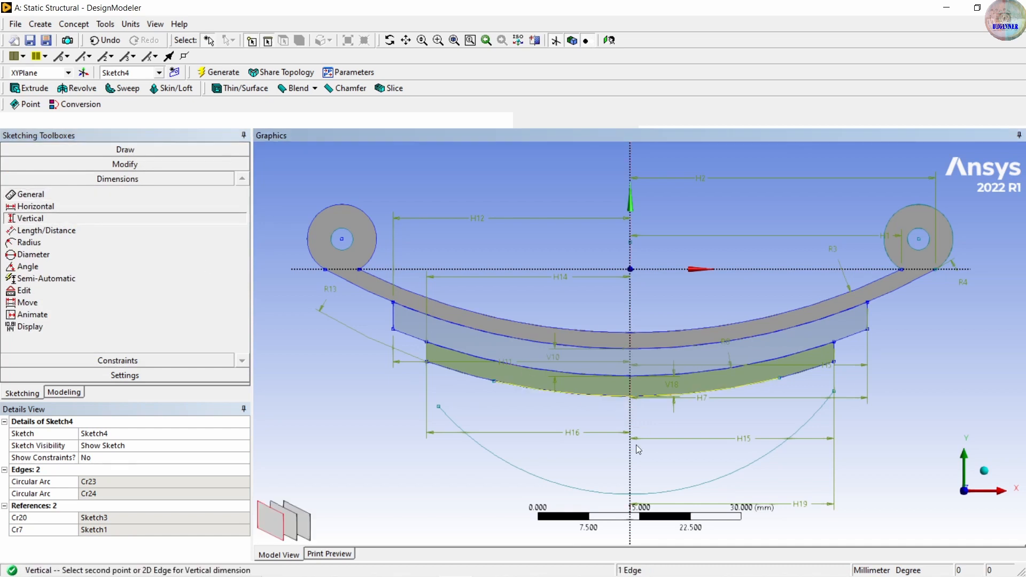
{"action": "left_click", "coordinate": [635, 496]}
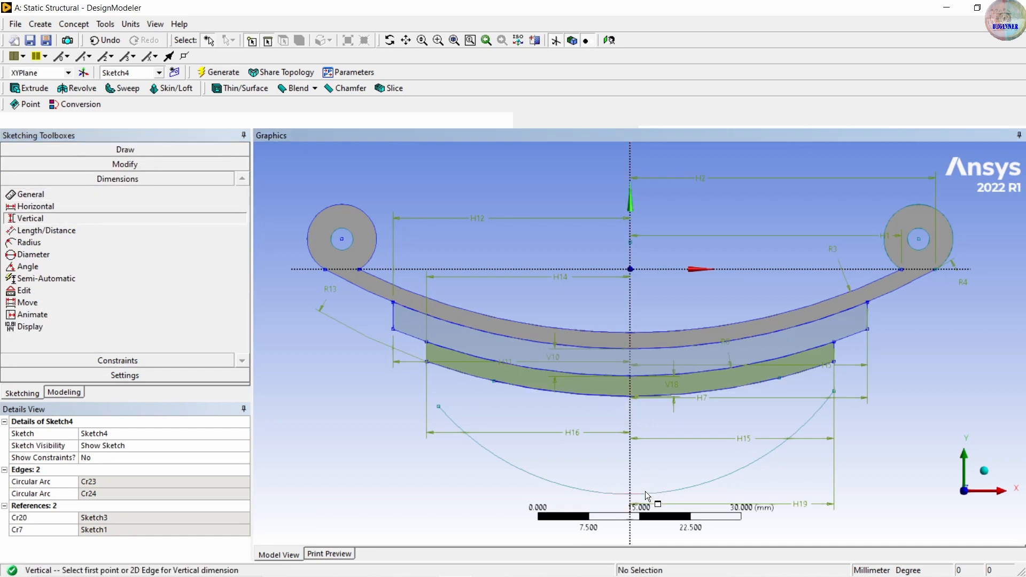
{"action": "left_click", "coordinate": [645, 493]}
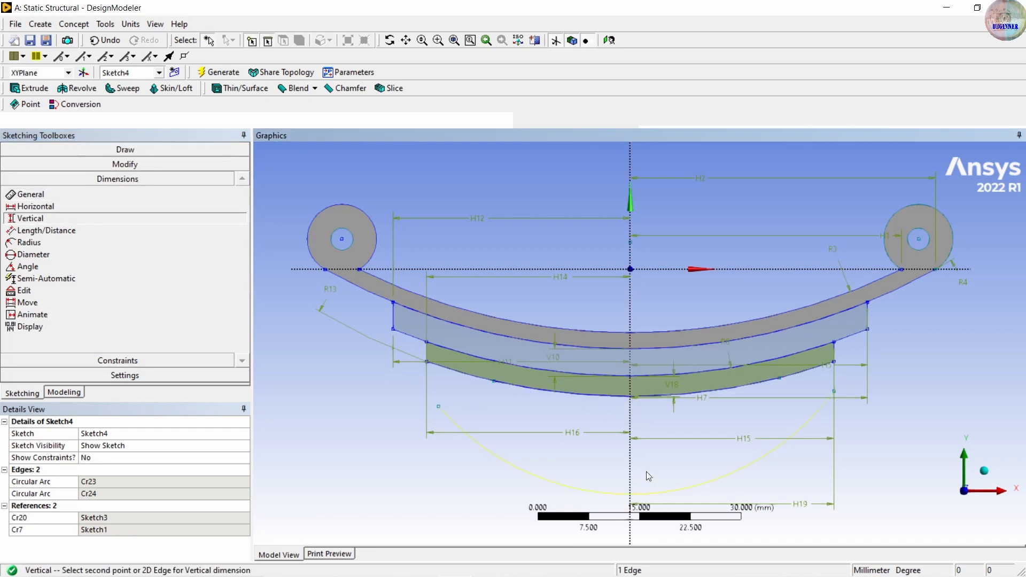
{"action": "left_click", "coordinate": [633, 396]}
{"action": "left_click", "coordinate": [679, 444]}
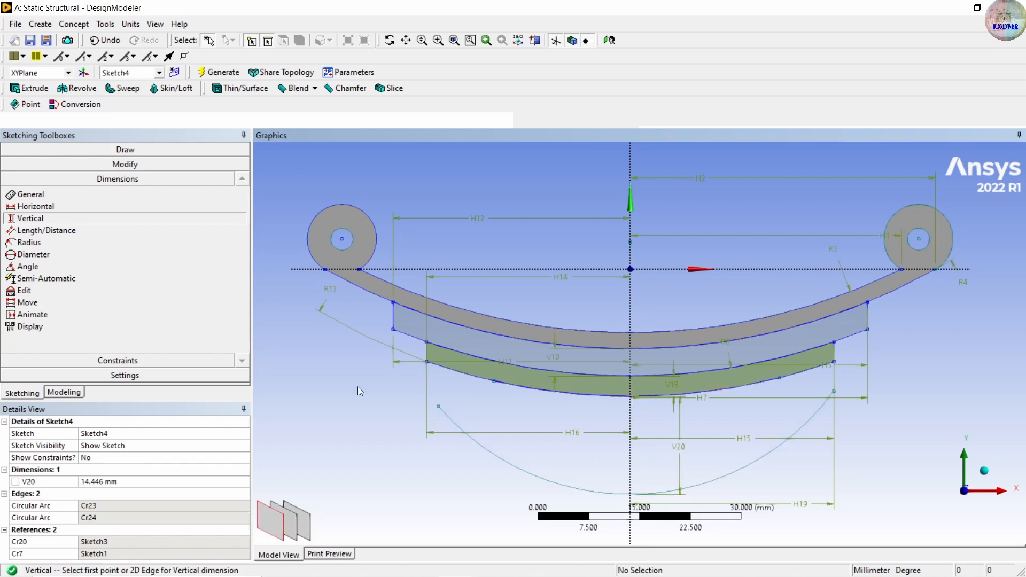
Add horizontal dimensions from the vertical axis to the left and right endpoints of the new sketch's upper arc
{"action": "left_click", "coordinate": [35, 206]}
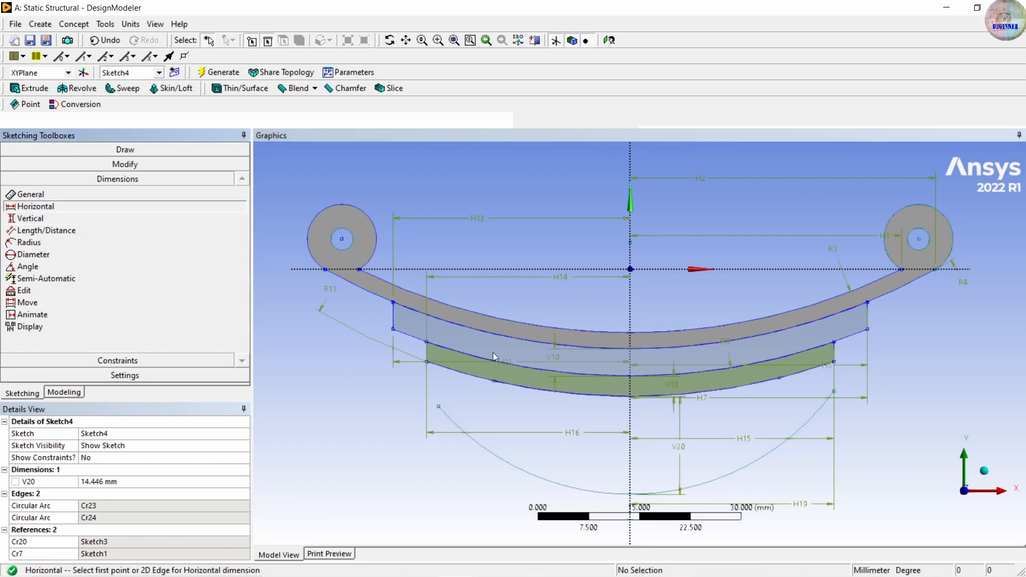
{"action": "left_click", "coordinate": [631, 412]}
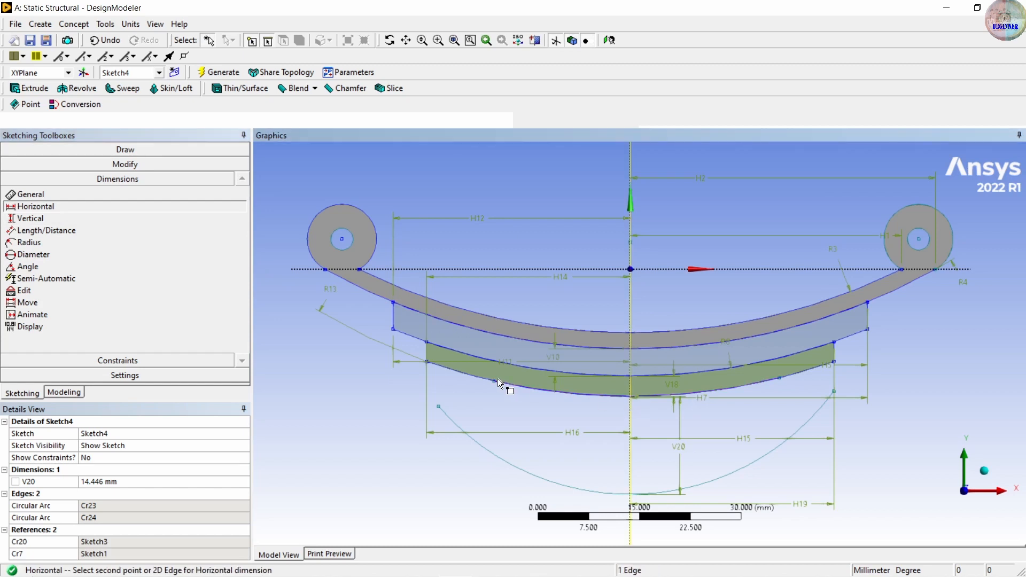
{"action": "left_click", "coordinate": [495, 383]}
{"action": "left_click", "coordinate": [608, 418]}
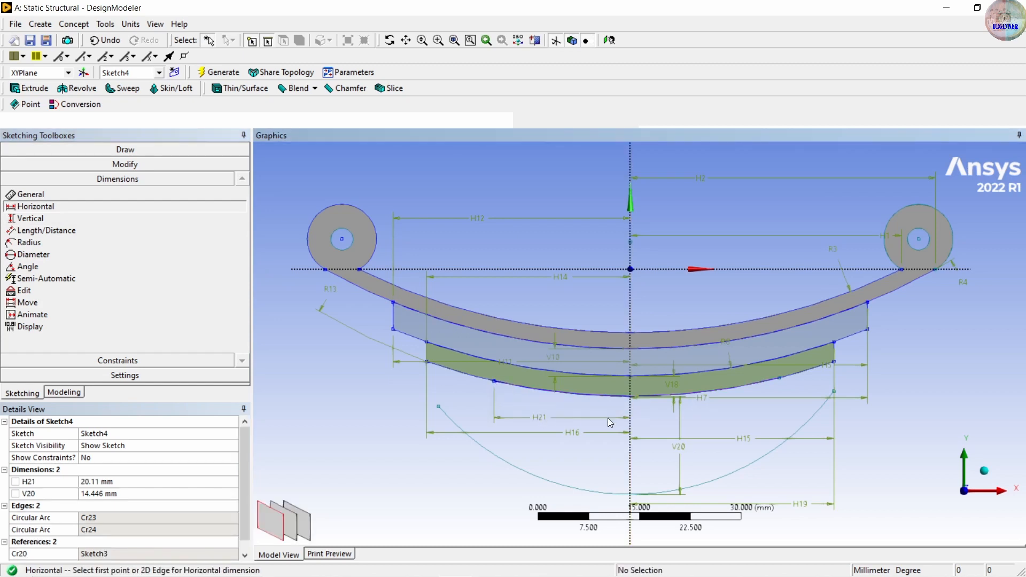
{"action": "left_click", "coordinate": [630, 402]}
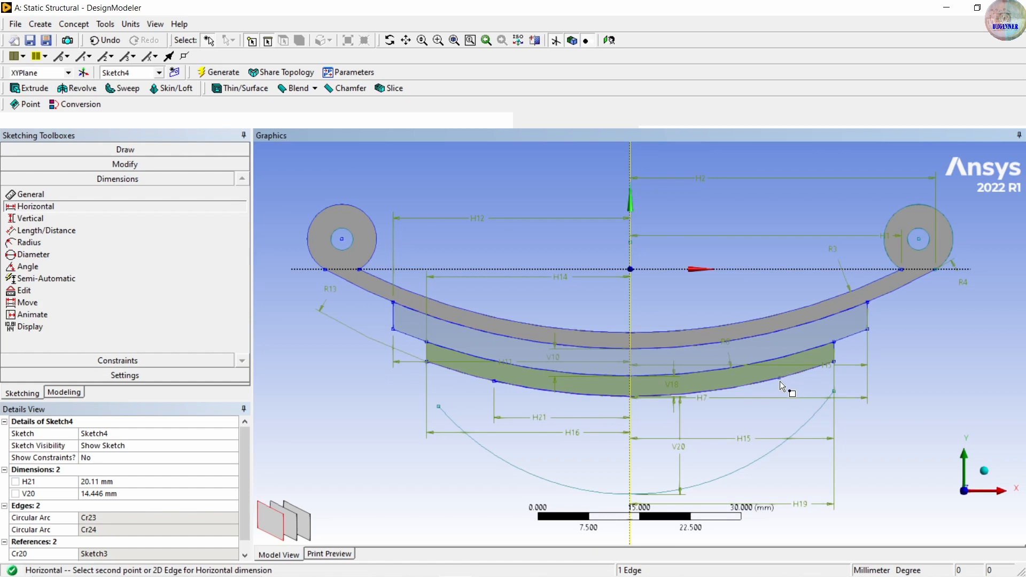
{"action": "left_click", "coordinate": [780, 381]}
{"action": "left_click", "coordinate": [784, 408]}
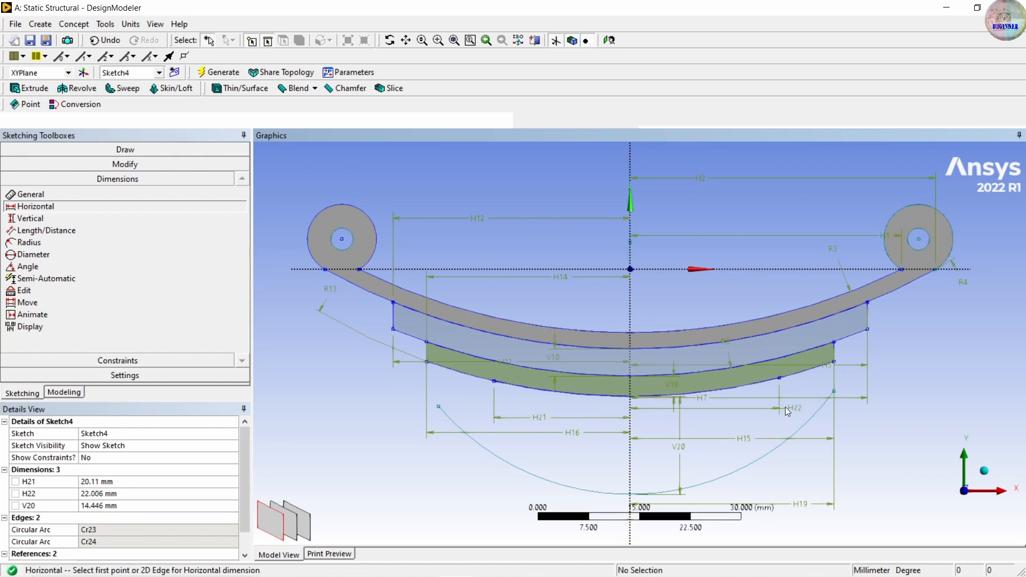
Add horizontal dimensions from the vertical axis to the right and left endpoints of the fourth leaf's lower arc
{"action": "left_click", "coordinate": [833, 394]}
{"action": "left_click", "coordinate": [630, 448]}
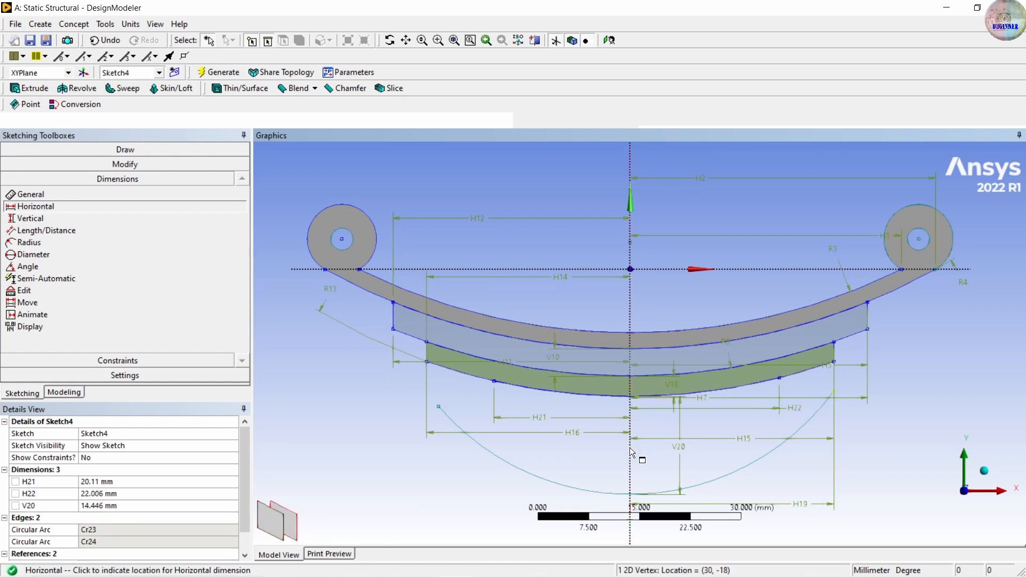
{"action": "left_click", "coordinate": [638, 458]}
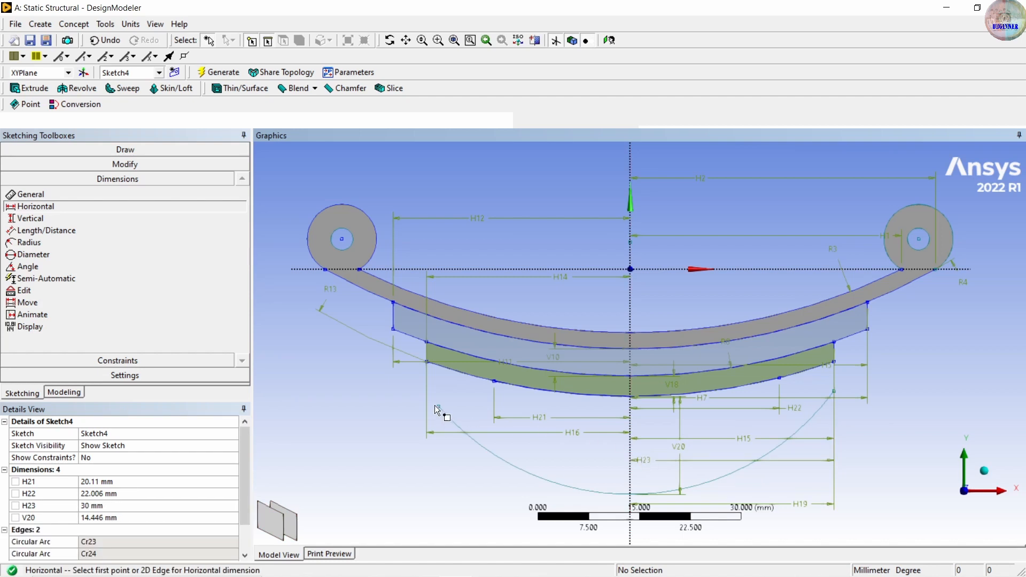
{"action": "left_click", "coordinate": [439, 406]}
{"action": "left_click", "coordinate": [630, 454]}
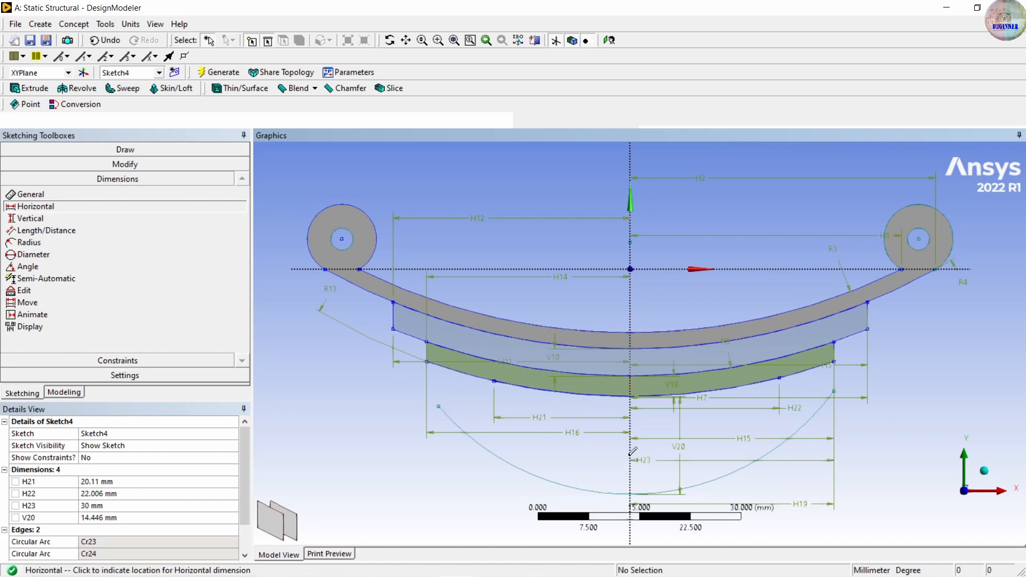
{"action": "left_click", "coordinate": [569, 475]}
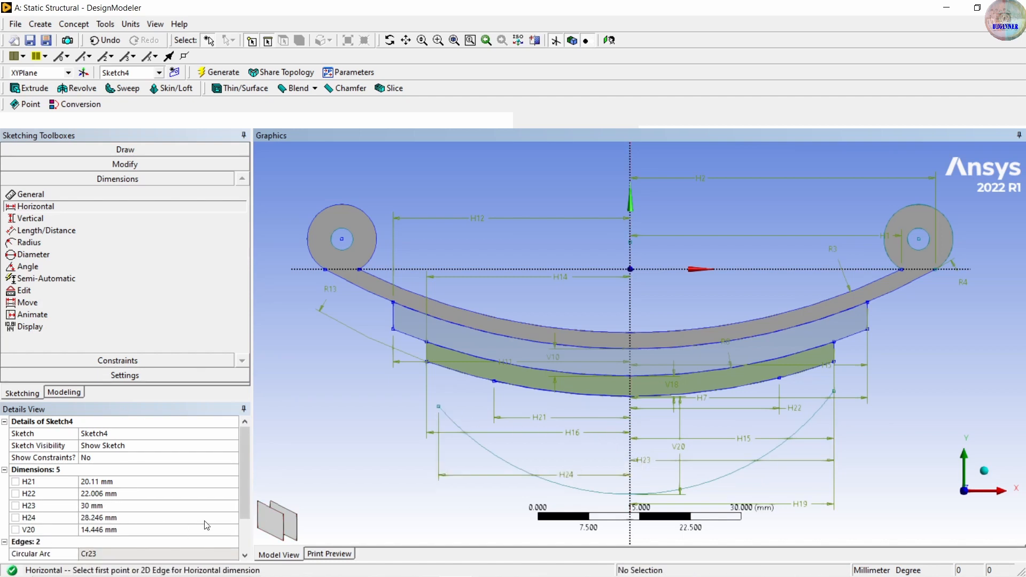
Set both horizontal dimensions of the upper arc's endpoints, H21 and H22, to 25 mm
{"action": "left_click", "coordinate": [151, 482]}
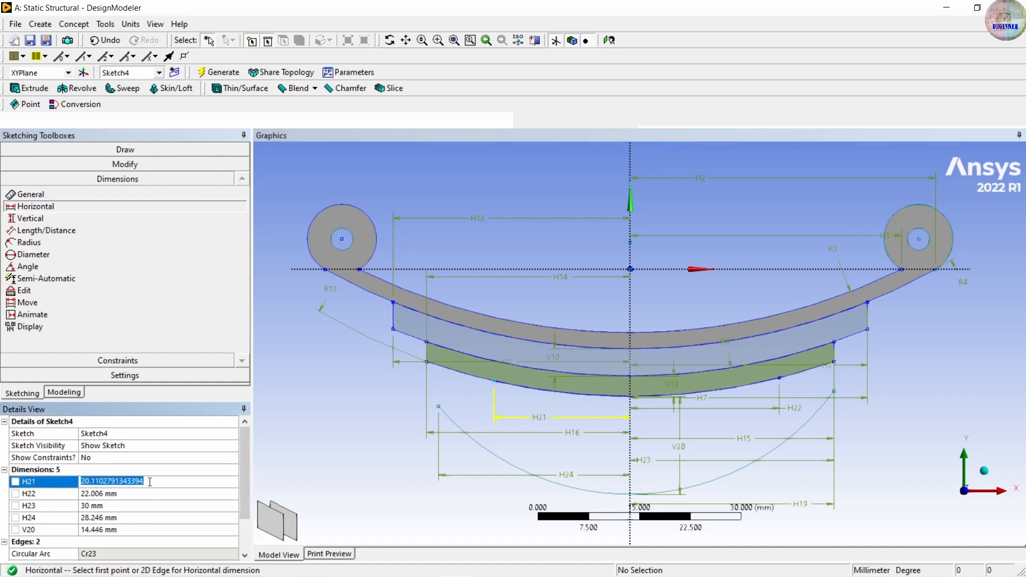
{"action": "type", "text": "25"}
{"action": "key", "text": "Return"}
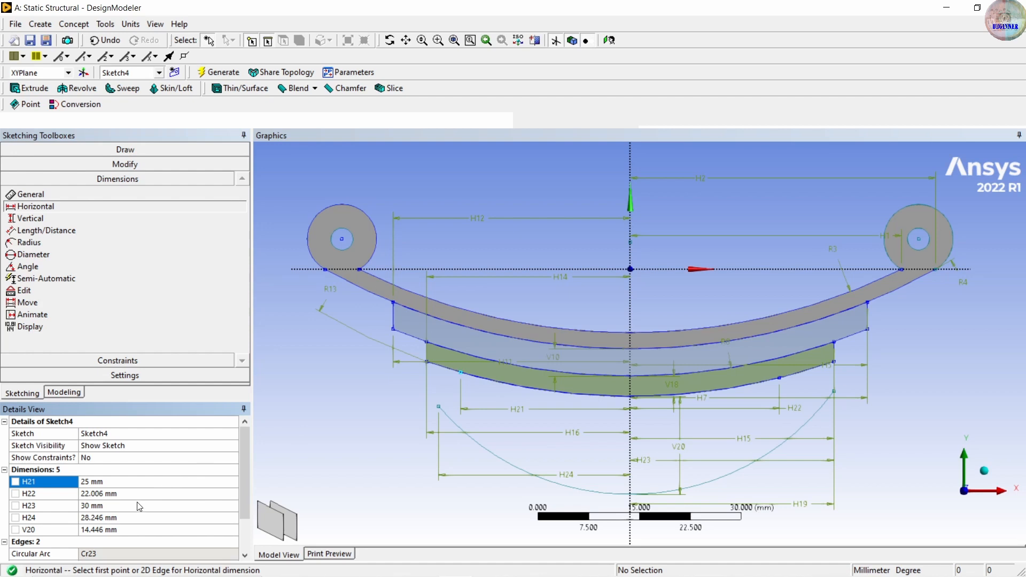
{"action": "left_click", "coordinate": [137, 494]}
{"action": "type", "text": "25"}
{"action": "key", "text": "Return"}
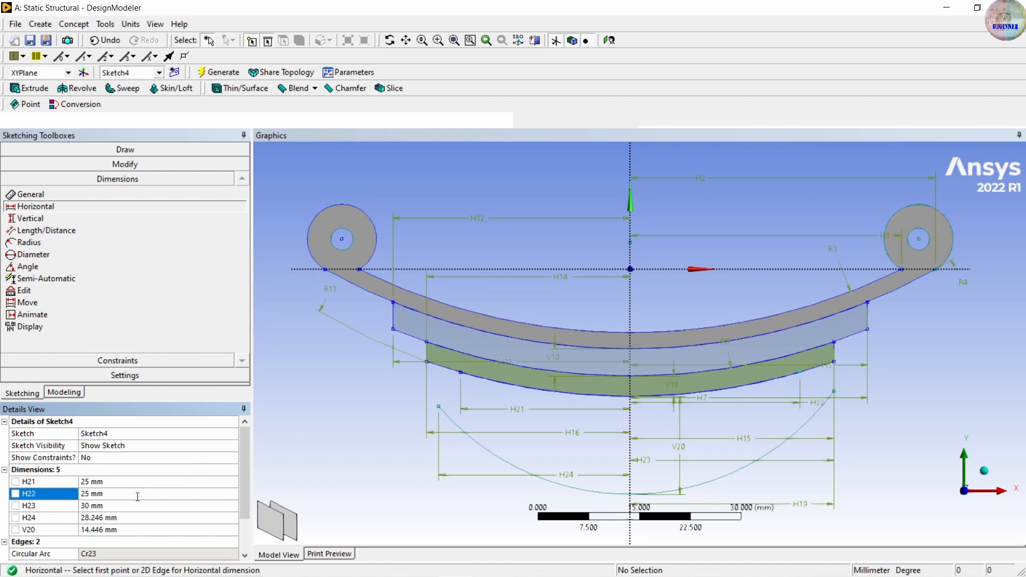
Set the lower arc's horizontal endpoint dimensions H23 and H24 to 25 mm and the vertical spacing V20 to 3 mm
{"action": "left_click", "coordinate": [120, 505]}
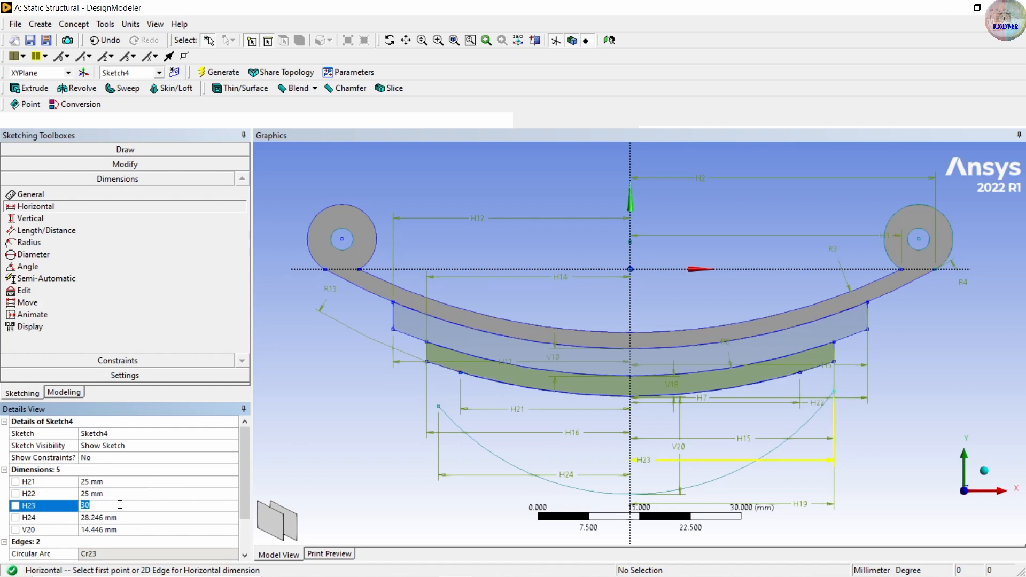
{"action": "key", "text": "Return"}
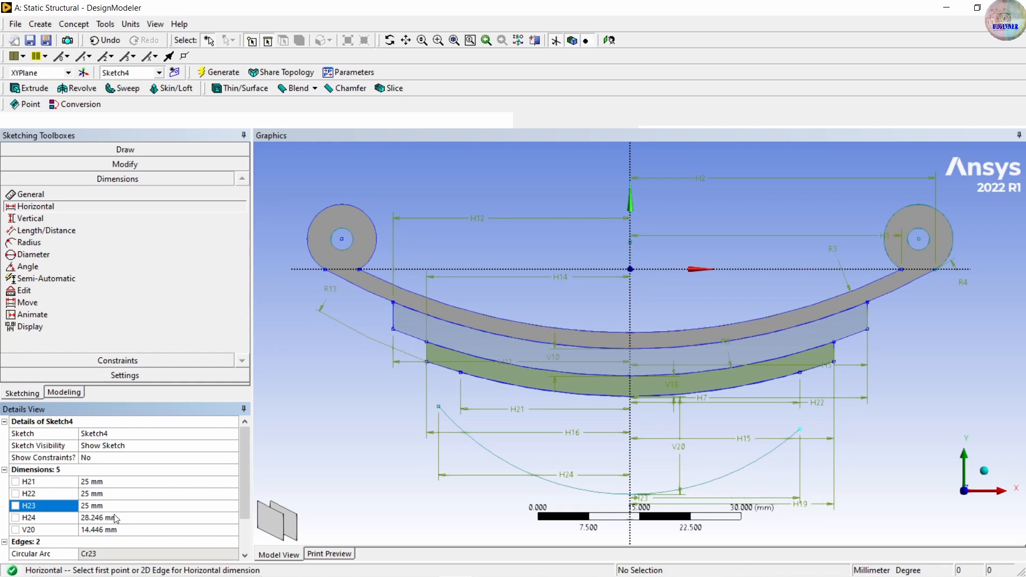
{"action": "left_click", "coordinate": [115, 517]}
{"action": "type", "text": "25"}
{"action": "key", "text": "Return"}
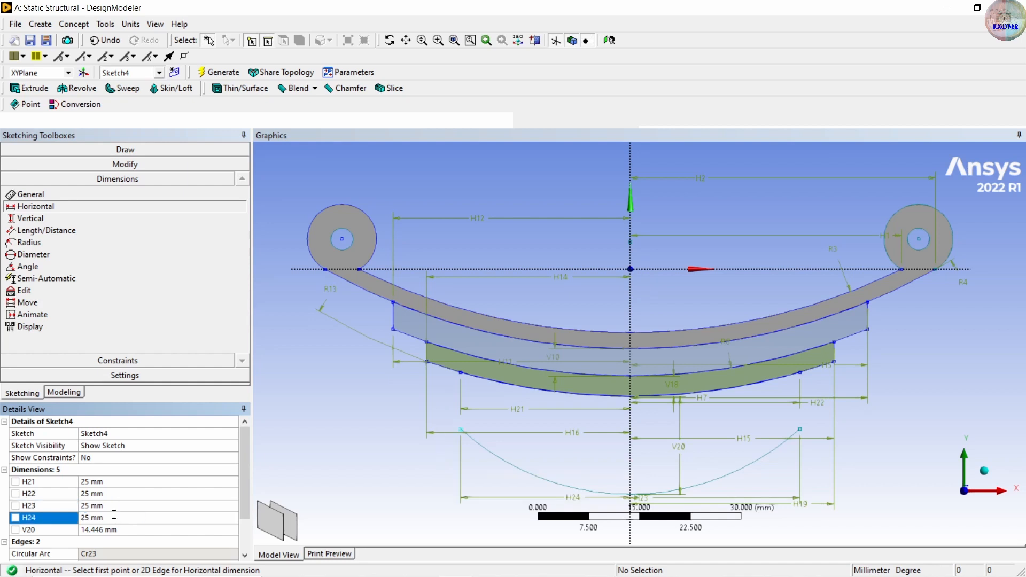
{"action": "left_click", "coordinate": [127, 529]}
{"action": "type", "text": "3"}
{"action": "key", "text": "Return"}
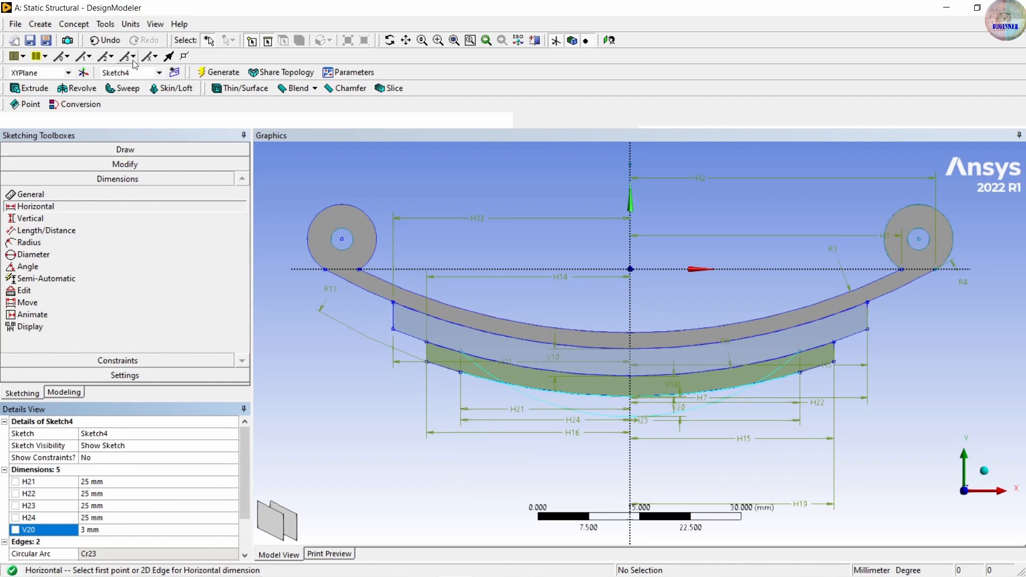
Add a radius dimension to the fourth leaf's lower arc and set it to 92 mm
{"action": "left_click", "coordinate": [29, 242]}
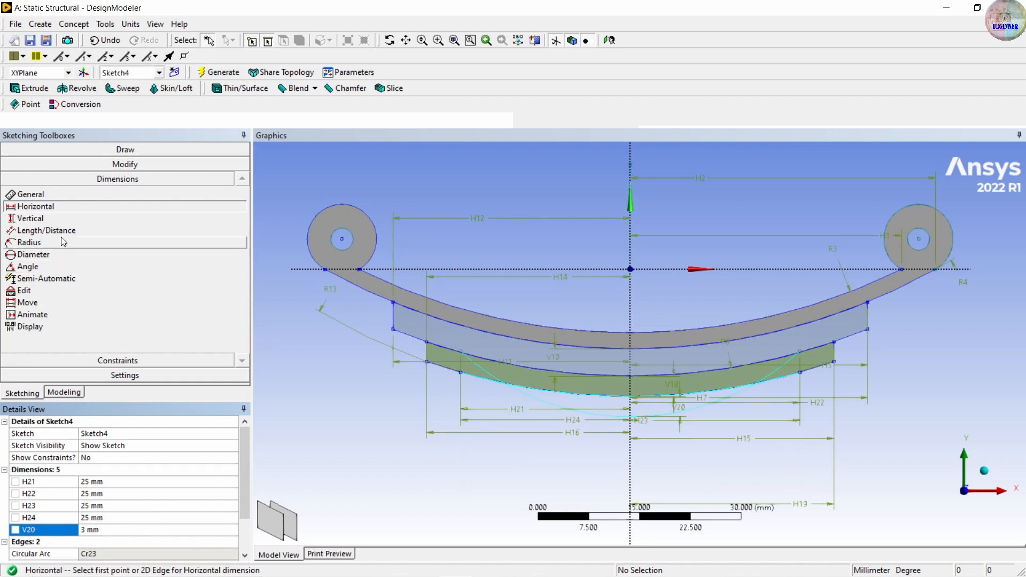
{"action": "left_click", "coordinate": [578, 415]}
{"action": "left_click", "coordinate": [590, 462]}
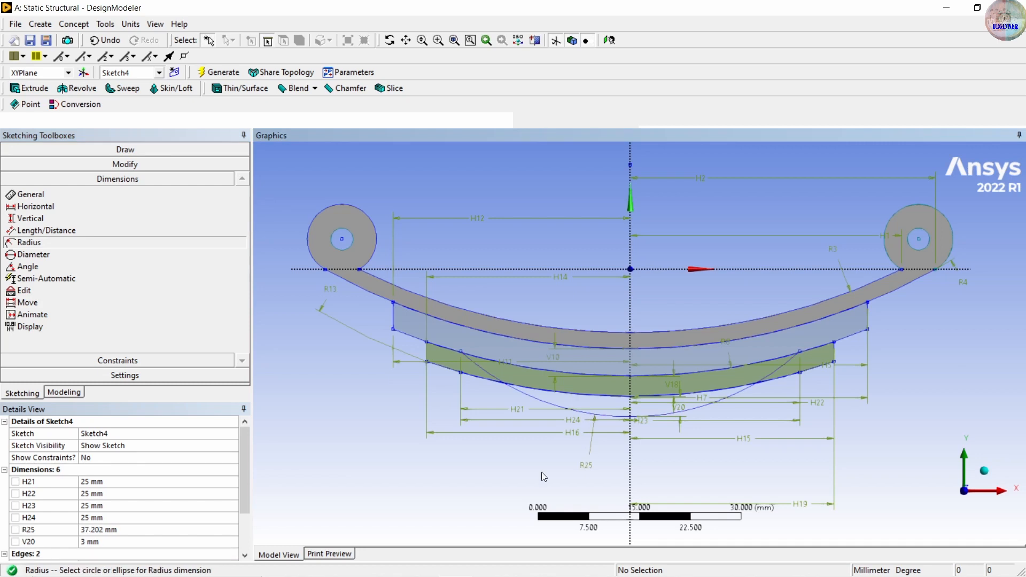
{"action": "left_click", "coordinate": [119, 529]}
{"action": "type", "text": "9"}
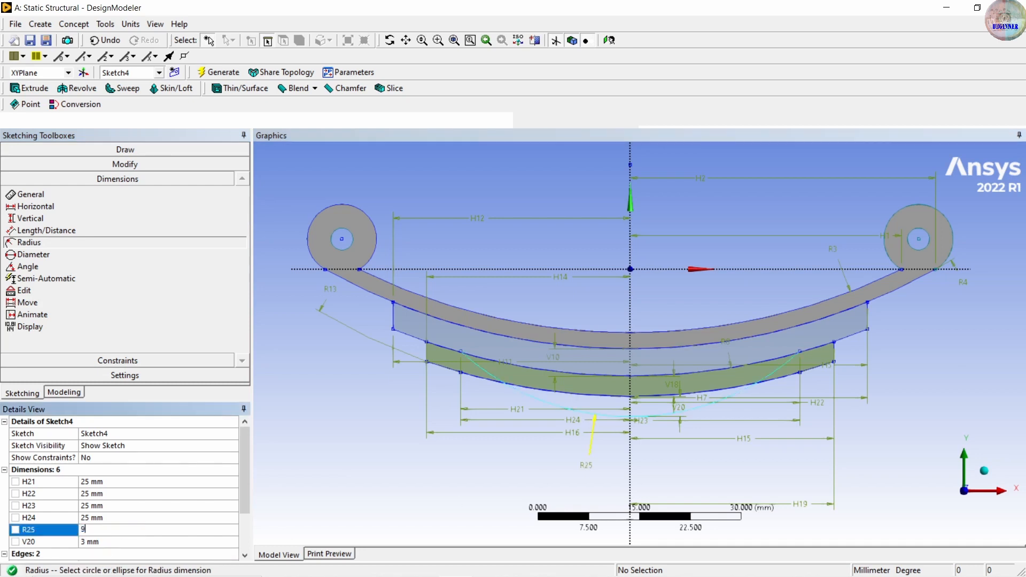
{"action": "type", "text": "2"}
{"action": "key", "text": "Return"}
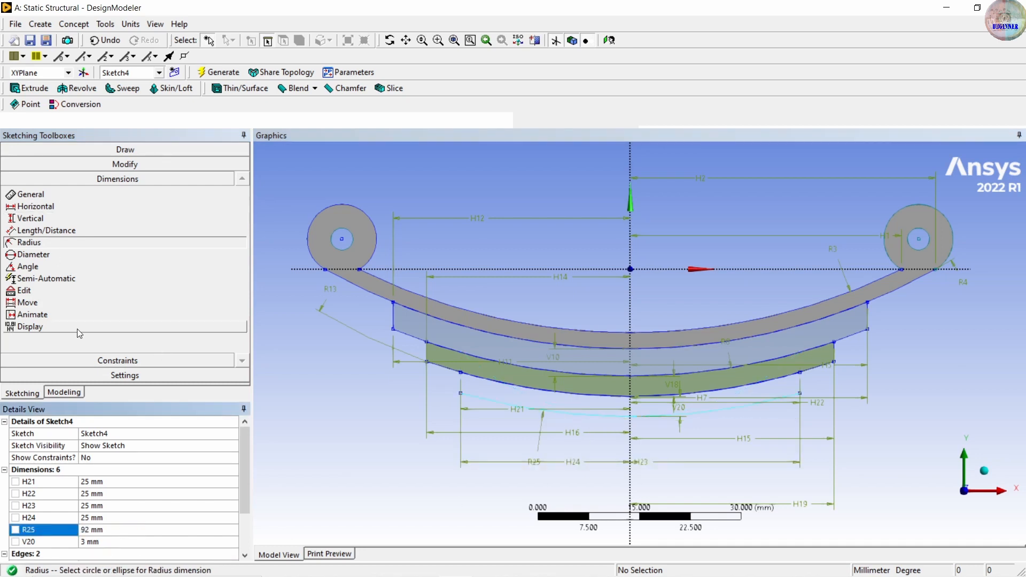
Close the fourth leaf's profile with vertical lines joining the two arcs at their left and right ends
{"action": "left_click", "coordinate": [125, 149]}
{"action": "left_click", "coordinate": [25, 165]}
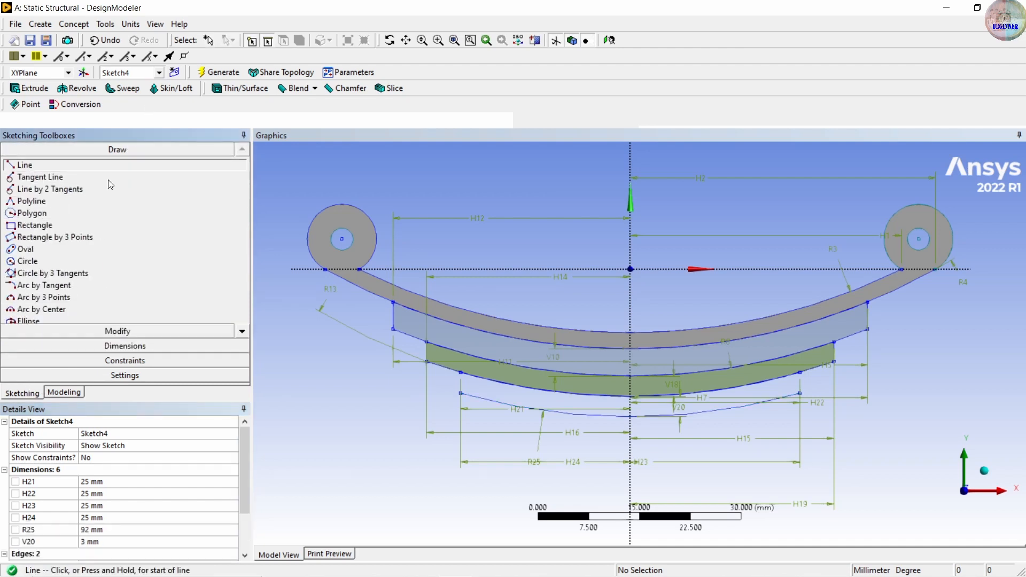
{"action": "left_click", "coordinate": [460, 372]}
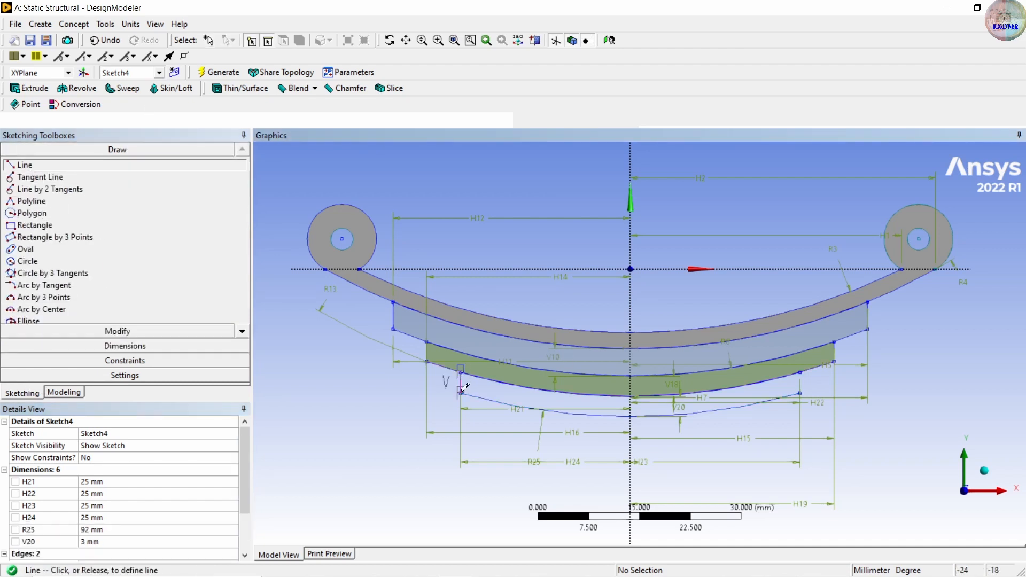
{"action": "left_click", "coordinate": [460, 393]}
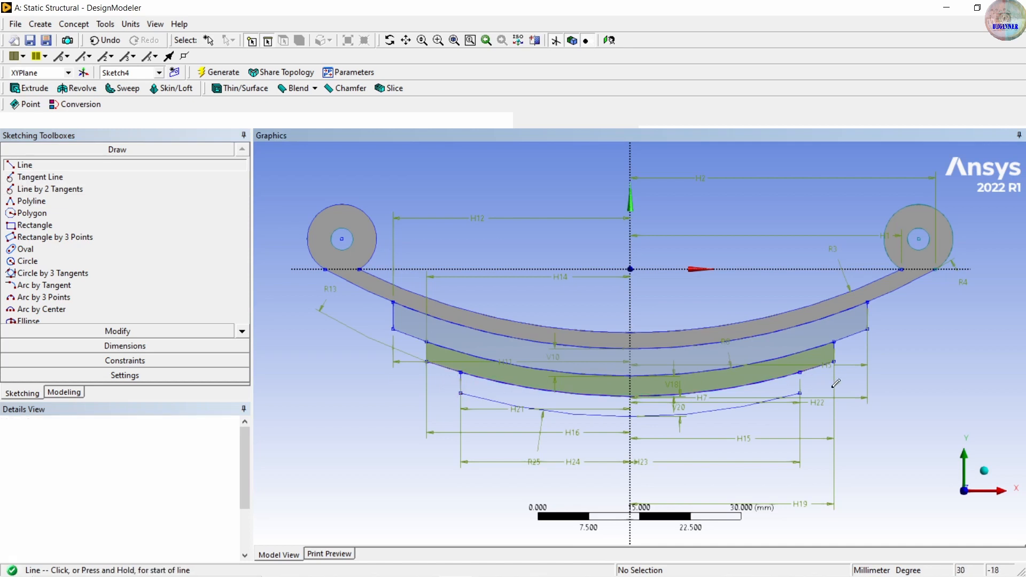
{"action": "left_click", "coordinate": [801, 372]}
{"action": "left_click", "coordinate": [800, 392]}
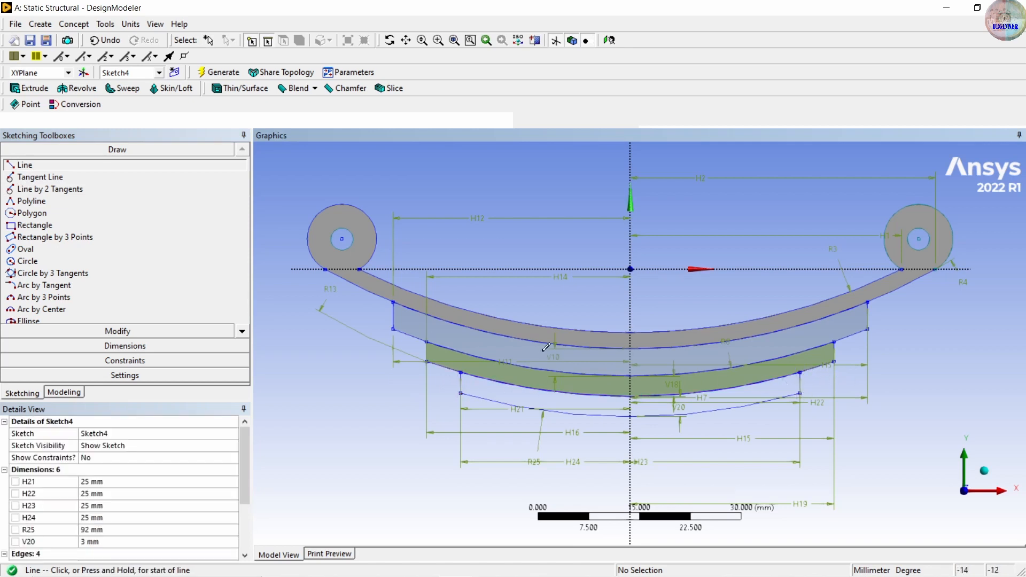
Extrude Sketch4 by 10 mm in the normal direction with the Add Frozen operation and generate the fourth leaf
{"action": "scroll", "coordinate": [454, 417], "scroll_direction": "down", "scroll_amount": 2}
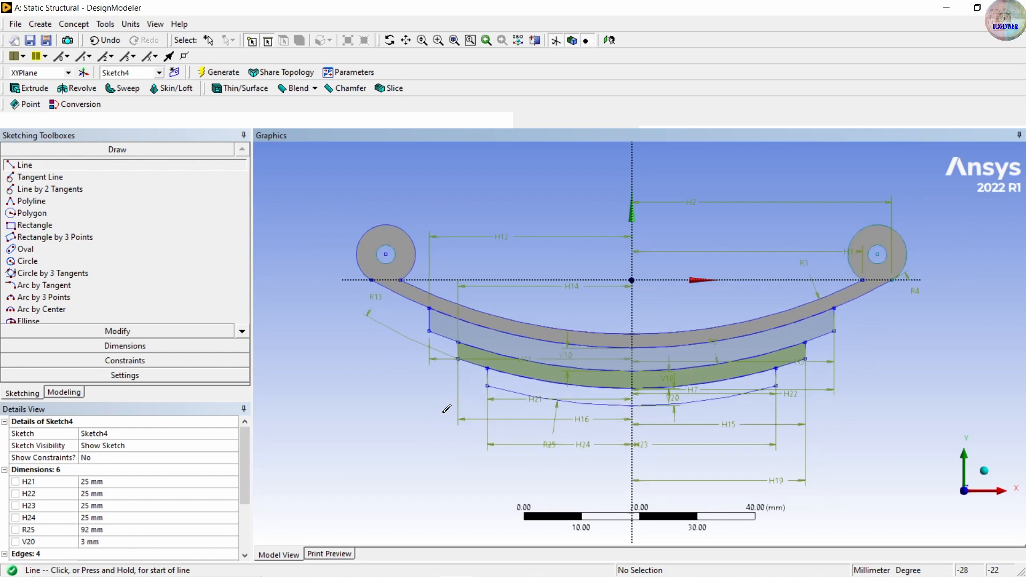
{"action": "scroll", "coordinate": [471, 426], "scroll_direction": "down", "scroll_amount": 2}
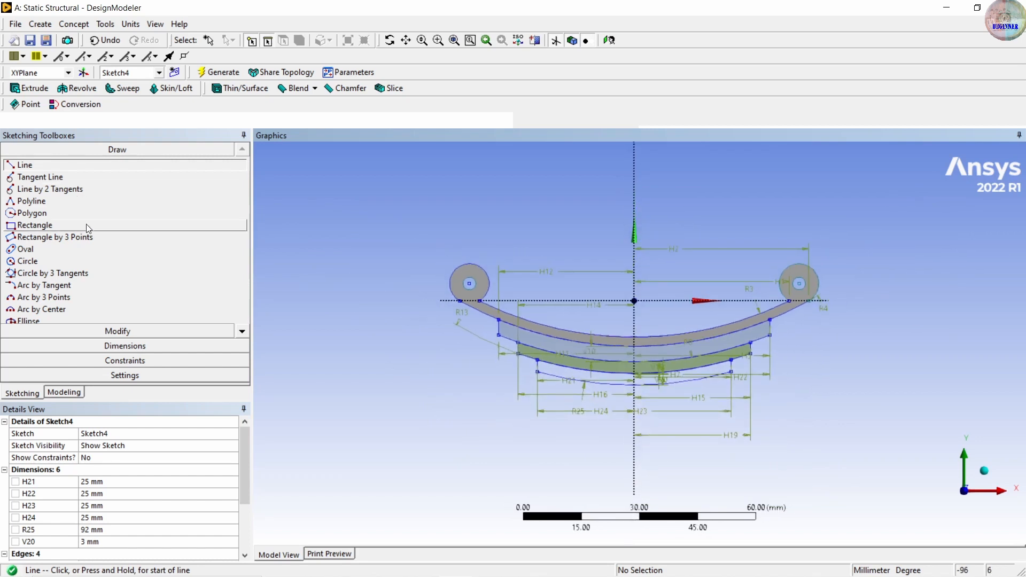
{"action": "left_click", "coordinate": [29, 89]}
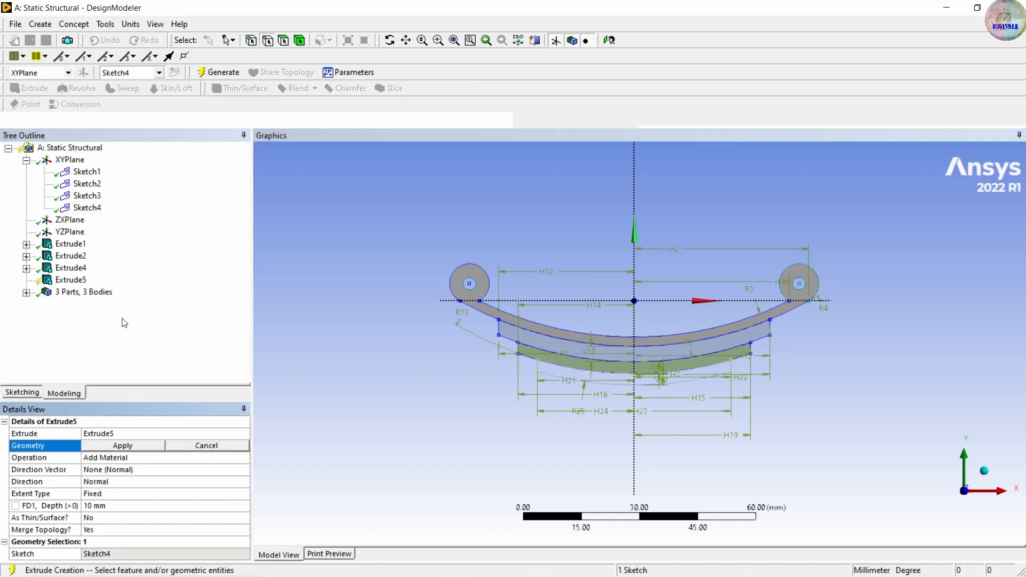
{"action": "left_click", "coordinate": [130, 451]}
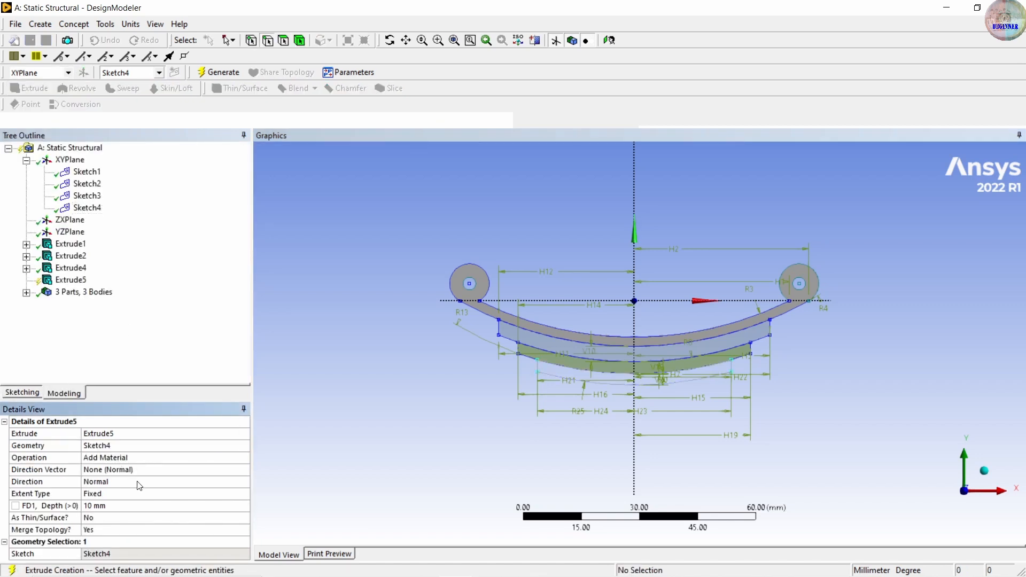
{"action": "middle_click_drag", "start_coordinate": [650, 352], "coordinate": [656, 371]}
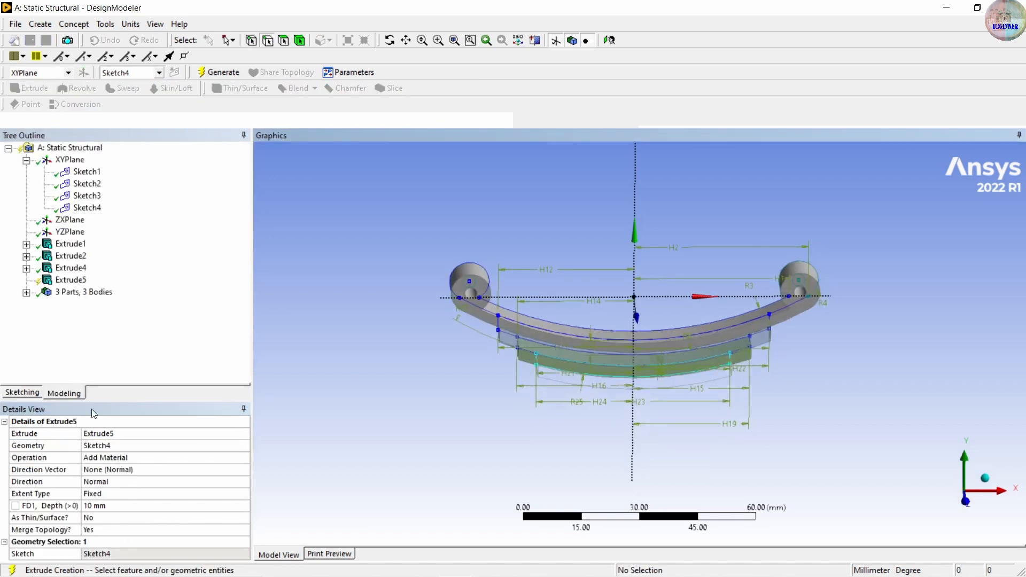
{"action": "left_click", "coordinate": [176, 458]}
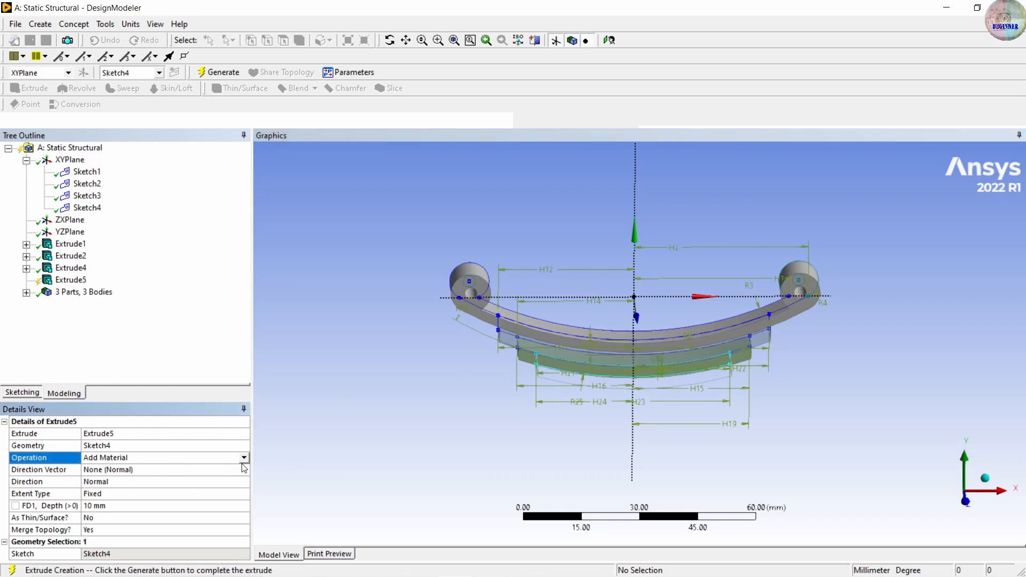
{"action": "left_click", "coordinate": [244, 460]}
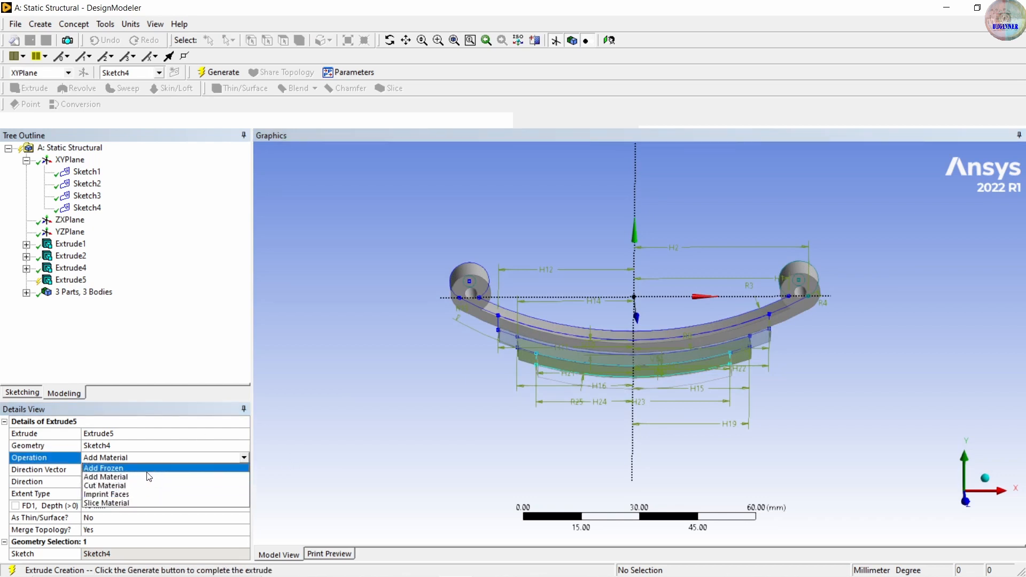
{"action": "left_click", "coordinate": [104, 468]}
{"action": "middle_click_drag", "start_coordinate": [394, 430], "coordinate": [418, 399]}
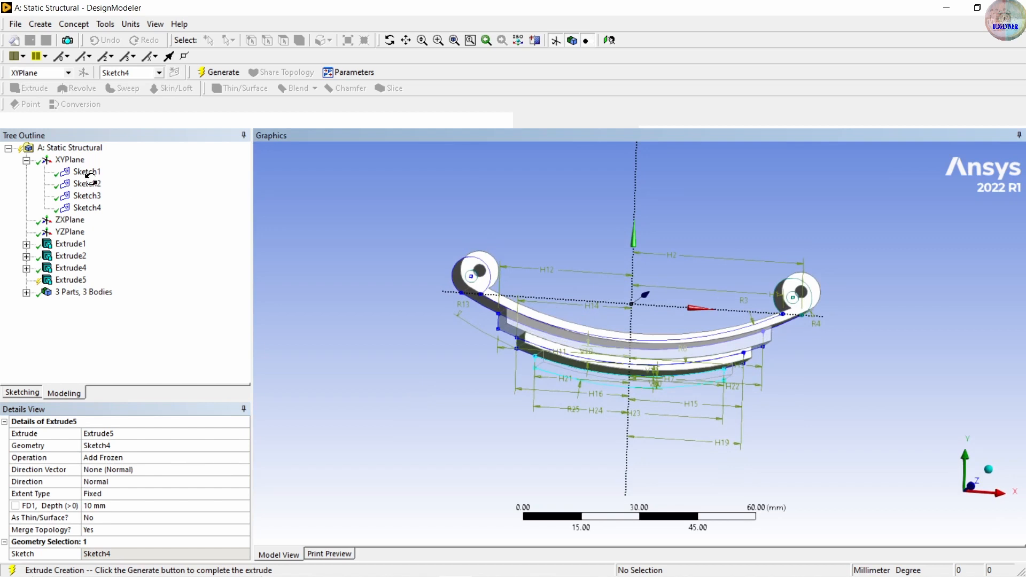
{"action": "left_click", "coordinate": [218, 72]}
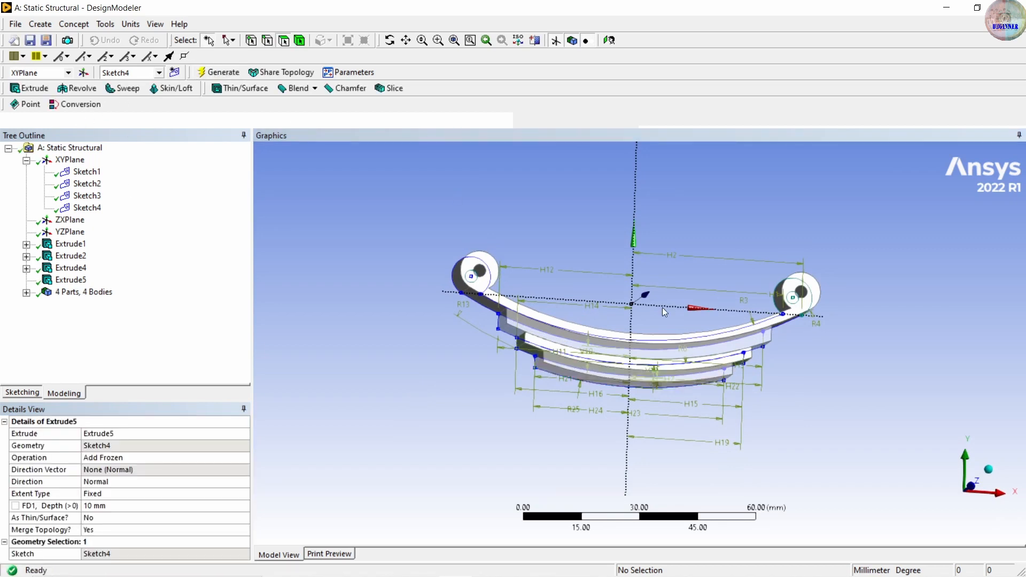
Hide Sketch1, Sketch2, Sketch3 and Sketch4 so that only the four leaf bodies are displayed
{"action": "mouse_move", "coordinate": [663, 342]}
{"action": "middle_mouse_down"}
{"action": "mouse_move", "coordinate": [638, 362]}
{"action": "mouse_move", "coordinate": [640, 346]}
{"action": "middle_mouse_up"}
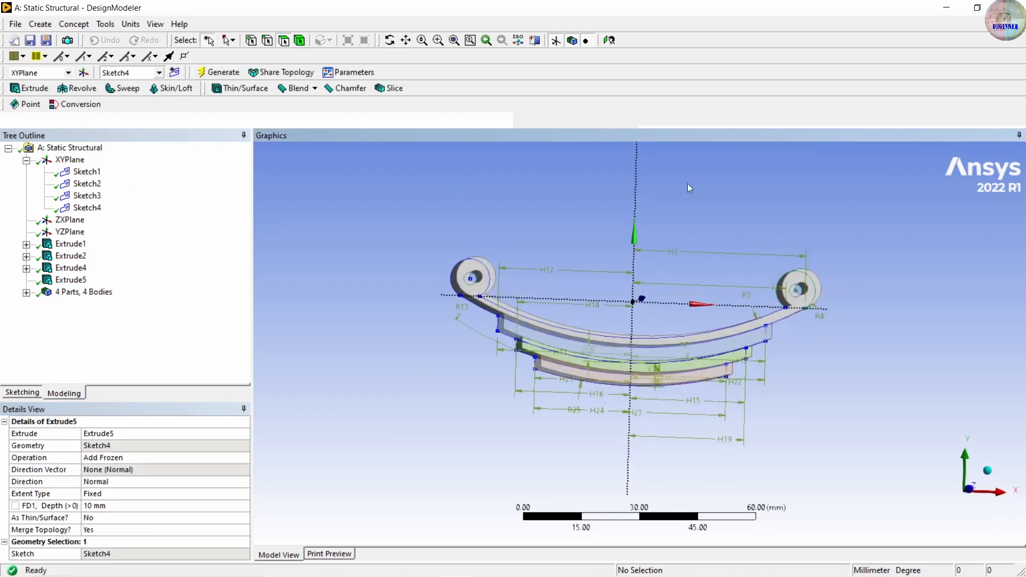
{"action": "left_click", "coordinate": [24, 393]}
{"action": "left_click", "coordinate": [64, 393]}
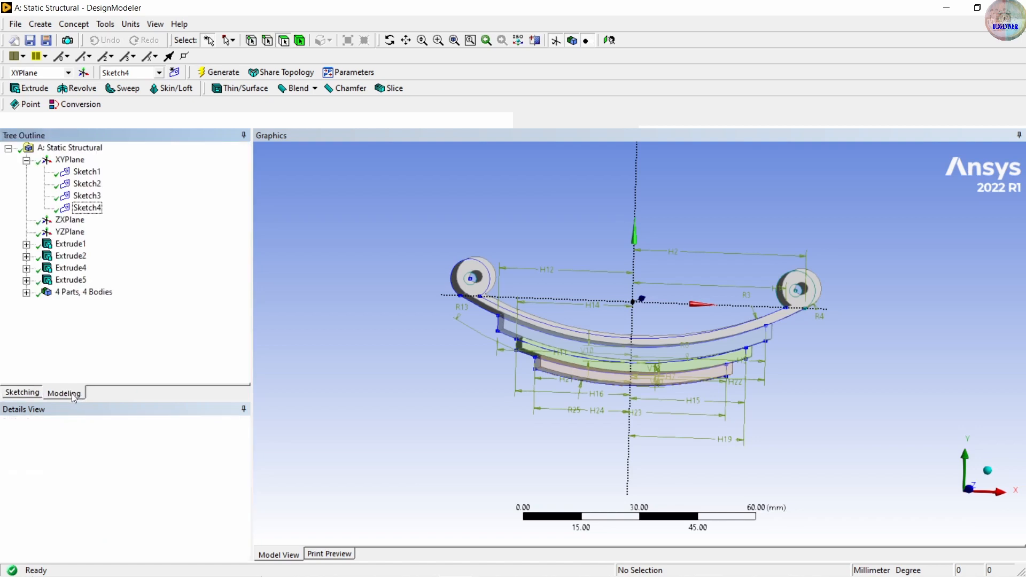
{"action": "right_click", "coordinate": [89, 176]}
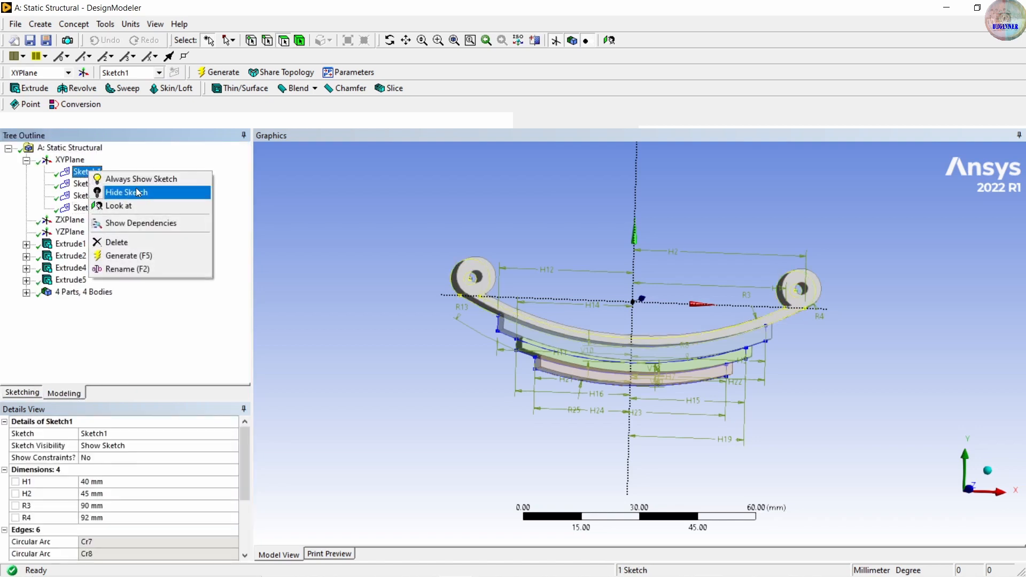
{"action": "left_click", "coordinate": [164, 193]}
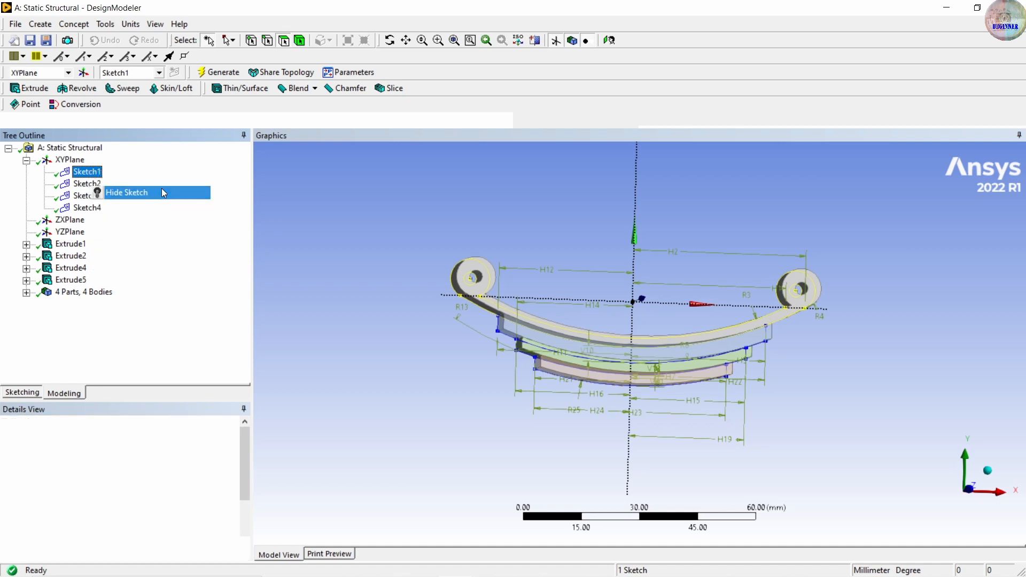
{"action": "right_click", "coordinate": [94, 185]}
{"action": "left_click", "coordinate": [138, 208]}
{"action": "right_click", "coordinate": [84, 202]}
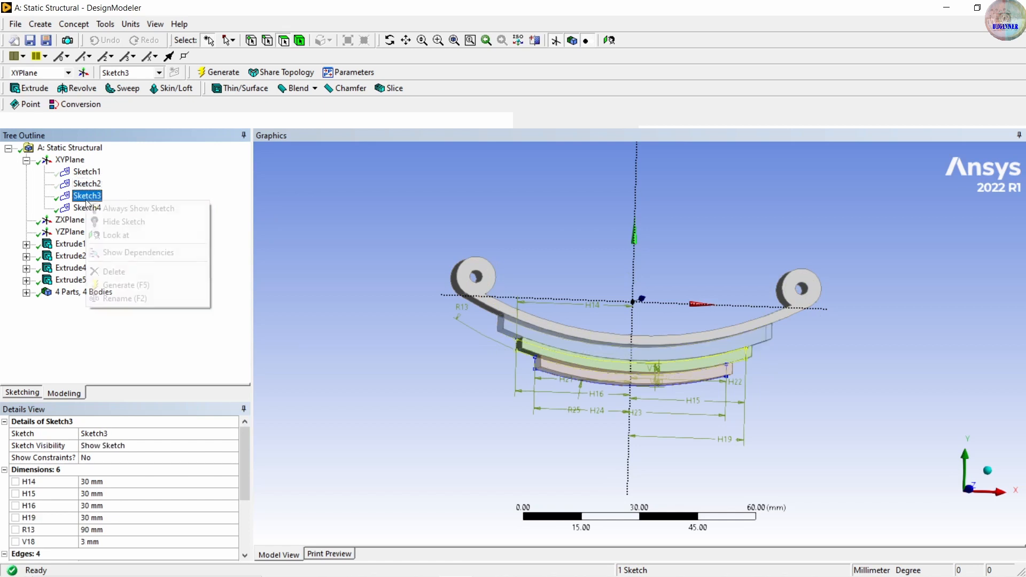
{"action": "left_click", "coordinate": [119, 224]}
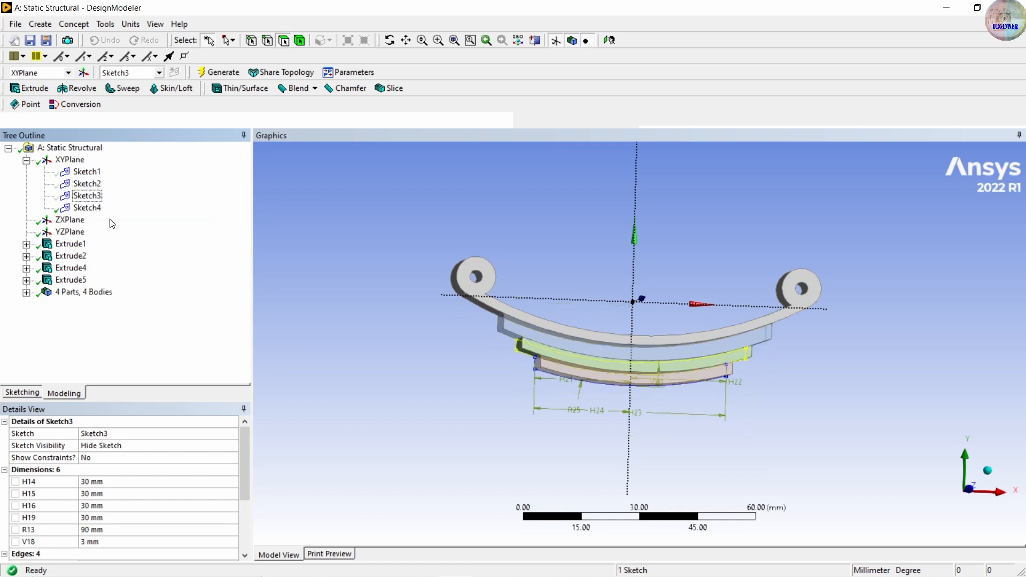
{"action": "right_click", "coordinate": [87, 209]}
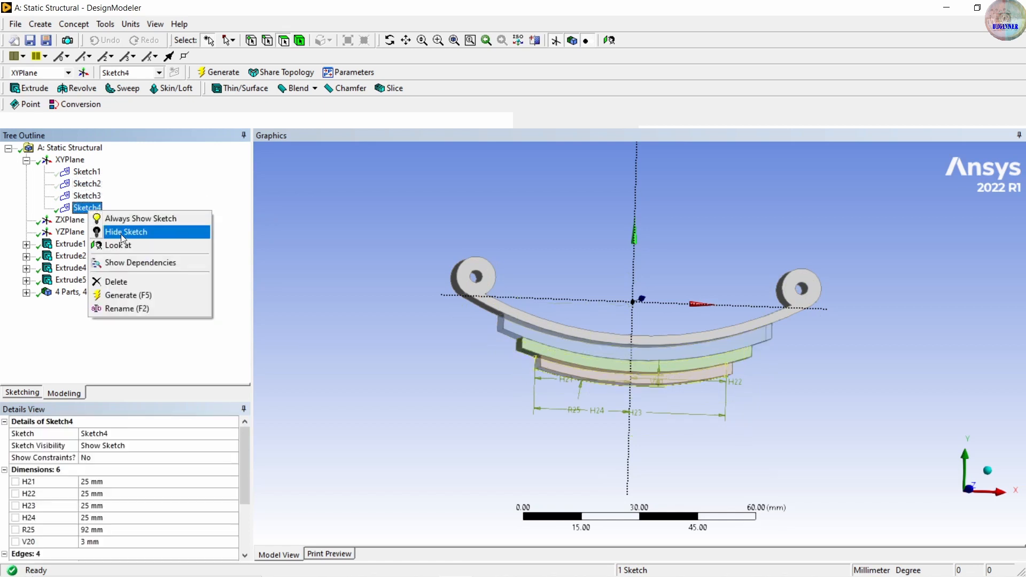
{"action": "left_click", "coordinate": [121, 233]}
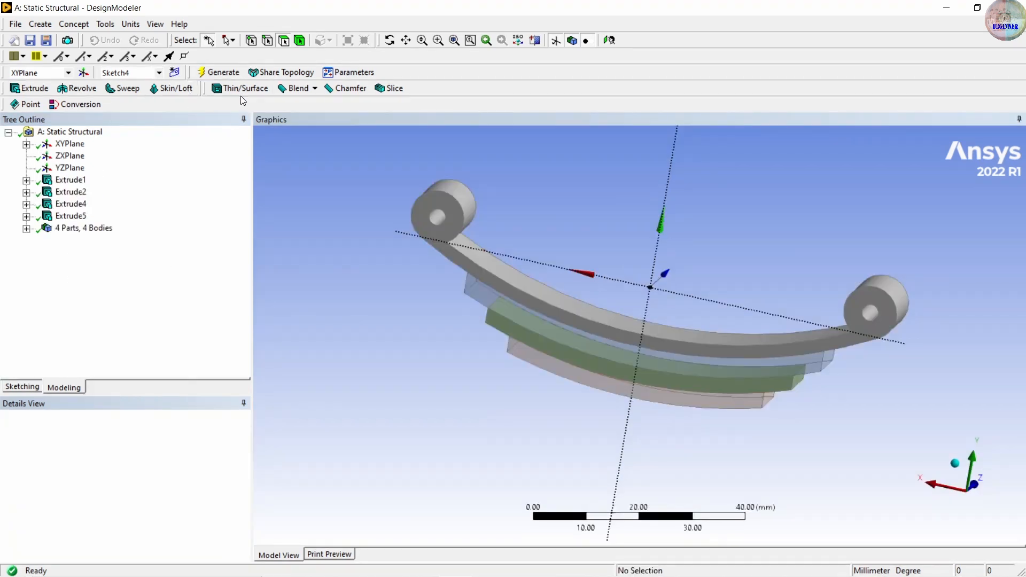
Create a new sketch on the XYPlane and look at the plane face-on
{"action": "left_click", "coordinate": [174, 73]}
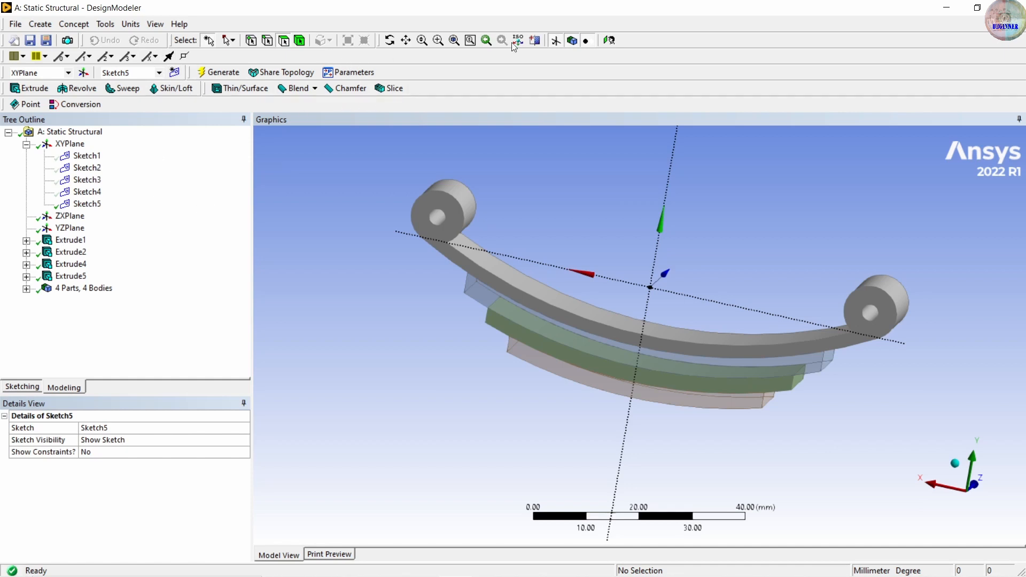
{"action": "left_click", "coordinate": [608, 41]}
{"action": "scroll", "coordinate": [646, 215], "scroll_direction": "down", "scroll_amount": 3}
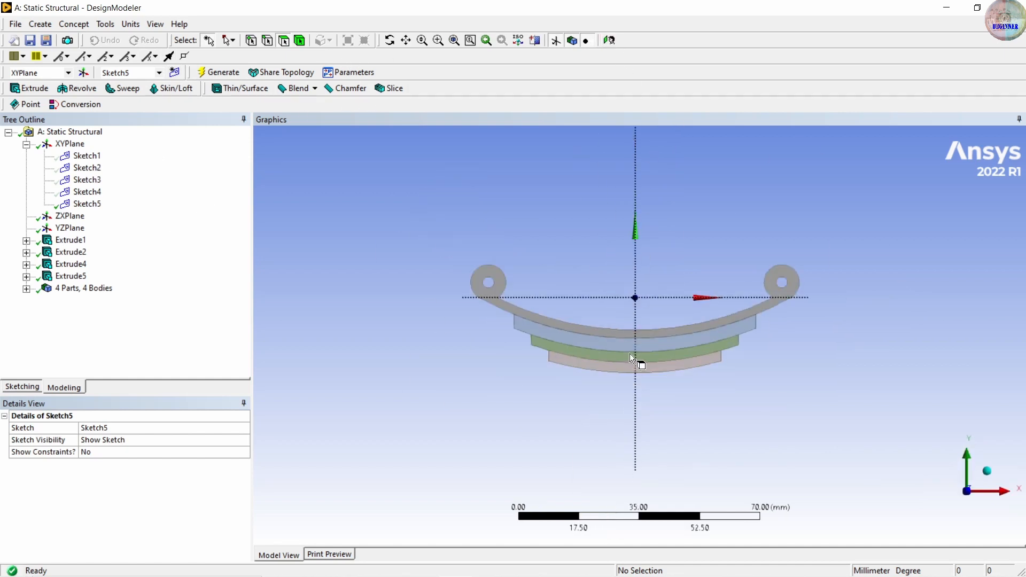
{"action": "scroll", "coordinate": [651, 375], "scroll_direction": "up", "scroll_amount": 5}
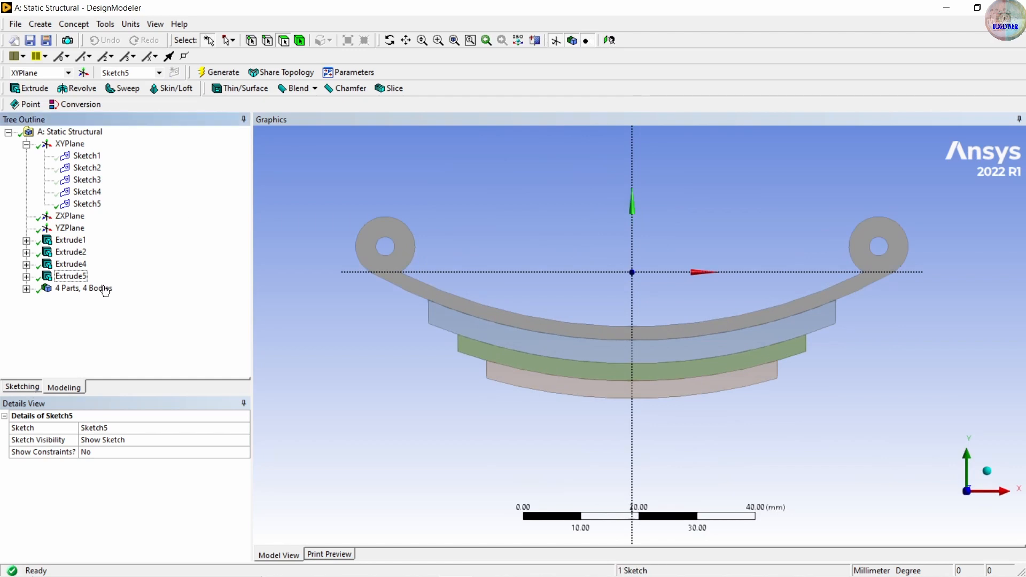
Show Sketch4, the fourth leaf's sketch, again
{"action": "right_click", "coordinate": [96, 192]}
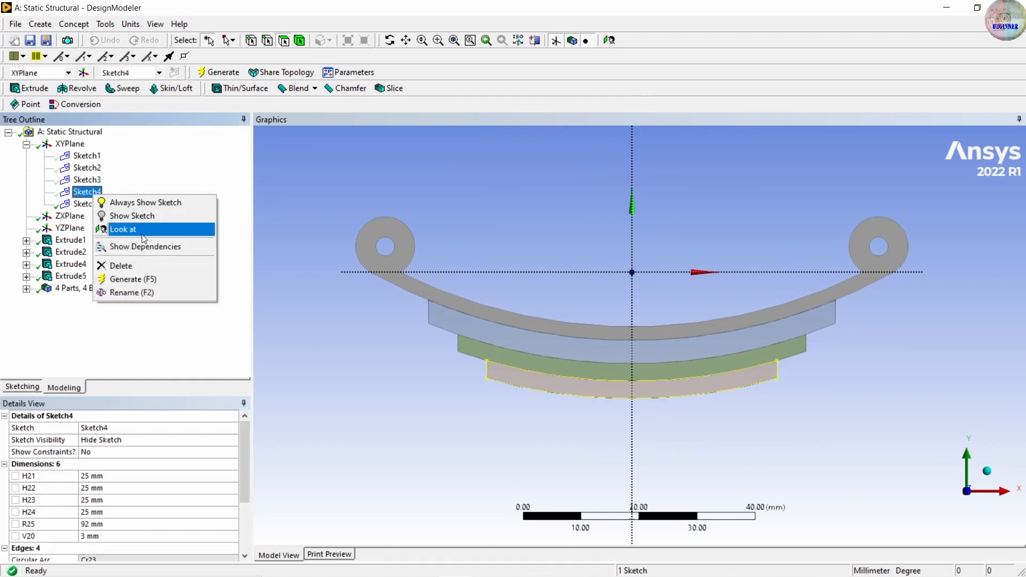
{"action": "left_click", "coordinate": [155, 216]}
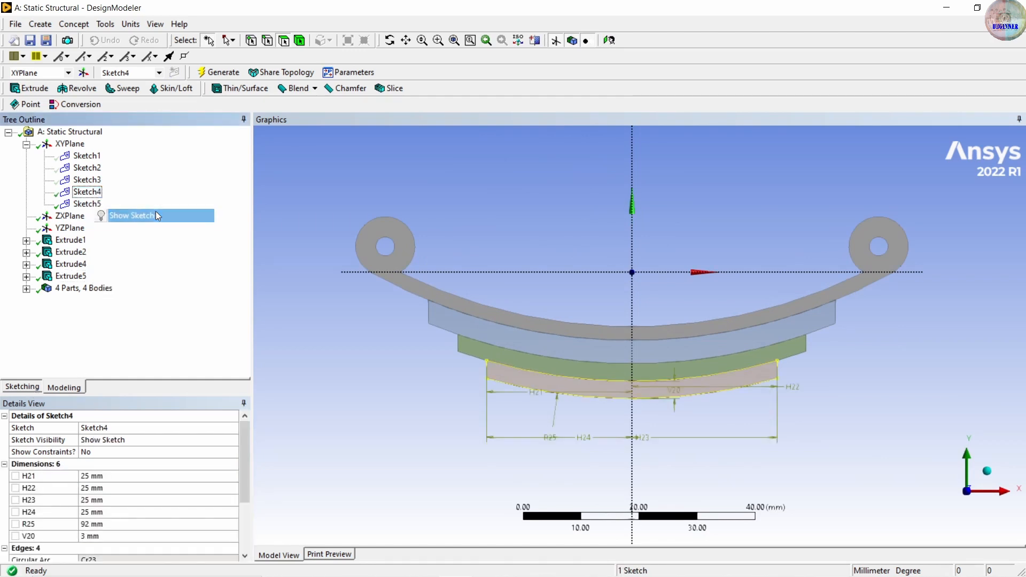
{"action": "right_click", "coordinate": [92, 181]}
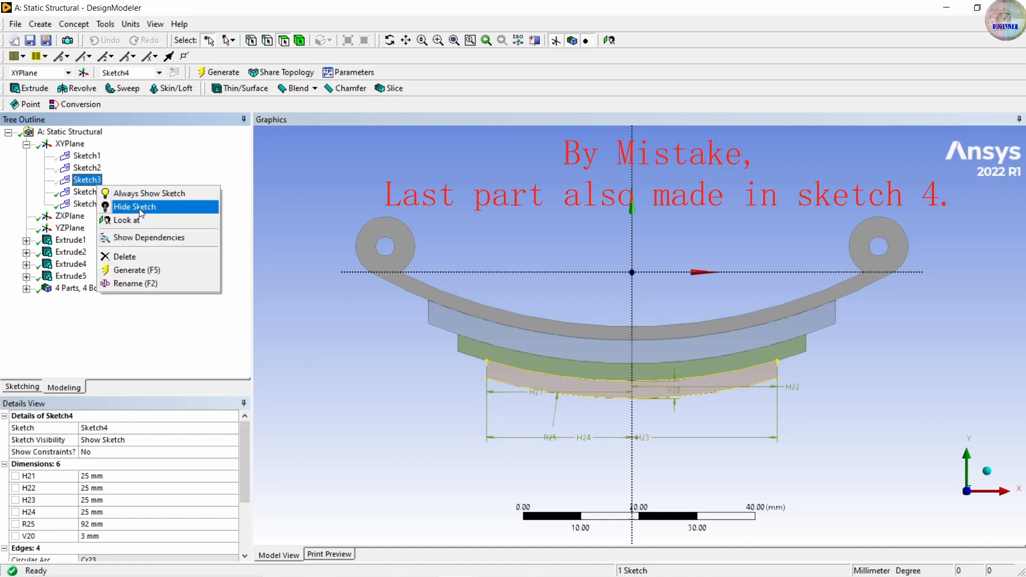
{"action": "left_click", "coordinate": [208, 164]}
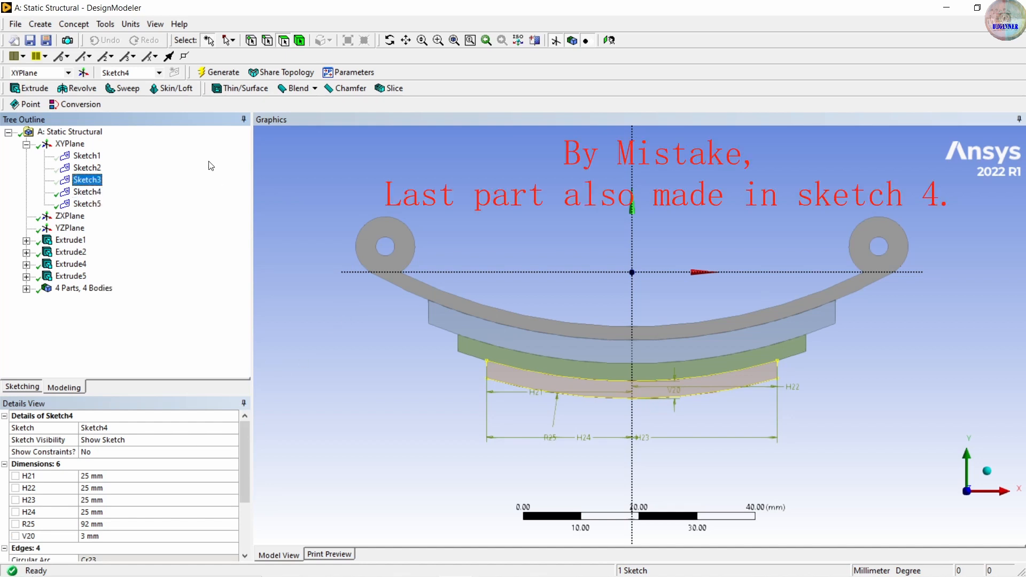
Draw a three-point arc in Sketch4 along the fourth leaf's lower edge, from about 12 mm left to about 20 mm right of the vertical axis
{"action": "left_click", "coordinate": [21, 386]}
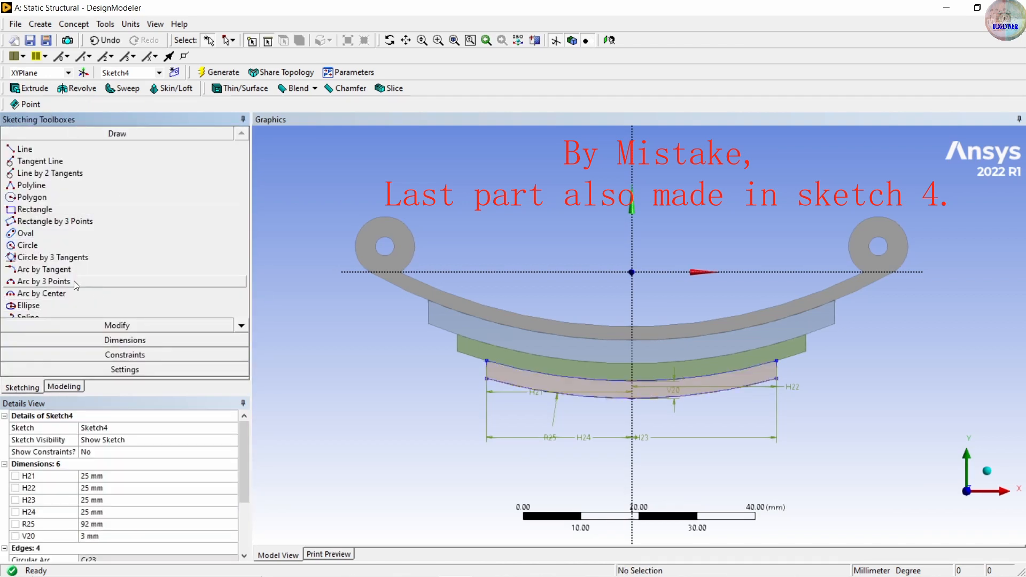
{"action": "left_click", "coordinate": [43, 281]}
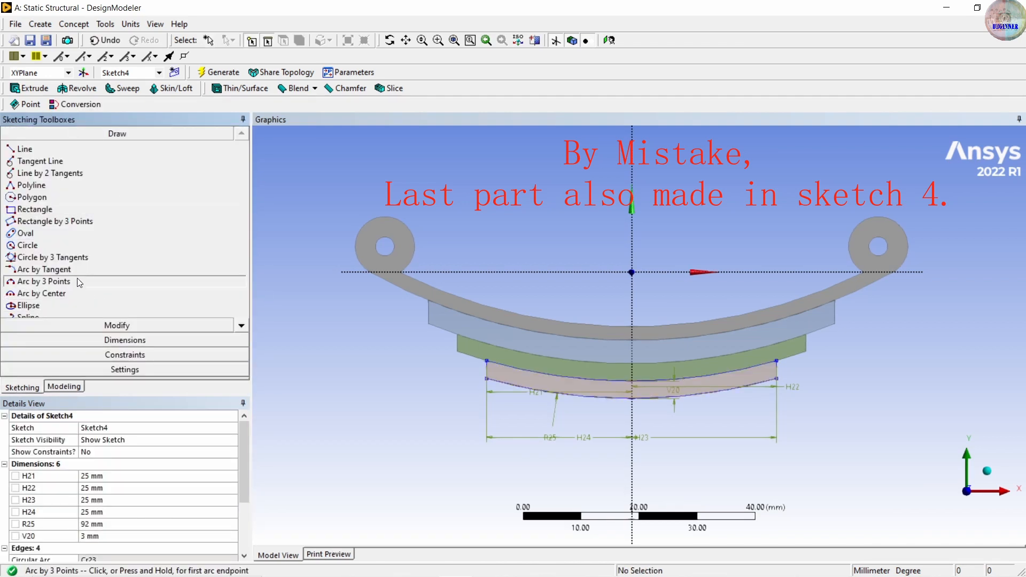
{"action": "left_click", "coordinate": [560, 395]}
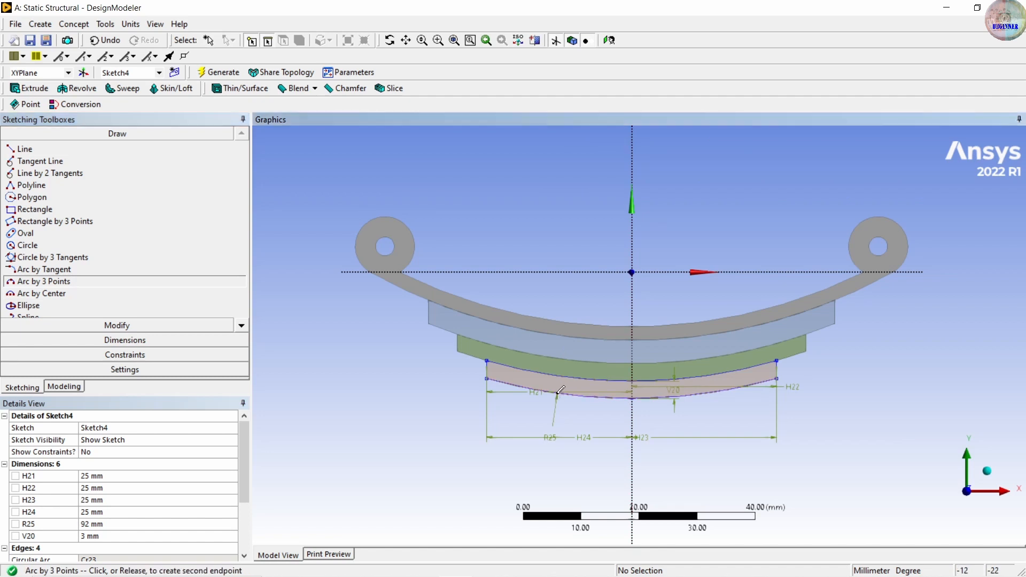
{"action": "left_click", "coordinate": [747, 387]}
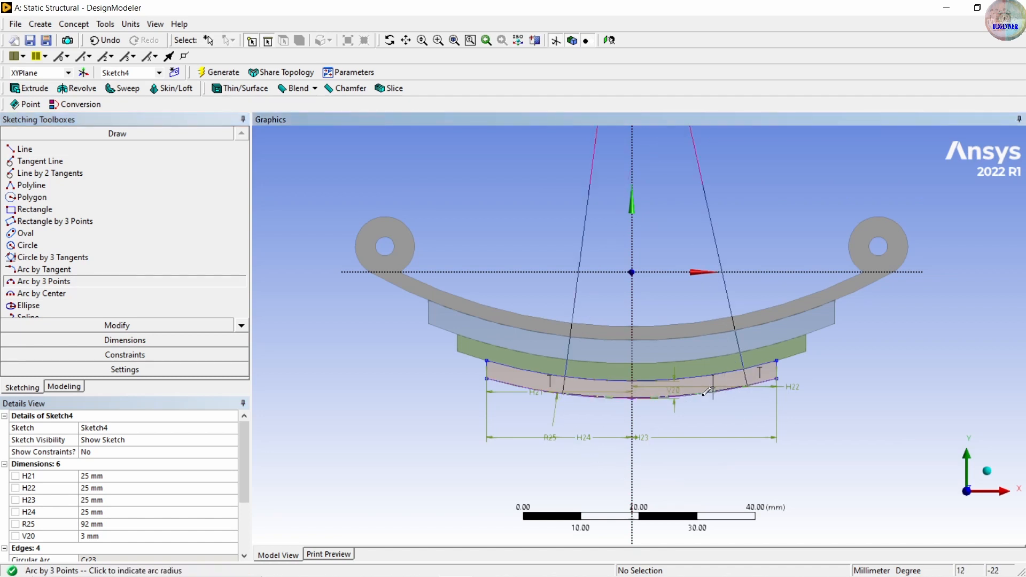
{"action": "left_click", "coordinate": [706, 393]}
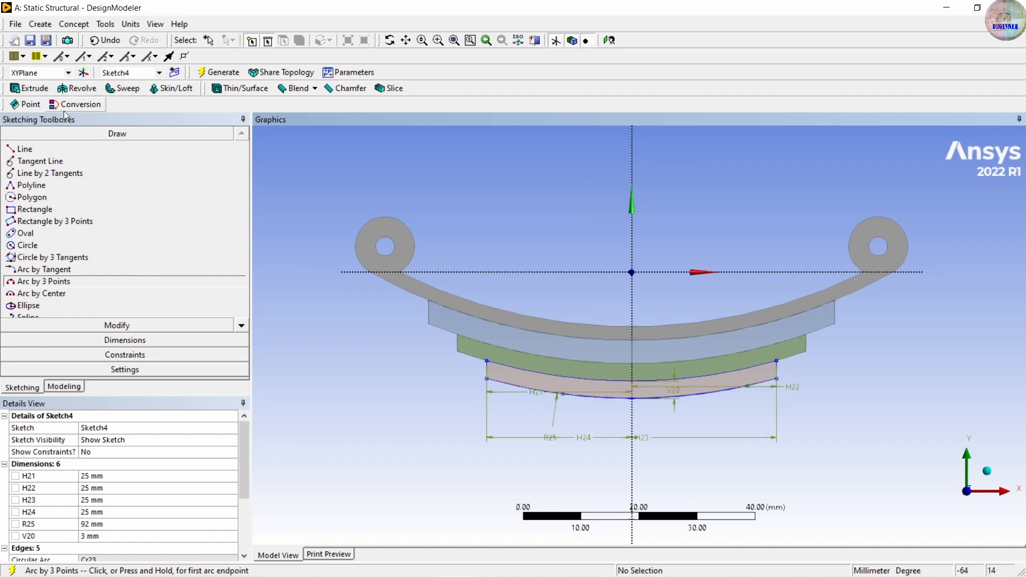
Draw a horizontal line about 30 mm long below the new arc and join its ends to the arc's endpoints with two lines
{"action": "left_click", "coordinate": [45, 155]}
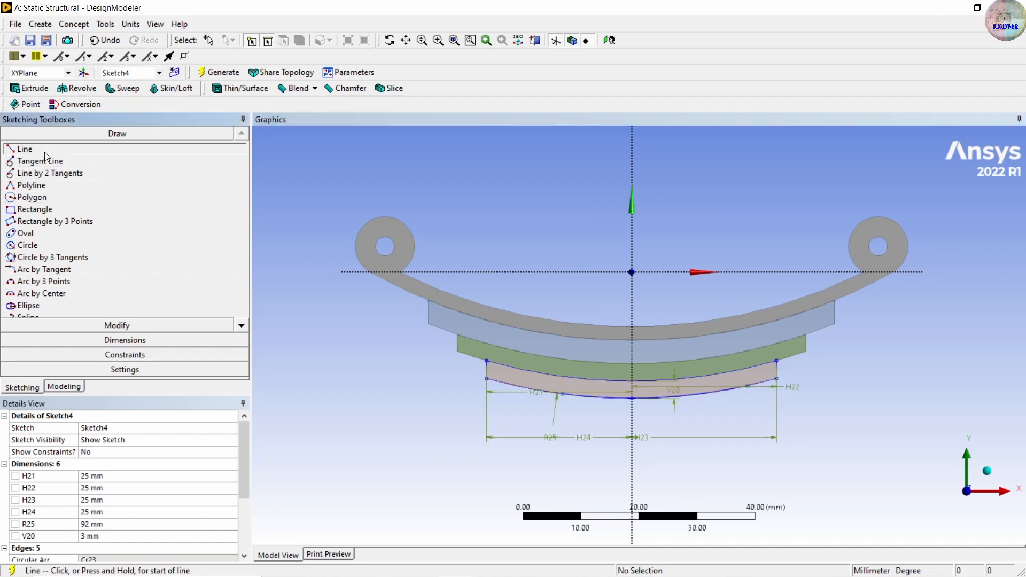
{"action": "left_click", "coordinate": [572, 433]}
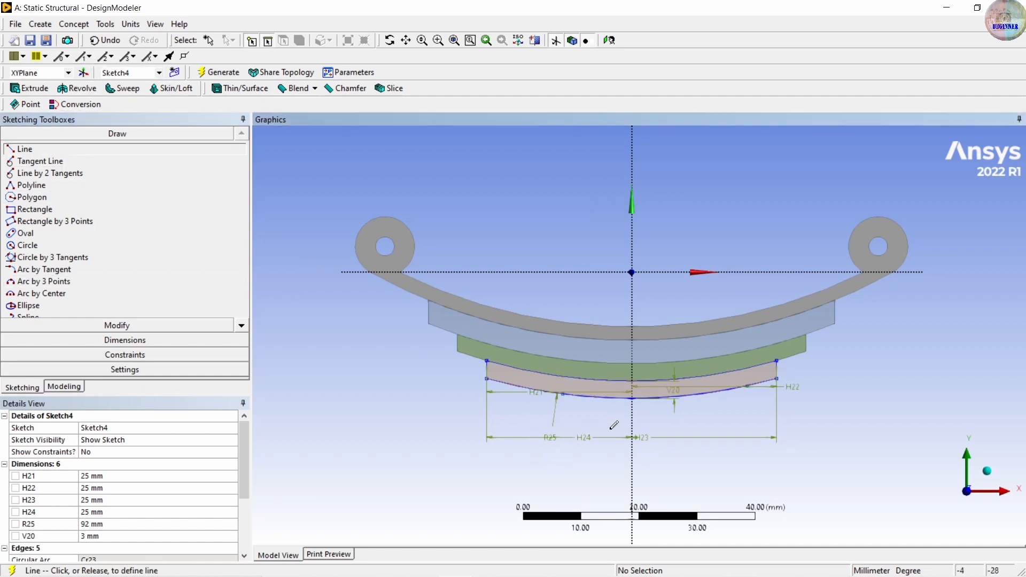
{"action": "left_click", "coordinate": [753, 430]}
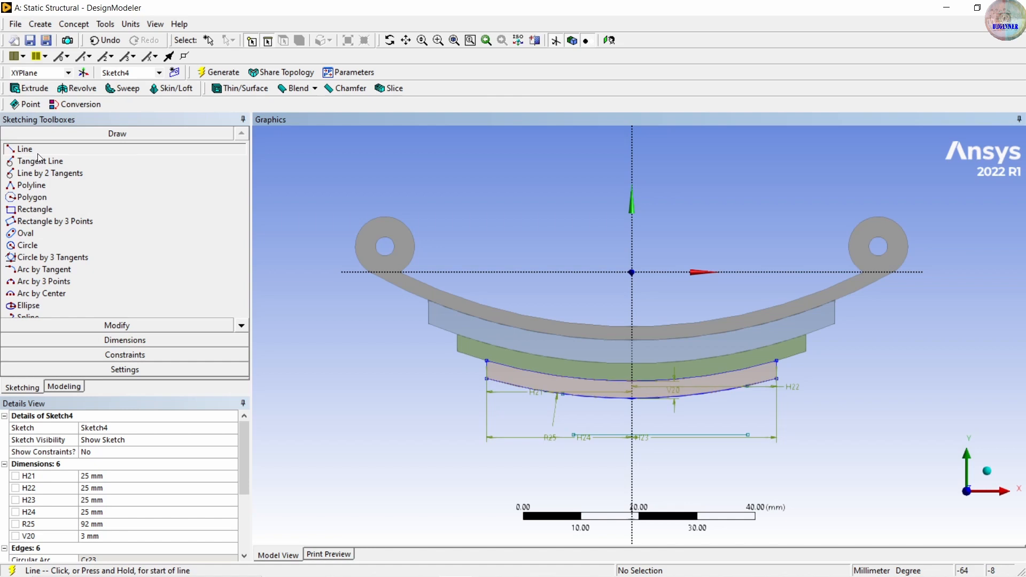
{"action": "left_click", "coordinate": [563, 392]}
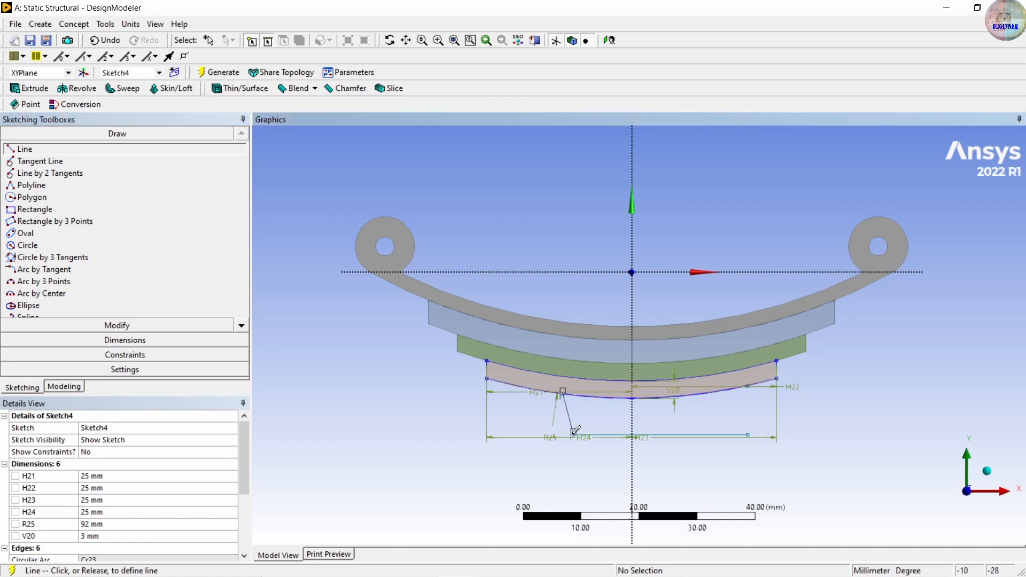
{"action": "left_click", "coordinate": [574, 434]}
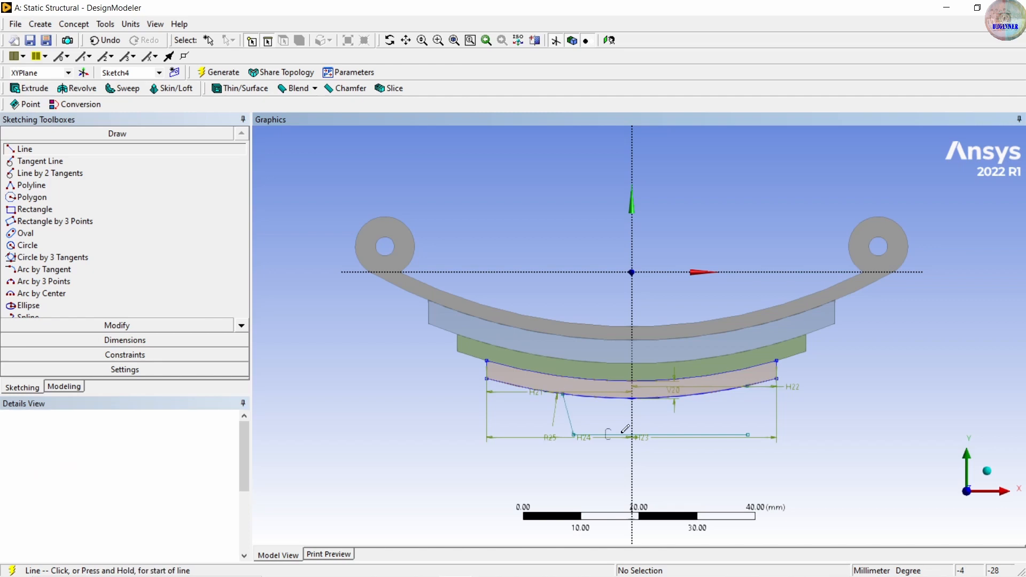
{"action": "left_click", "coordinate": [747, 383]}
{"action": "left_click", "coordinate": [747, 434]}
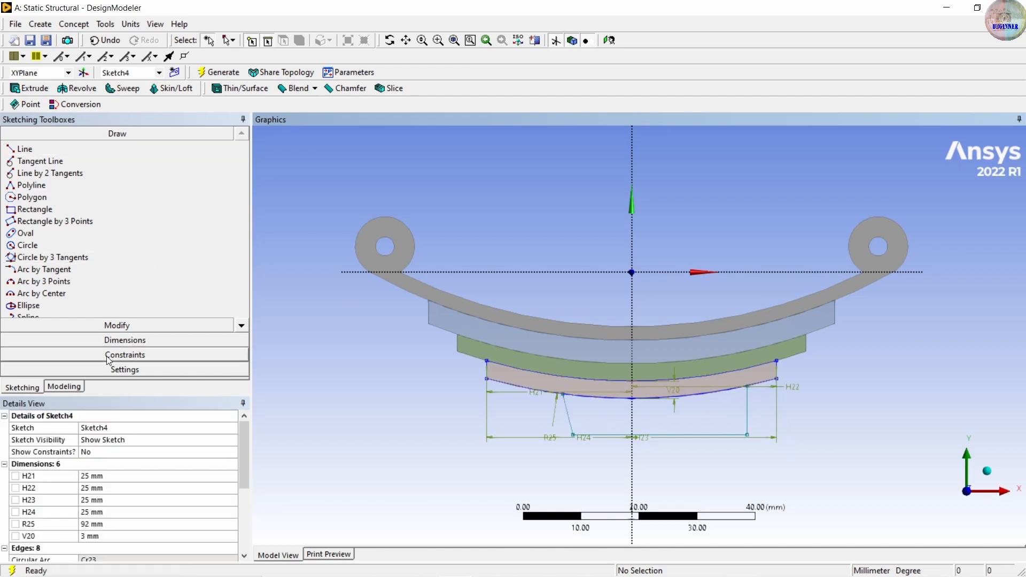
Add a horizontal dimension from the vertical axis to the new arc's right endpoint
{"action": "left_click", "coordinate": [154, 339]}
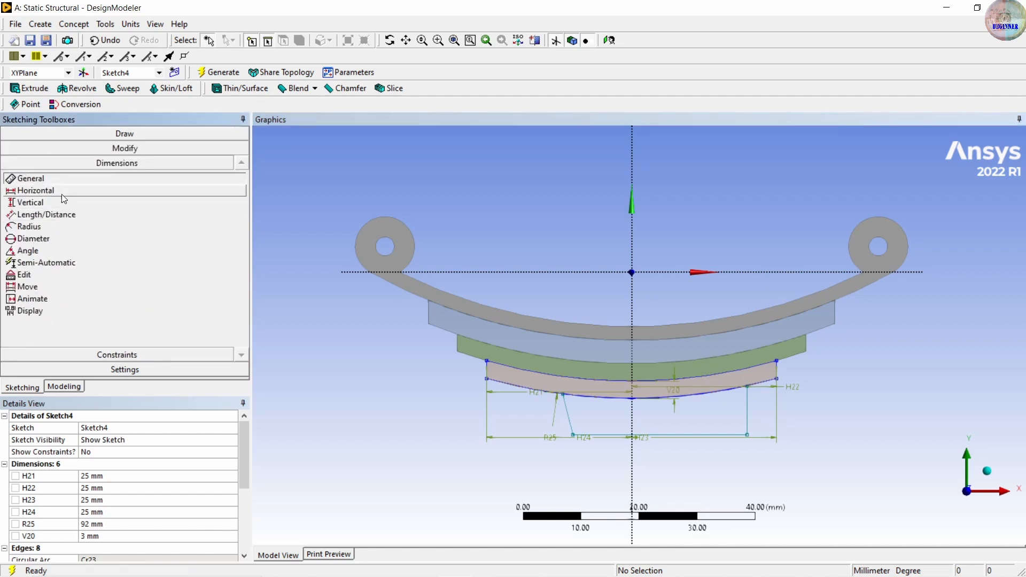
{"action": "left_click", "coordinate": [58, 193]}
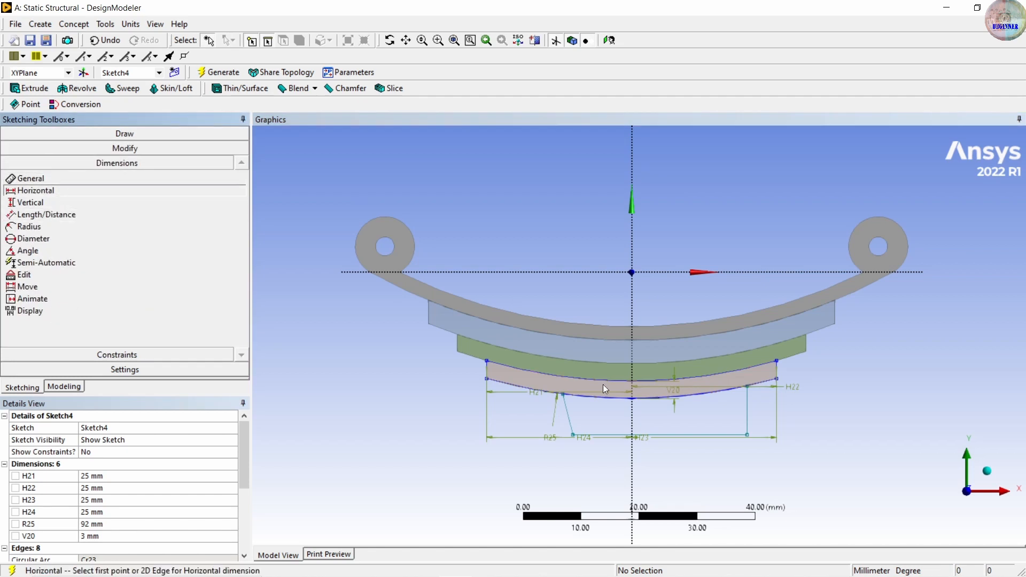
{"action": "left_click", "coordinate": [632, 407]}
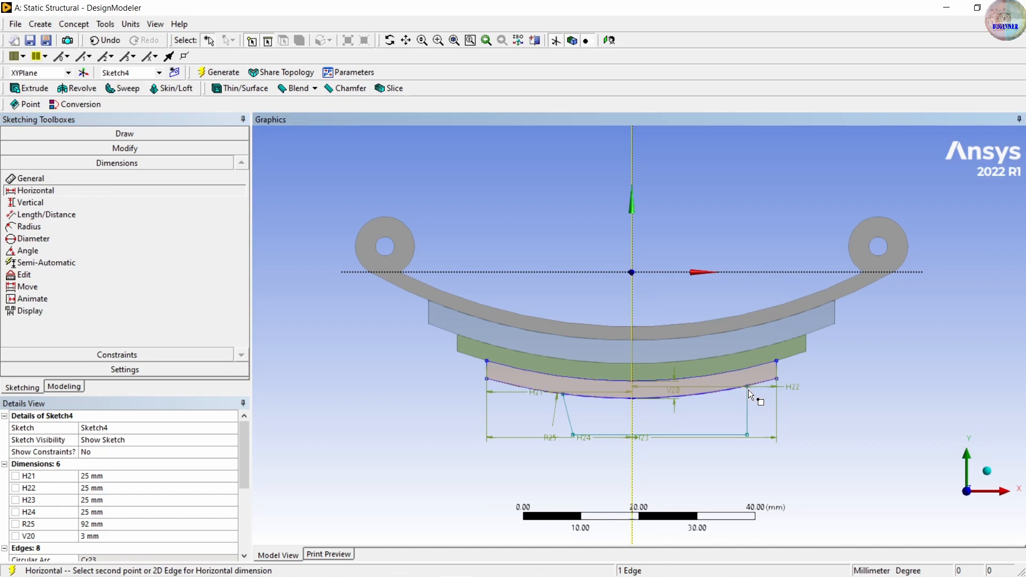
{"action": "left_click", "coordinate": [747, 386]}
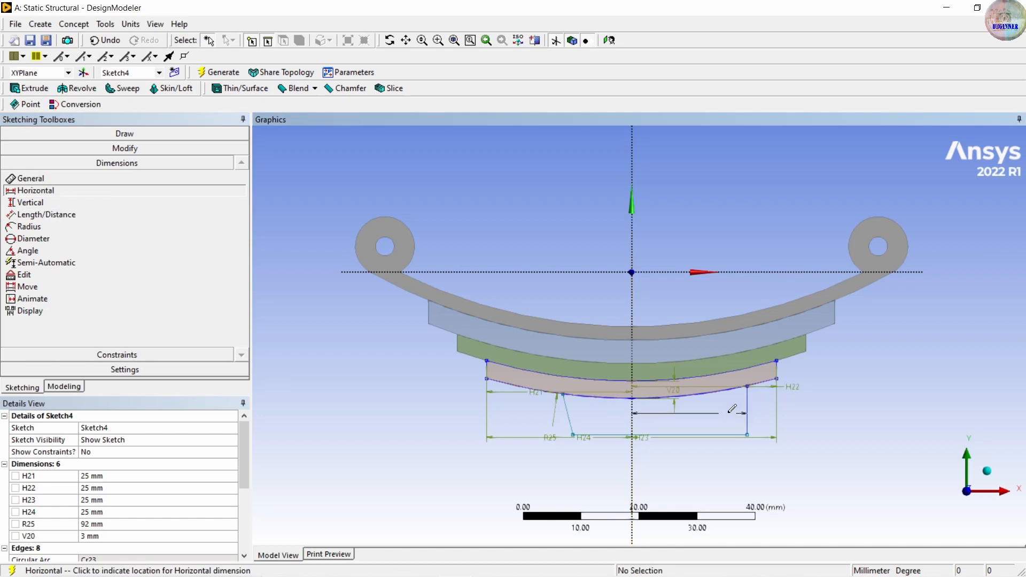
{"action": "left_click", "coordinate": [728, 413]}
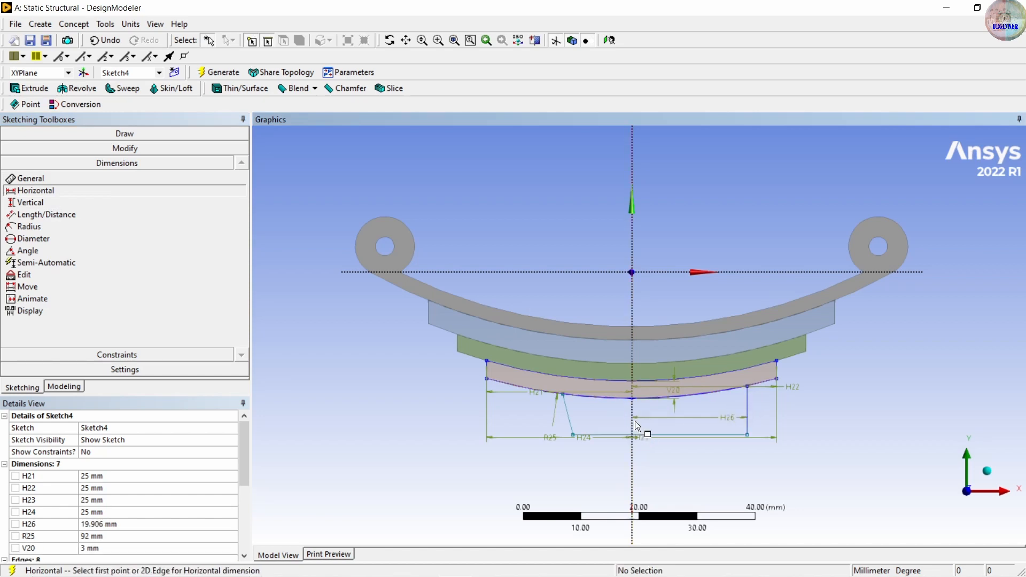
Add horizontal dimensions from the vertical axis to the new arc's left endpoint and to the bottom line's left endpoint
{"action": "left_click", "coordinate": [564, 396]}
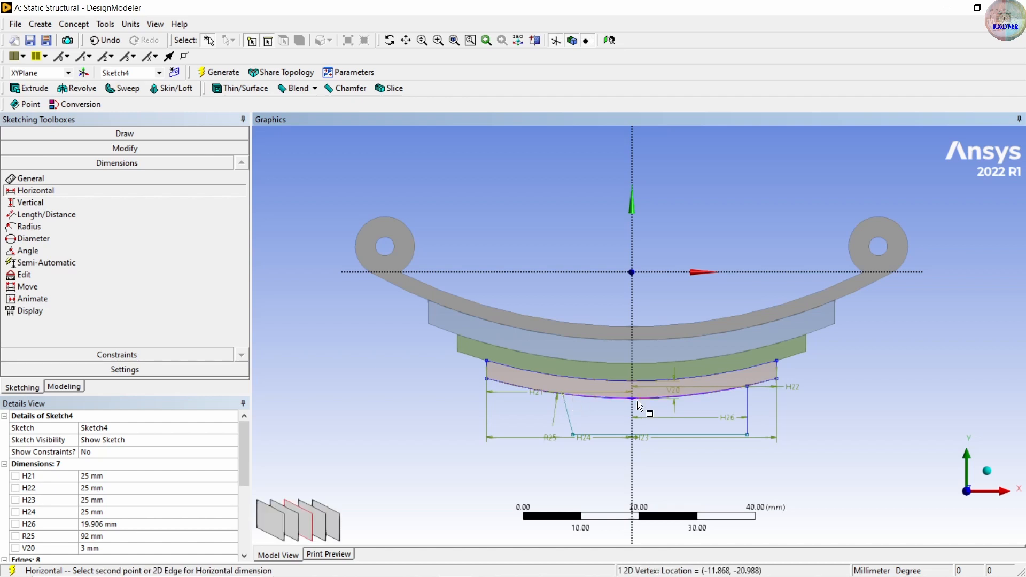
{"action": "left_click", "coordinate": [633, 406]}
{"action": "left_click", "coordinate": [590, 417]}
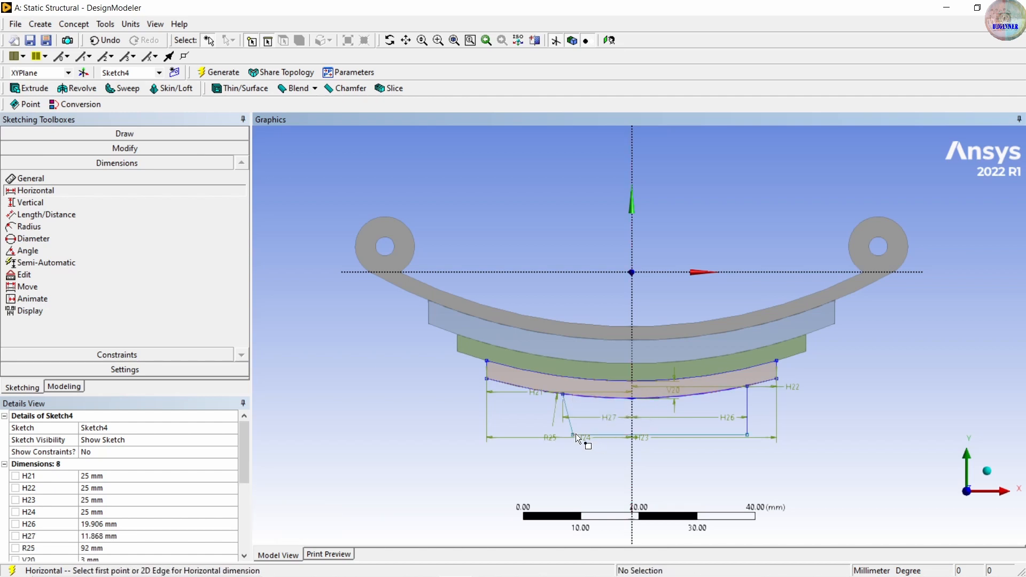
{"action": "left_click", "coordinate": [573, 435]}
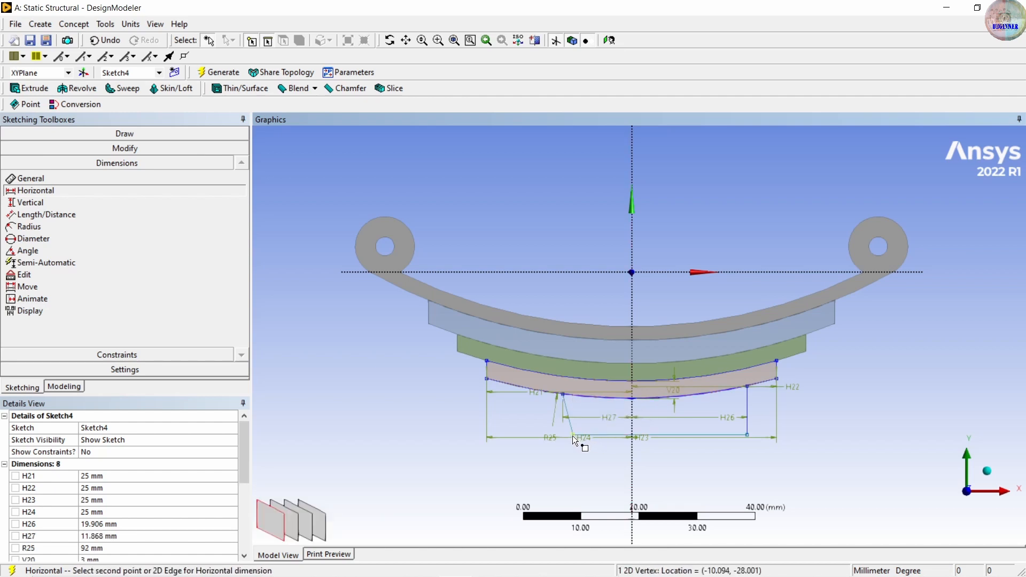
{"action": "left_click", "coordinate": [633, 428]}
{"action": "left_click", "coordinate": [622, 462]}
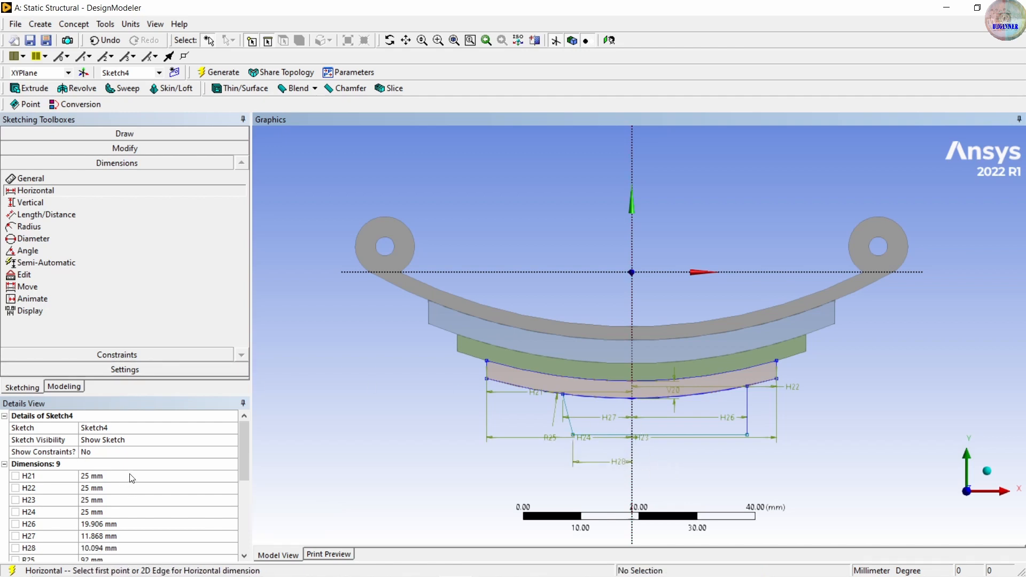
Set the horizontal distance from the vertical axis to the block arc's right endpoint to 20 mm
{"action": "scroll", "coordinate": [117, 502], "scroll_direction": "down", "scroll_amount": 3}
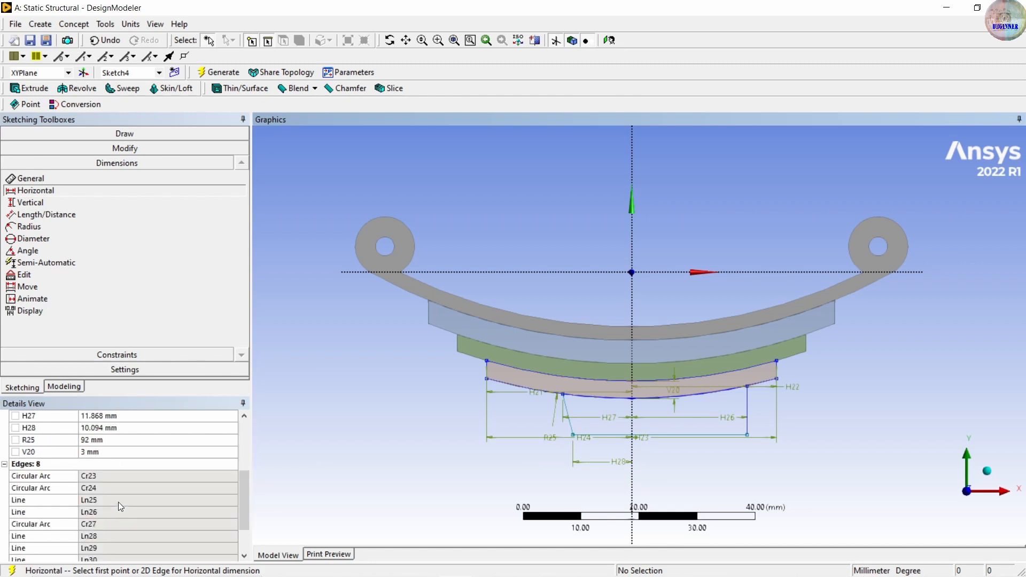
{"action": "scroll", "coordinate": [123, 501], "scroll_direction": "up", "scroll_amount": 2}
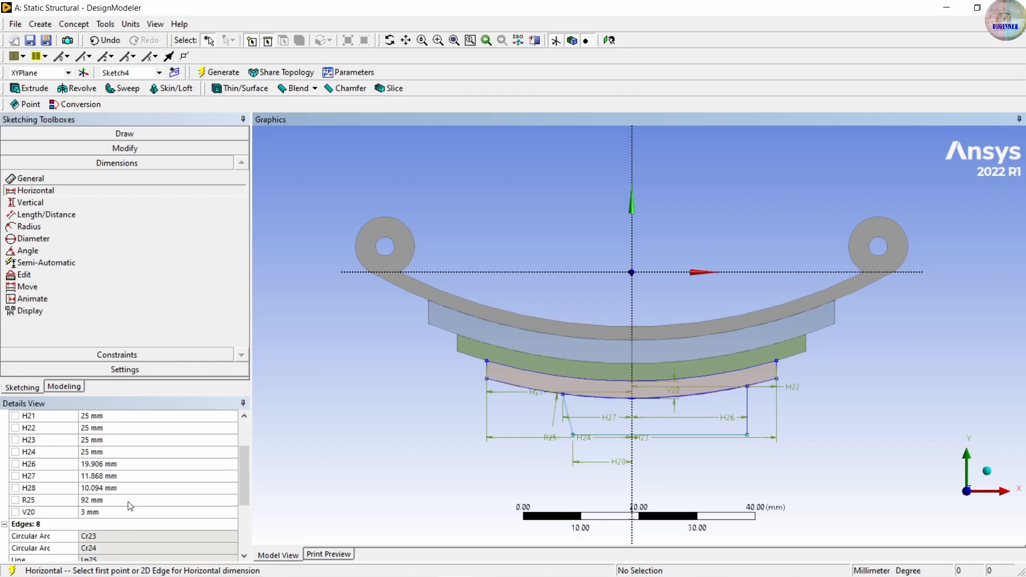
{"action": "left_click", "coordinate": [132, 464]}
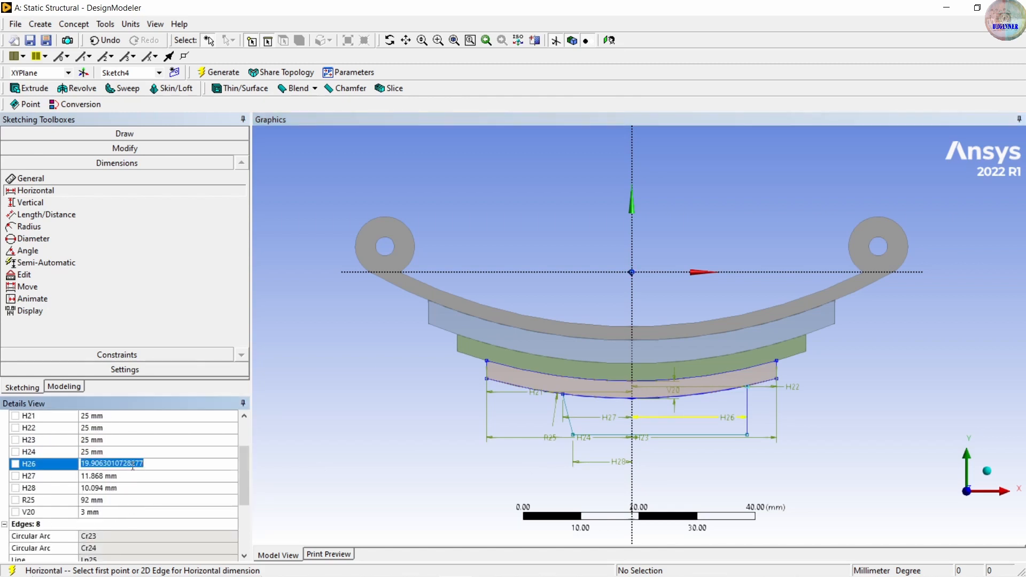
{"action": "type", "text": "20"}
{"action": "key", "text": "Return"}
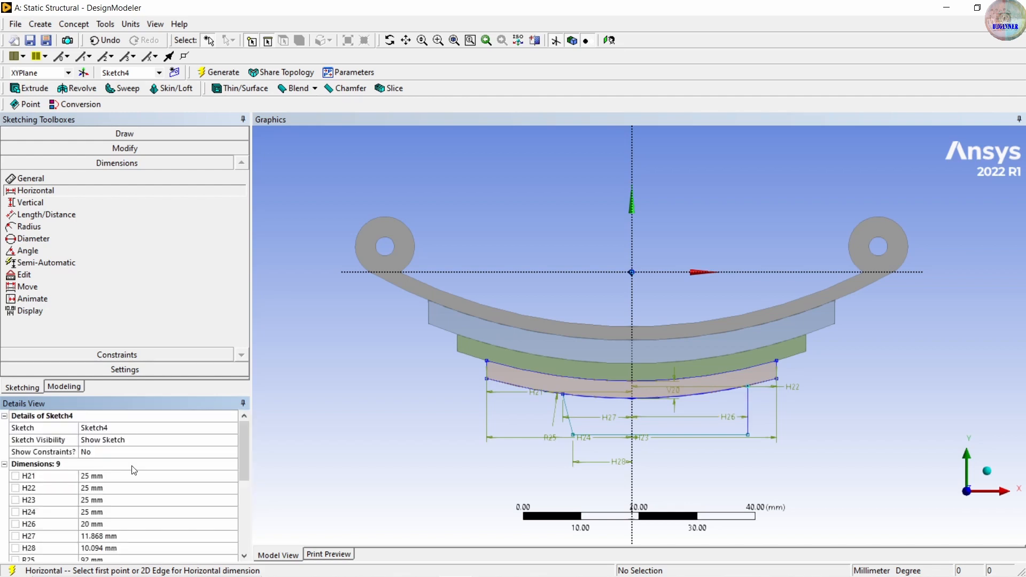
Set the horizontal distances from the vertical axis to the block arc's left endpoint and the bottom line's left endpoint to 20 mm each
{"action": "scroll", "coordinate": [124, 529], "scroll_direction": "down", "scroll_amount": 2}
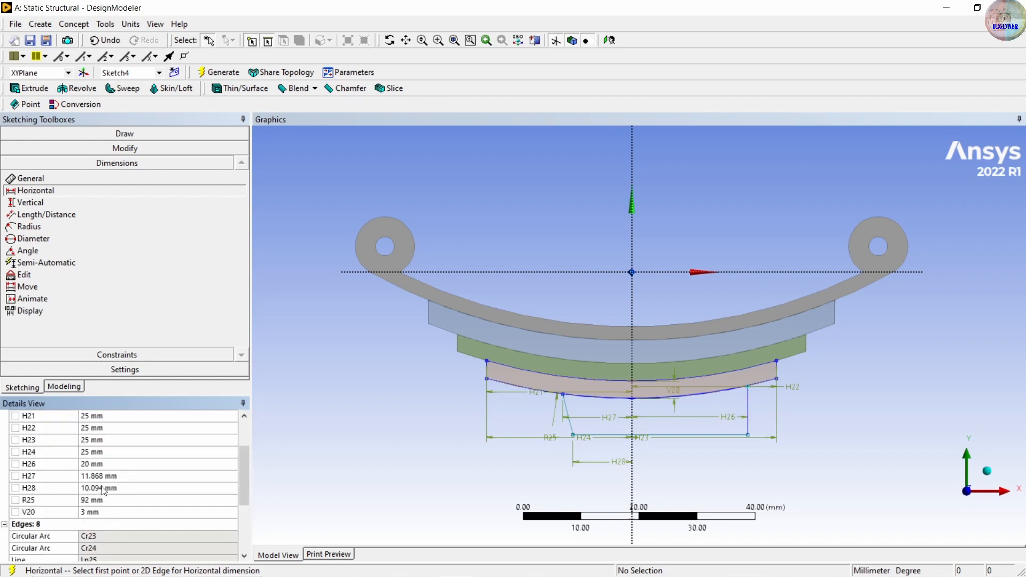
{"action": "left_click", "coordinate": [126, 476]}
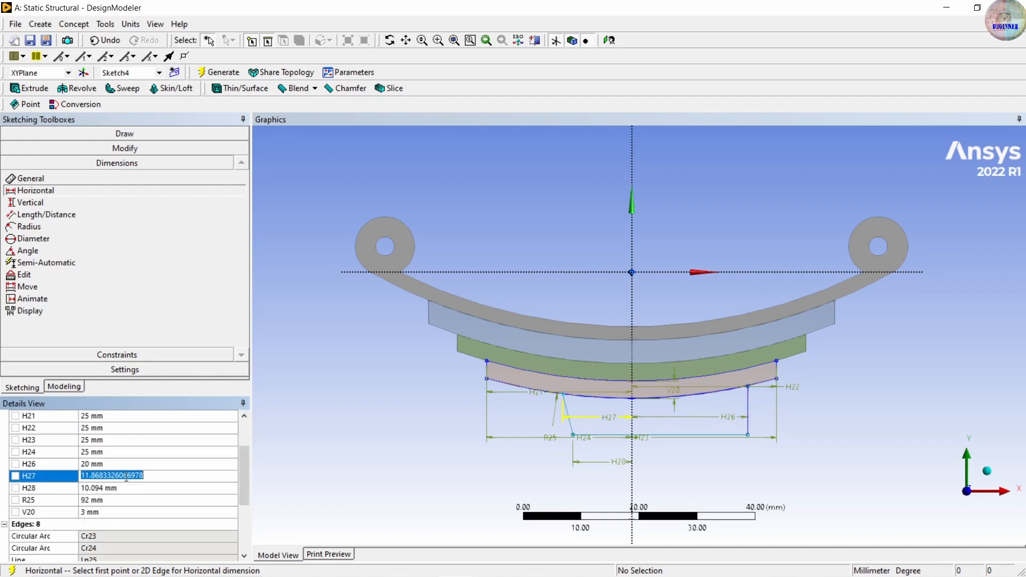
{"action": "type", "text": "20"}
{"action": "key", "text": "Return"}
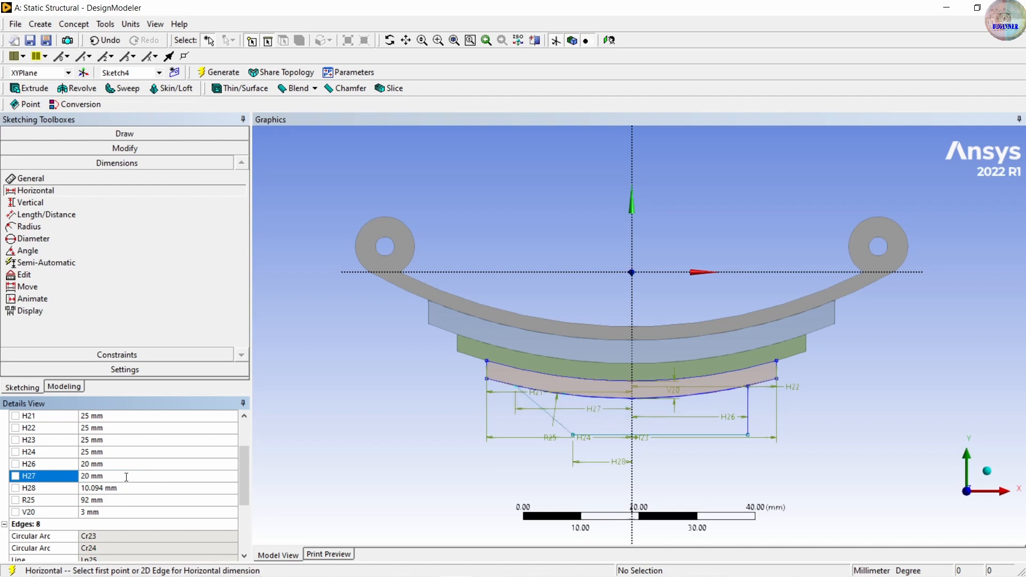
{"action": "left_click", "coordinate": [119, 484]}
{"action": "type", "text": "20"}
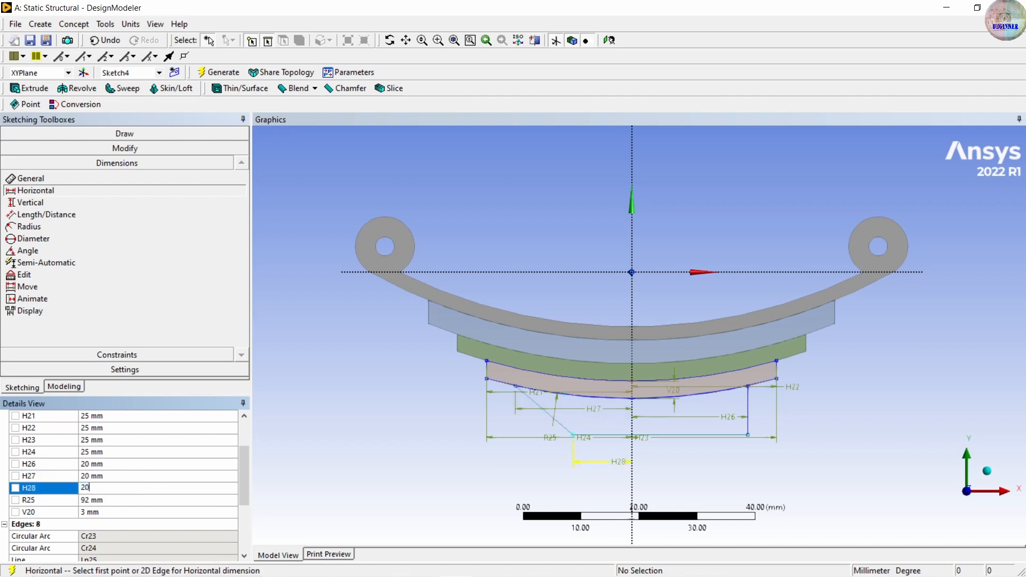
{"action": "key", "text": "Return"}
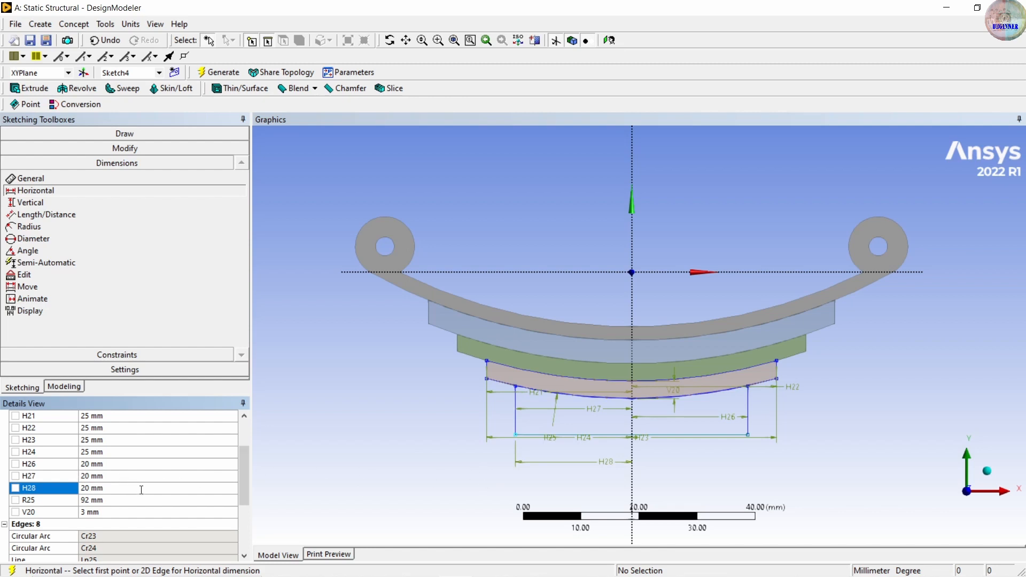
Add a vertical dimension between the block's bottom line and its upper arc and set it to 3 mm
{"action": "left_click", "coordinate": [30, 202]}
{"action": "left_click", "coordinate": [625, 434]}
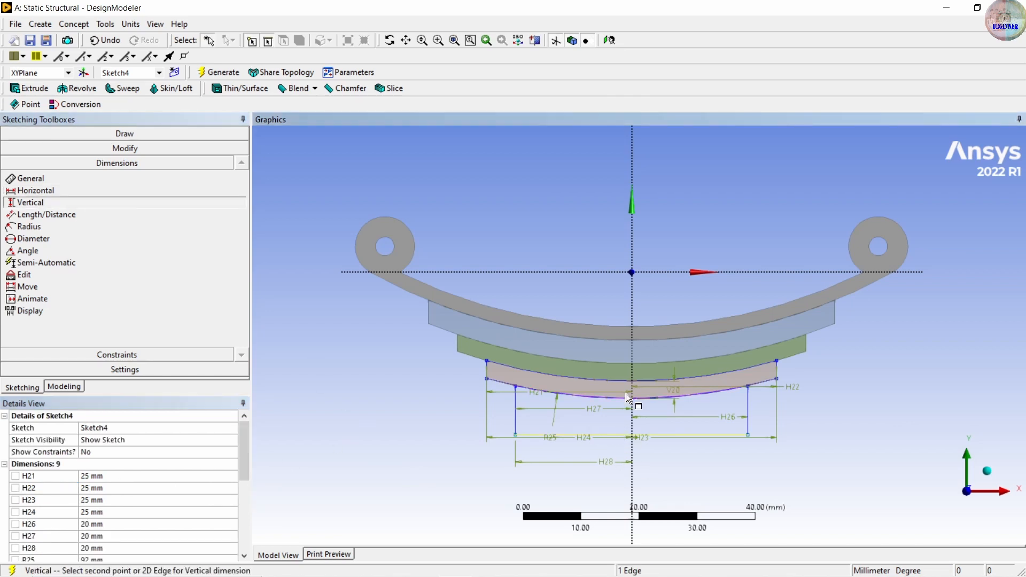
{"action": "left_click", "coordinate": [630, 399]}
{"action": "left_click", "coordinate": [657, 415]}
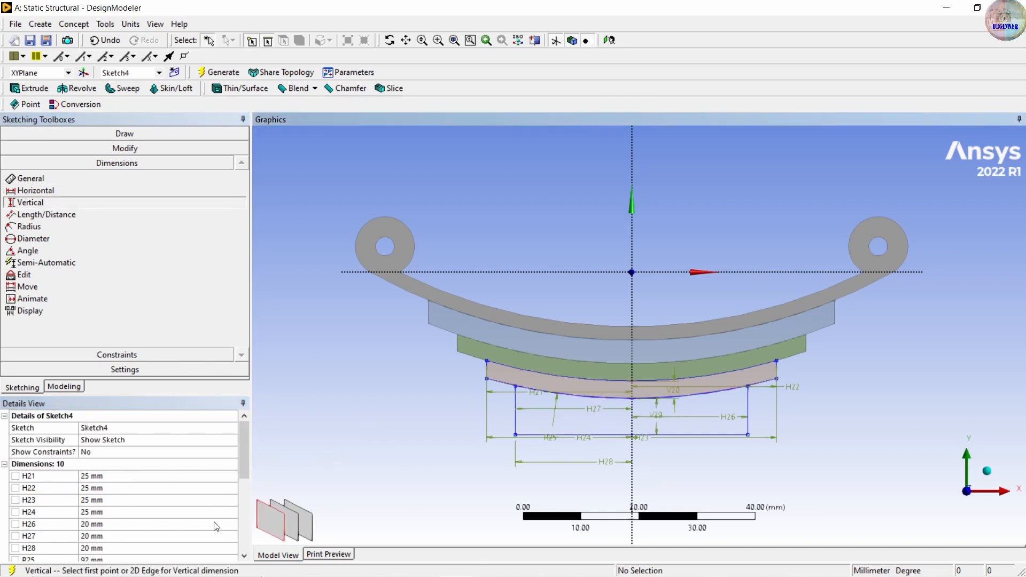
{"action": "scroll", "coordinate": [163, 504], "scroll_direction": "down", "scroll_amount": 3}
{"action": "left_click", "coordinate": [117, 464]}
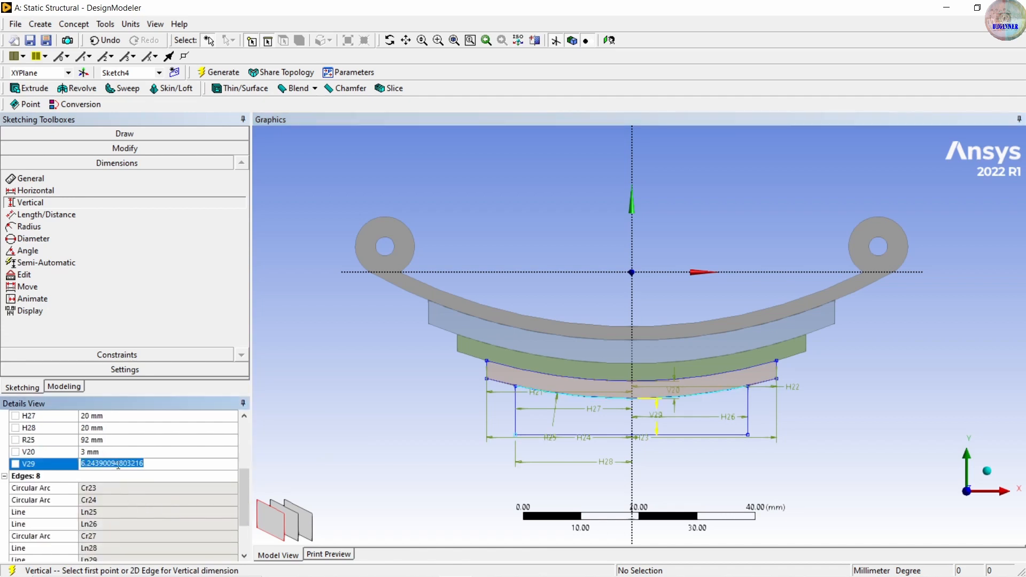
{"action": "type", "text": "3"}
{"action": "key", "text": "Return"}
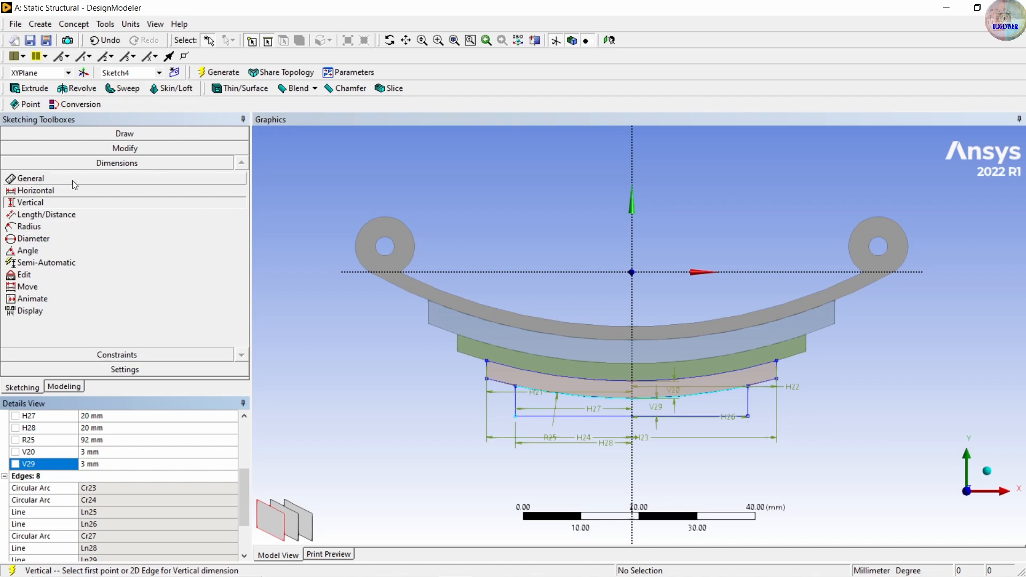
Try to extrude Sketch5 by 10 mm with the Add Material operation and generate it
{"action": "left_click", "coordinate": [34, 389]}
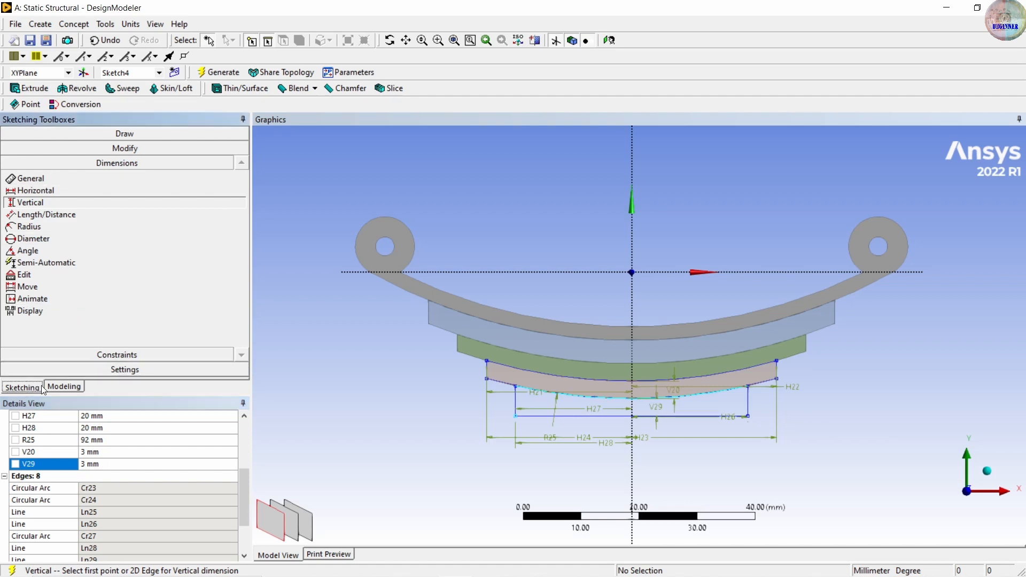
{"action": "left_click", "coordinate": [31, 89]}
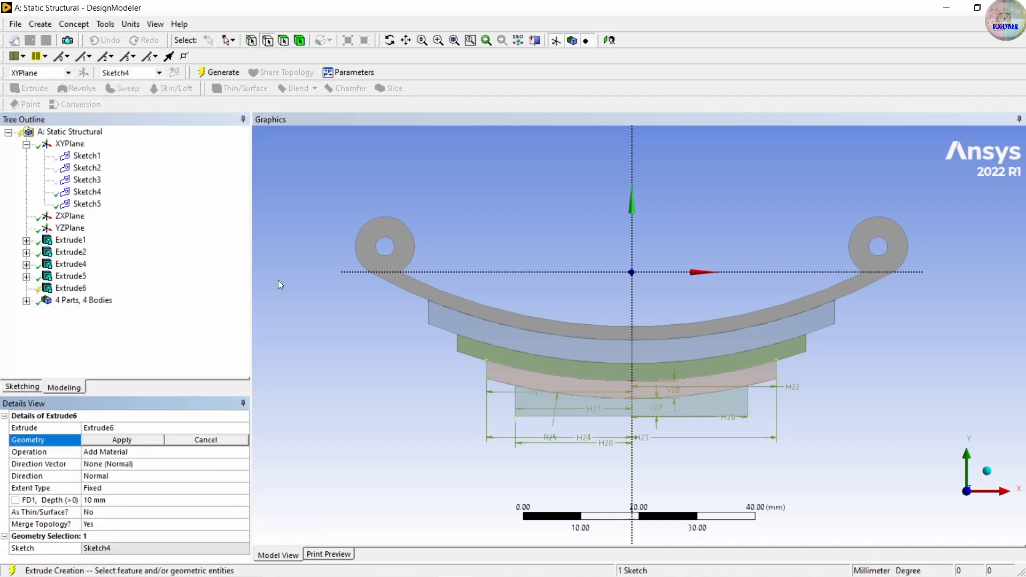
{"action": "left_click", "coordinate": [142, 440]}
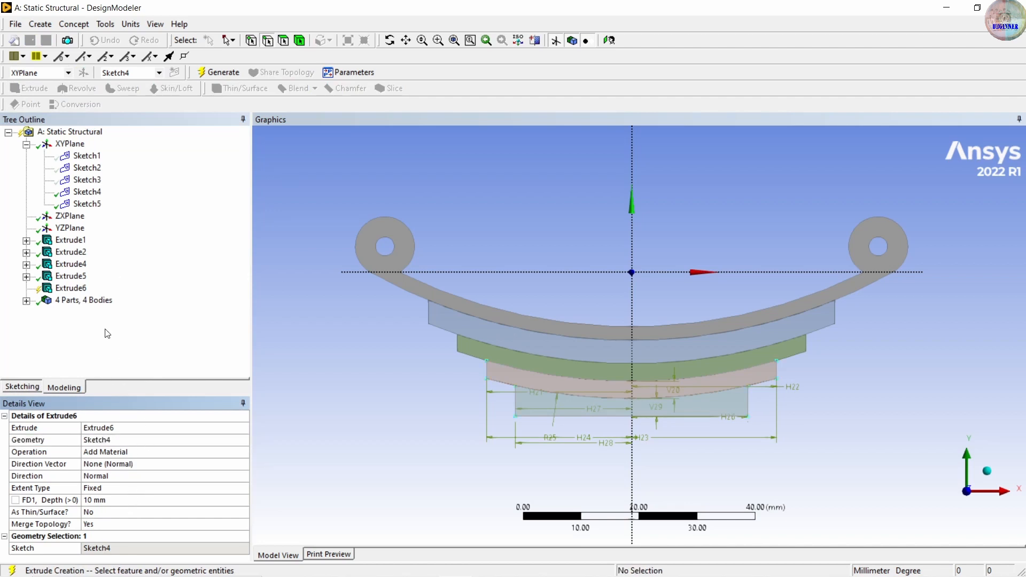
{"action": "left_click", "coordinate": [125, 440]}
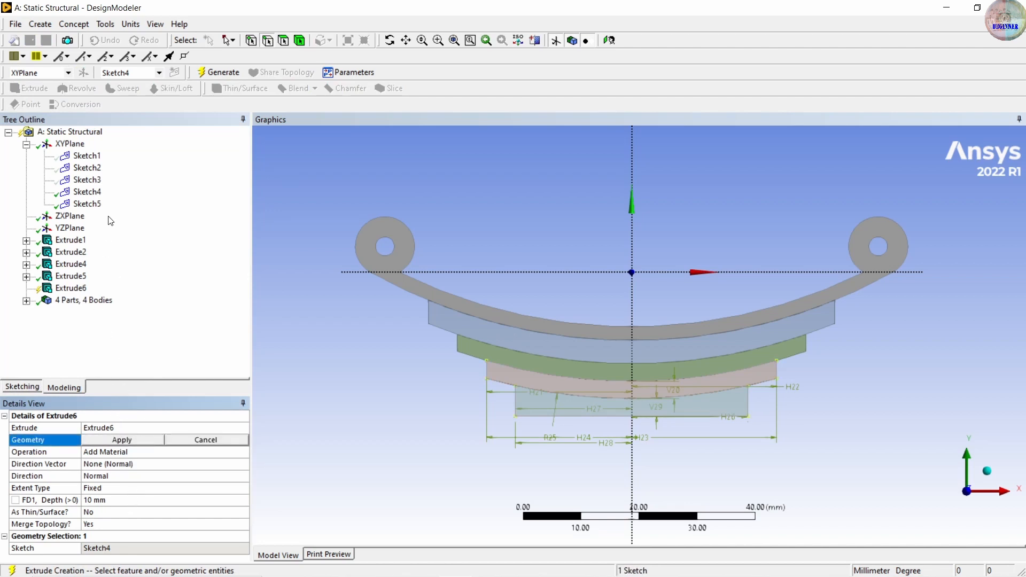
{"action": "left_click", "coordinate": [94, 205]}
{"action": "left_click", "coordinate": [139, 441]}
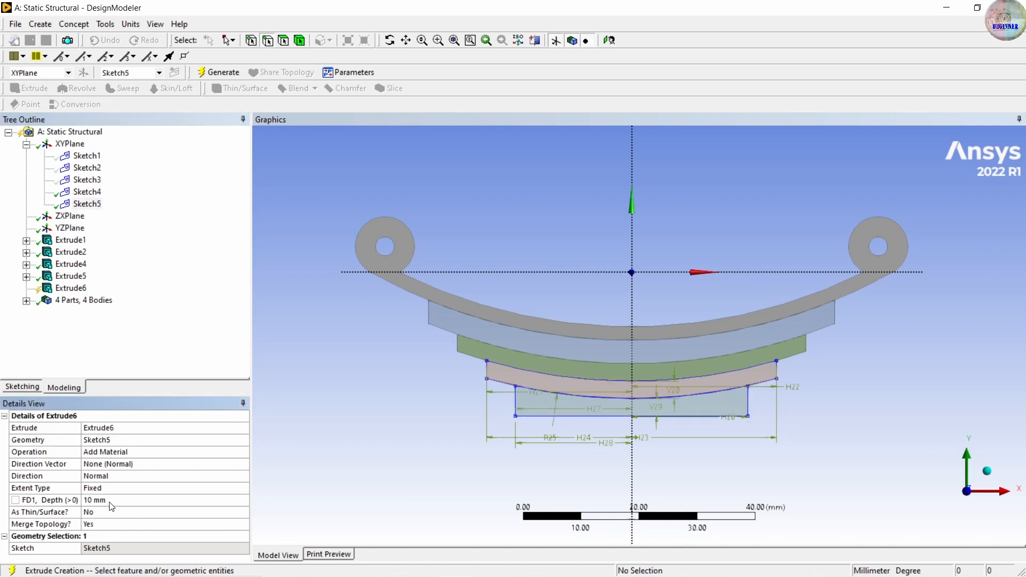
{"action": "middle_click_drag", "start_coordinate": [331, 296], "coordinate": [366, 313]}
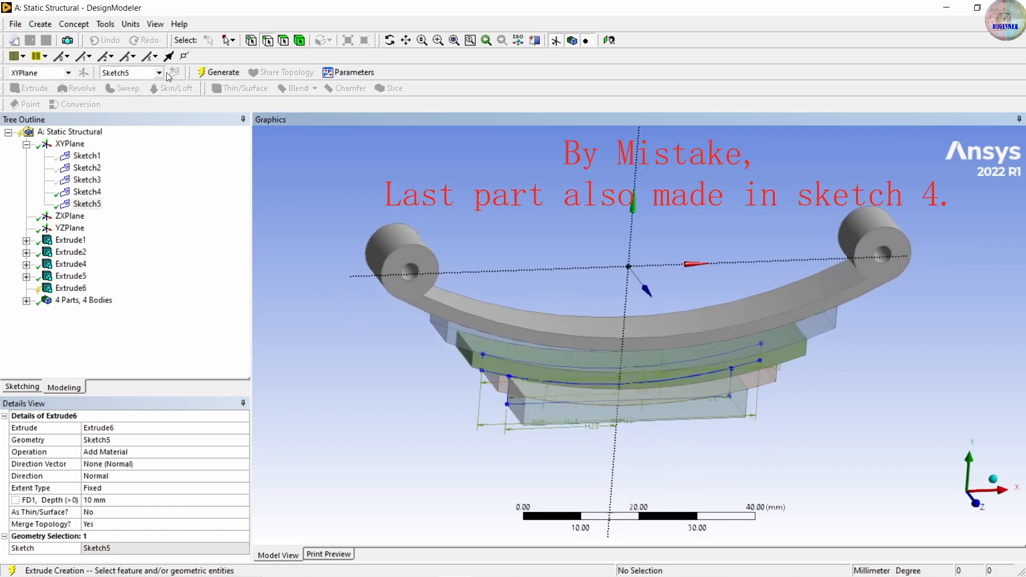
{"action": "left_click", "coordinate": [218, 72]}
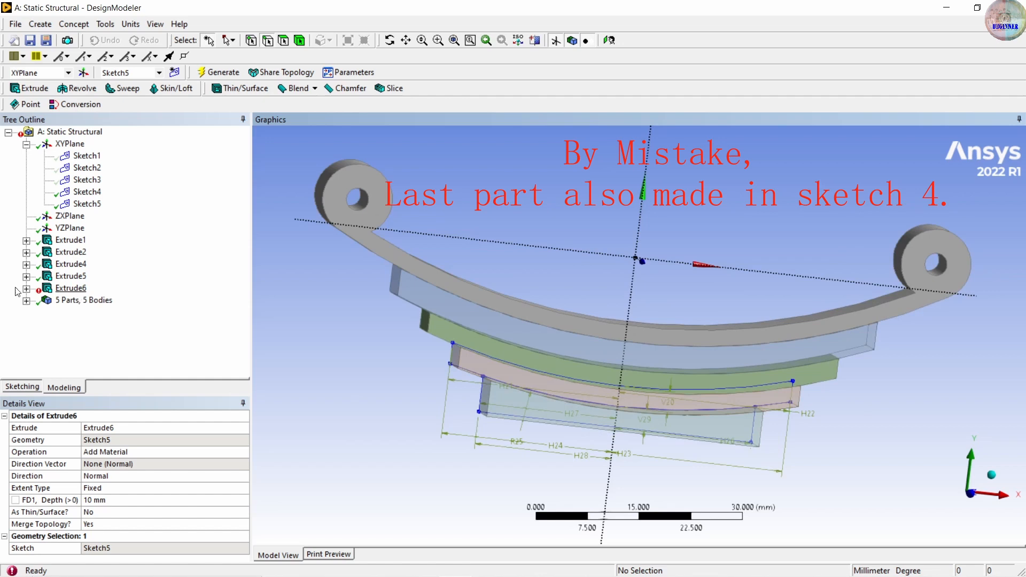
Delete the Extrude6 feature based on Sketch5
{"action": "left_click", "coordinate": [25, 289]}
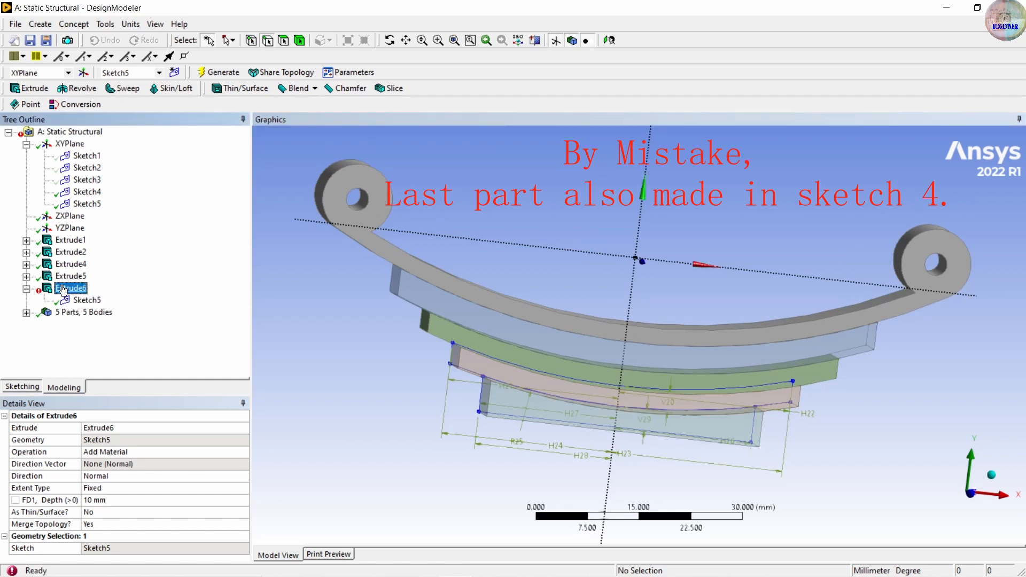
{"action": "key", "text": "Delete"}
{"action": "key", "text": "Return"}
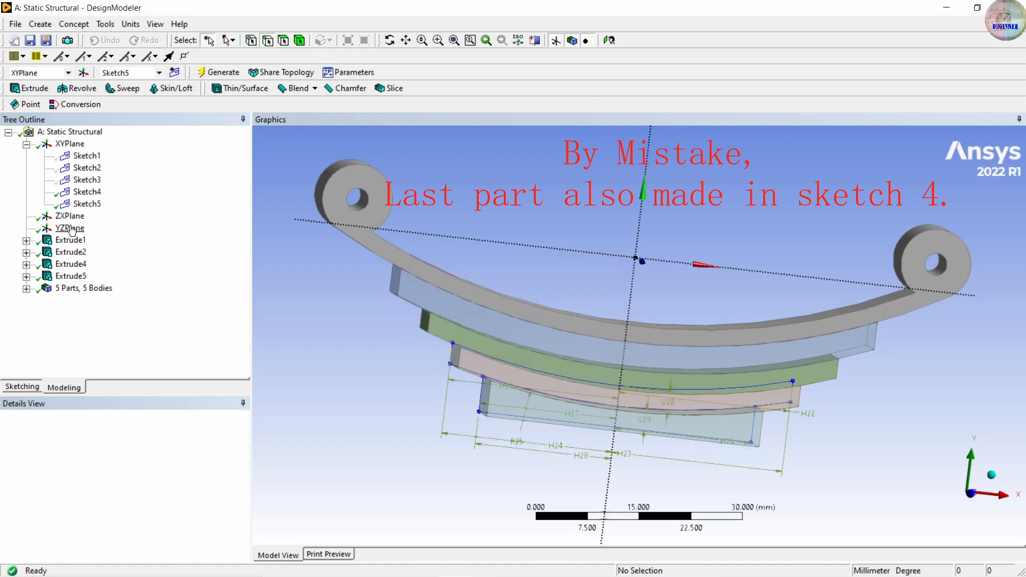
Delete the Extrude5 feature that builds the fourth leaf and the bottom block from Sketch4
{"action": "left_click", "coordinate": [63, 277]}
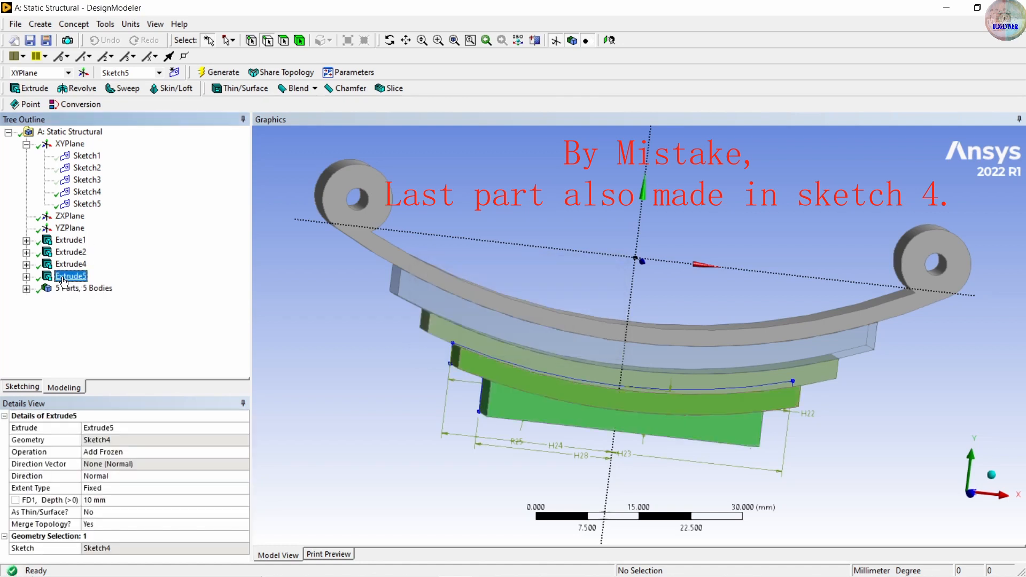
{"action": "left_click", "coordinate": [286, 290]}
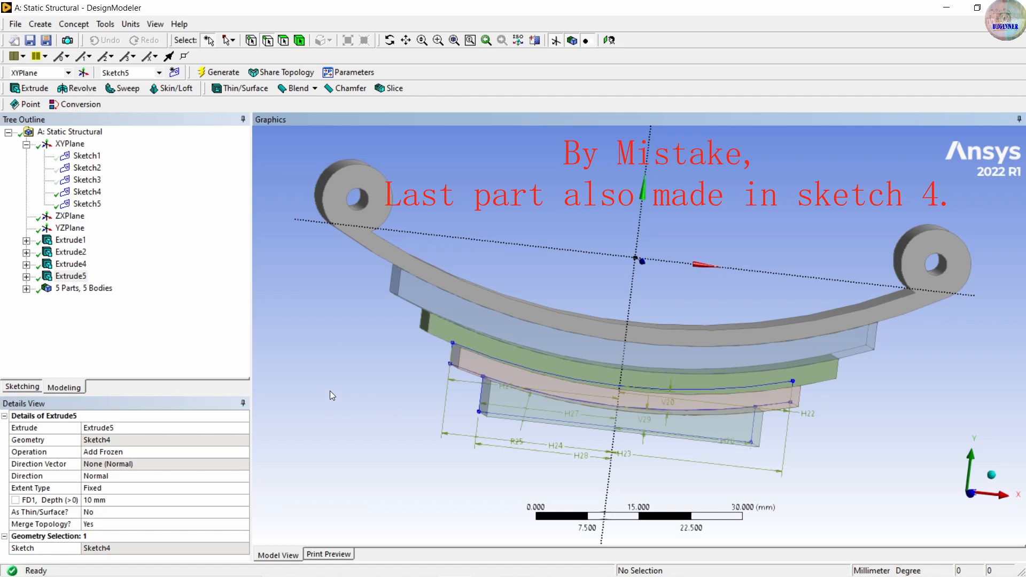
{"action": "middle_click_drag", "start_coordinate": [394, 420], "coordinate": [470, 417]}
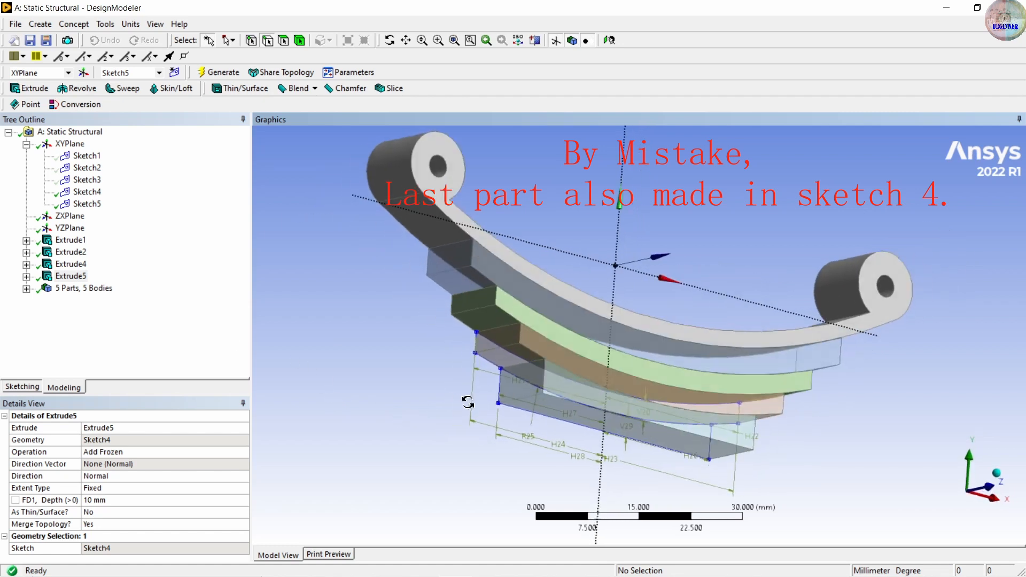
{"action": "left_click", "coordinate": [71, 277]}
{"action": "key", "text": "Delete"}
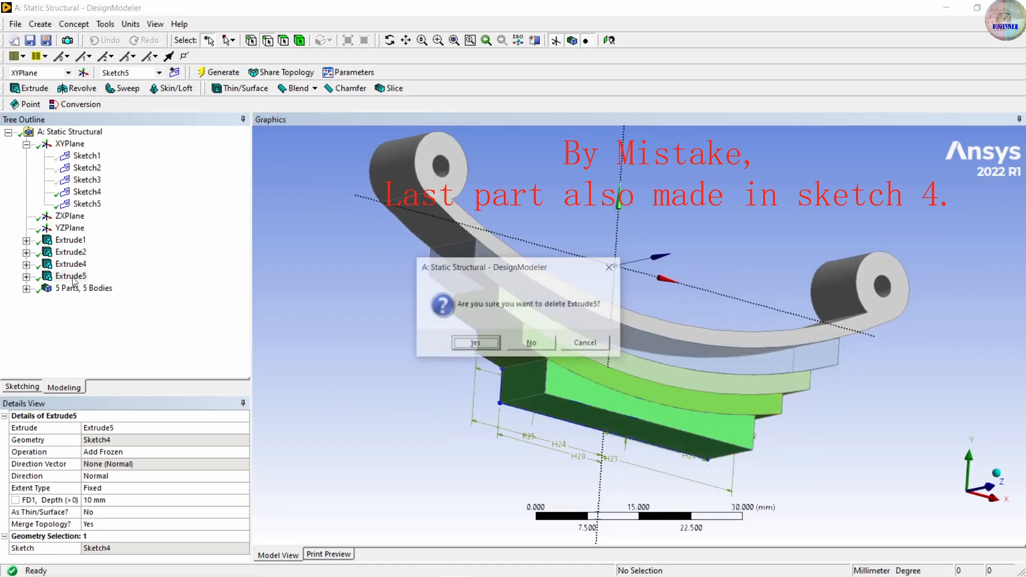
{"action": "key", "text": "Return"}
{"action": "mouse_move", "coordinate": [374, 359]}
{"action": "middle_mouse_down"}
{"action": "mouse_move", "coordinate": [412, 392]}
{"action": "mouse_move", "coordinate": [659, 447]}
{"action": "middle_mouse_up"}
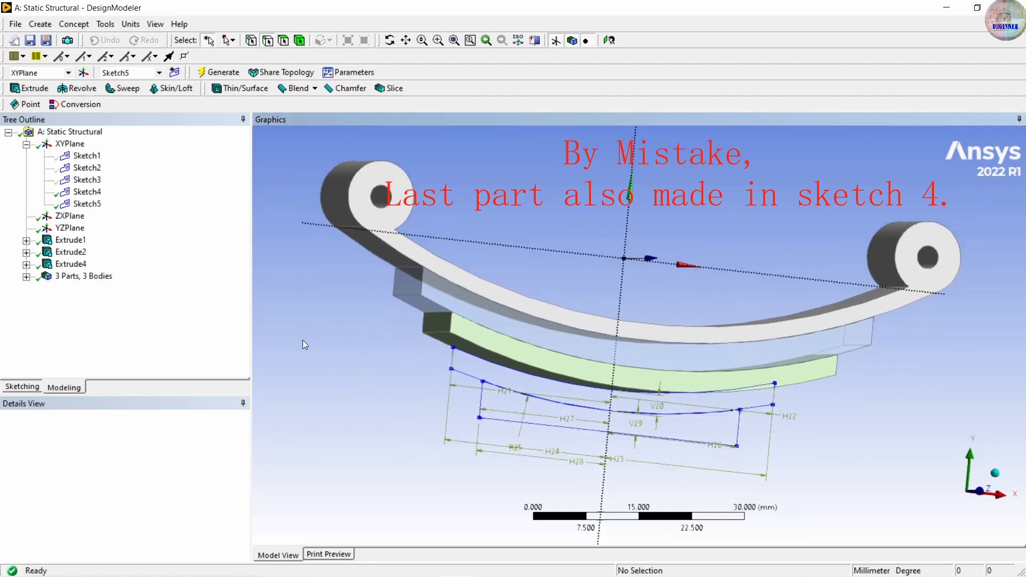
Extrude Sketch4 by 10 mm in the normal direction with the Add Frozen operation, generate it and inspect the fourth leaf and bottom block
{"action": "left_click", "coordinate": [88, 191]}
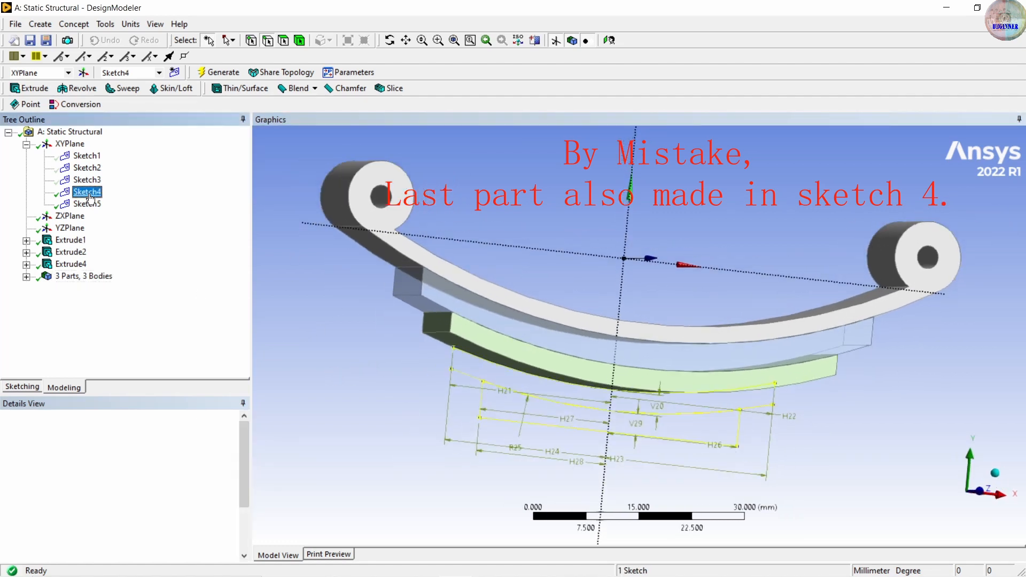
{"action": "left_click", "coordinate": [30, 88]}
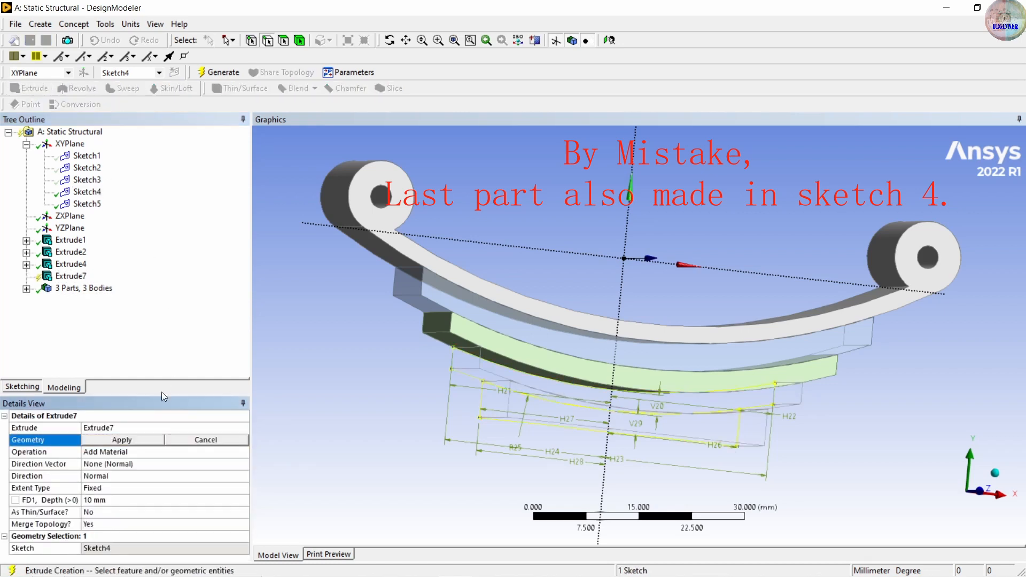
{"action": "left_click", "coordinate": [128, 463]}
{"action": "left_click", "coordinate": [140, 464]}
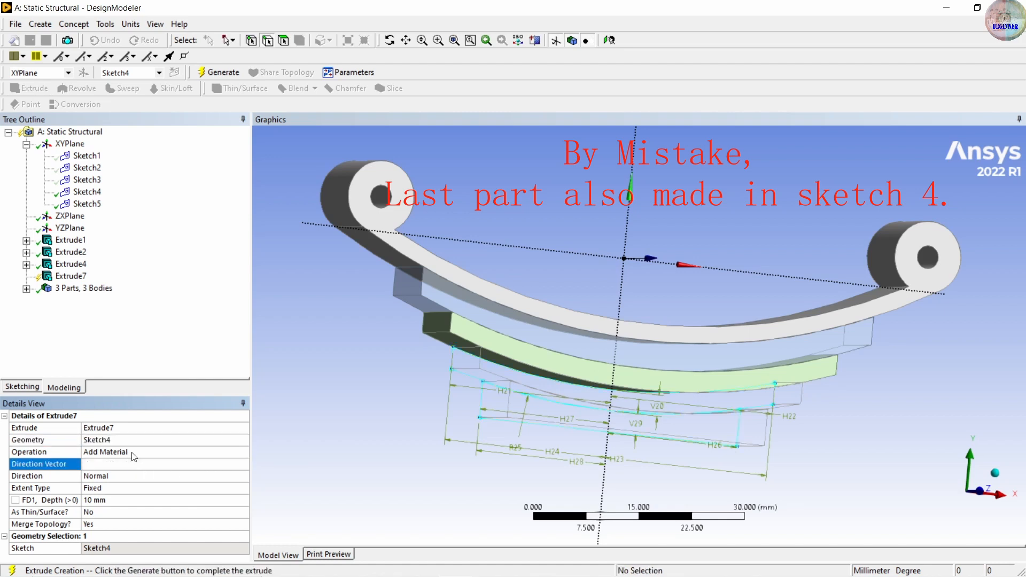
{"action": "left_click", "coordinate": [220, 455]}
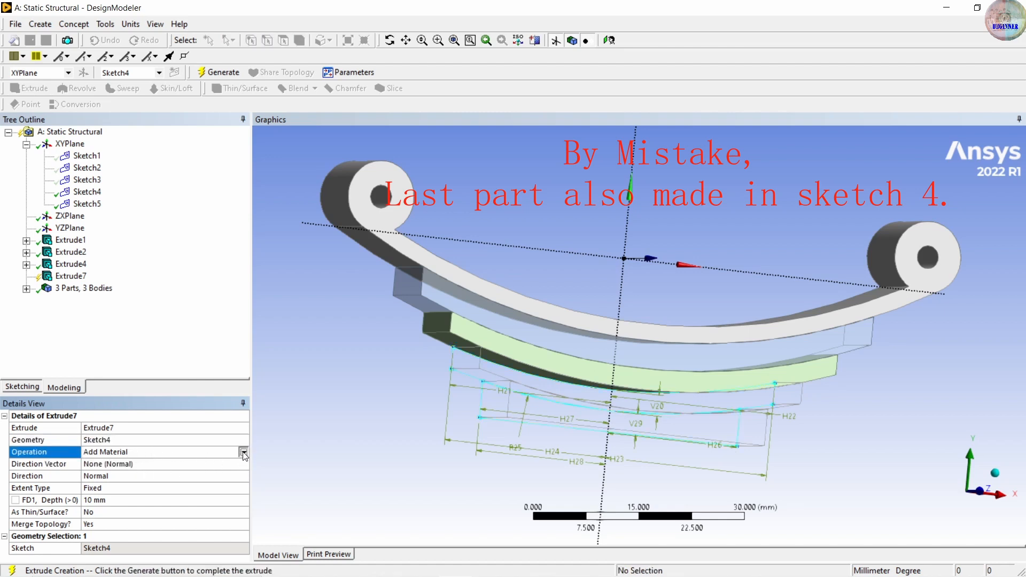
{"action": "left_click", "coordinate": [243, 452]}
{"action": "left_click", "coordinate": [142, 472]}
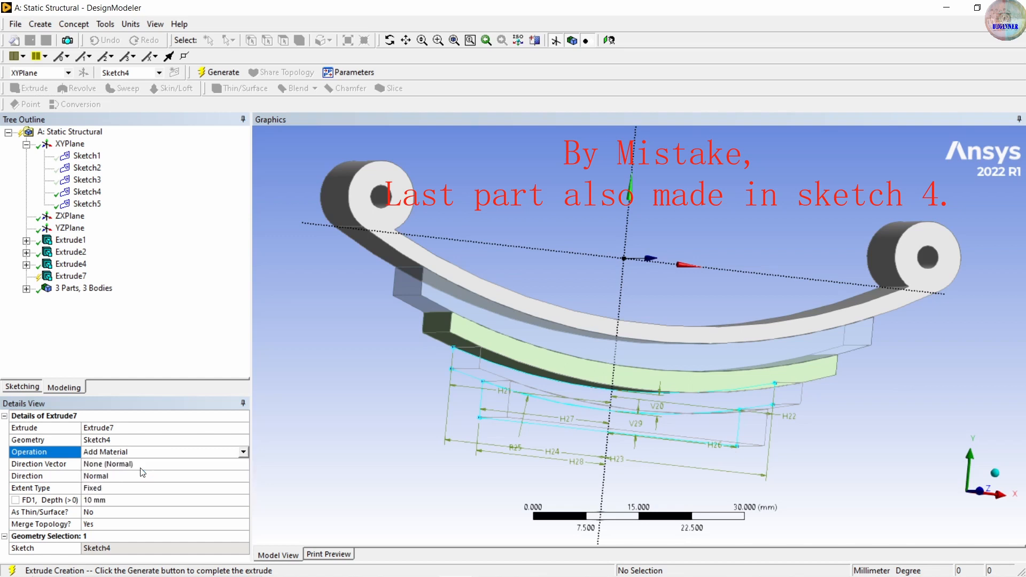
{"action": "left_click", "coordinate": [243, 452]}
{"action": "left_click", "coordinate": [165, 464]}
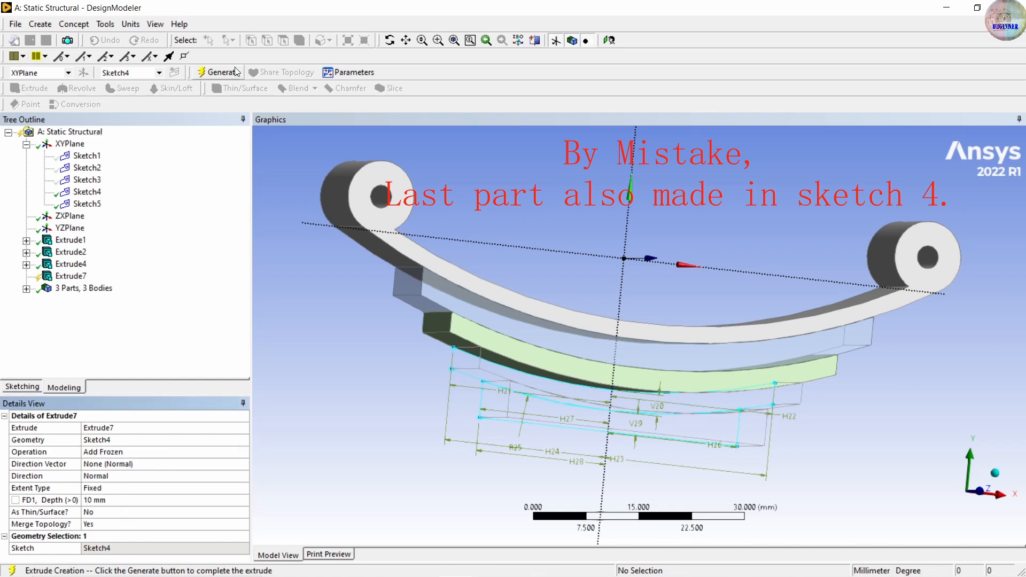
{"action": "left_click", "coordinate": [218, 72]}
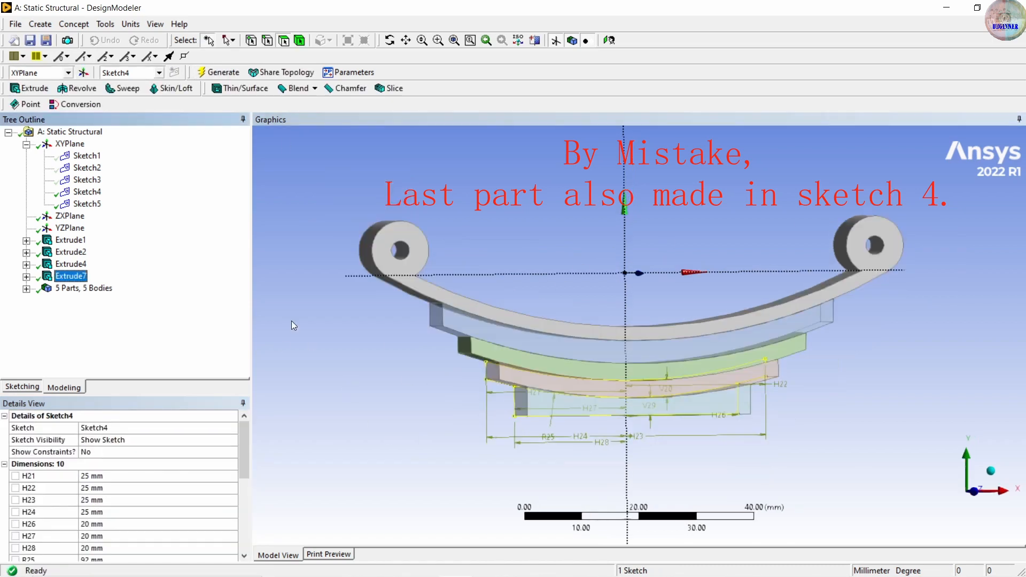
{"action": "left_click", "coordinate": [86, 192]}
{"action": "scroll", "coordinate": [589, 407], "scroll_direction": "up", "scroll_amount": 3}
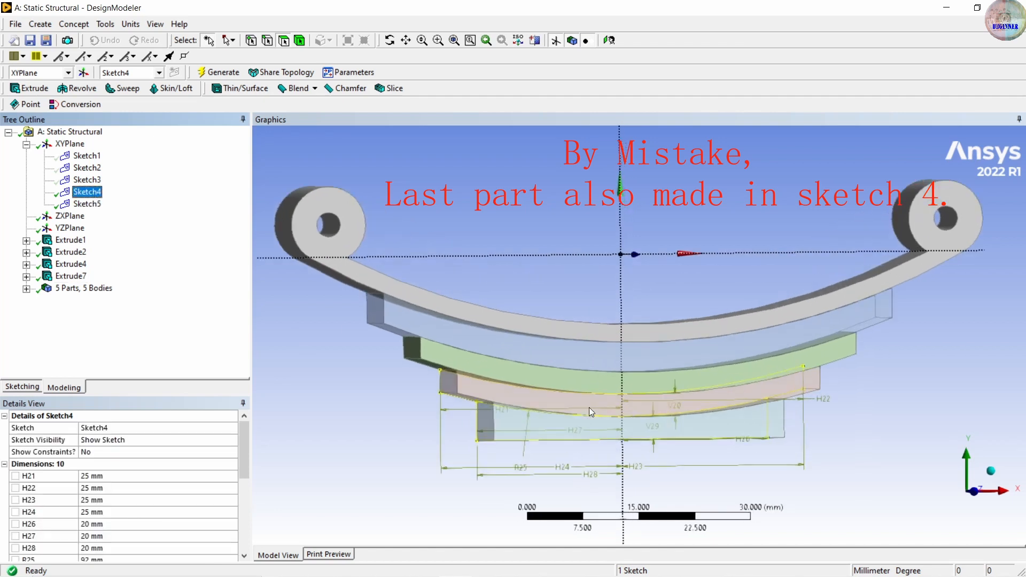
Delete the unused Sketch5 from the XYPlane and confirm its removal
{"action": "middle_click_drag", "start_coordinate": [589, 418], "coordinate": [586, 377], "text": "ctrl"}
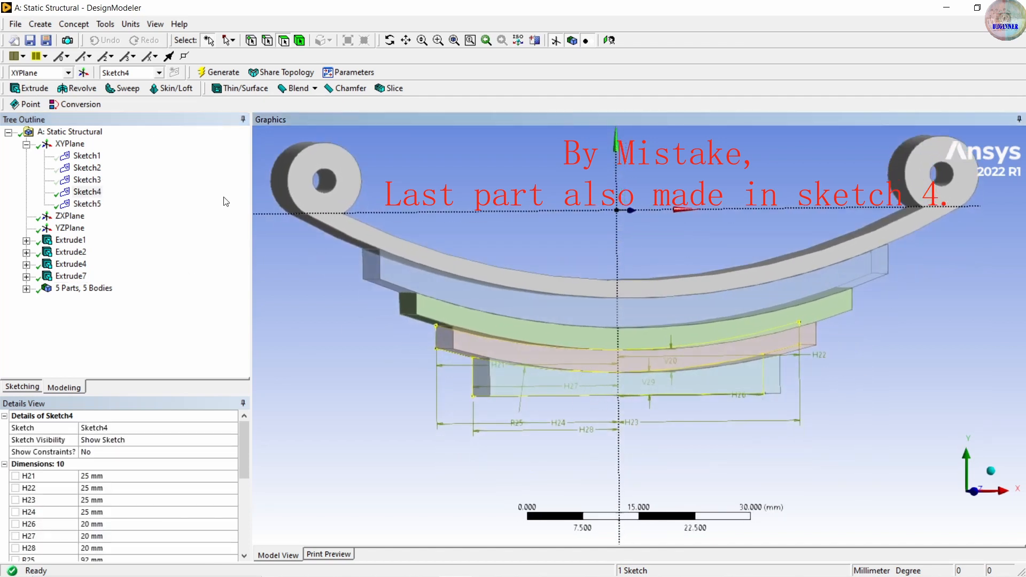
{"action": "left_click", "coordinate": [86, 205]}
{"action": "right_click", "coordinate": [85, 207]}
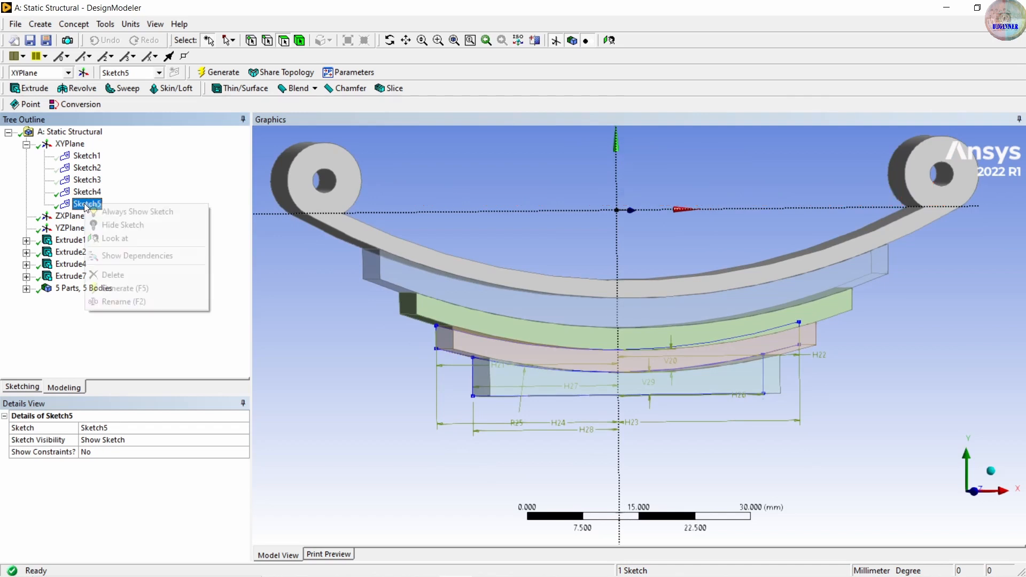
{"action": "left_click", "coordinate": [127, 277]}
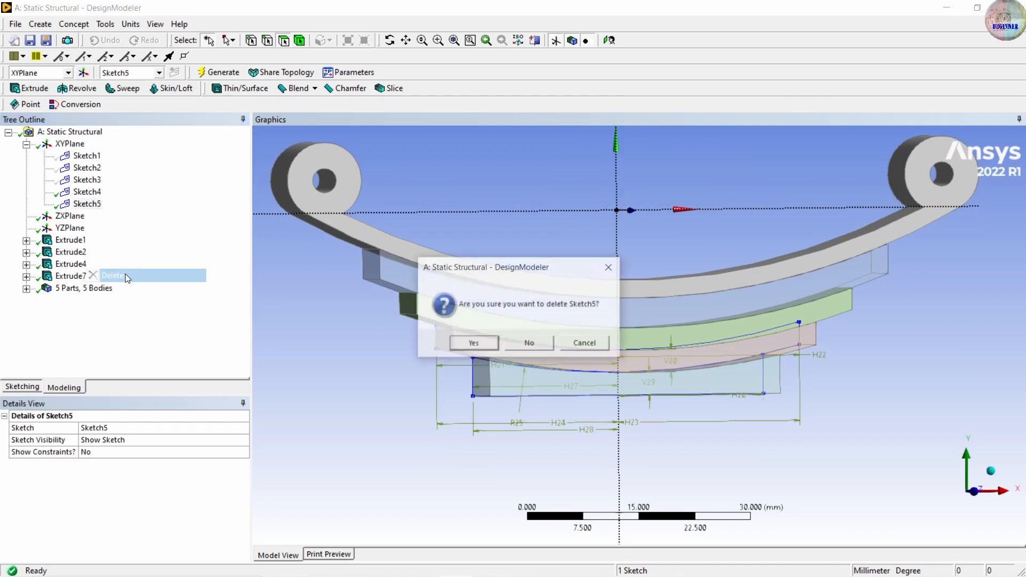
{"action": "left_click", "coordinate": [478, 345]}
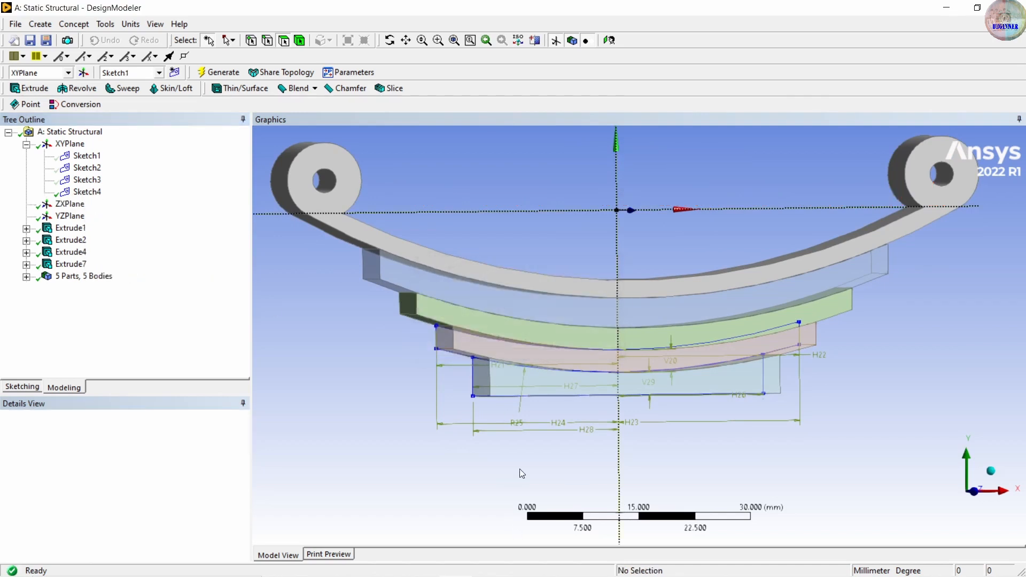
Hide Sketch4 with its dimensions and inspect the complete leaf spring with its bottom block
{"action": "scroll", "coordinate": [514, 438], "scroll_direction": "up", "scroll_amount": 1}
{"action": "scroll", "coordinate": [513, 438], "scroll_direction": "down", "scroll_amount": 2}
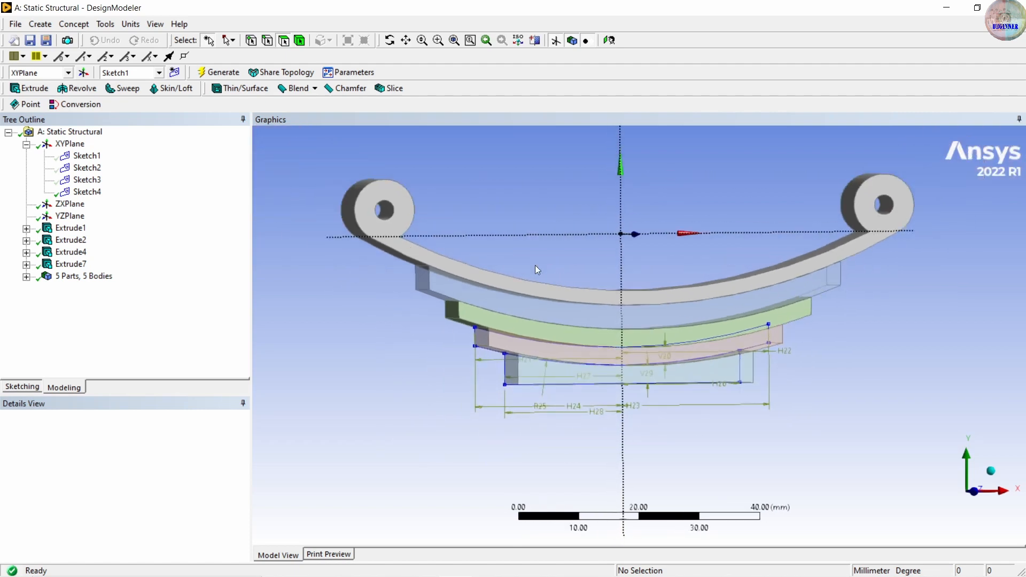
{"action": "right_click", "coordinate": [81, 192]}
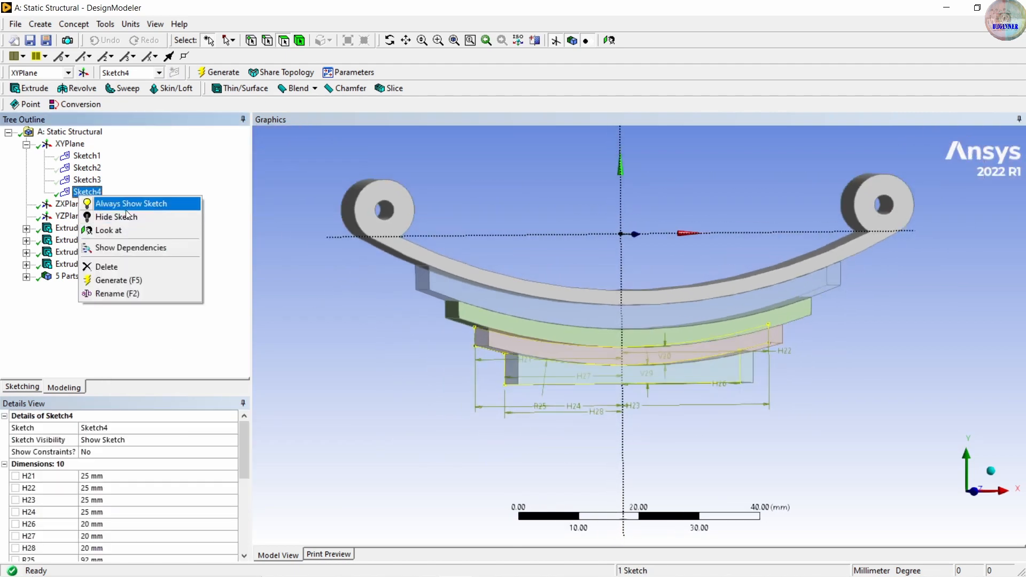
{"action": "left_click", "coordinate": [130, 217]}
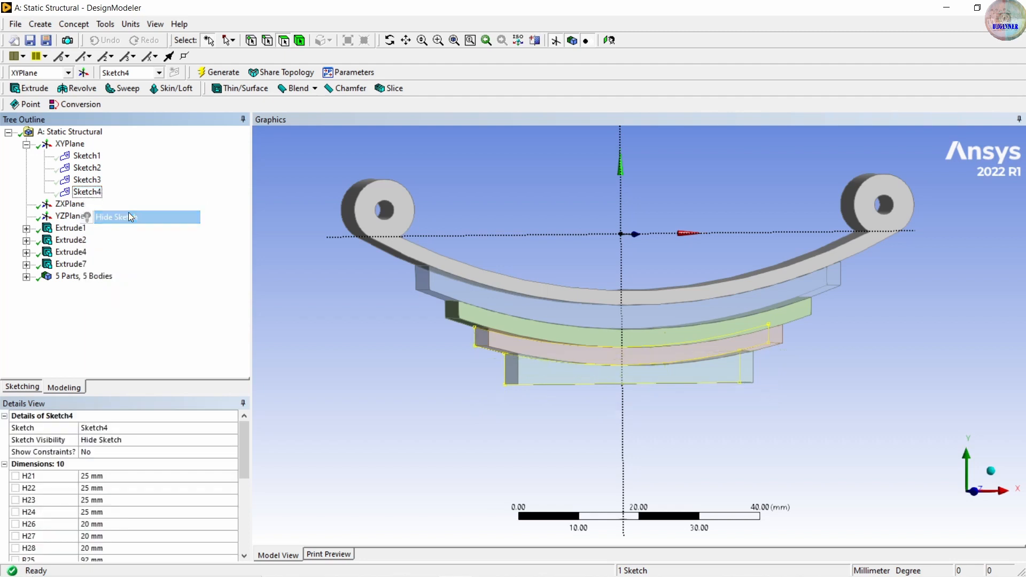
{"action": "left_click", "coordinate": [332, 348]}
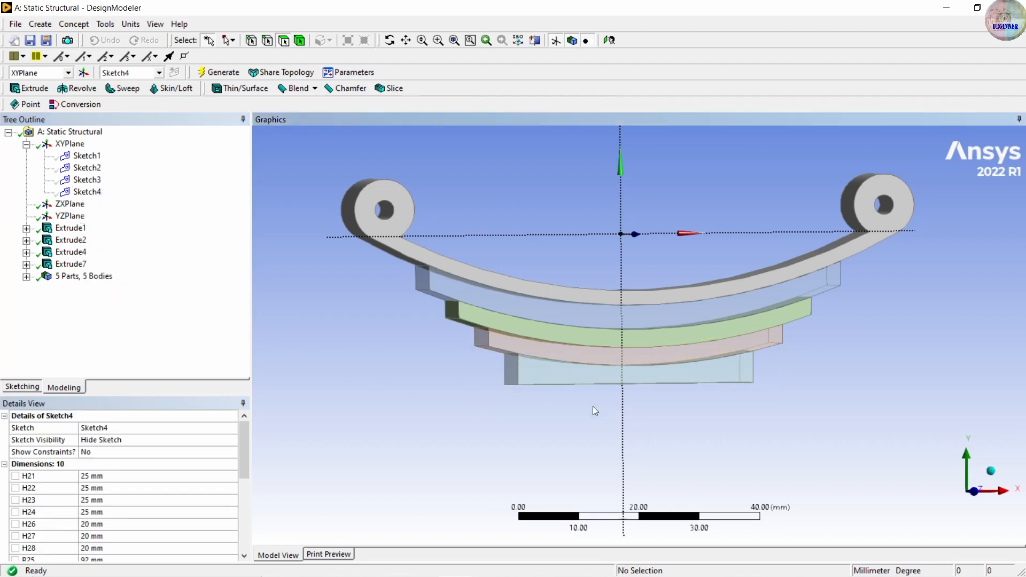
{"action": "scroll", "coordinate": [591, 409], "scroll_direction": "up", "scroll_amount": 2}
{"action": "scroll", "coordinate": [575, 369], "scroll_direction": "down", "scroll_amount": 3}
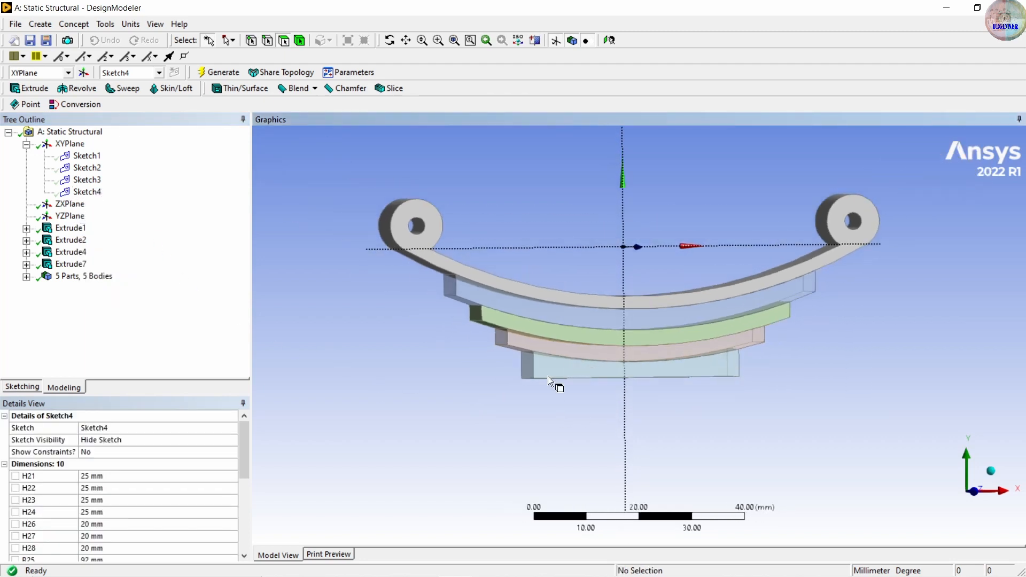
{"action": "middle_click_drag", "start_coordinate": [549, 380], "coordinate": [476, 180]}
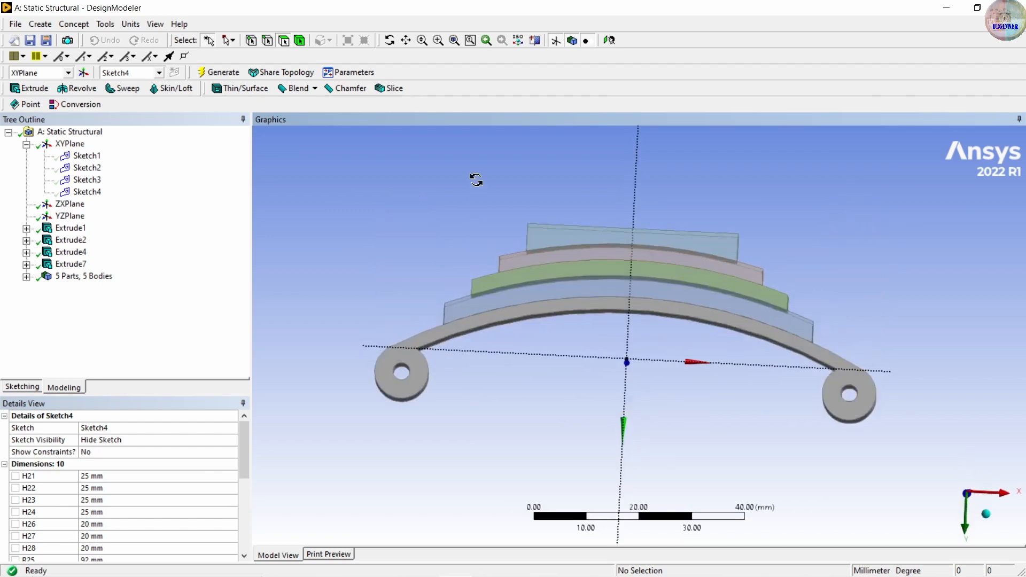
{"action": "scroll", "coordinate": [572, 383], "scroll_direction": "up", "scroll_amount": 1}
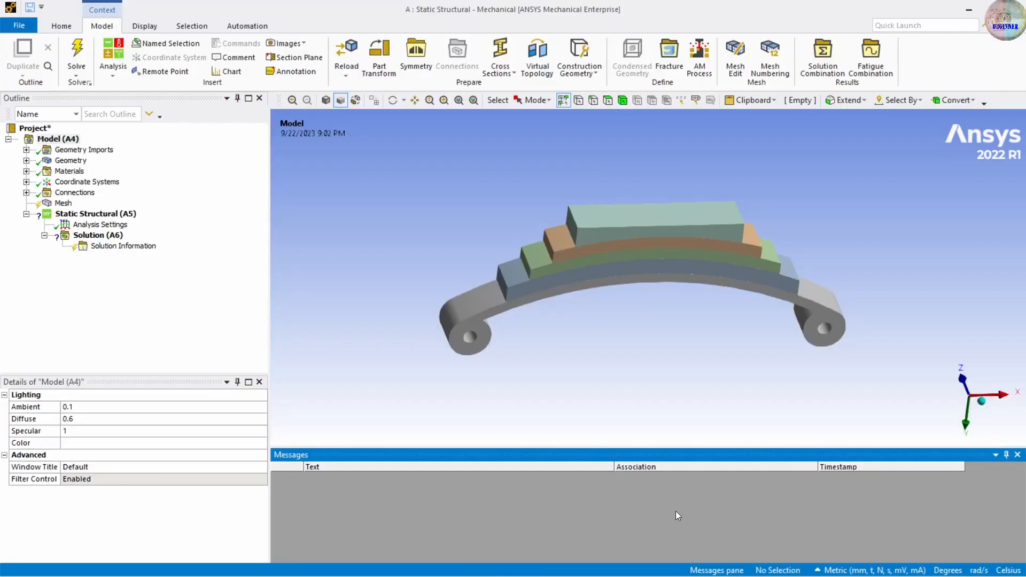